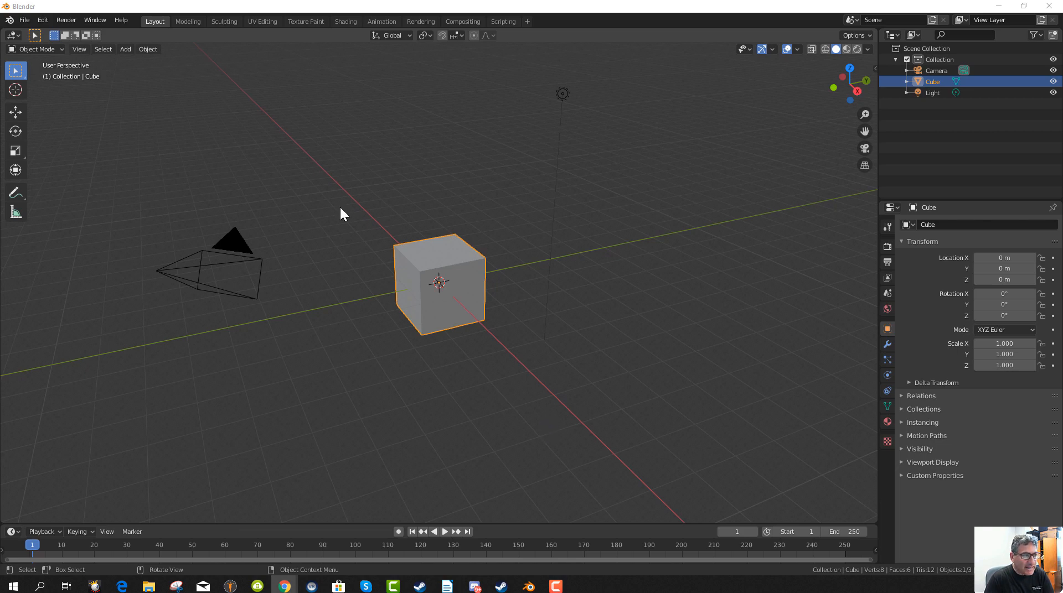
Open UrbanFoodPark.blend from the BlenderGIS Files TH folder in Documents, enlarging the file browser for easier navigation.
{"action": "left_click", "coordinate": [25, 19]}
{"action": "mouse_move", "coordinate": [55, 55]}
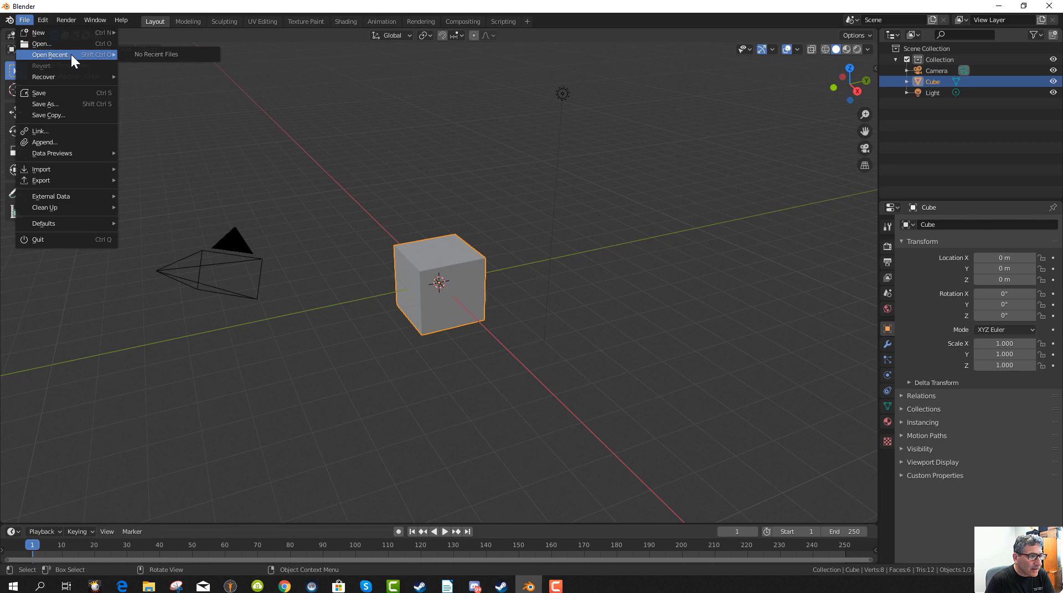
{"action": "left_click", "coordinate": [45, 40]}
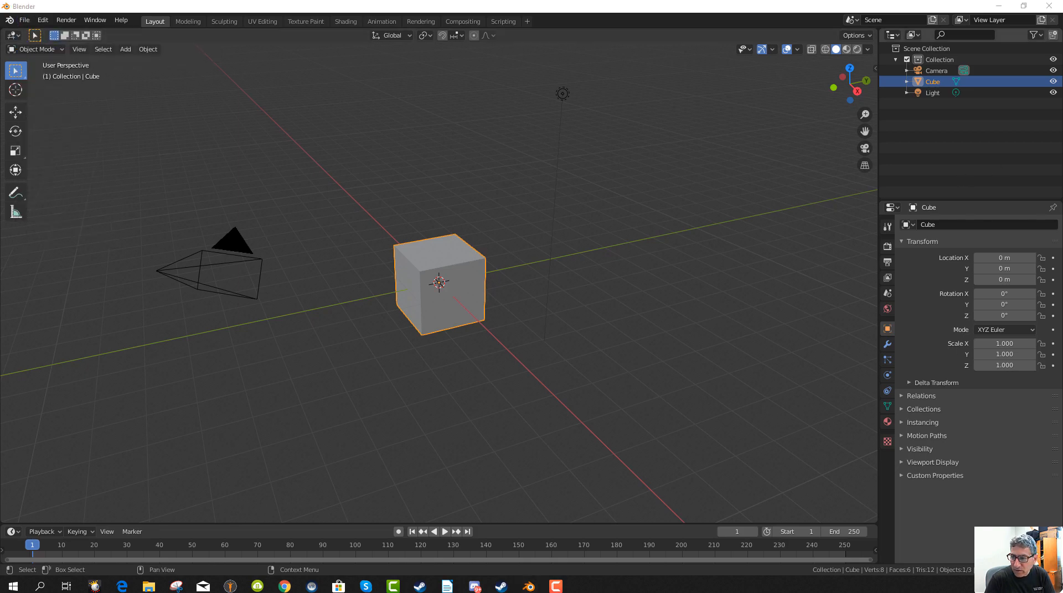
{"action": "left_click_drag", "start_coordinate": [679, 126], "coordinate": [341, 77]}
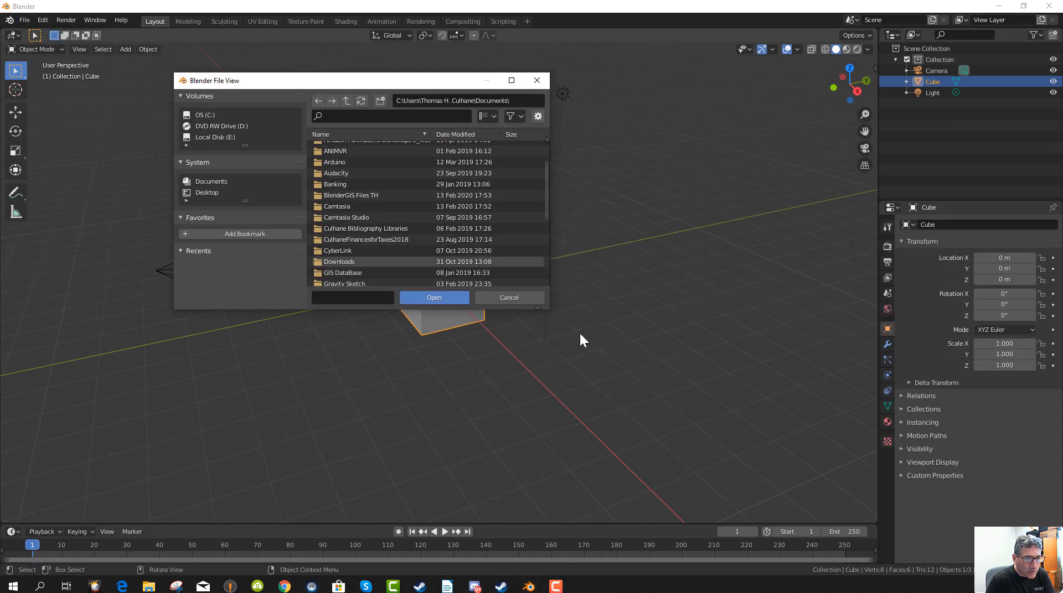
{"action": "left_click_drag", "start_coordinate": [548, 312], "coordinate": [884, 477]}
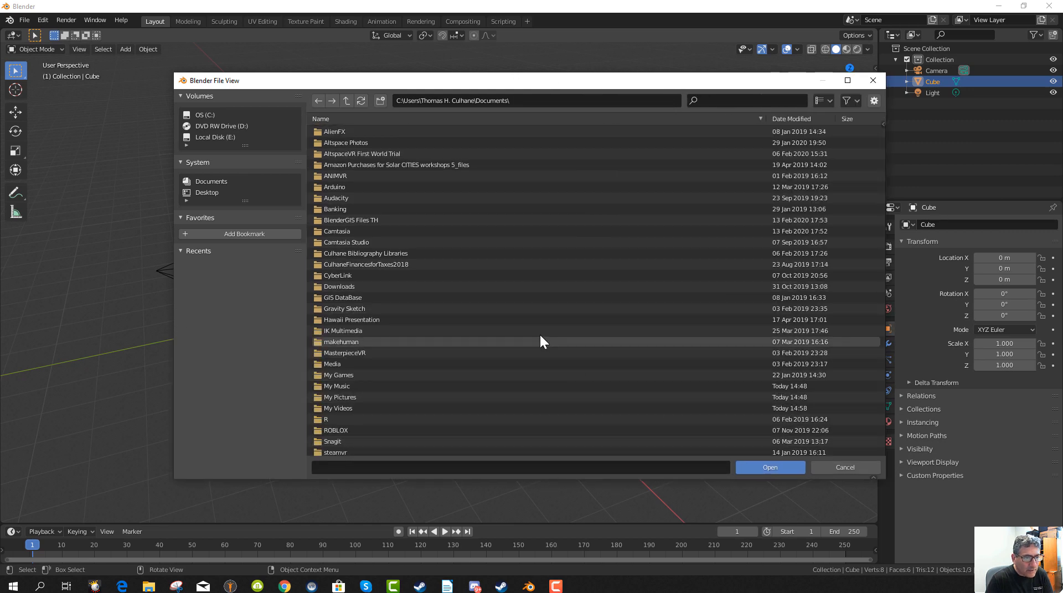
{"action": "double_click", "coordinate": [358, 220]}
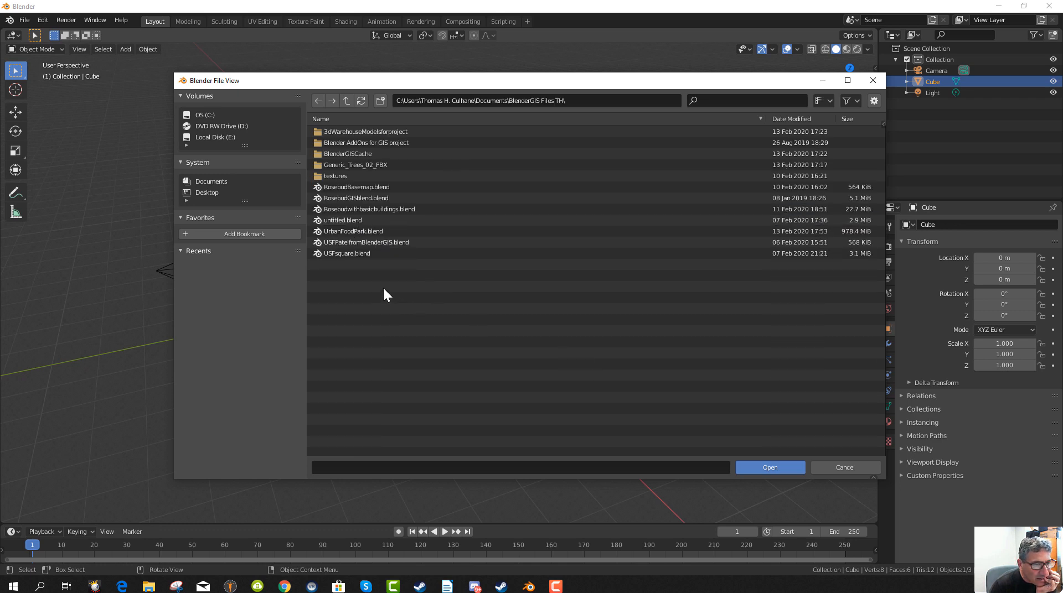
{"action": "double_click", "coordinate": [383, 231]}
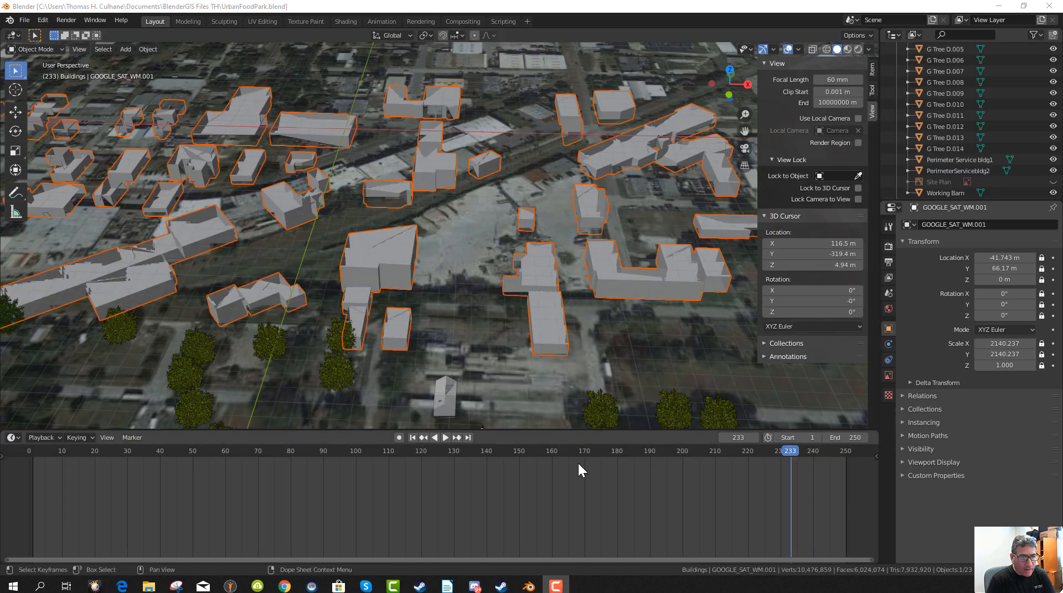
Examine the urban site model's buildings, trees and satellite basemap from overhead and low angles, both close up and from afar.
{"action": "scroll", "coordinate": [477, 380], "scroll_direction": "down", "scroll_amount": 4}
{"action": "middle_click_drag", "start_coordinate": [484, 370], "coordinate": [480, 324]}
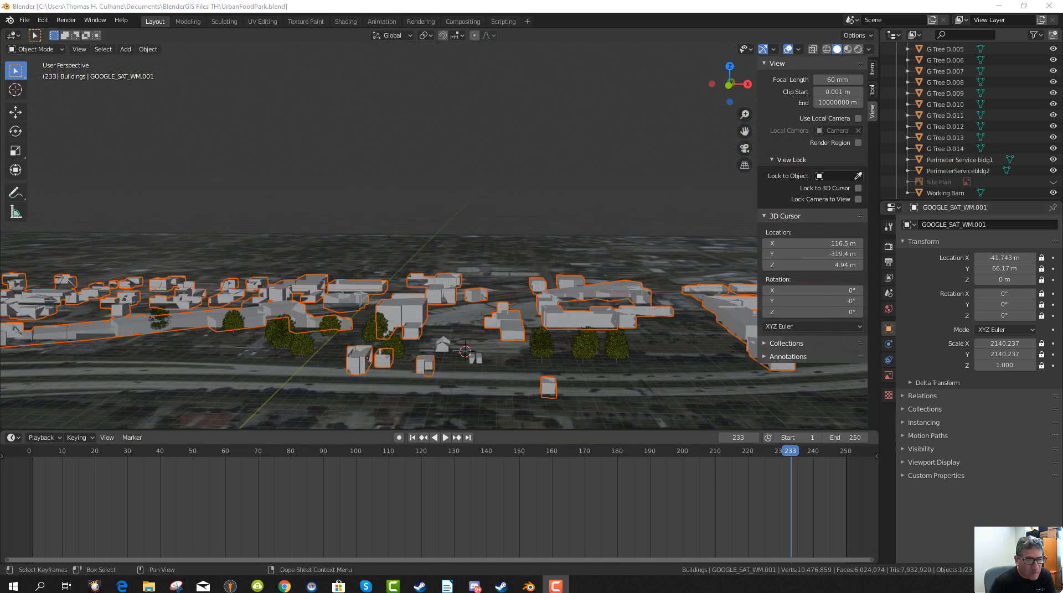
{"action": "scroll", "coordinate": [565, 404], "scroll_direction": "up", "scroll_amount": 3}
{"action": "mouse_move", "coordinate": [557, 395]}
{"action": "middle_mouse_down"}
{"action": "mouse_move", "coordinate": [559, 416]}
{"action": "mouse_move", "coordinate": [556, 384]}
{"action": "mouse_move", "coordinate": [554, 412]}
{"action": "middle_mouse_up"}
{"action": "middle_click_drag", "start_coordinate": [599, 345], "coordinate": [522, 46]}
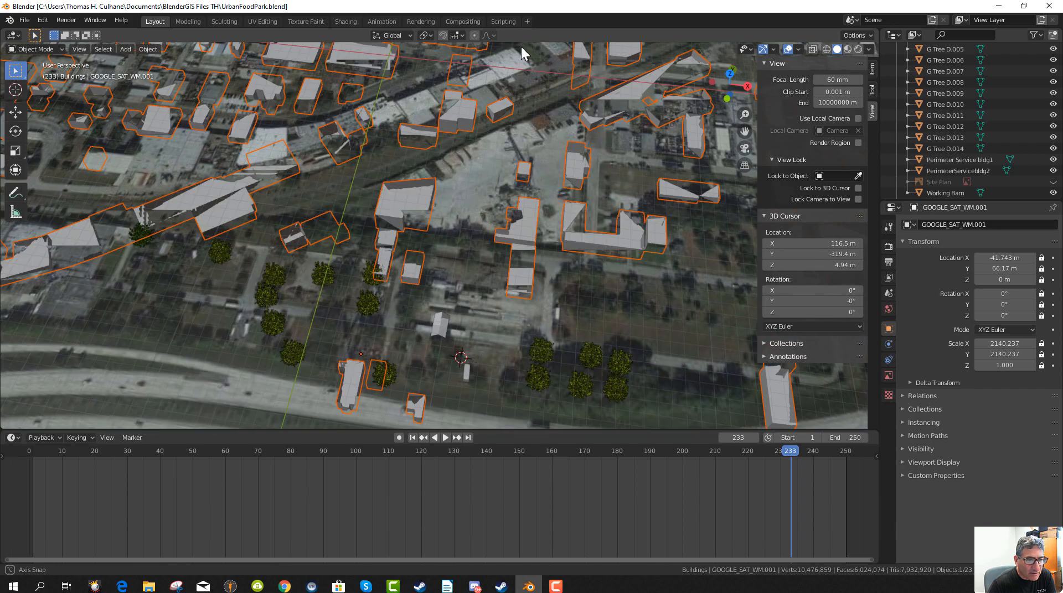
{"action": "scroll", "coordinate": [519, 329], "scroll_direction": "down", "scroll_amount": 12}
{"action": "mouse_move", "coordinate": [507, 327]}
{"action": "middle_mouse_down"}
{"action": "mouse_move", "coordinate": [517, 360]}
{"action": "mouse_move", "coordinate": [503, 320]}
{"action": "middle_mouse_up"}
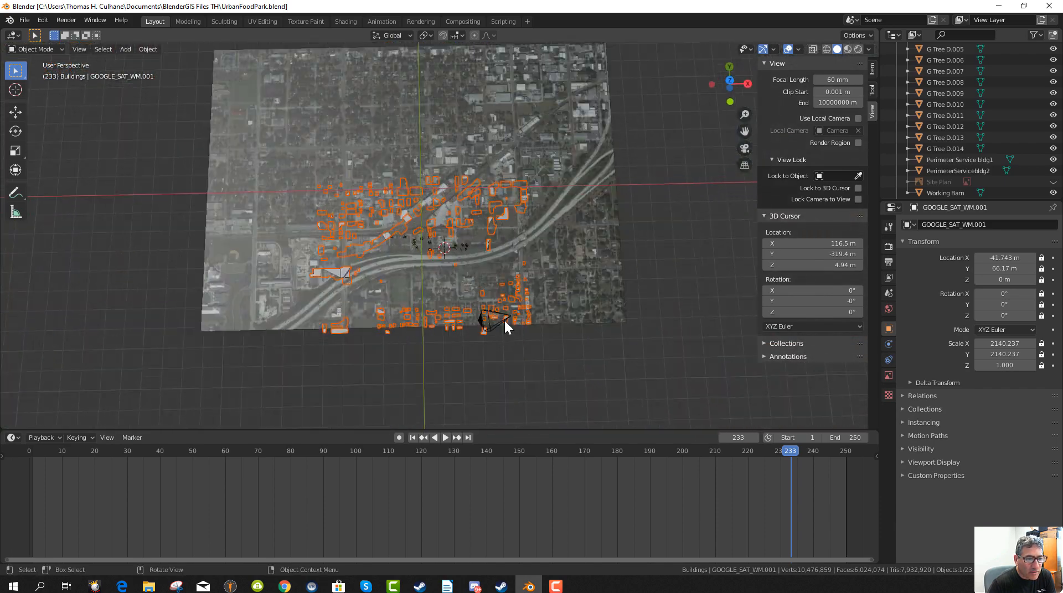
{"action": "scroll", "coordinate": [504, 321], "scroll_direction": "up", "scroll_amount": 10}
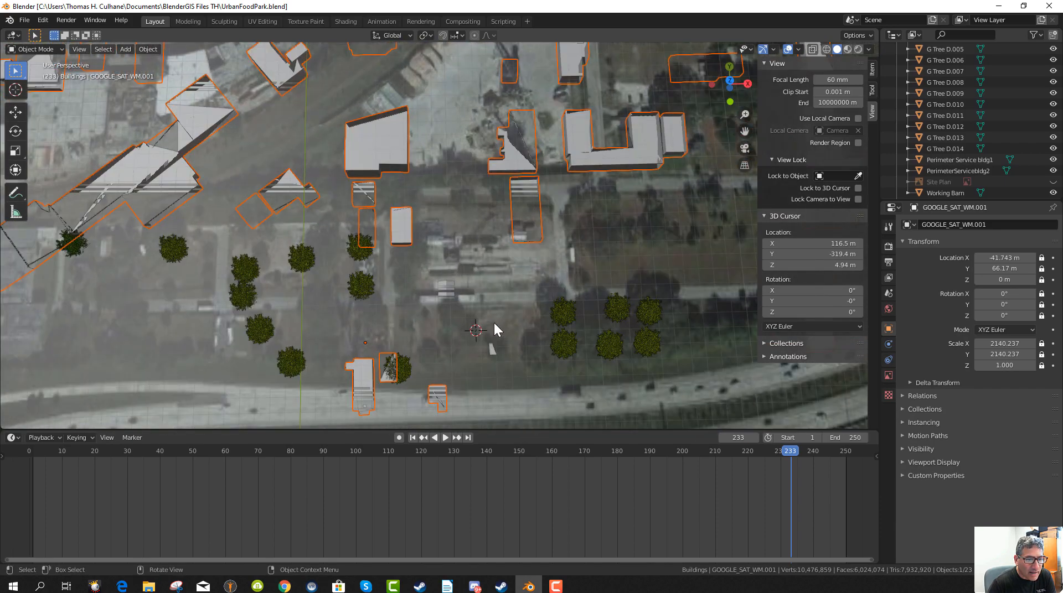
{"action": "scroll", "coordinate": [494, 323], "scroll_direction": "down", "scroll_amount": 6}
{"action": "middle_click_drag", "start_coordinate": [519, 352], "coordinate": [514, 244]}
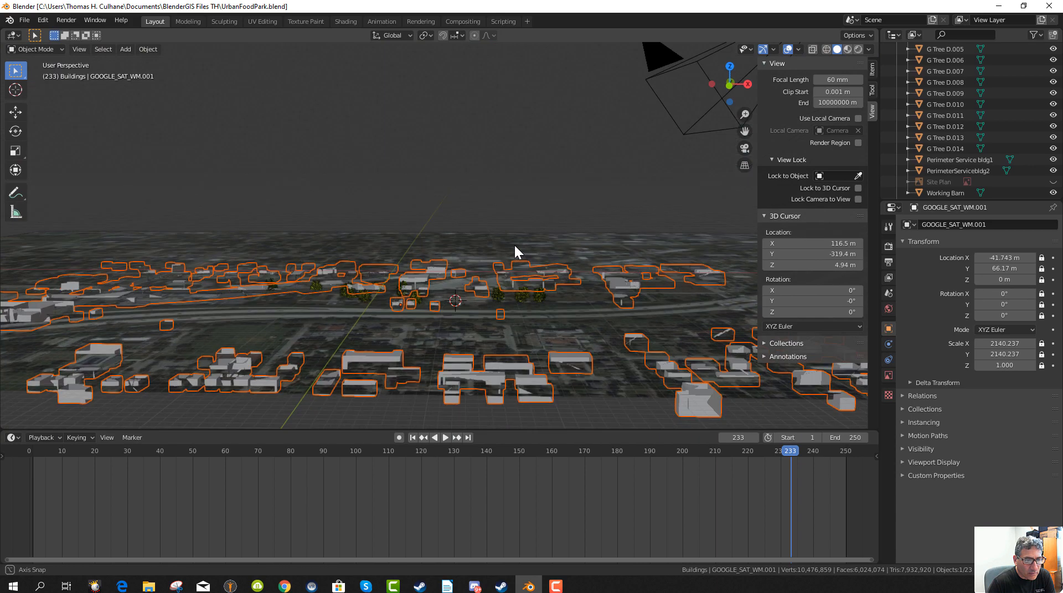
{"action": "middle_click_drag", "start_coordinate": [537, 312], "coordinate": [547, 351]}
{"action": "scroll", "coordinate": [536, 333], "scroll_direction": "down", "scroll_amount": 4}
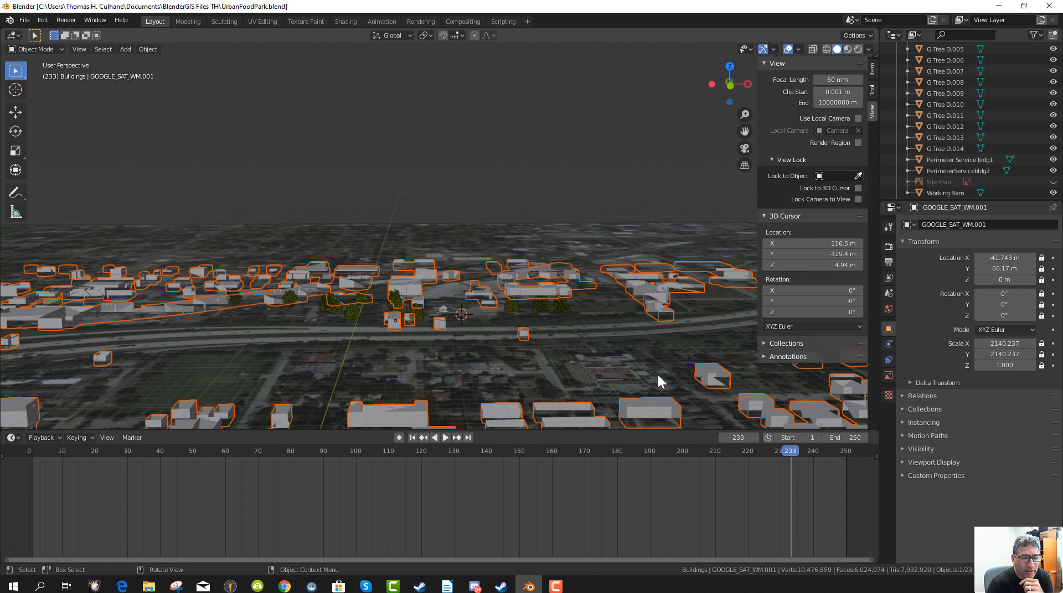
{"action": "middle_click_drag", "start_coordinate": [616, 361], "coordinate": [595, 356]}
{"action": "scroll", "coordinate": [1024, 83], "scroll_direction": "up", "scroll_amount": 5}
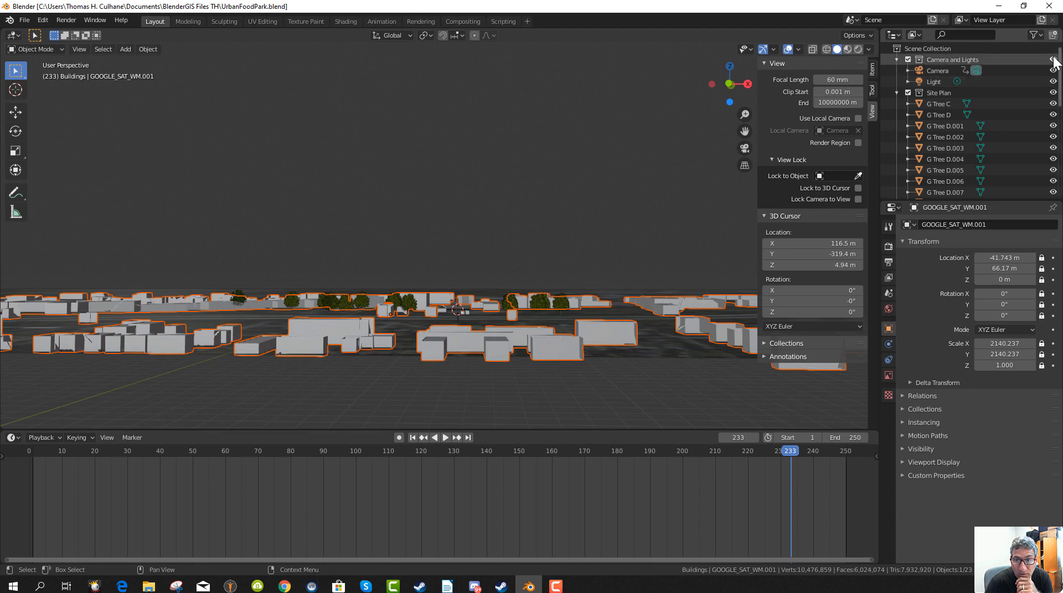
Hide every collection and object in the scene from the viewport, including the Working Barn and the satellite basemap.
{"action": "left_click_drag", "start_coordinate": [1051, 58], "coordinate": [1054, 214]}
{"action": "scroll", "coordinate": [1027, 161], "scroll_direction": "down", "scroll_amount": 1}
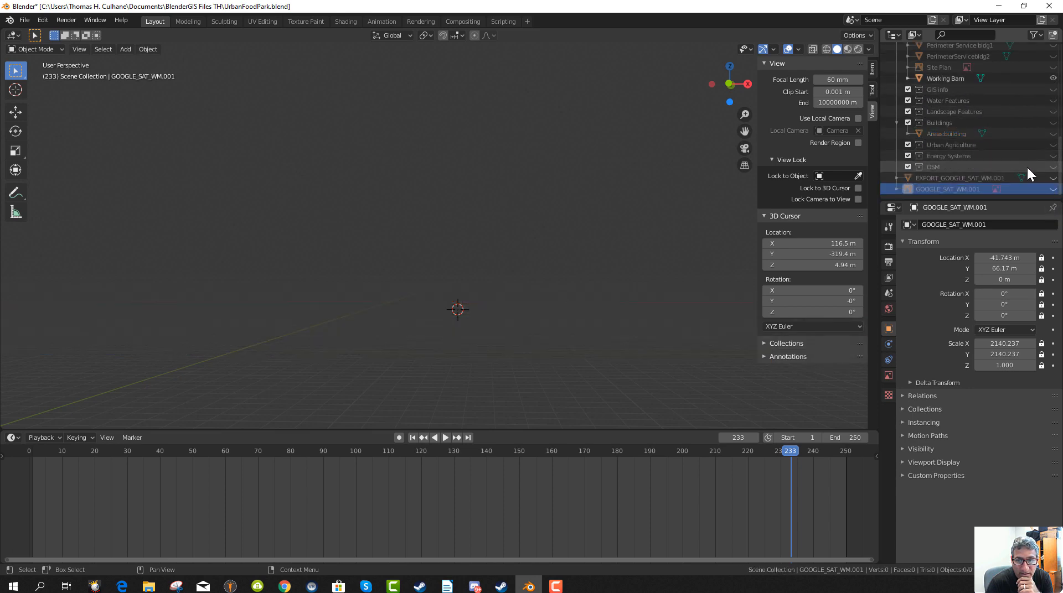
{"action": "scroll", "coordinate": [1043, 115], "scroll_direction": "up", "scroll_amount": 5}
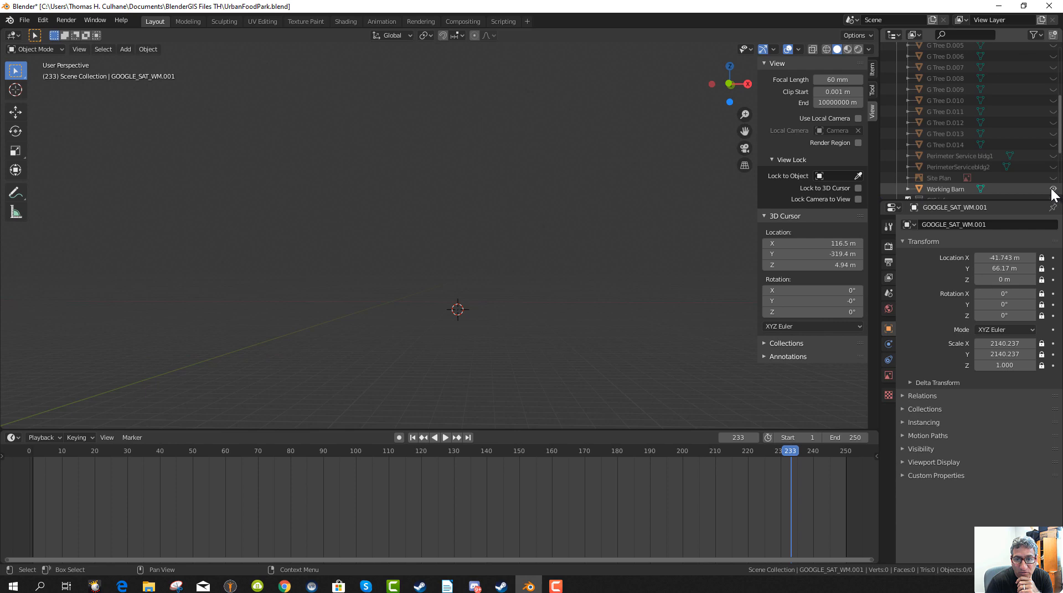
{"action": "scroll", "coordinate": [1054, 182], "scroll_direction": "down", "scroll_amount": 4}
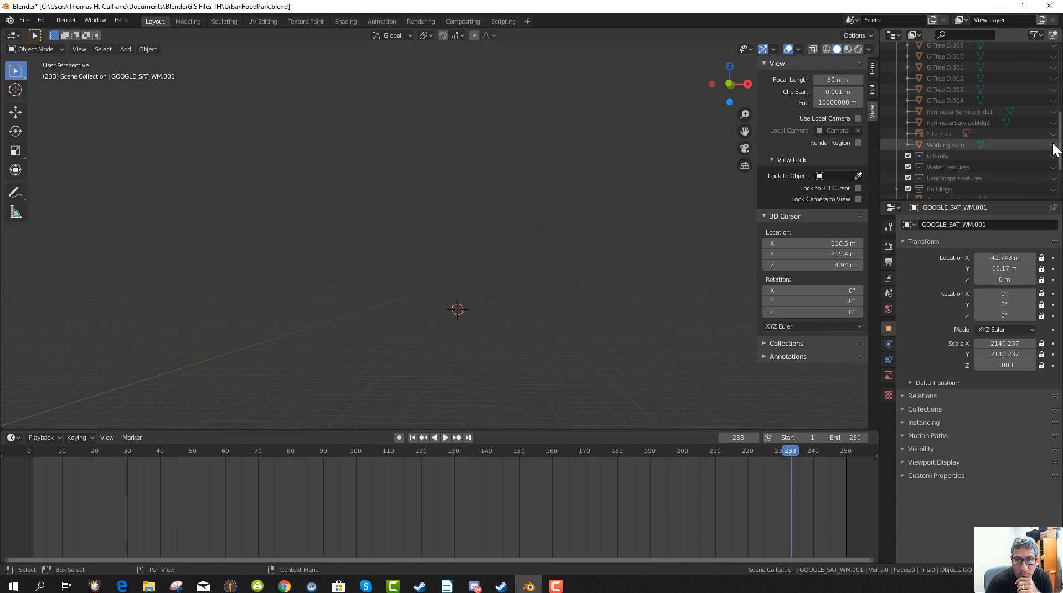
{"action": "left_click_drag", "start_coordinate": [1059, 148], "coordinate": [1058, 81]}
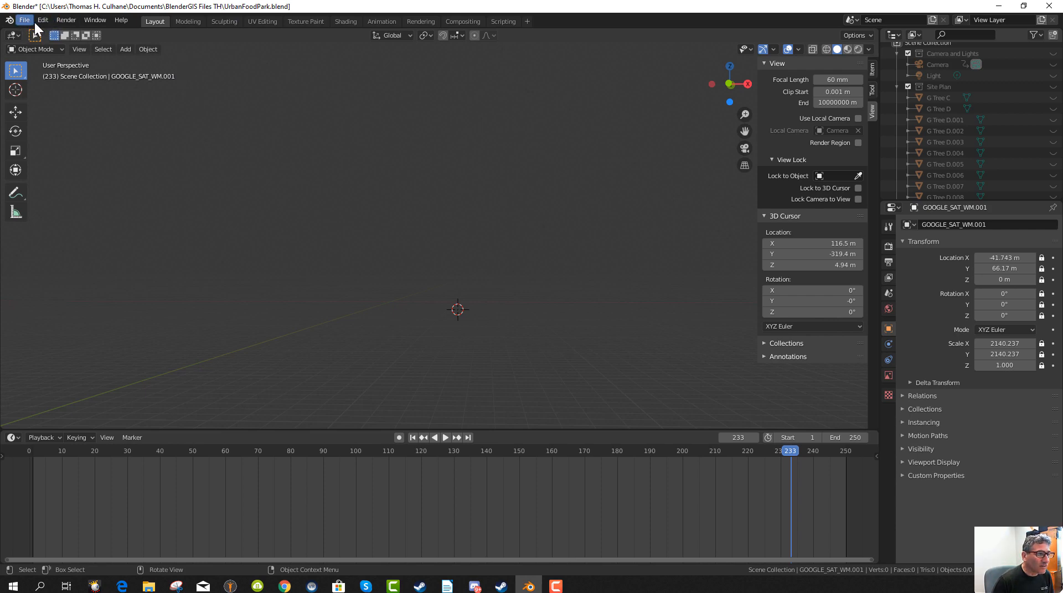
View the splash screen with the program version and dismiss it.
{"action": "left_click", "coordinate": [9, 20]}
{"action": "left_click", "coordinate": [22, 33]}
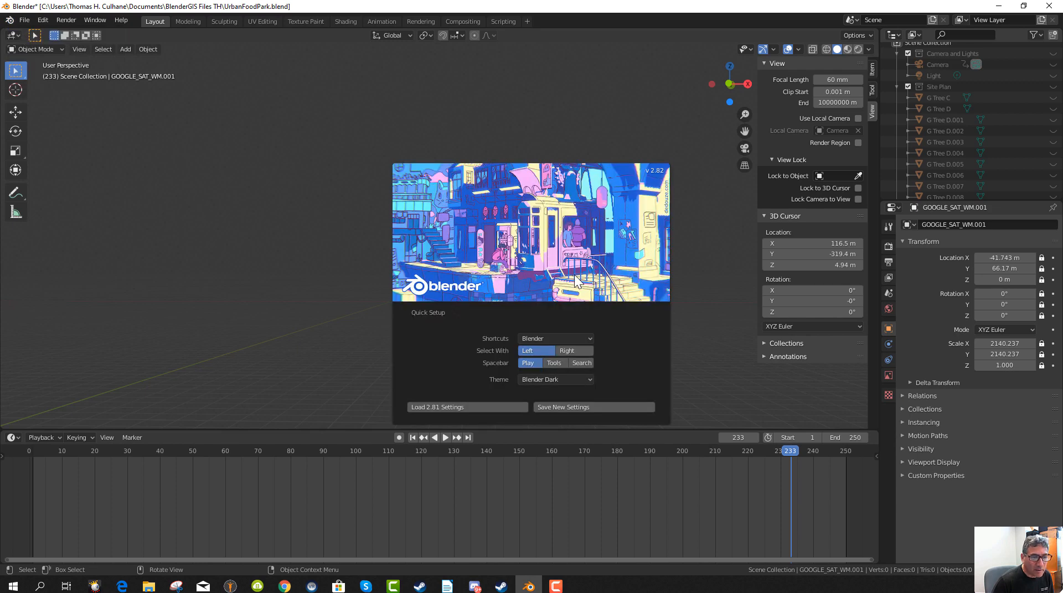
{"action": "left_click", "coordinate": [277, 183]}
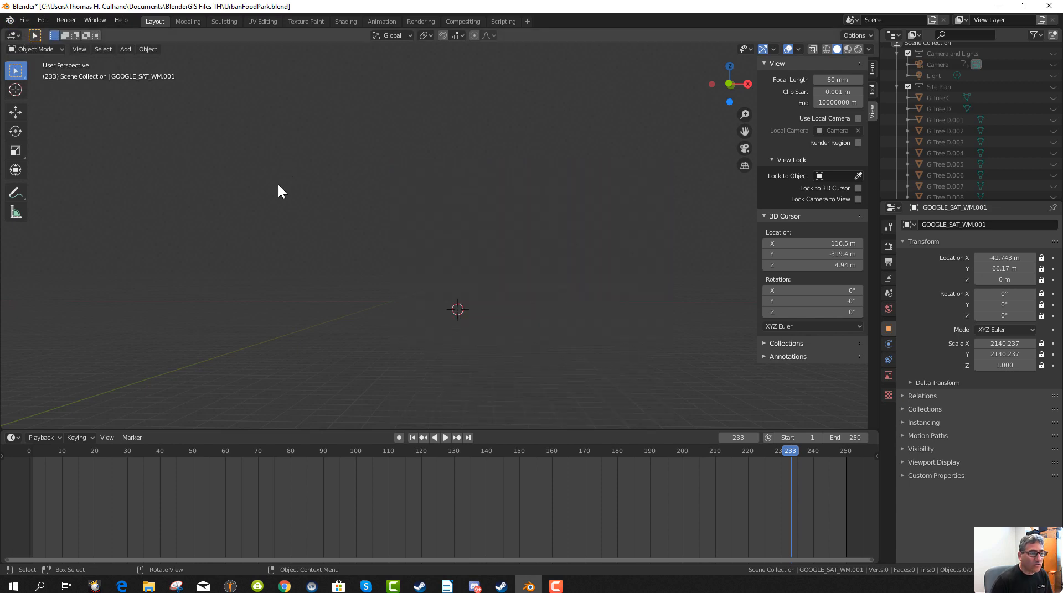
Open the add-on preferences and widen the Preferences window.
{"action": "left_click", "coordinate": [22, 21]}
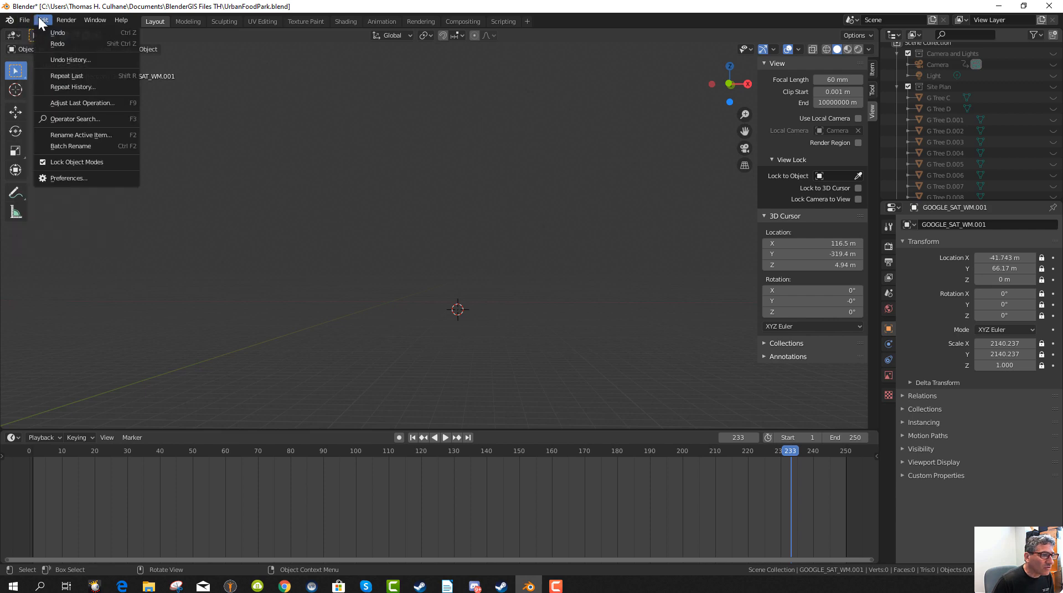
{"action": "left_click", "coordinate": [71, 178]}
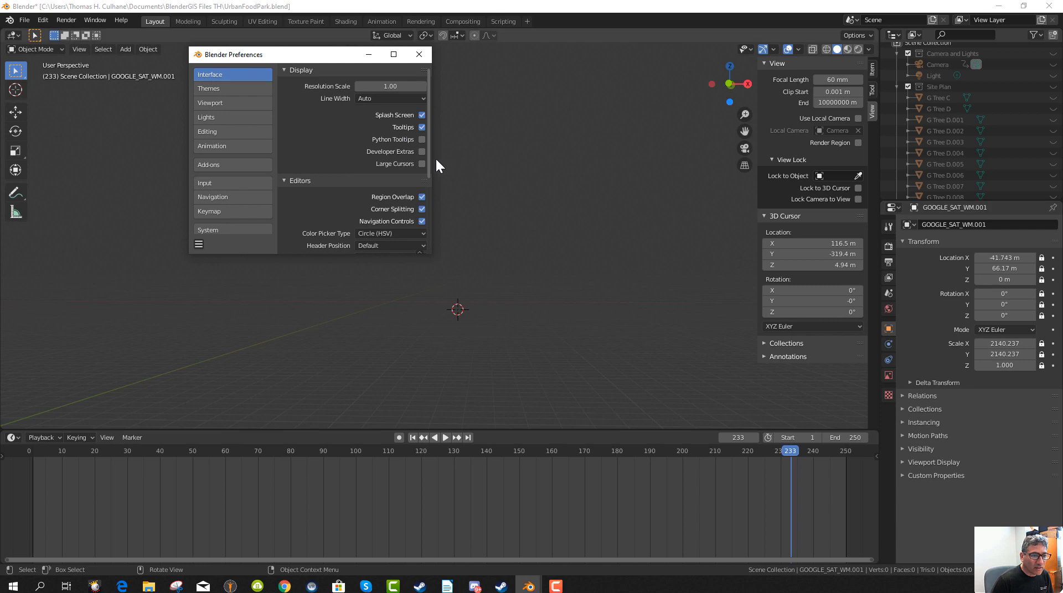
{"action": "left_click_drag", "start_coordinate": [433, 158], "coordinate": [786, 160]}
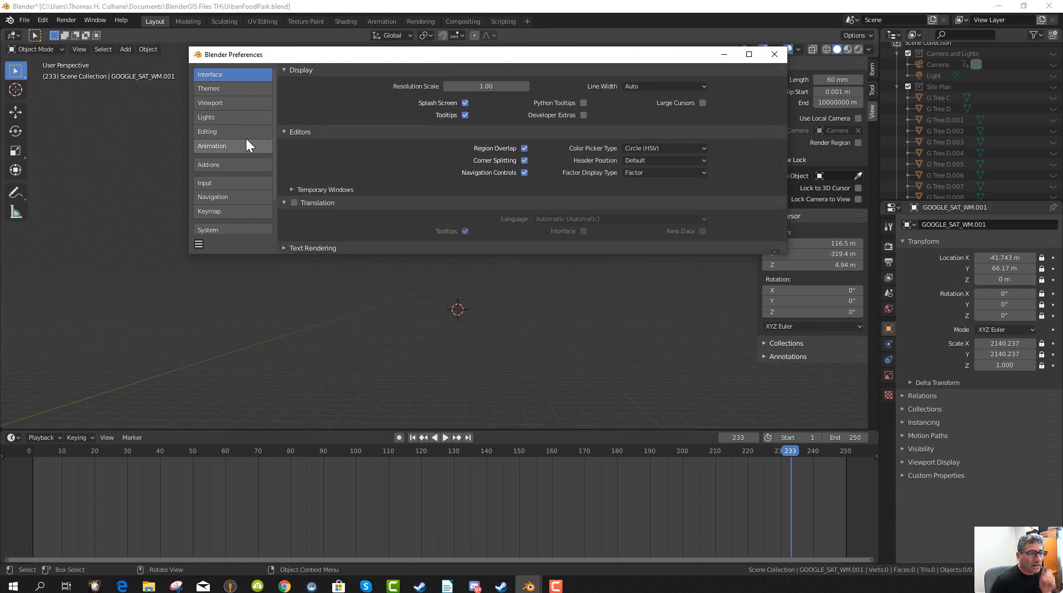
{"action": "left_click", "coordinate": [224, 166]}
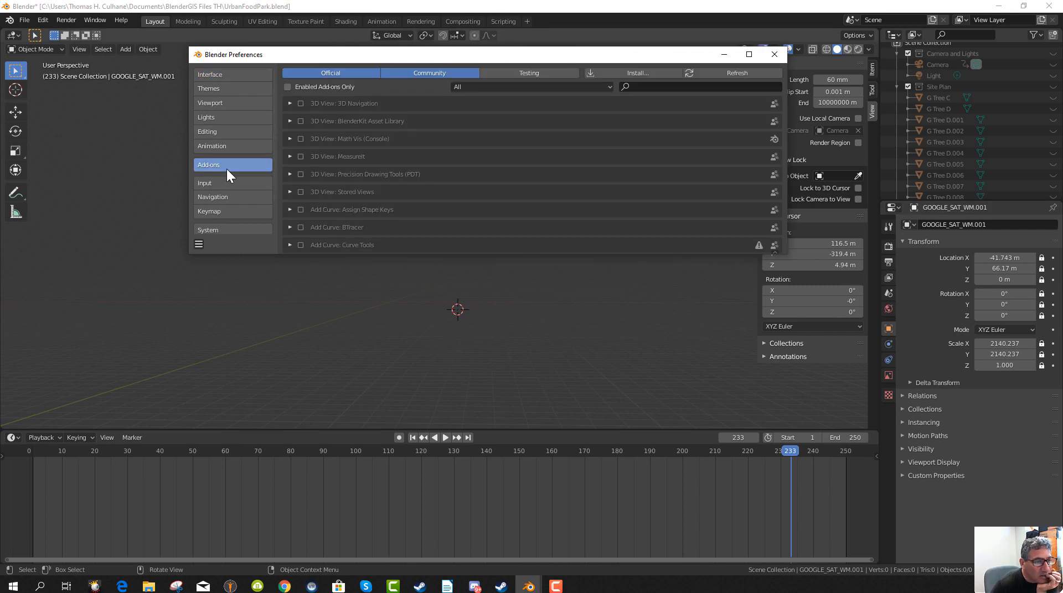
Install the add-on screencastkeys.zip from the Blender AddOns for GIS project folder and enable Screencast Keys.
{"action": "left_click", "coordinate": [635, 71]}
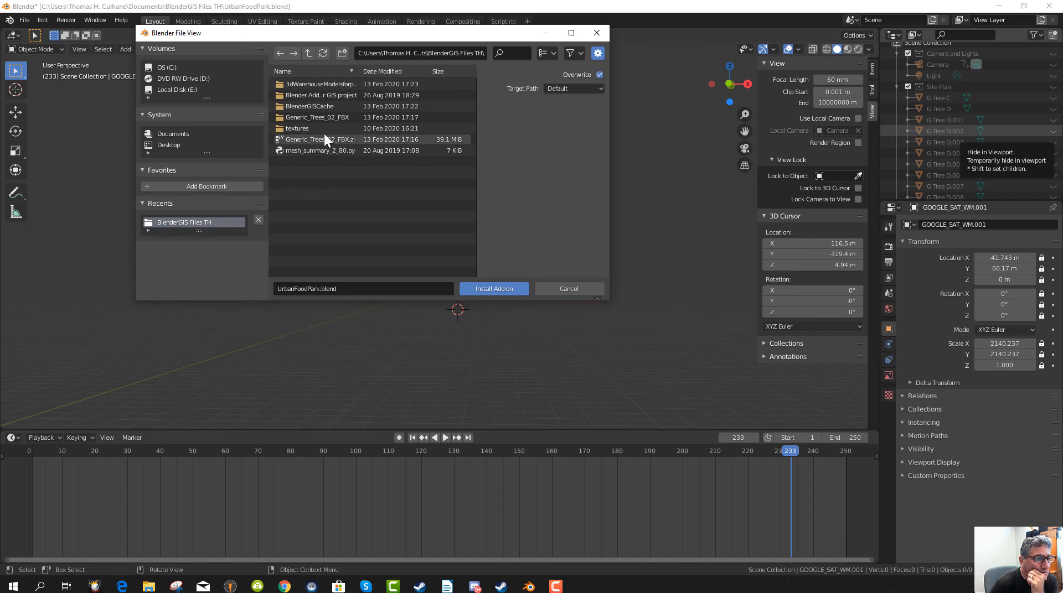
{"action": "double_click", "coordinate": [296, 95]}
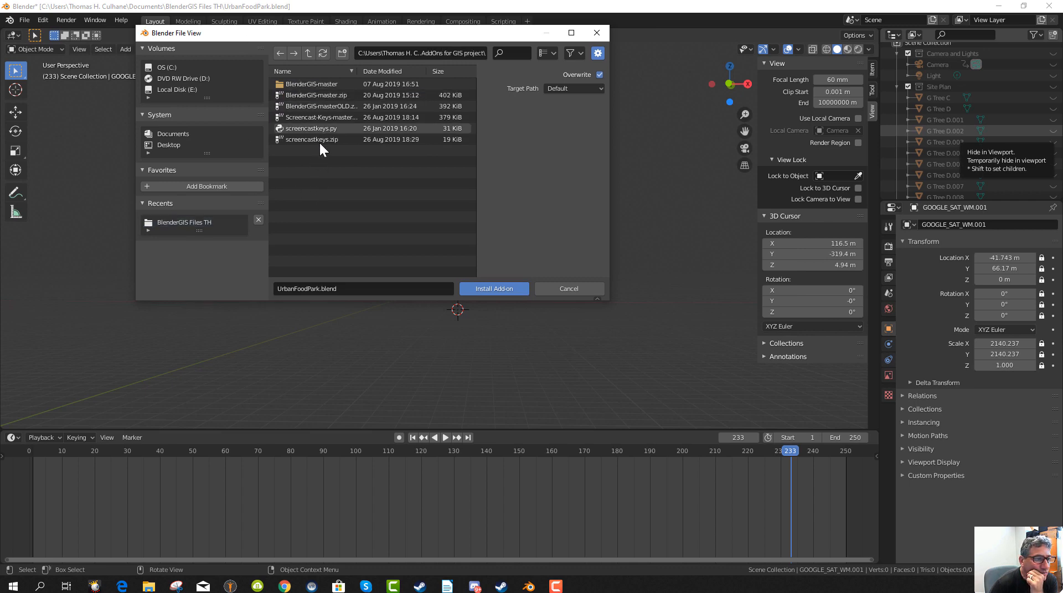
{"action": "left_click", "coordinate": [303, 94]}
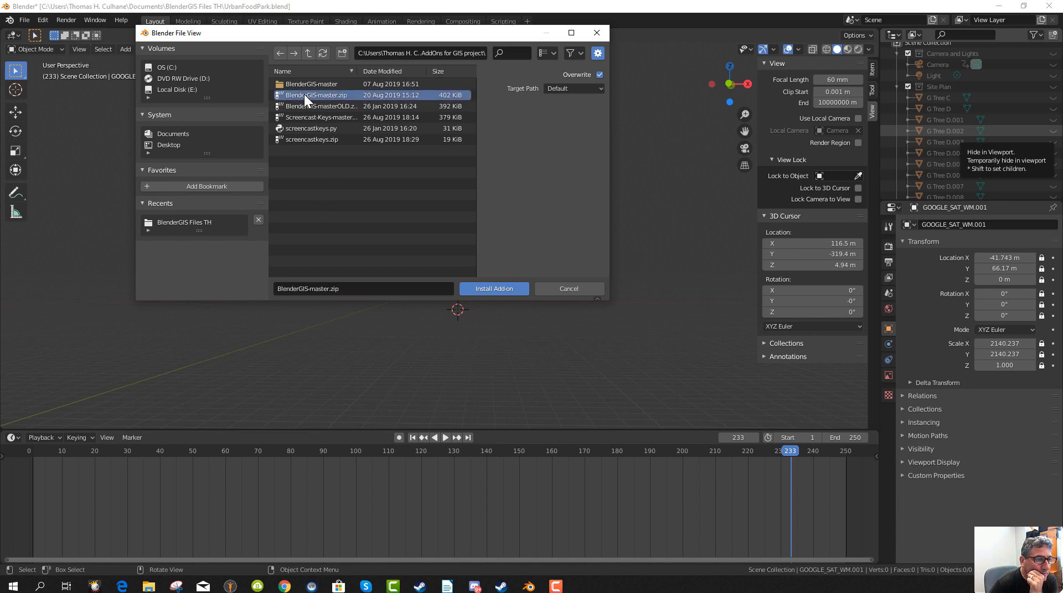
{"action": "left_click", "coordinate": [317, 139], "text": "shift"}
{"action": "left_click", "coordinate": [490, 288]}
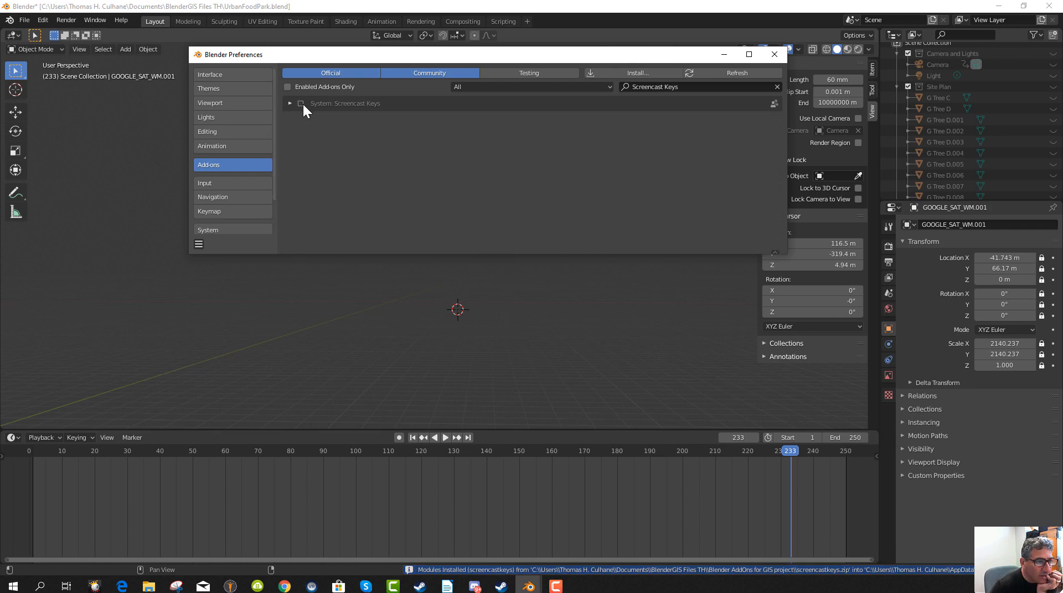
{"action": "left_click", "coordinate": [300, 103]}
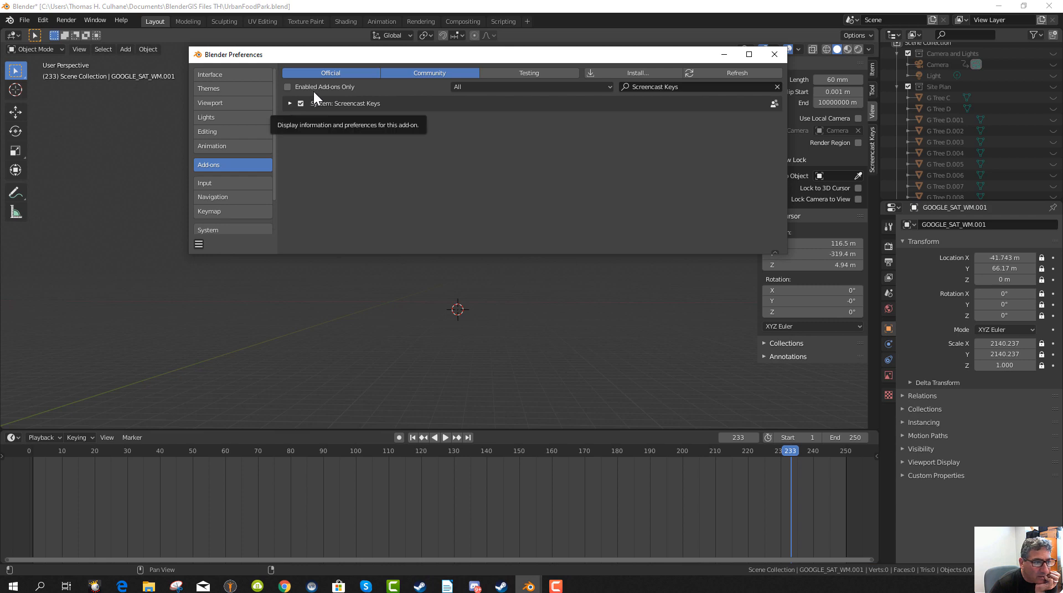
Search the add-on list for "Blender GI", shorten the search to "Bl", and close the preferences.
{"action": "left_click", "coordinate": [703, 87]}
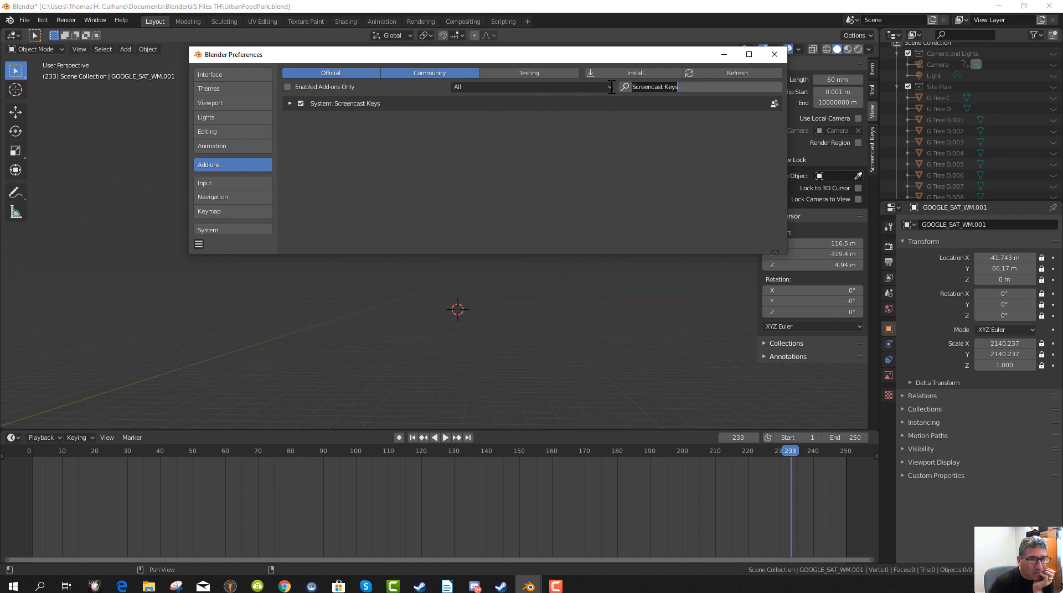
{"action": "key", "text": "BackSpace"}
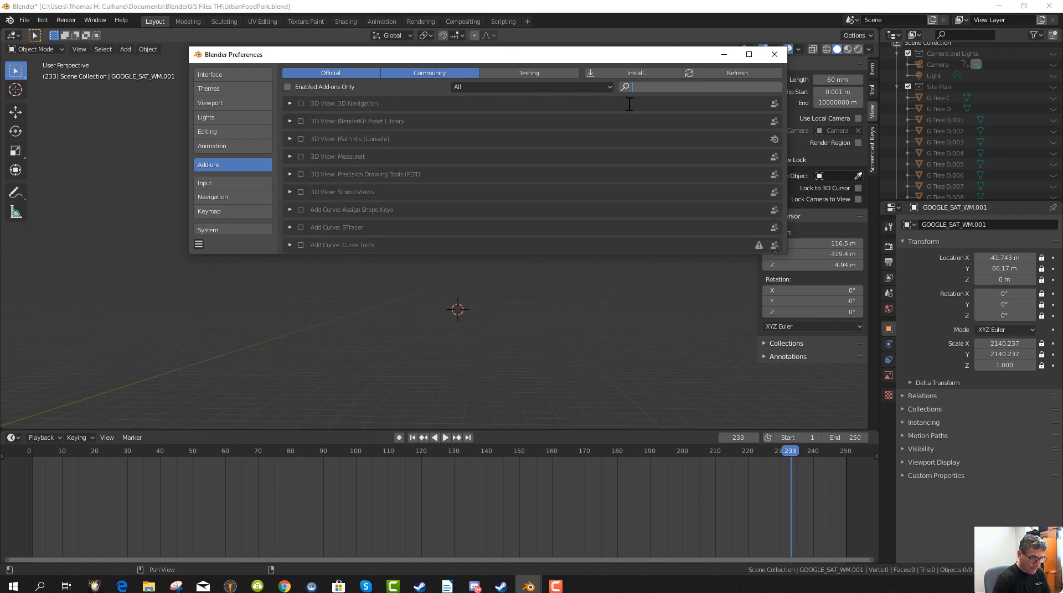
{"action": "type", "text": "Blender G"}
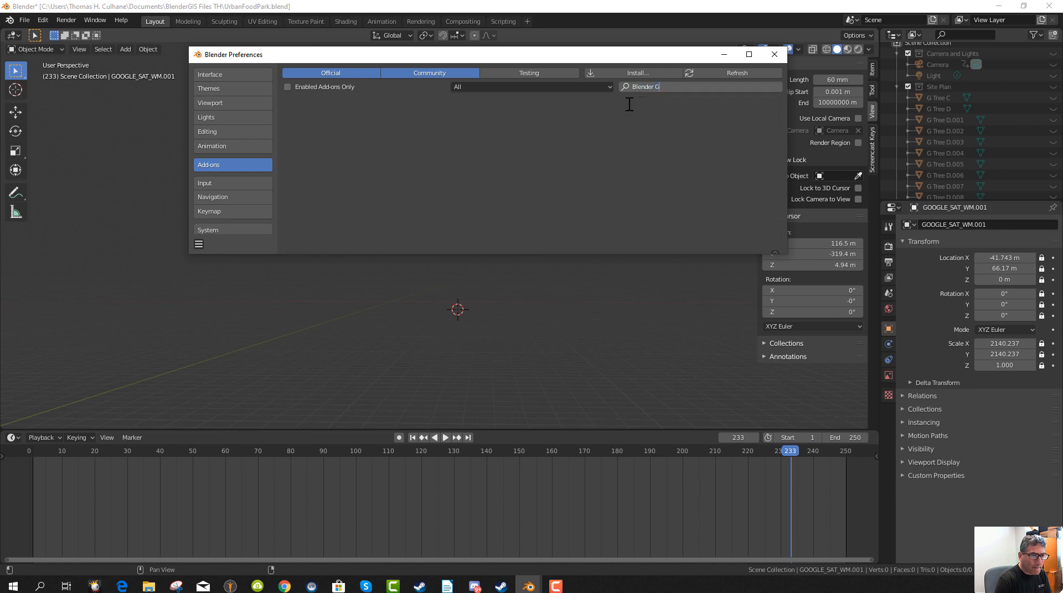
{"action": "key", "text": "BackSpace"}
{"action": "key", "text": "BackSpace"}
{"action": "type", "text": "GI"}
{"action": "key", "text": "BackSpace"}
{"action": "key", "text": "BackSpace"}
{"action": "key", "text": "BackSpace"}
{"action": "key", "text": "BackSpace"}
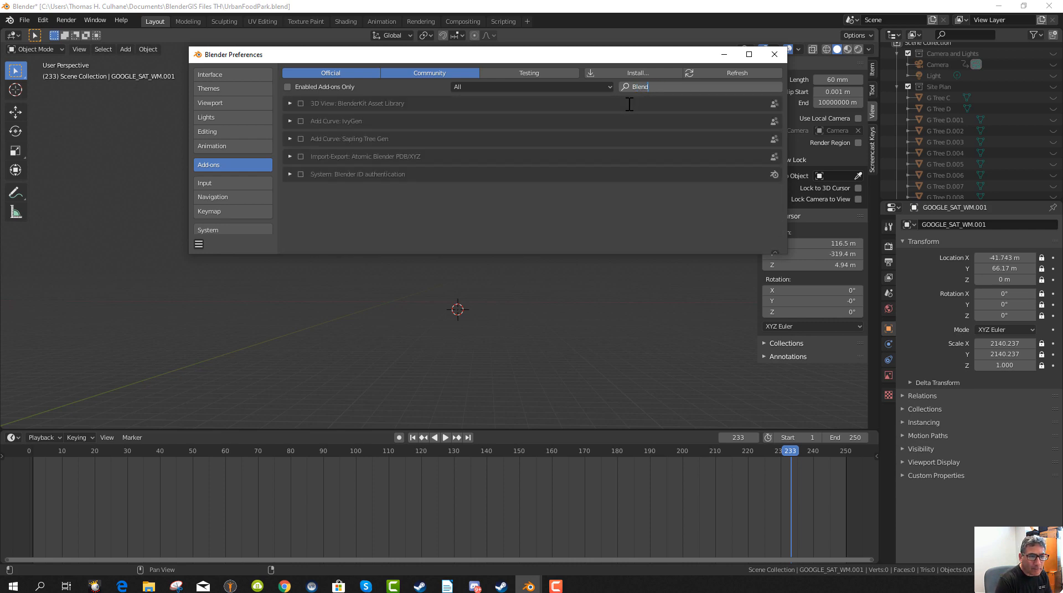
{"action": "key", "text": "BackSpace"}
{"action": "key", "text": "BackSpace"}
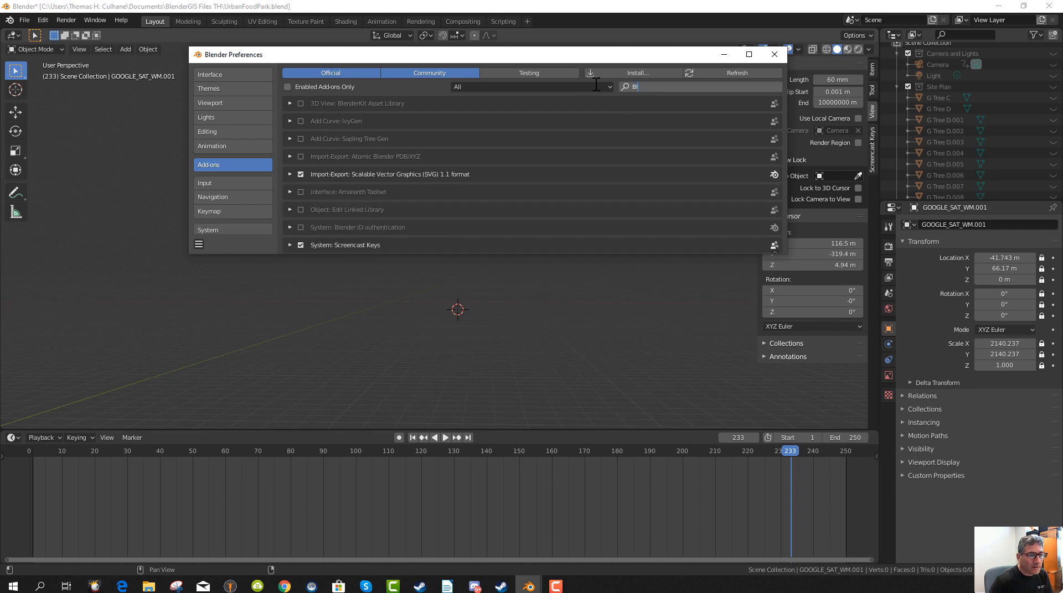
{"action": "left_click", "coordinate": [773, 55]}
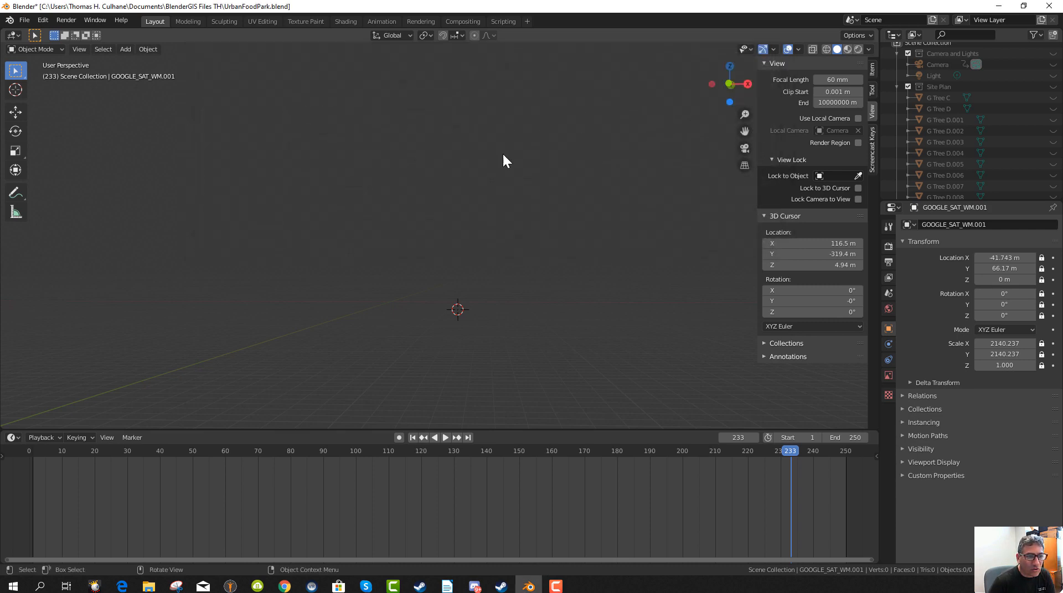
Turn on the Screencast Keys display for the 3D viewport.
{"action": "left_click", "coordinate": [872, 152]}
{"action": "left_click", "coordinate": [774, 64]}
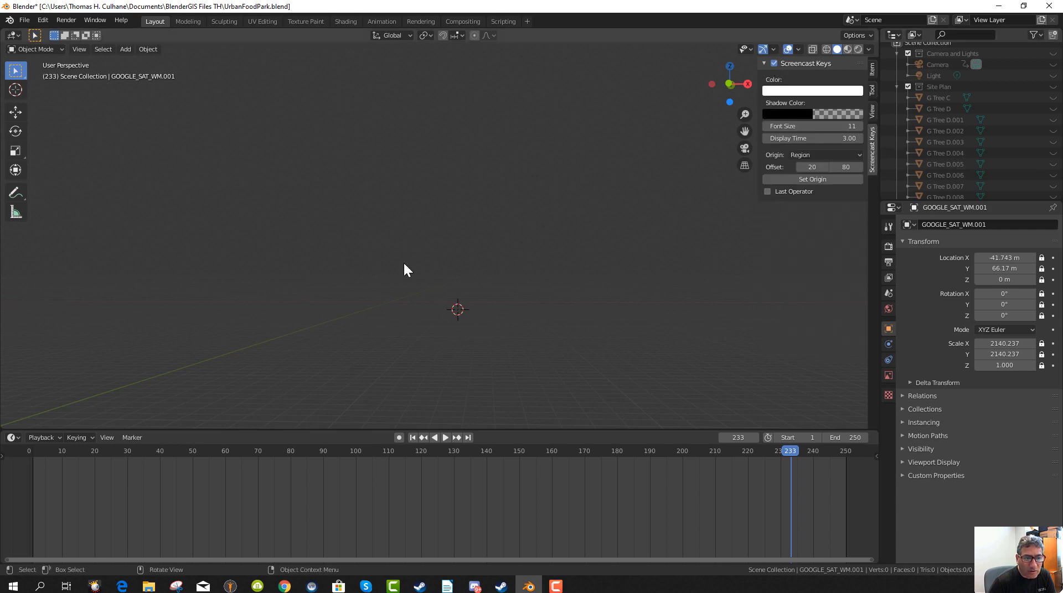
Set the font size of the Screencast Keys display to 18.
{"action": "scroll", "coordinate": [382, 302], "scroll_direction": "up", "scroll_amount": 2}
{"action": "scroll", "coordinate": [382, 303], "scroll_direction": "down", "scroll_amount": 1}
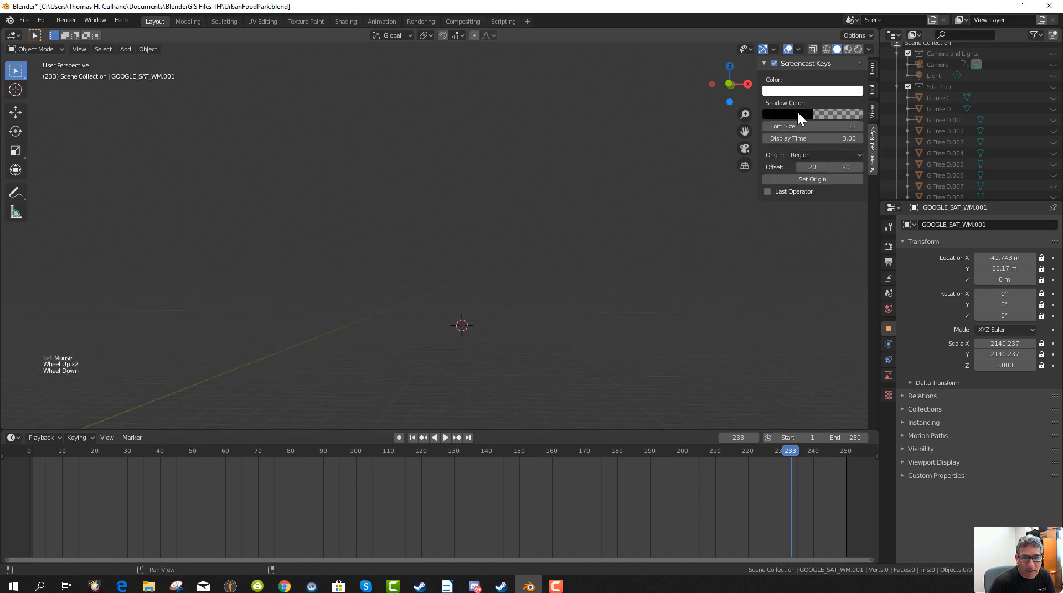
{"action": "mouse_move", "coordinate": [793, 127]}
{"action": "left_mouse_down"}
{"action": "mouse_move", "coordinate": [830, 126]}
{"action": "mouse_move", "coordinate": [799, 123]}
{"action": "left_mouse_up"}
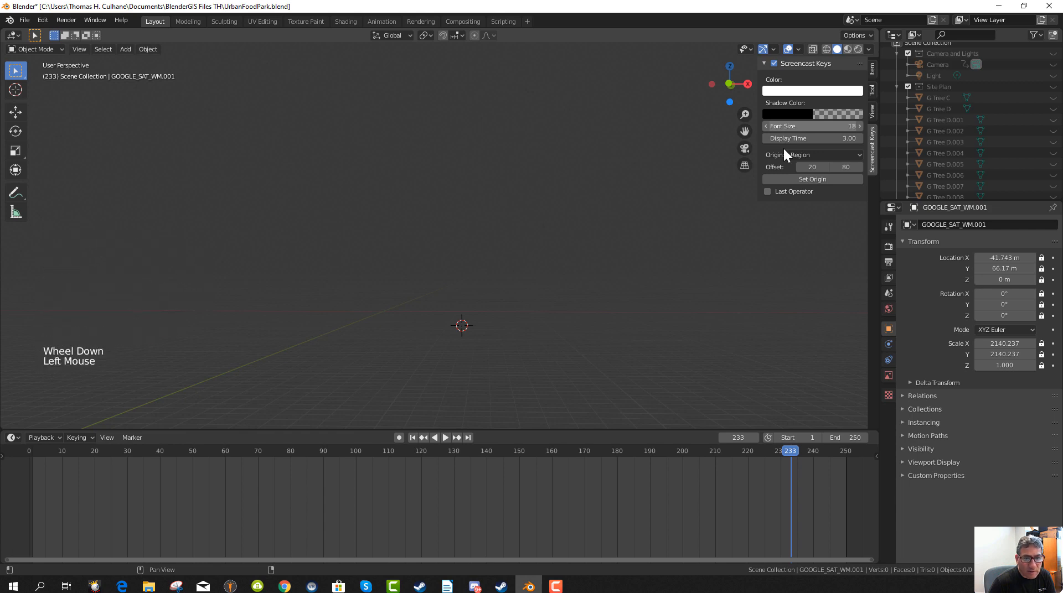
Set the Screencast Keys shadow colour to orange with a brightness value of 0.840.
{"action": "left_click", "coordinate": [802, 116]}
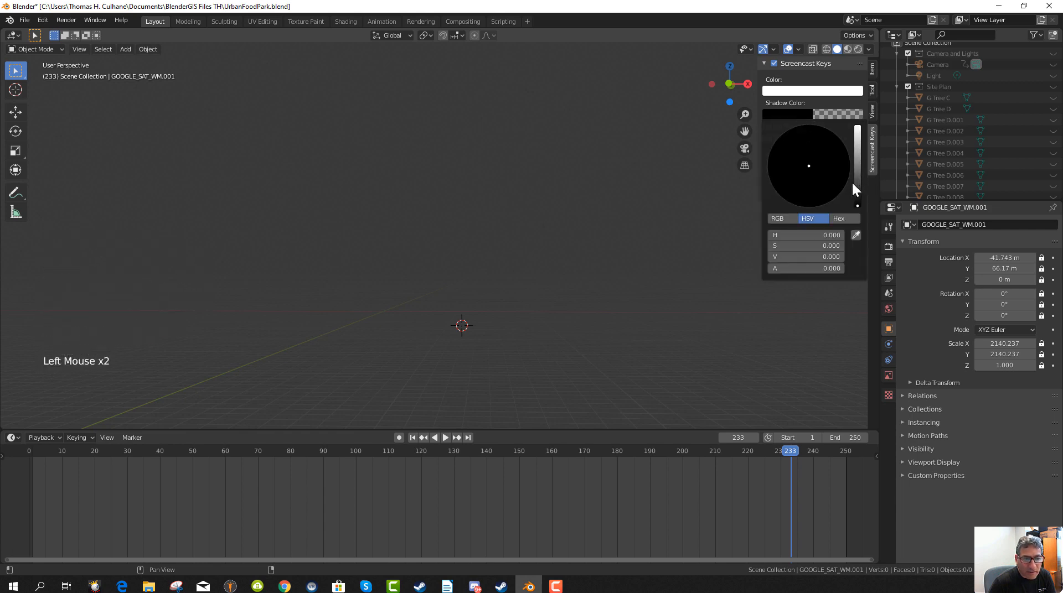
{"action": "left_click_drag", "start_coordinate": [833, 138], "coordinate": [836, 135]}
{"action": "left_click_drag", "start_coordinate": [858, 176], "coordinate": [858, 137]}
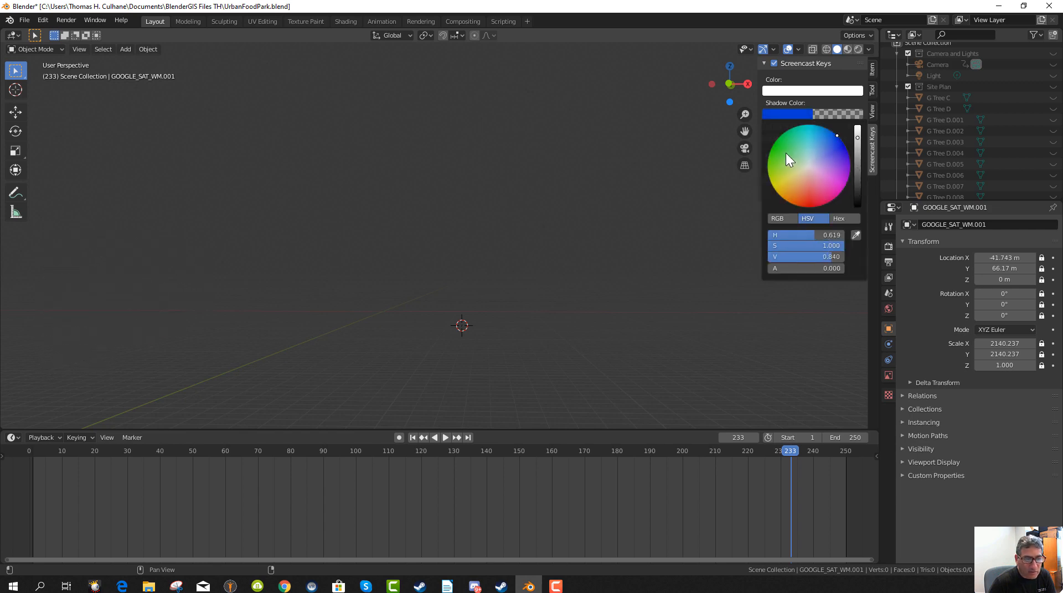
{"action": "left_click_drag", "start_coordinate": [785, 153], "coordinate": [799, 181]}
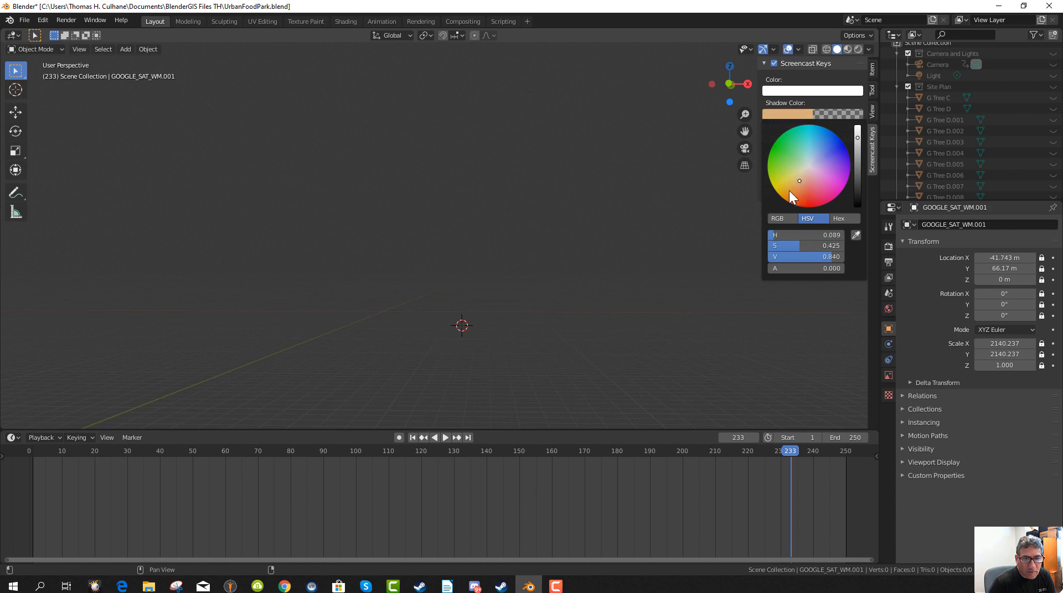
{"action": "left_click", "coordinate": [789, 191]}
{"action": "left_click", "coordinate": [333, 307]}
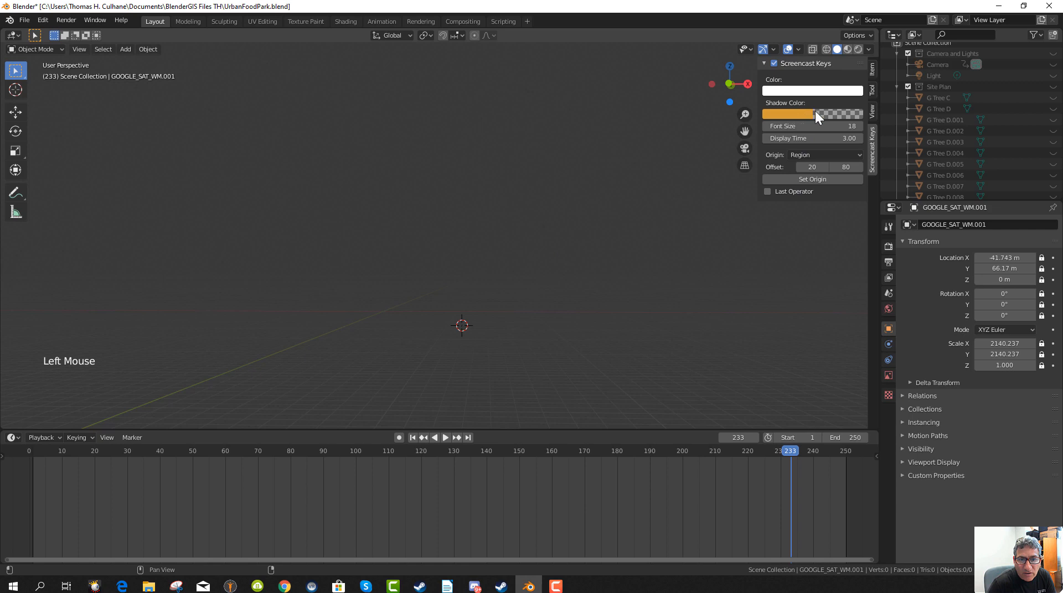
Set the Screencast Keys text colour to golden yellow and the font size to 36.
{"action": "left_click", "coordinate": [775, 92]}
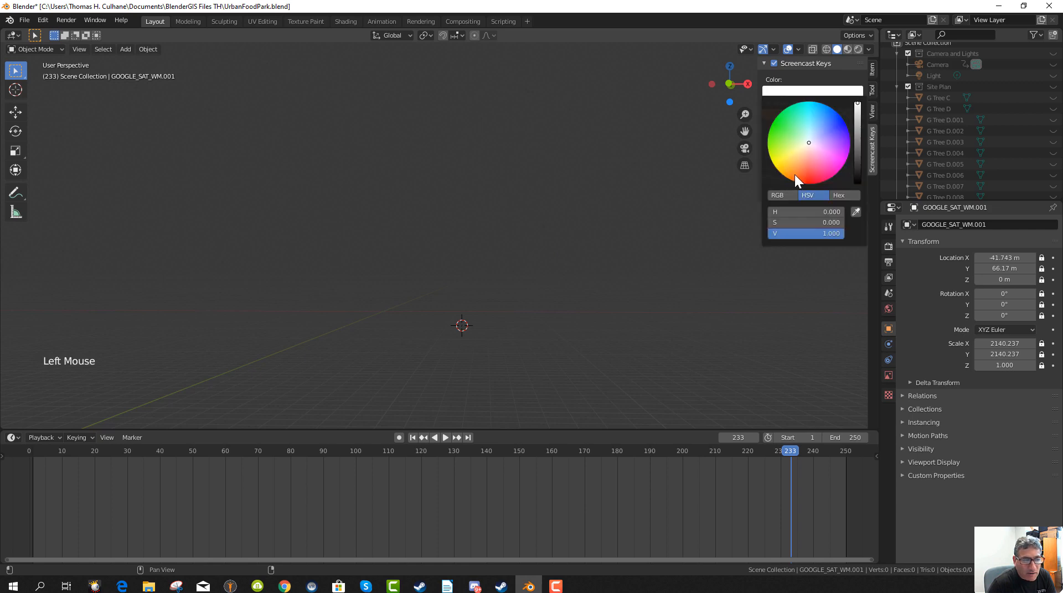
{"action": "left_click_drag", "start_coordinate": [794, 174], "coordinate": [785, 166]}
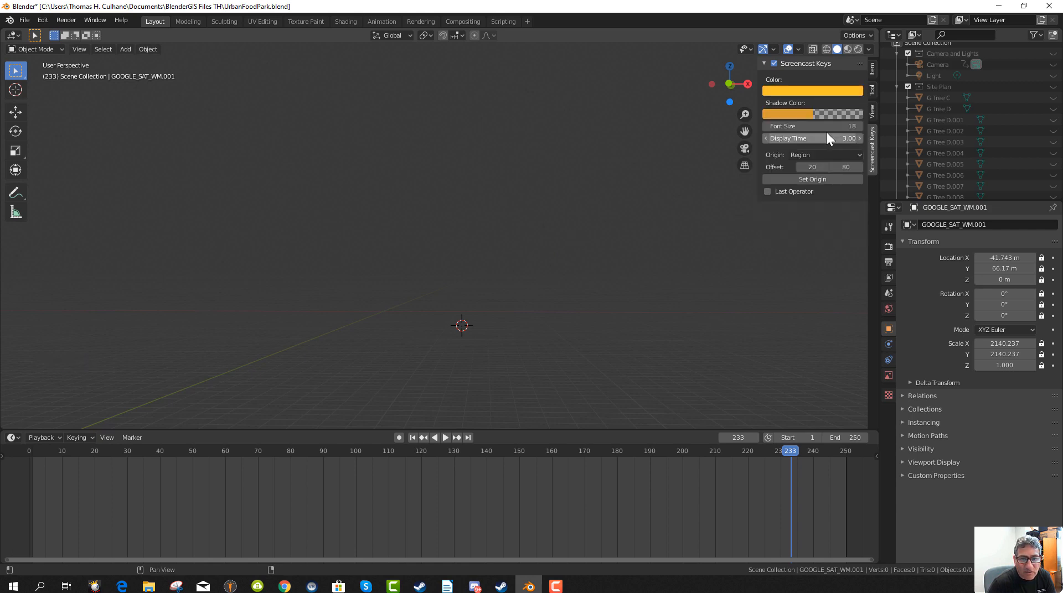
{"action": "left_click_drag", "start_coordinate": [806, 126], "coordinate": [836, 127]}
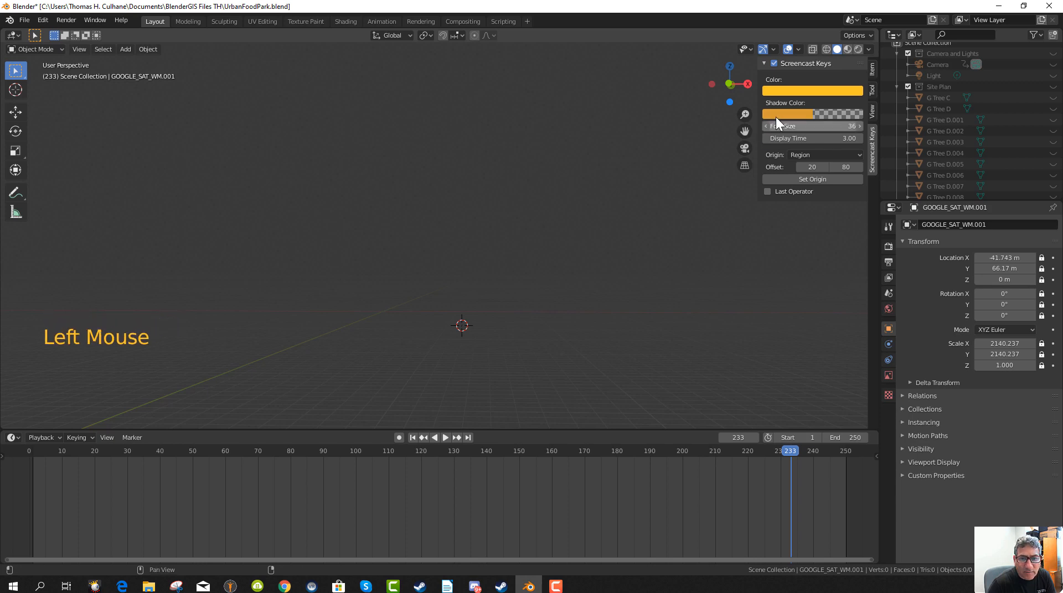
Change the Screencast Keys shadow colour to deep blue with hue 0.677 and saturation 0.936.
{"action": "left_click", "coordinate": [794, 113]}
{"action": "left_click", "coordinate": [842, 149]}
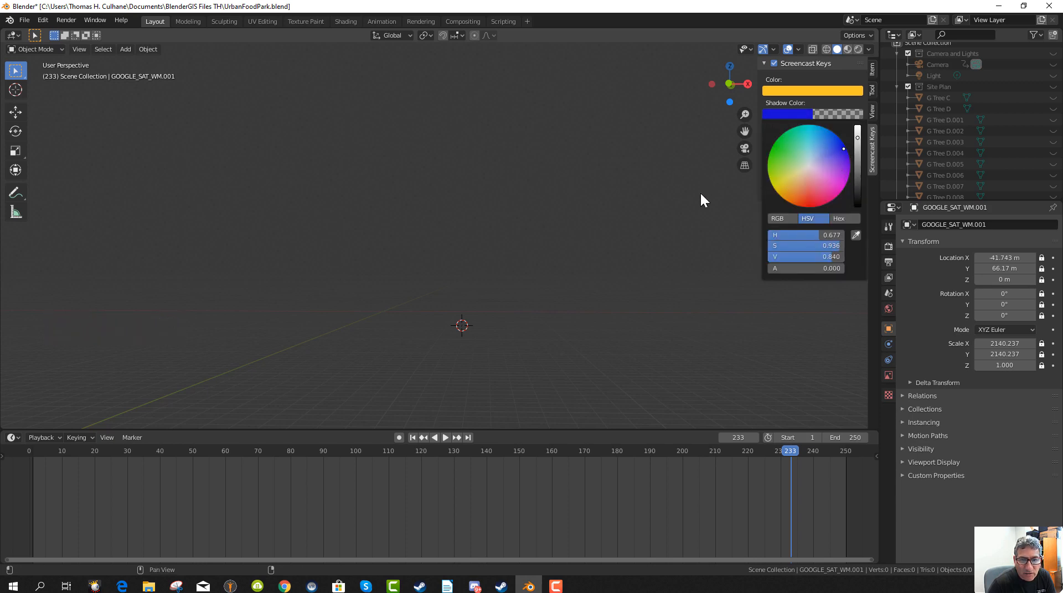
{"action": "left_click", "coordinate": [707, 232]}
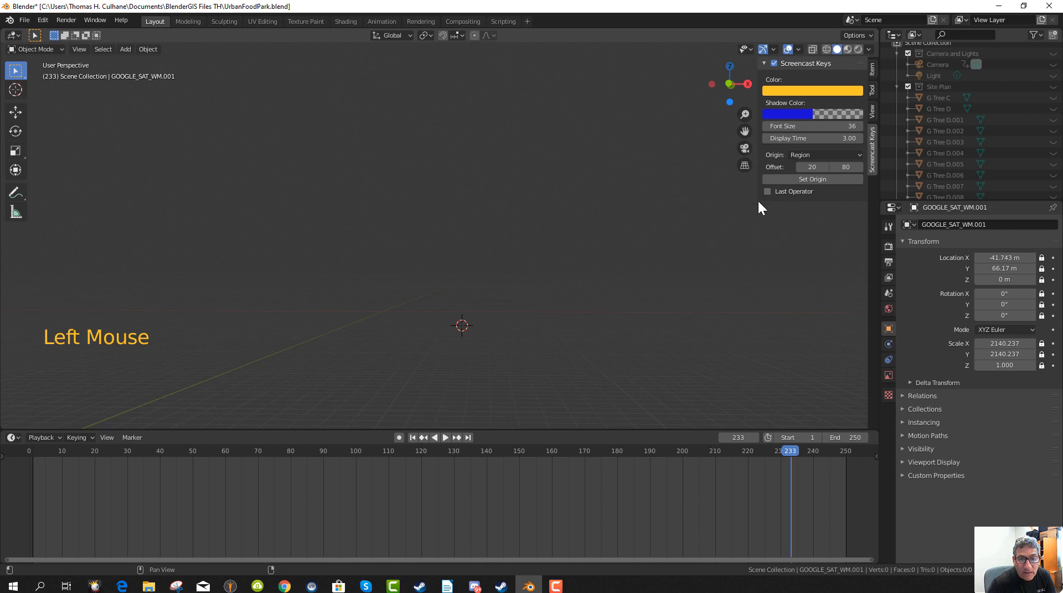
{"action": "scroll", "coordinate": [194, 371], "scroll_direction": "up", "scroll_amount": 1}
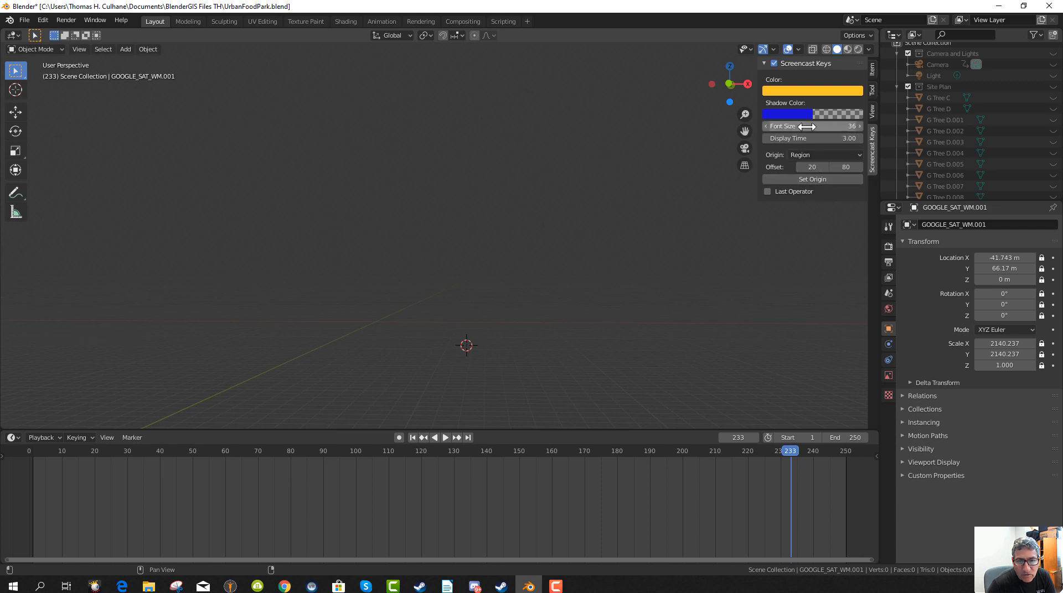
Set the Screencast Keys shadow colour to a lighter blue with hue 0.642 and saturation 0.806.
{"action": "left_click_drag", "start_coordinate": [817, 112], "coordinate": [836, 111]}
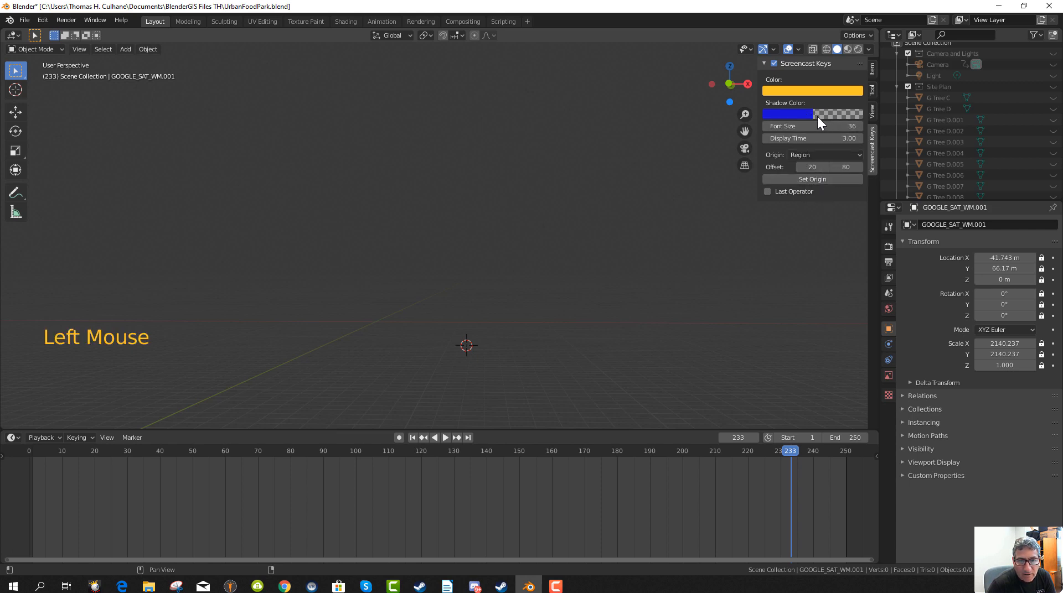
{"action": "left_click", "coordinate": [836, 114]}
{"action": "right_click", "coordinate": [829, 112]}
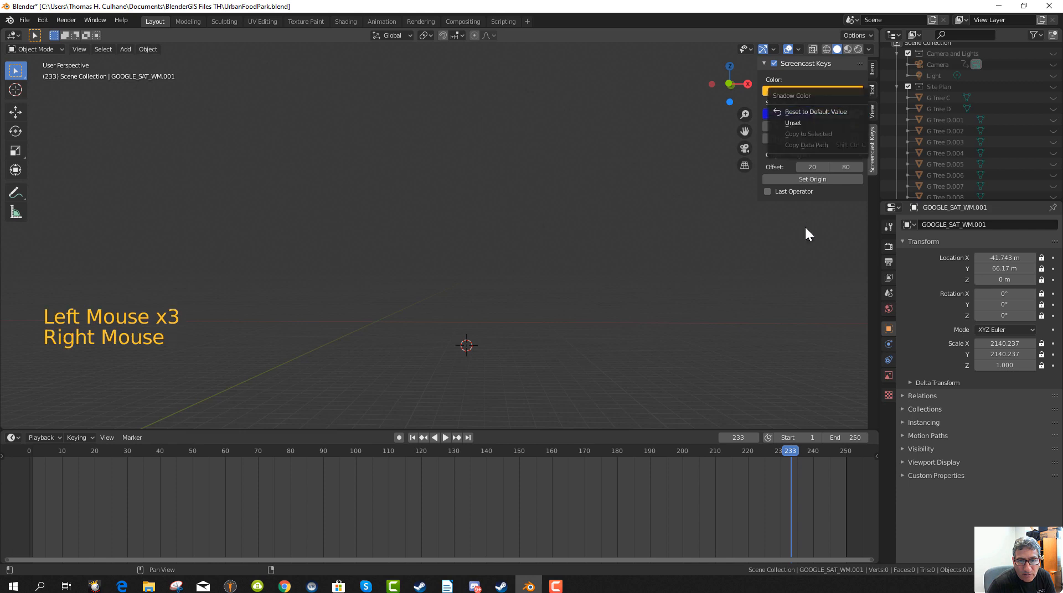
{"action": "left_click", "coordinate": [805, 224]}
{"action": "left_click", "coordinate": [836, 115]}
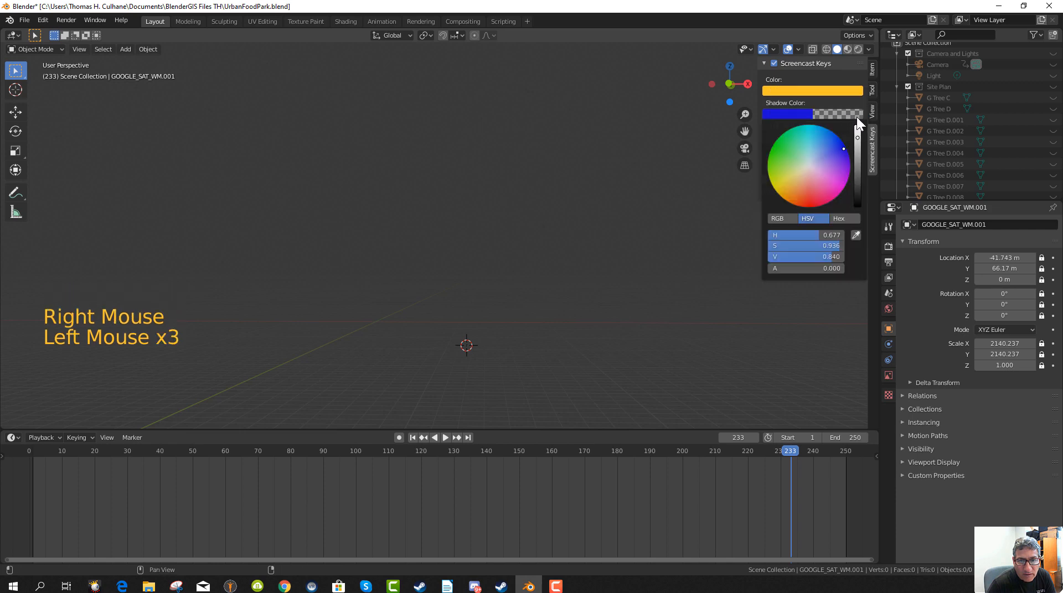
{"action": "left_click", "coordinate": [851, 114]}
{"action": "left_click", "coordinate": [842, 160]}
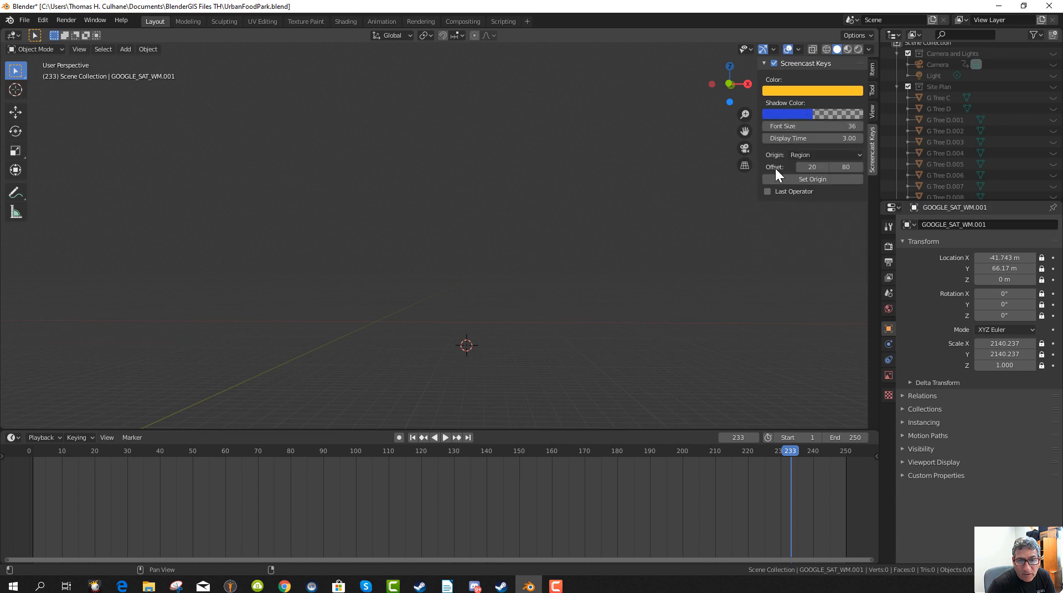
Set the horizontal offset of the Screencast Keys display to 23 and check the shadow colour's options.
{"action": "mouse_move", "coordinate": [812, 168]}
{"action": "left_mouse_down"}
{"action": "mouse_move", "coordinate": [858, 167]}
{"action": "mouse_move", "coordinate": [795, 167]}
{"action": "mouse_move", "coordinate": [813, 167]}
{"action": "left_mouse_up"}
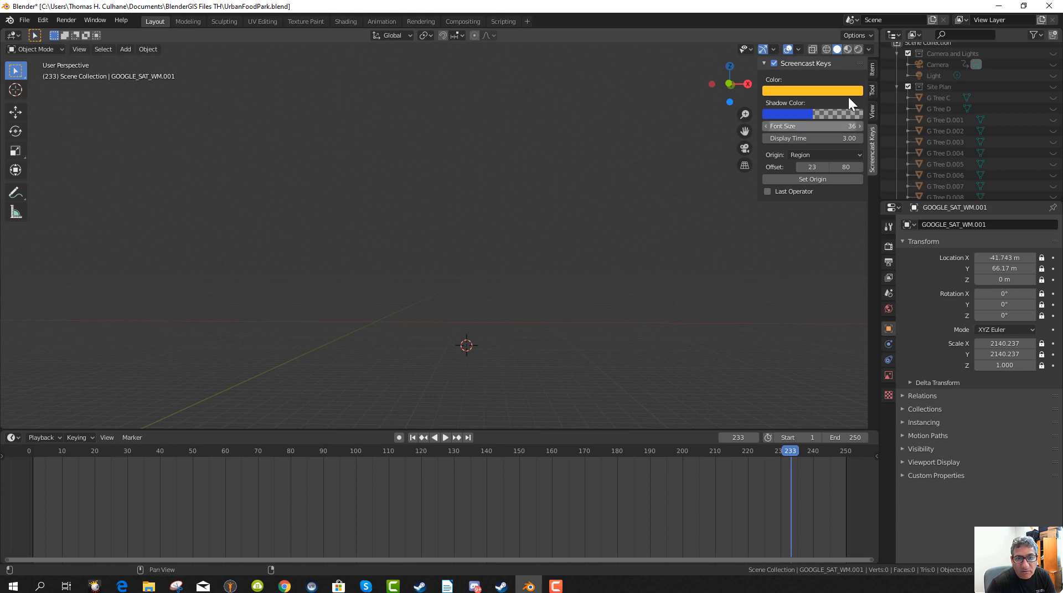
{"action": "left_click", "coordinate": [839, 113]}
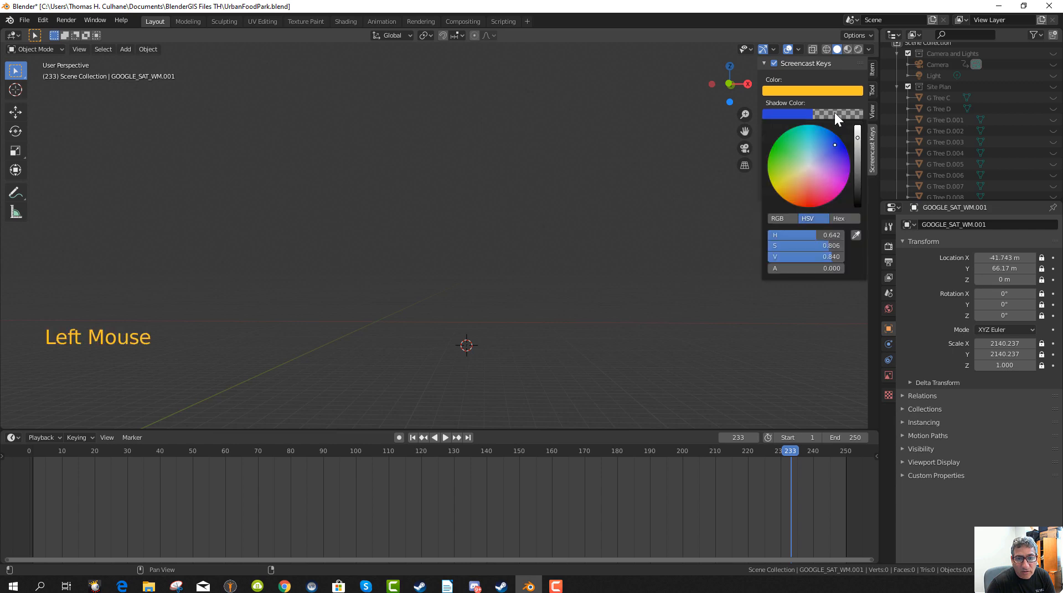
{"action": "right_click", "coordinate": [838, 113]}
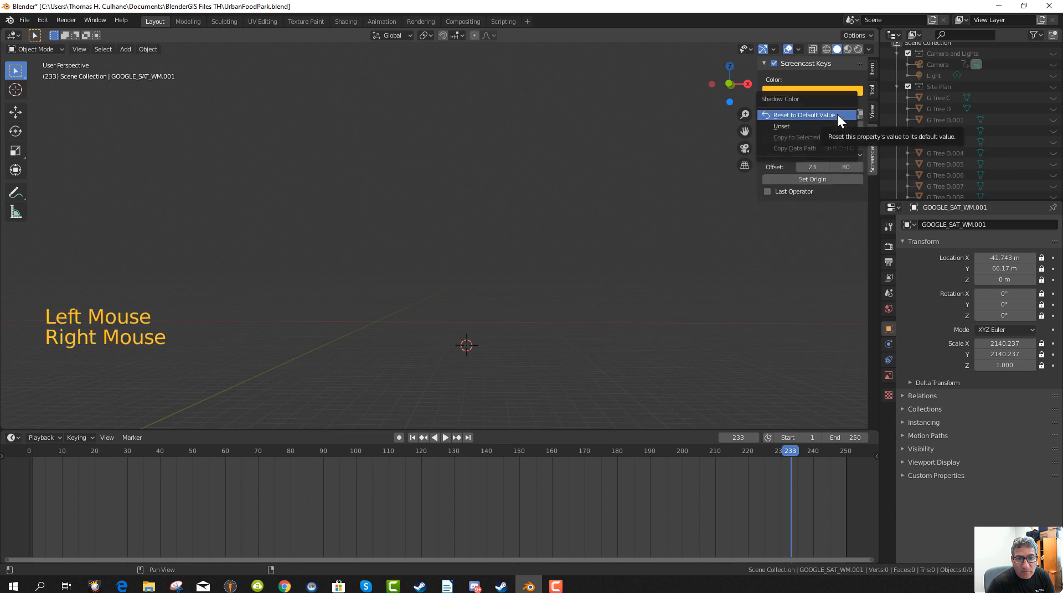
{"action": "left_click", "coordinate": [304, 335]}
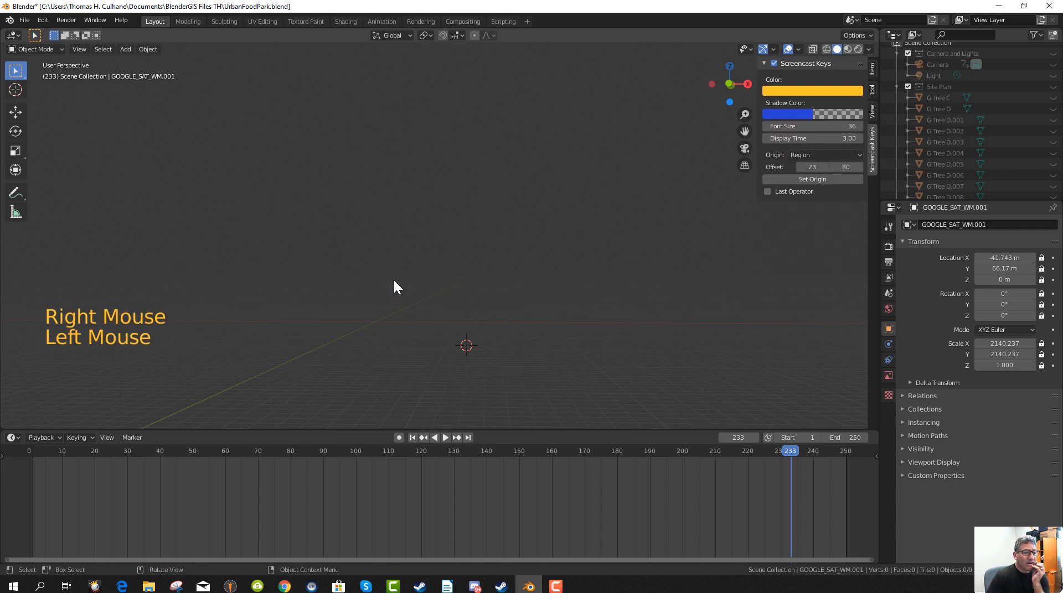
Open the add-on preferences and start installing an add-on from file, widening the preferences and file browser windows.
{"action": "left_click", "coordinate": [43, 20]}
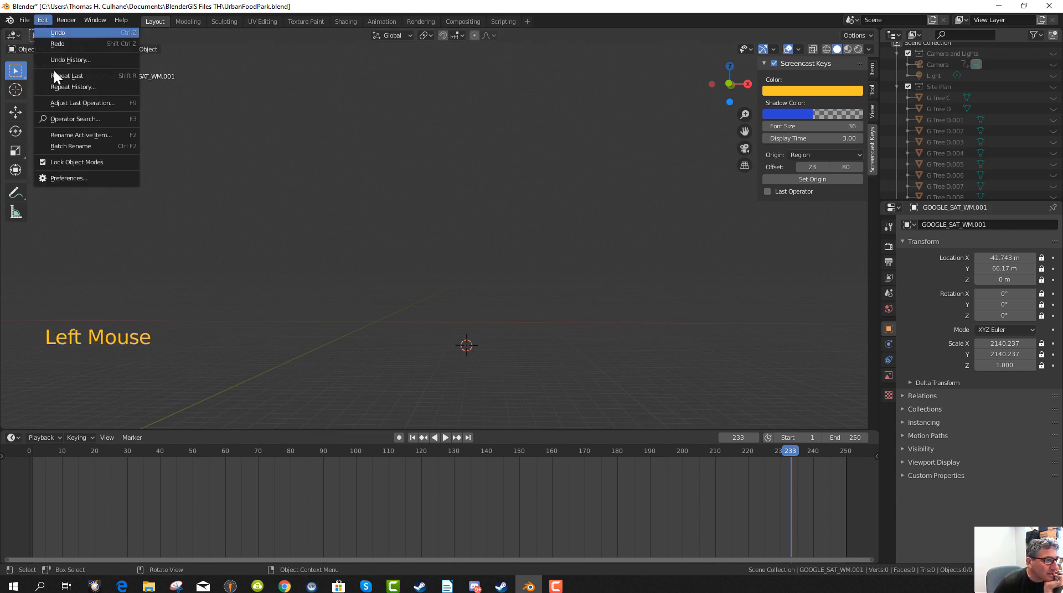
{"action": "left_click", "coordinate": [66, 179]}
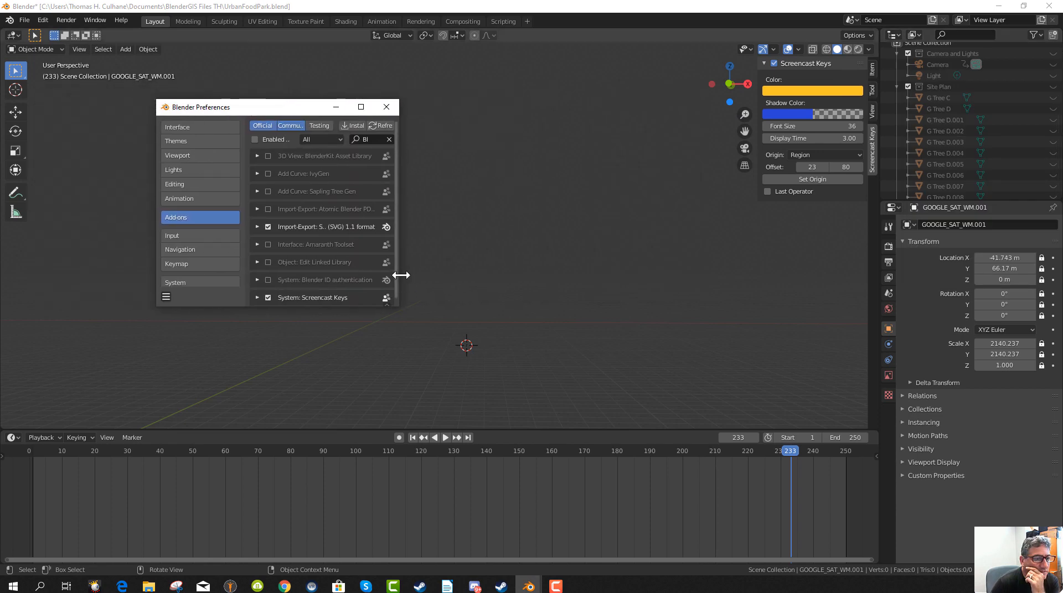
{"action": "left_click_drag", "start_coordinate": [401, 275], "coordinate": [662, 294]}
{"action": "left_click", "coordinate": [545, 123]}
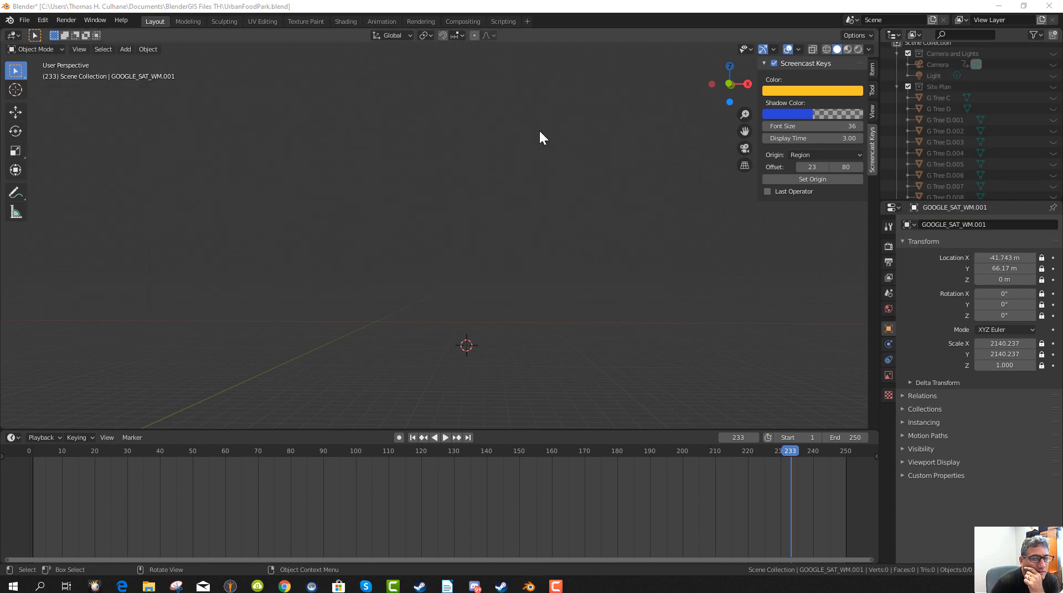
{"action": "left_click_drag", "start_coordinate": [599, 177], "coordinate": [248, 118]}
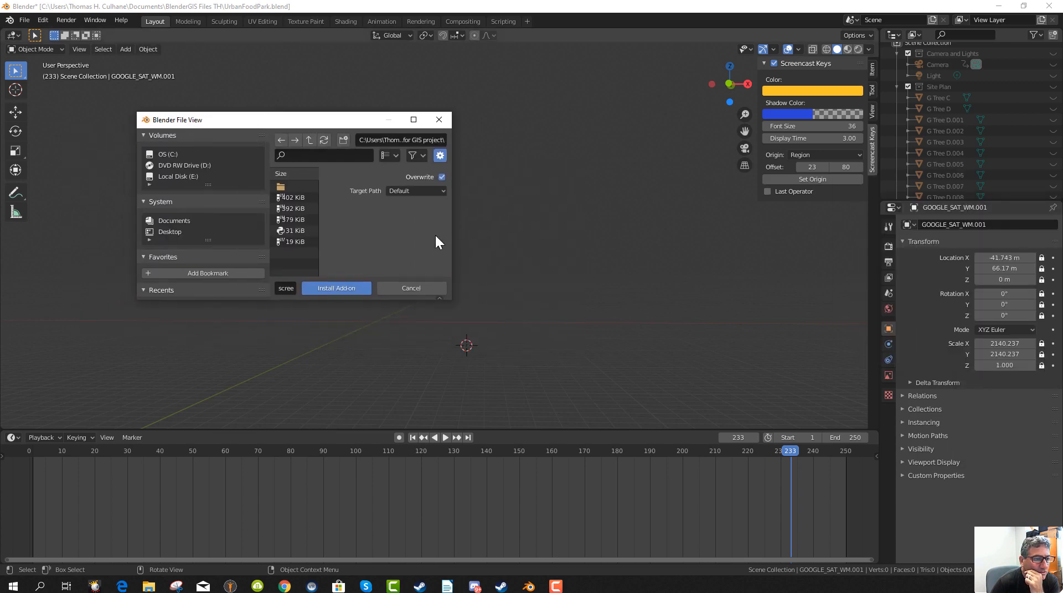
{"action": "left_click_drag", "start_coordinate": [451, 238], "coordinate": [763, 247]}
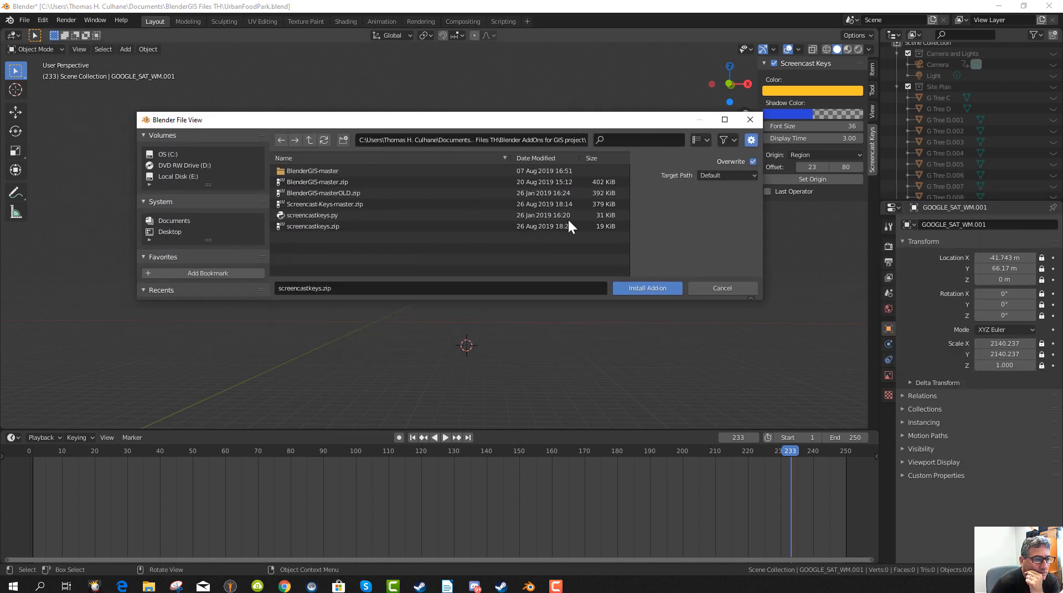
Install BlenderGIS-master.zip, enable the BlenderGIS add-on with its details expanded, and minimize the preferences.
{"action": "left_click", "coordinate": [334, 181]}
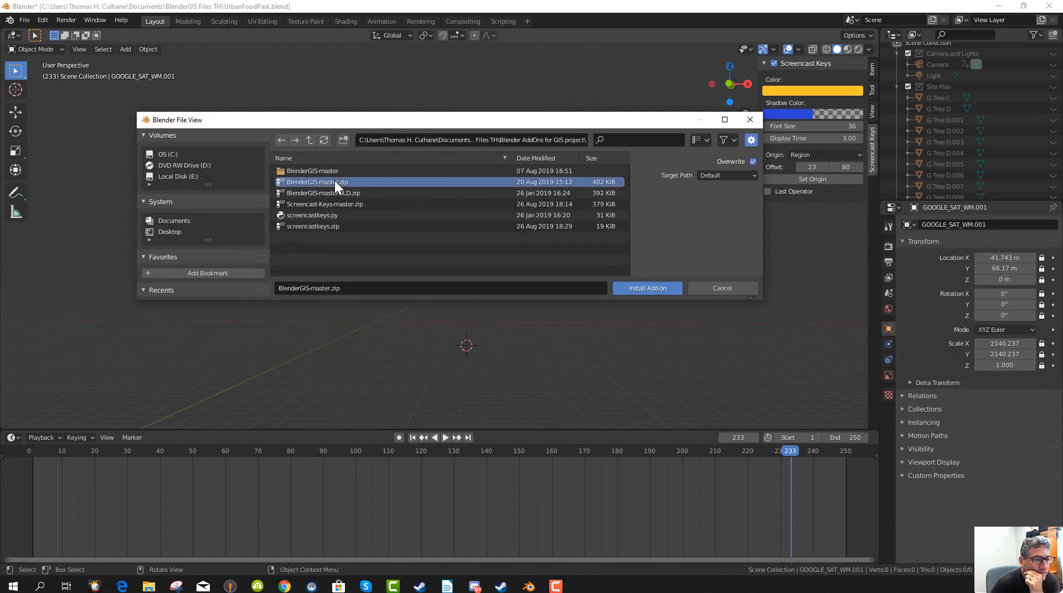
{"action": "left_click", "coordinate": [630, 287]}
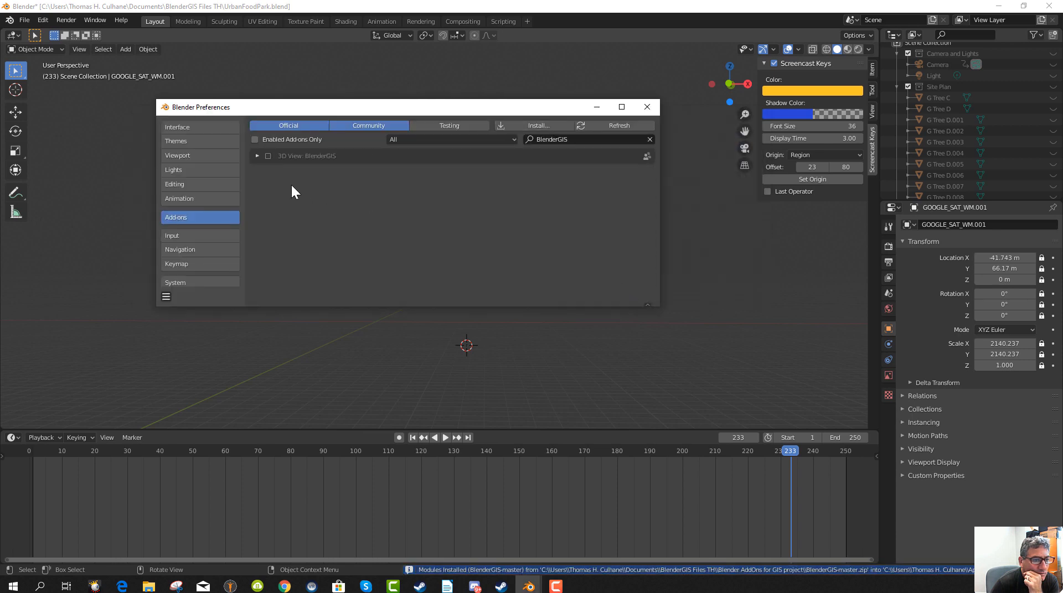
{"action": "left_click", "coordinate": [268, 156]}
{"action": "left_click", "coordinate": [257, 156]}
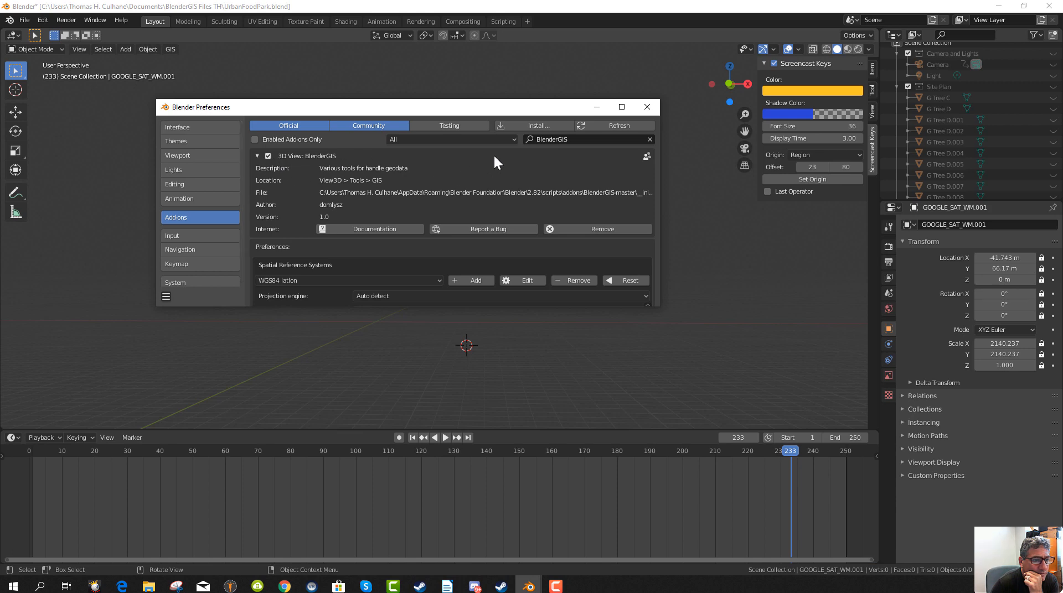
{"action": "left_click", "coordinate": [602, 109]}
Check the new GIS menu and switch the 3D viewport to the top orthographic view.
{"action": "left_click", "coordinate": [171, 49]}
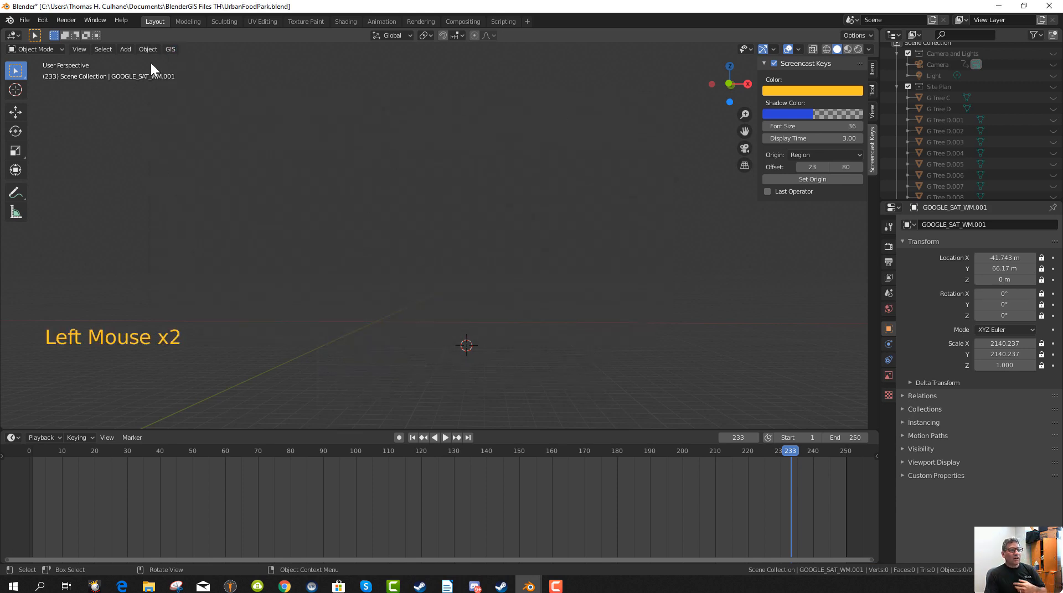
{"action": "left_click", "coordinate": [436, 219]}
{"action": "scroll", "coordinate": [410, 263], "scroll_direction": "down", "scroll_amount": 2}
{"action": "scroll", "coordinate": [413, 267], "scroll_direction": "up", "scroll_amount": 2}
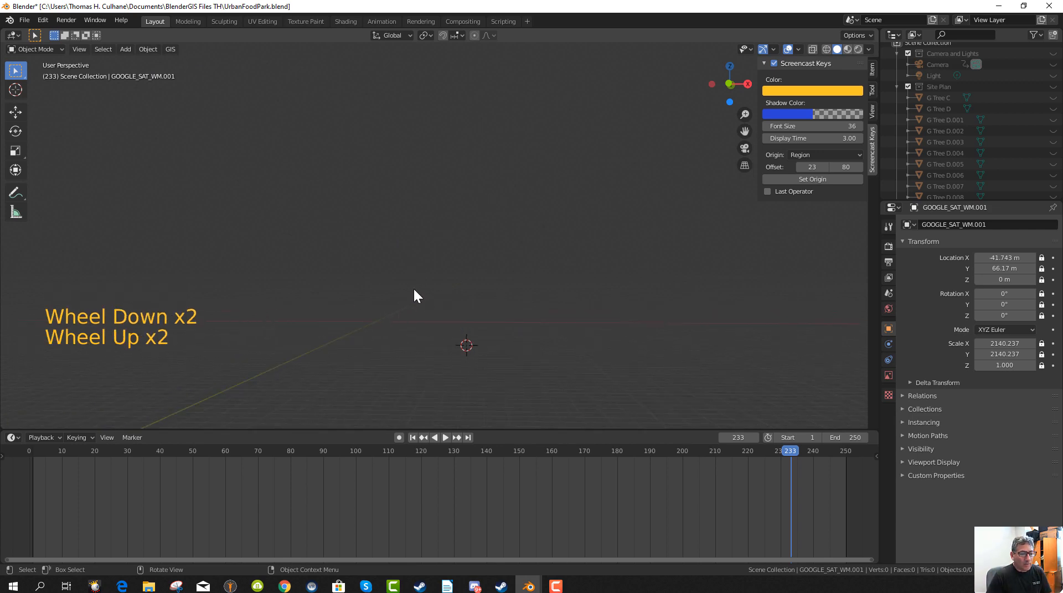
{"action": "key", "text": "KP_7"}
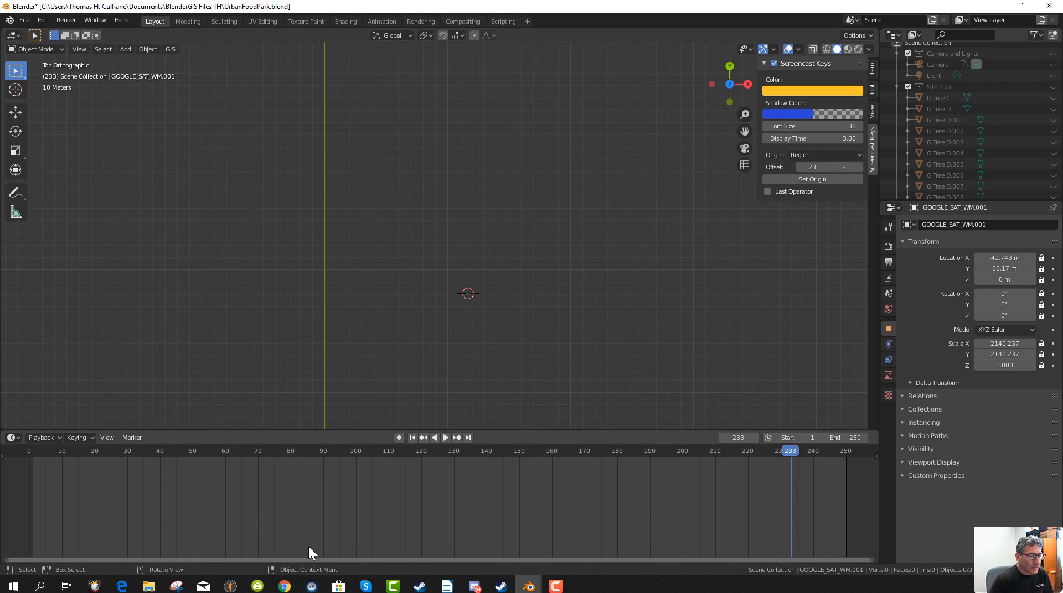
Switch to the Chrome window with the image results, search the web for "3d warehouse" and open the Trimble 3D Warehouse site.
{"action": "left_click", "coordinate": [272, 585]}
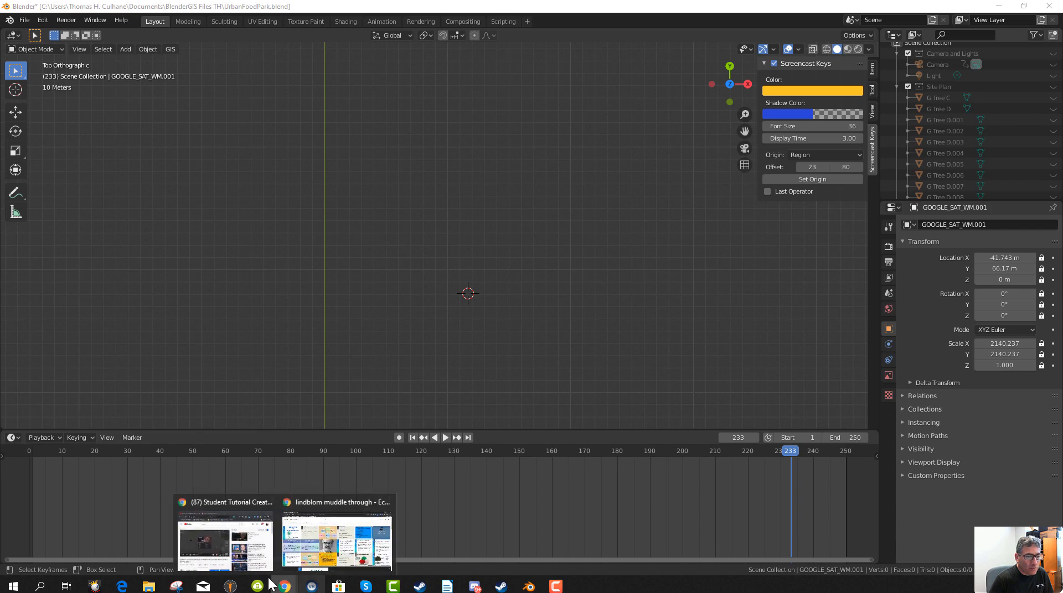
{"action": "left_click", "coordinate": [315, 507]}
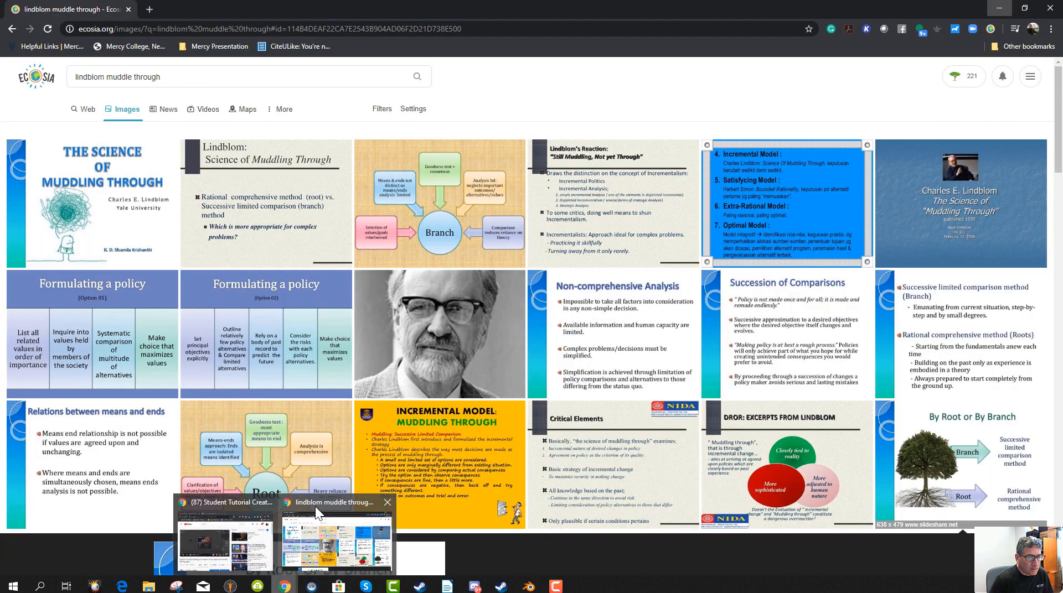
{"action": "left_click", "coordinate": [168, 25]}
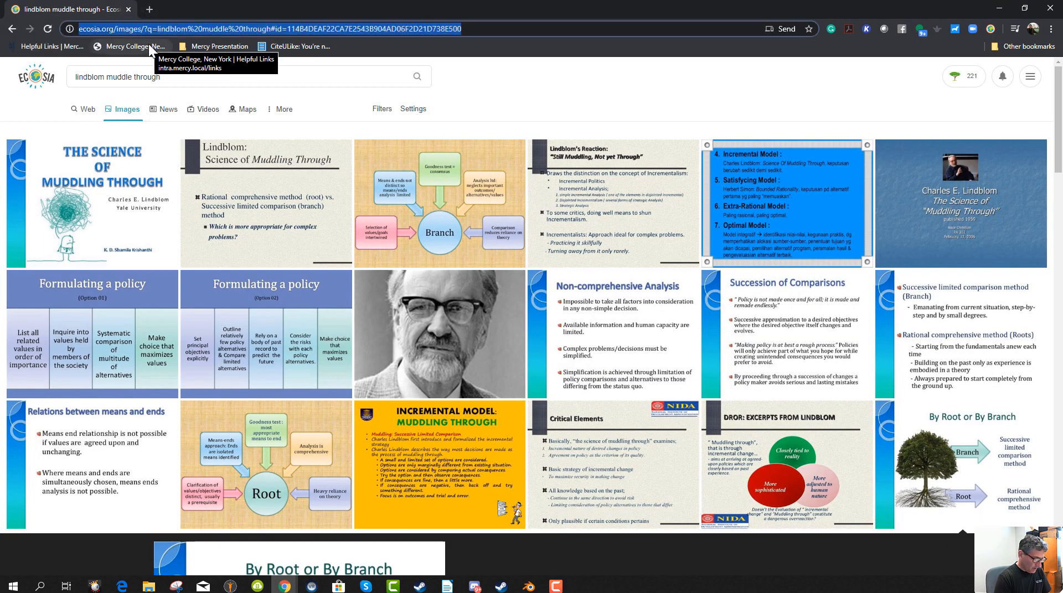
{"action": "type", "text": "3d warehous"}
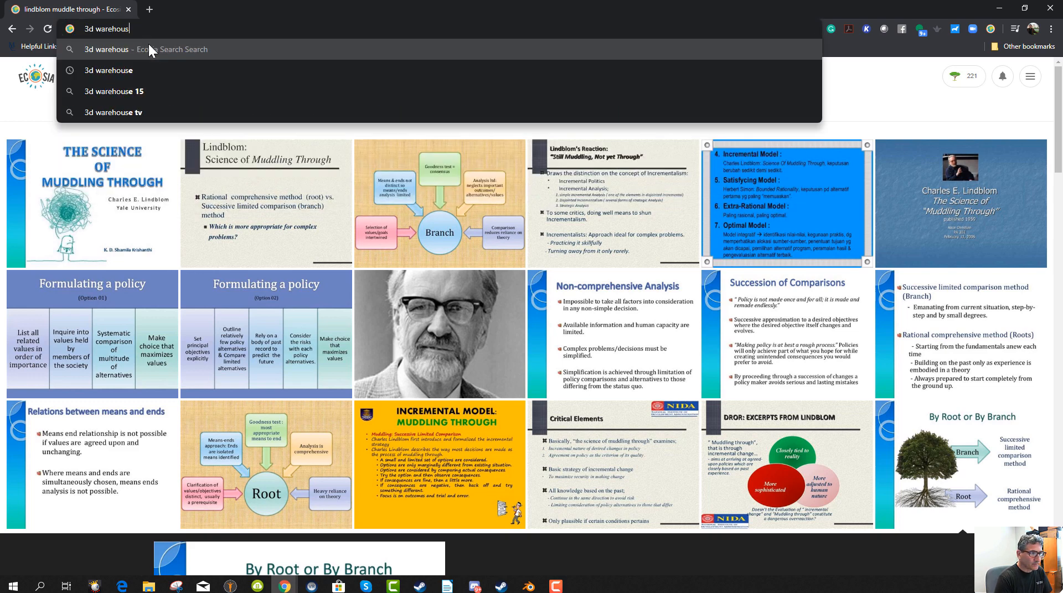
{"action": "type", "text": "e"}
{"action": "key", "text": "Return"}
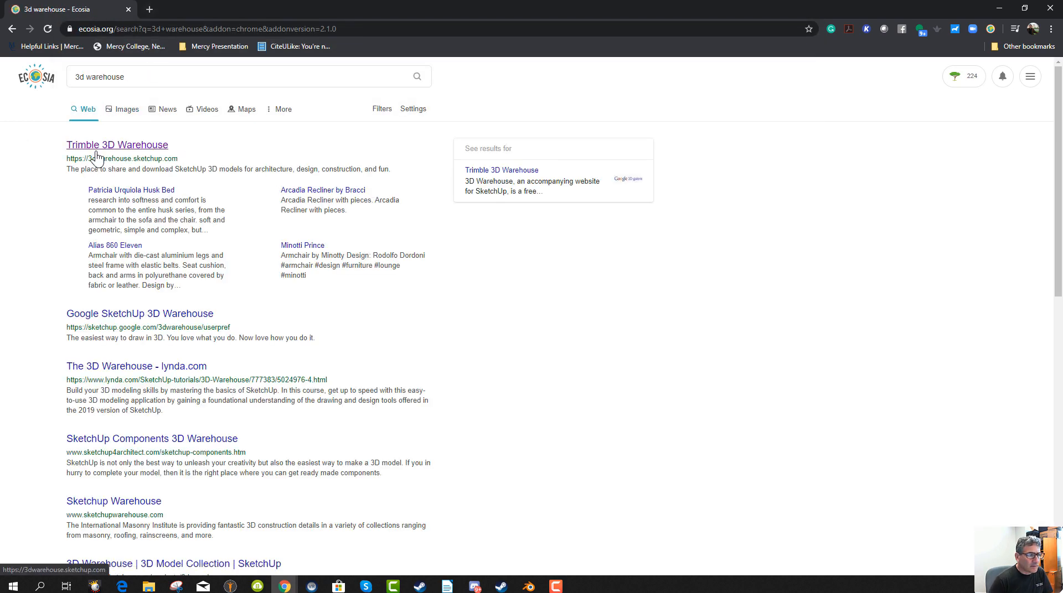
{"action": "left_click", "coordinate": [96, 155]}
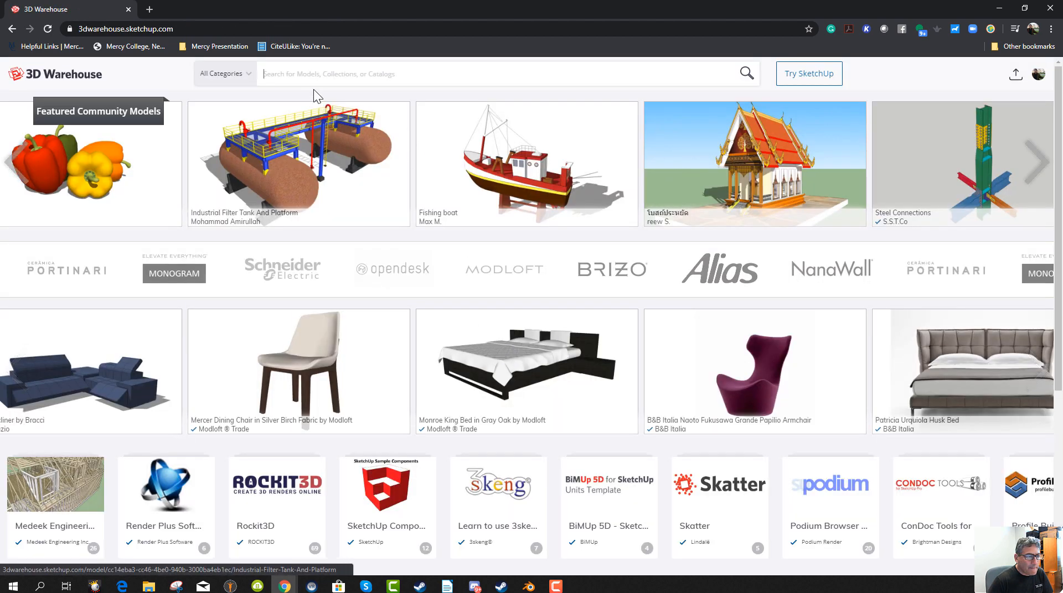
Search 3D Warehouse for "ibc tank" models.
{"action": "left_click", "coordinate": [301, 78]}
{"action": "type", "text": "ibc "}
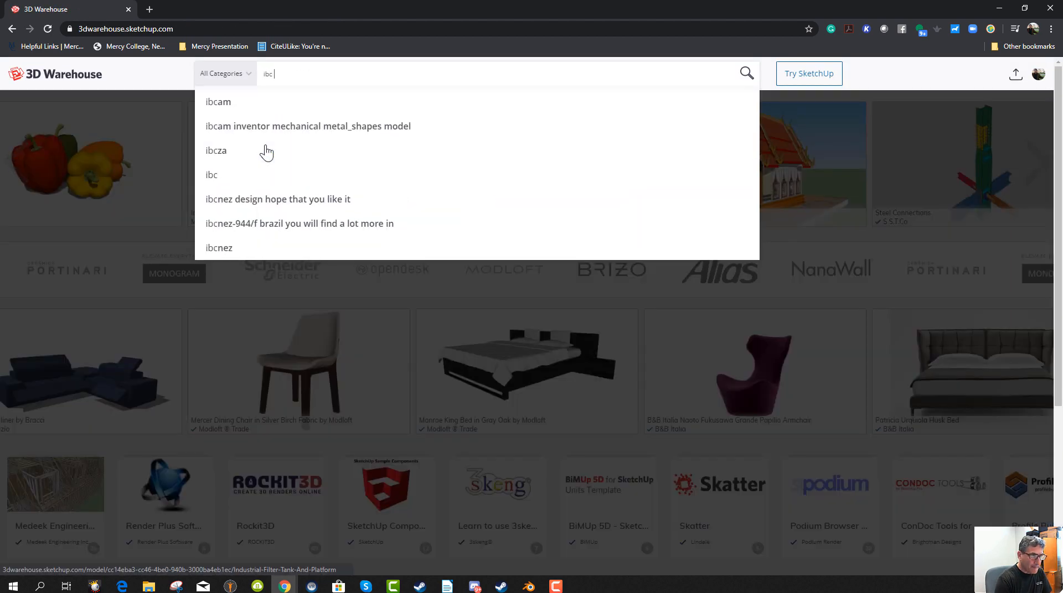
{"action": "type", "text": "tank"}
{"action": "key", "text": "Return"}
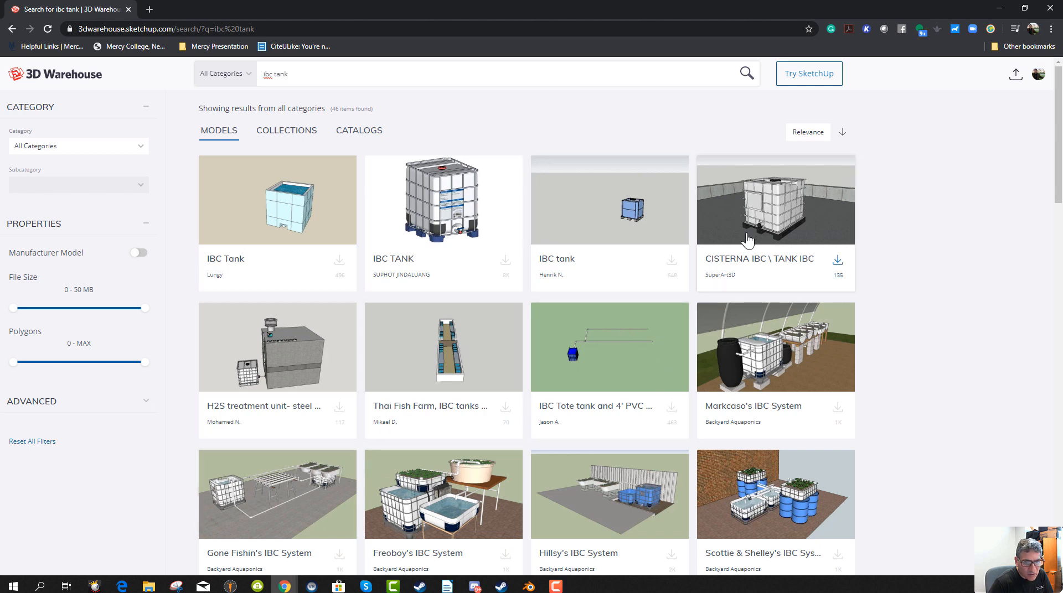
Browse the tank models, download the white caged IBC TANK as a Collada file and open the downloaded IBC+TANK.zip.
{"action": "scroll", "coordinate": [787, 412], "scroll_direction": "down", "scroll_amount": 5}
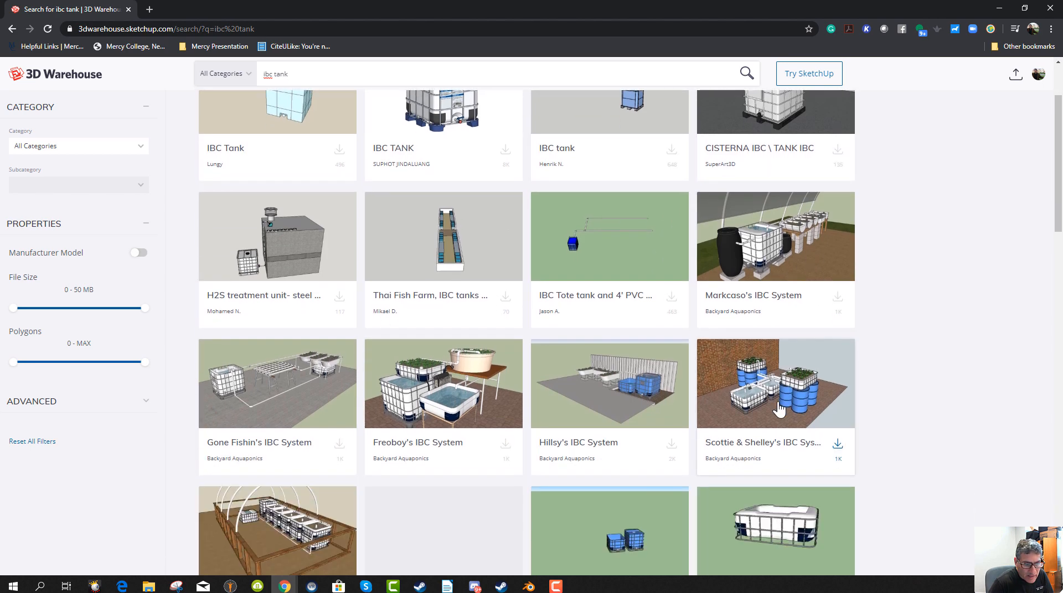
{"action": "scroll", "coordinate": [659, 455], "scroll_direction": "down", "scroll_amount": 2}
{"action": "scroll", "coordinate": [659, 455], "scroll_direction": "down", "scroll_amount": 2}
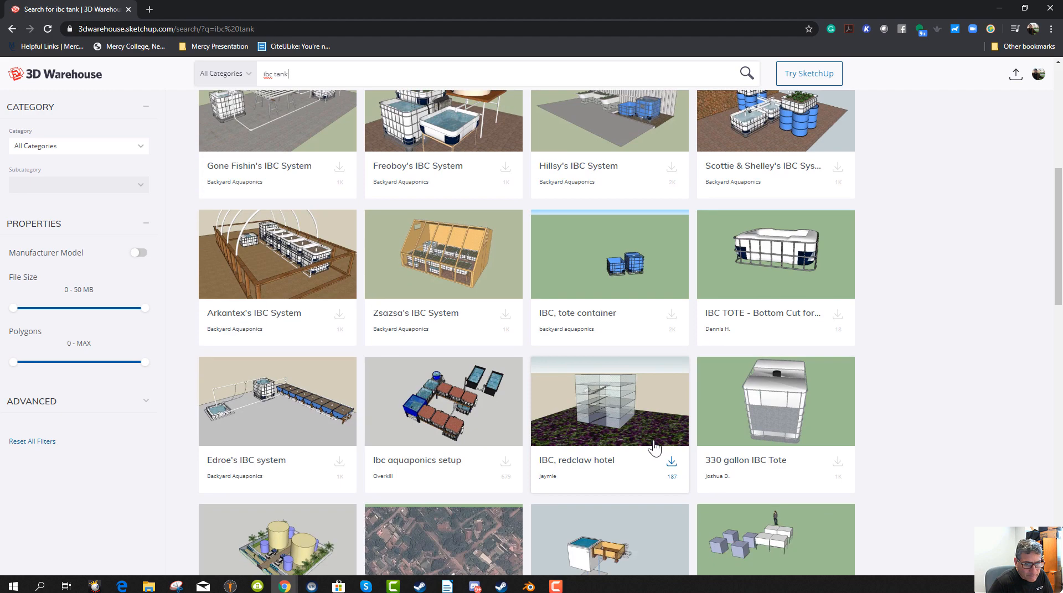
{"action": "scroll", "coordinate": [664, 425], "scroll_direction": "up", "scroll_amount": 3}
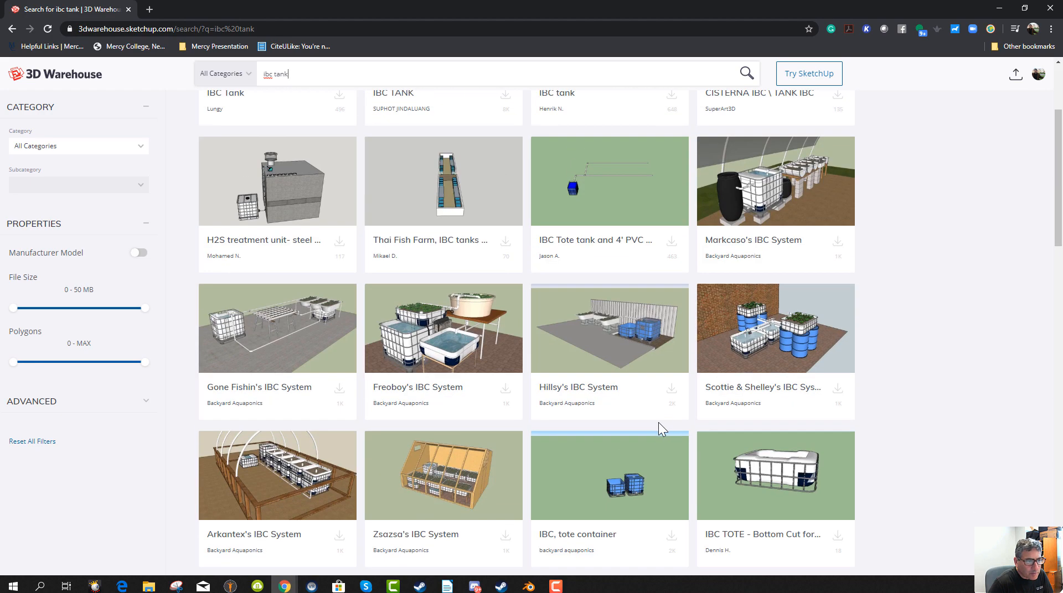
{"action": "scroll", "coordinate": [536, 412], "scroll_direction": "up", "scroll_amount": 4}
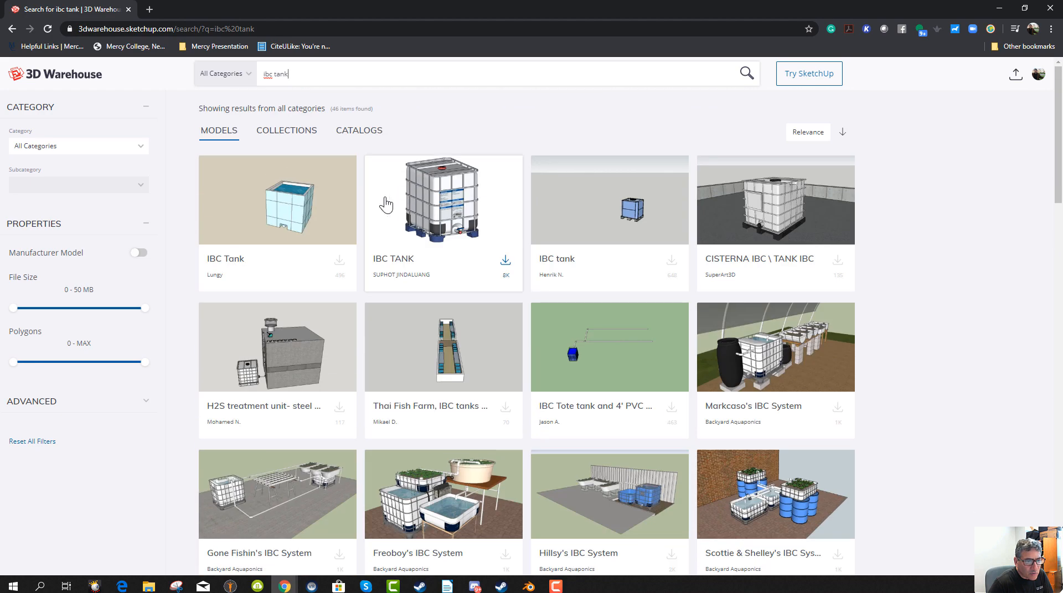
{"action": "left_click", "coordinate": [505, 263]}
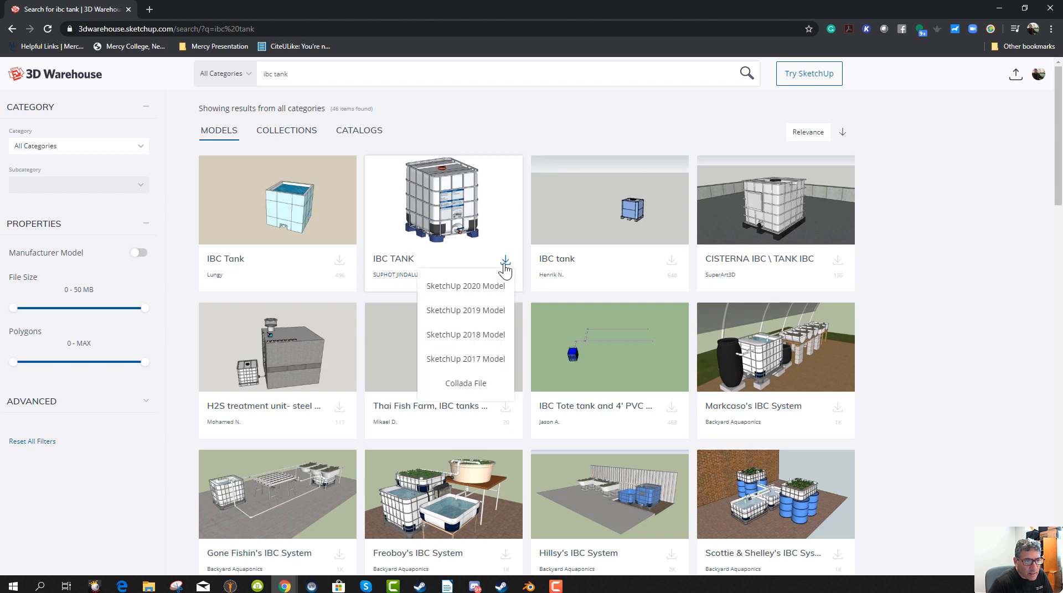
{"action": "left_click", "coordinate": [466, 384]}
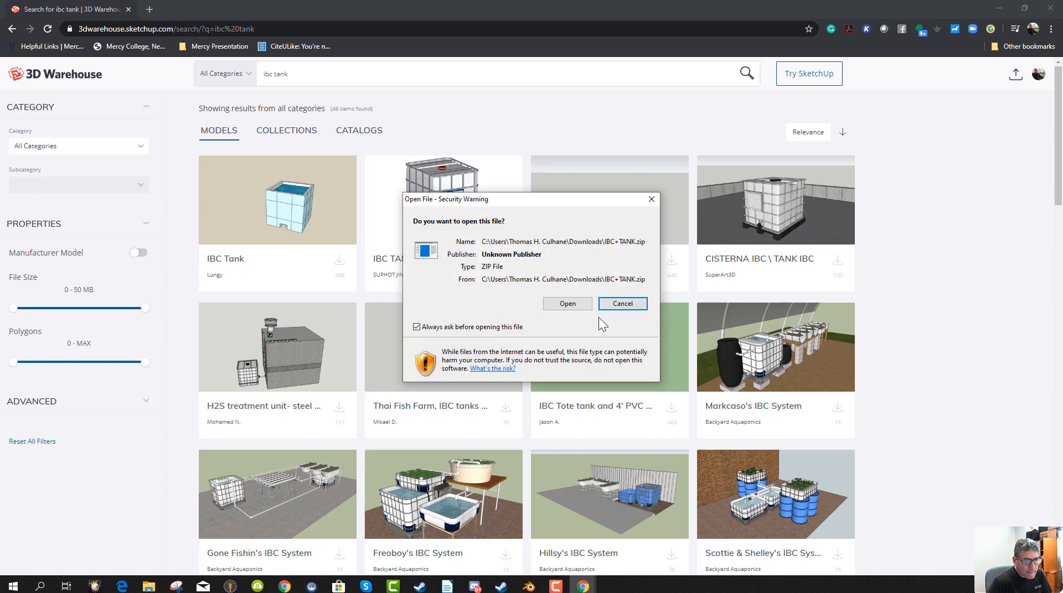
{"action": "left_click", "coordinate": [567, 303]}
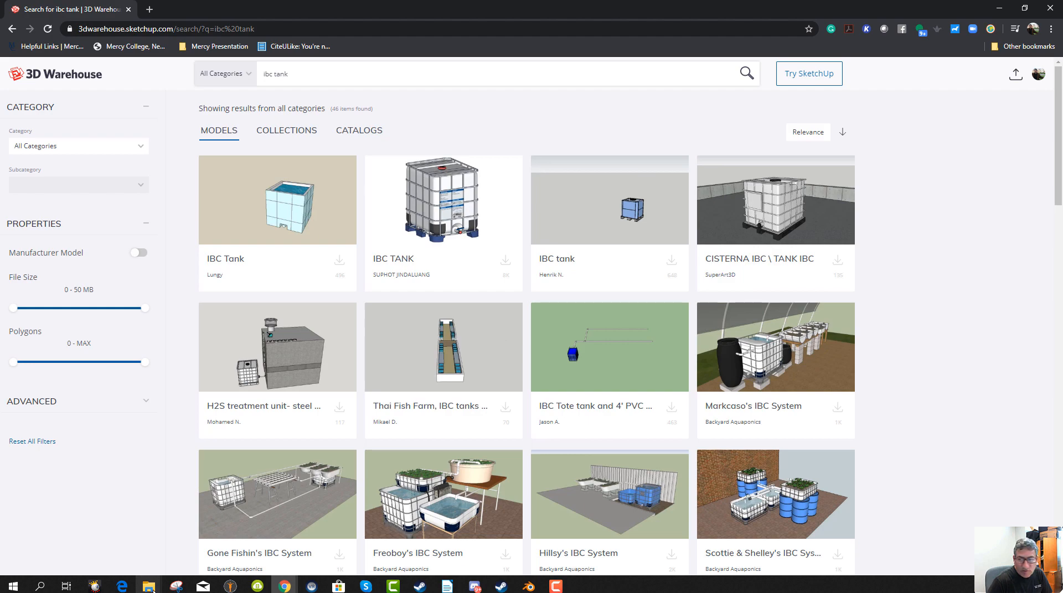
Move IBC+TANK.zip from the Downloads folder into the BlenderGIS Files TH folder using File Explorer.
{"action": "mouse_move", "coordinate": [157, 591]}
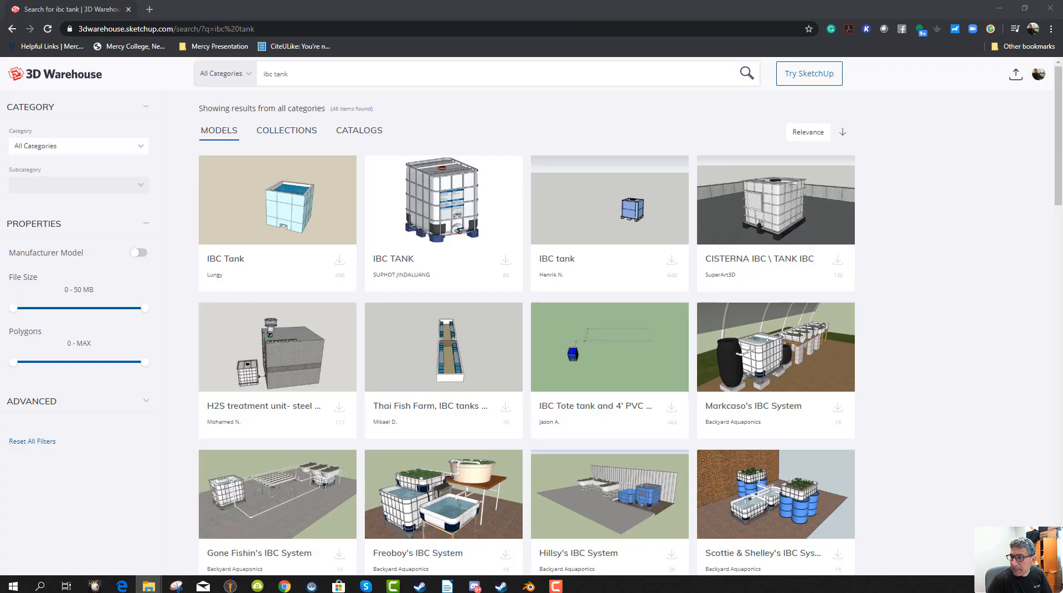
{"action": "left_click_drag", "start_coordinate": [1062, 18], "coordinate": [383, 75]}
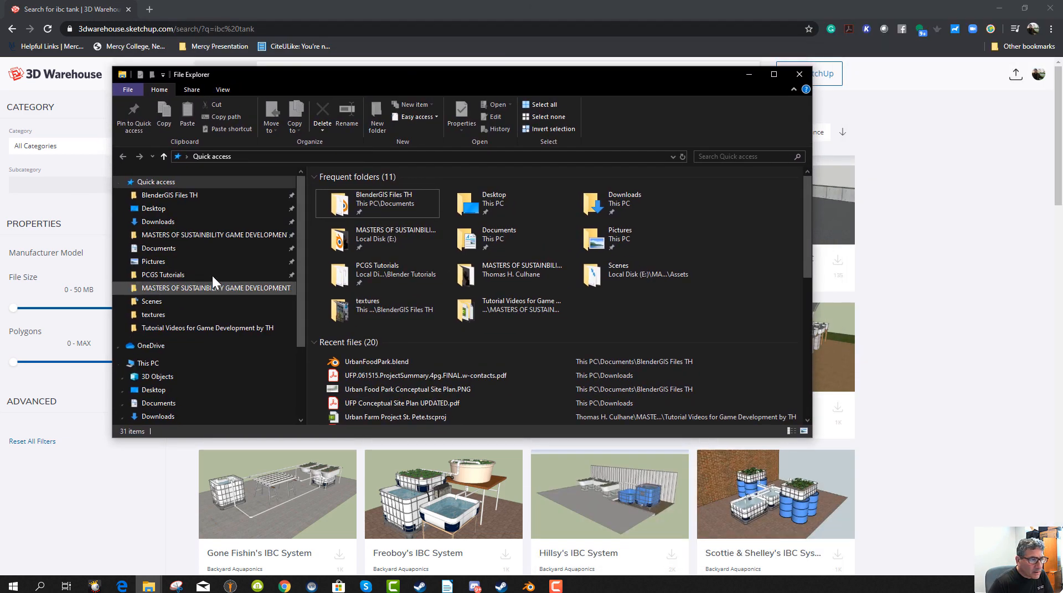
{"action": "left_click", "coordinate": [161, 222]}
{"action": "left_click", "coordinate": [355, 206]}
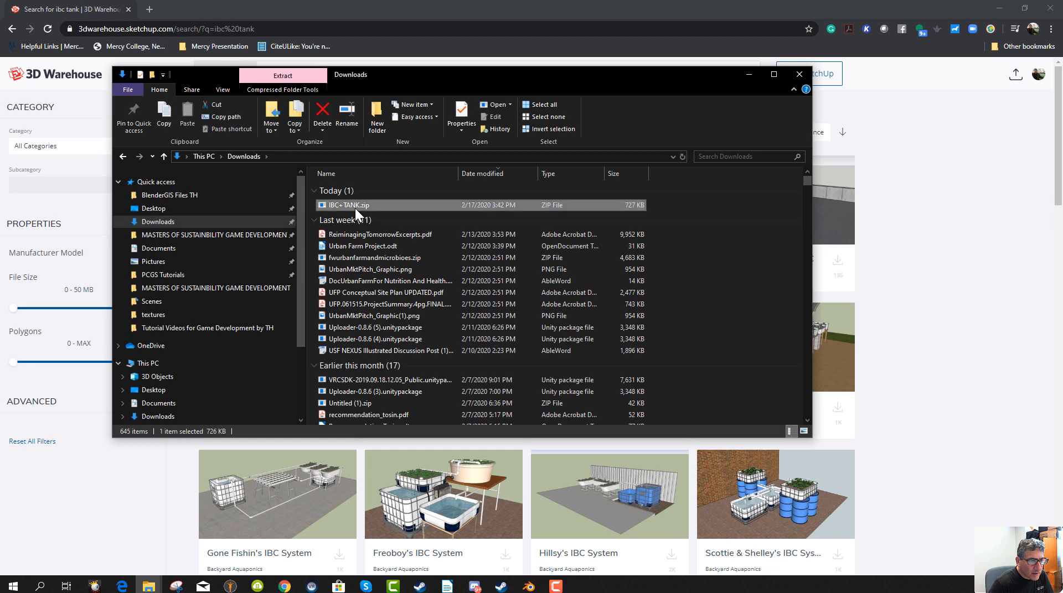
{"action": "right_click", "coordinate": [354, 209]}
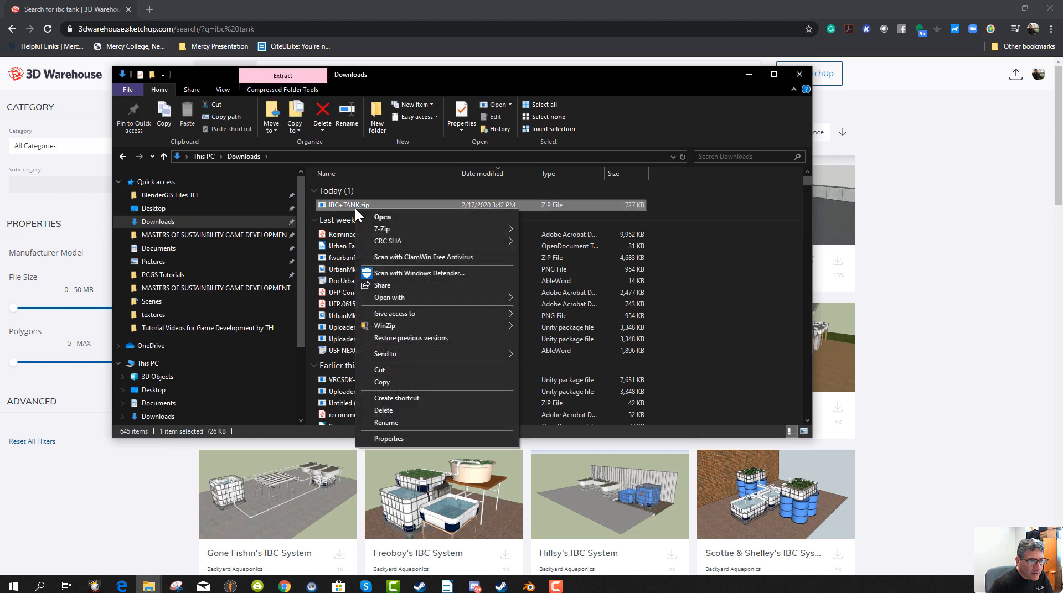
{"action": "left_click", "coordinate": [393, 369]}
{"action": "left_click", "coordinate": [179, 196]}
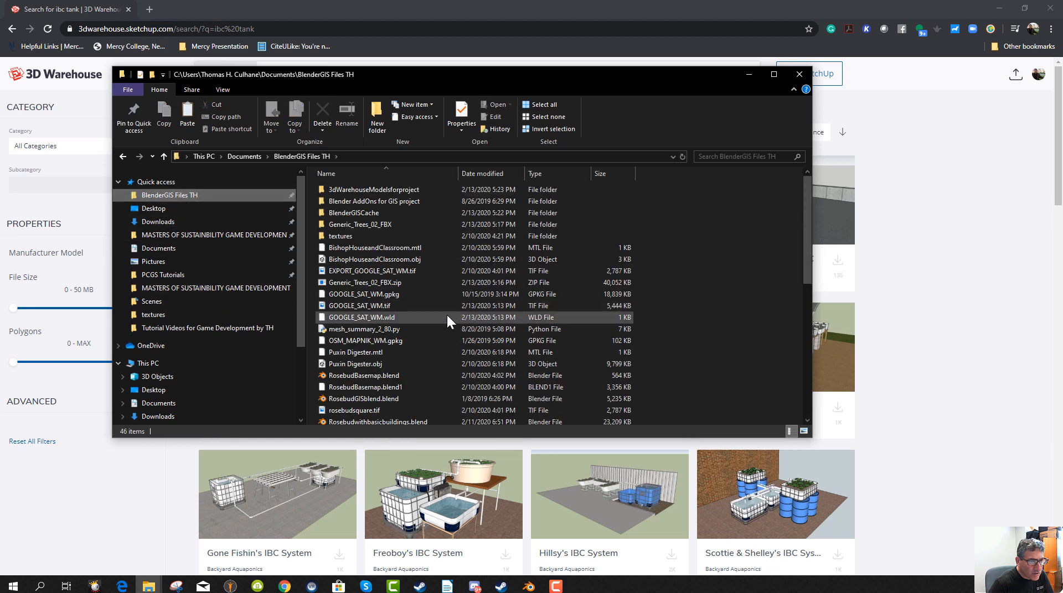
{"action": "scroll", "coordinate": [447, 318], "scroll_direction": "down", "scroll_amount": 8}
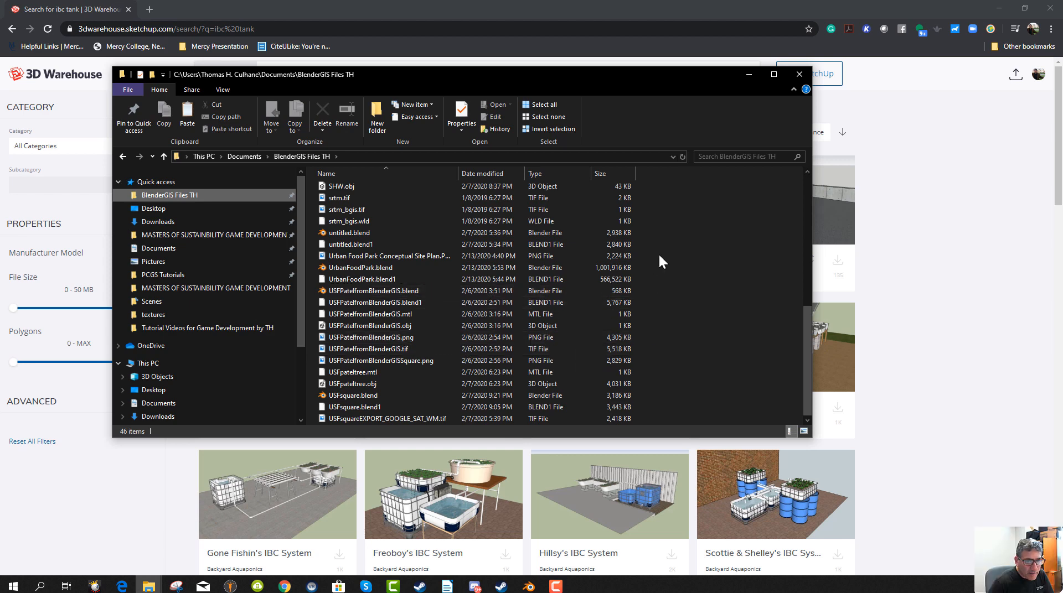
{"action": "right_click", "coordinate": [659, 249]}
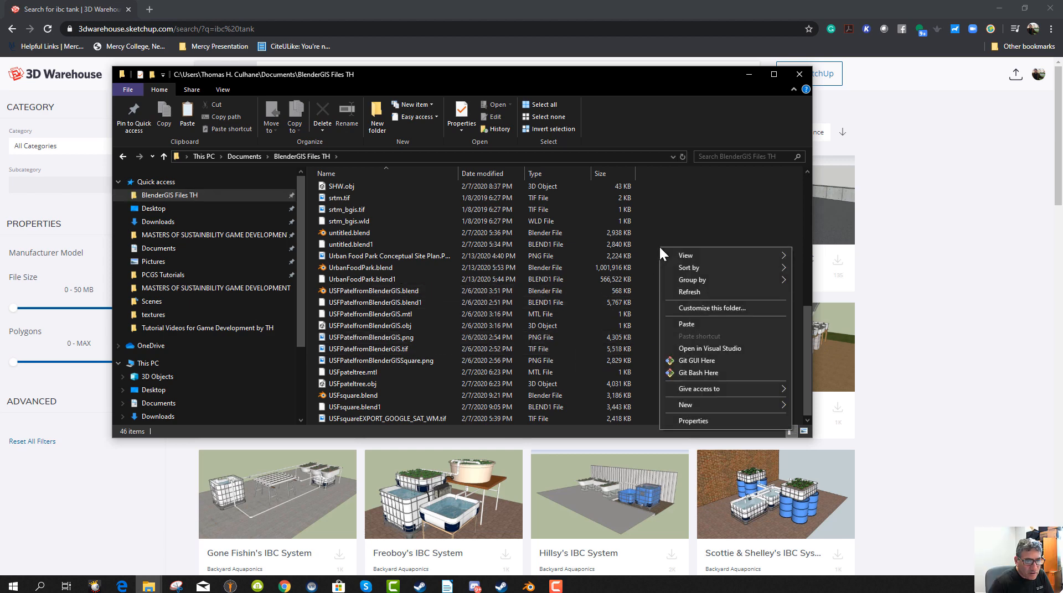
{"action": "left_click", "coordinate": [693, 324]}
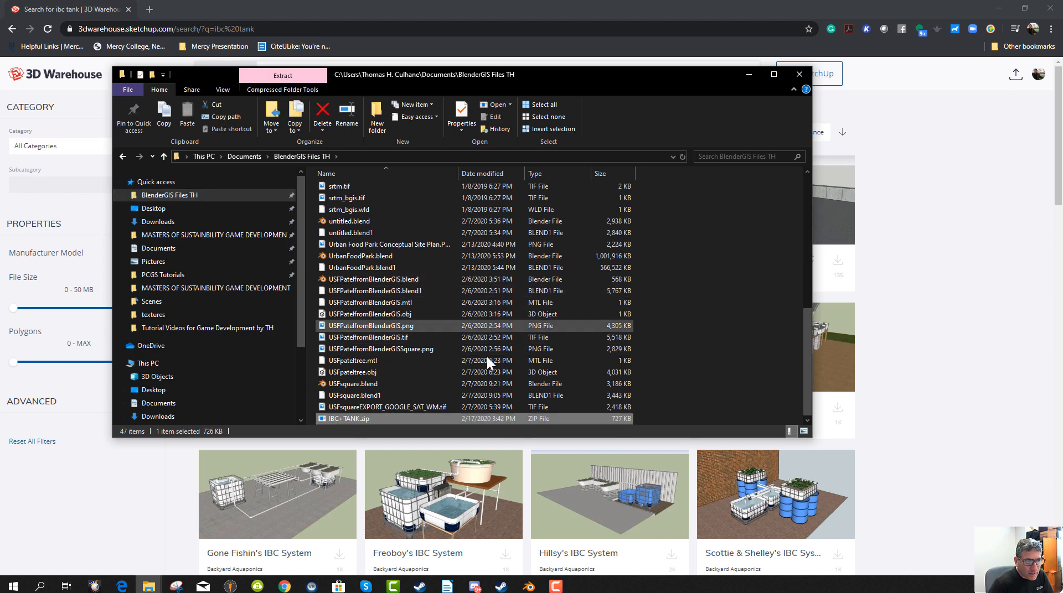
Extract IBC+TANK.zip with 7-Zip into its own IBC+TANK folder.
{"action": "right_click", "coordinate": [347, 419]}
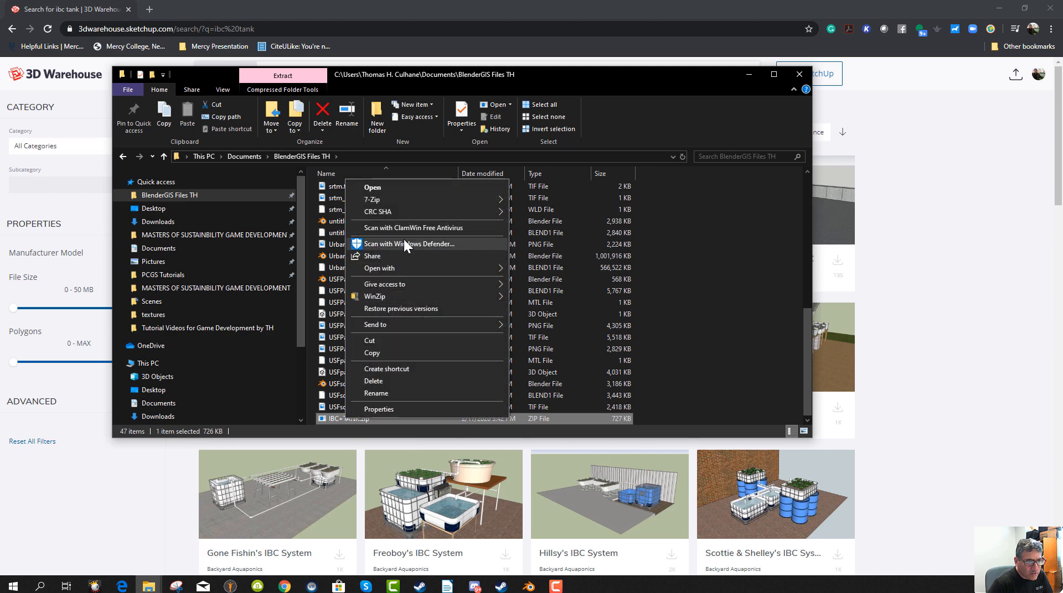
{"action": "mouse_move", "coordinate": [398, 200]}
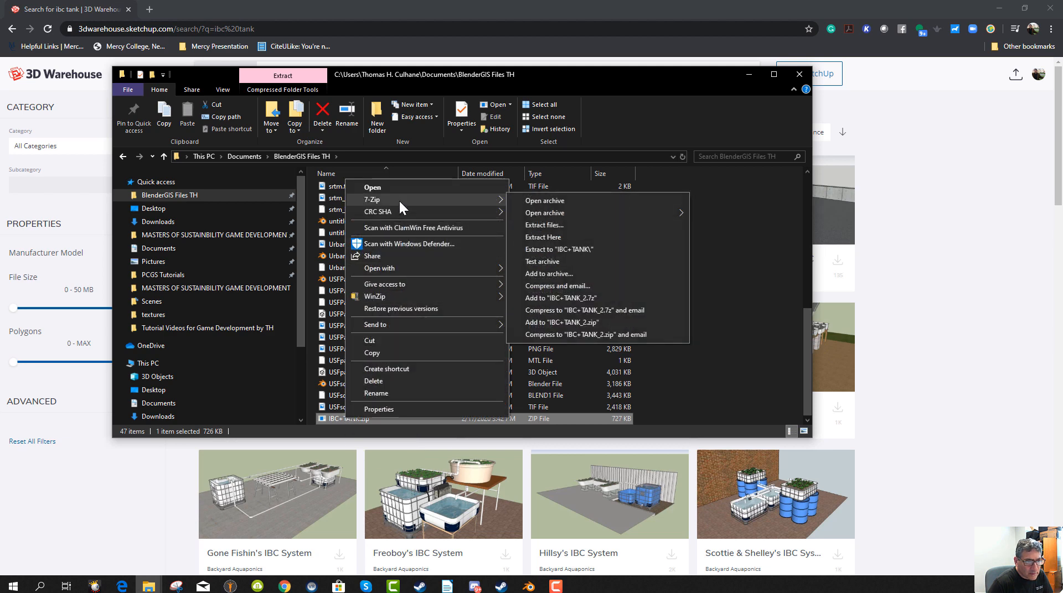
{"action": "left_click", "coordinate": [562, 249]}
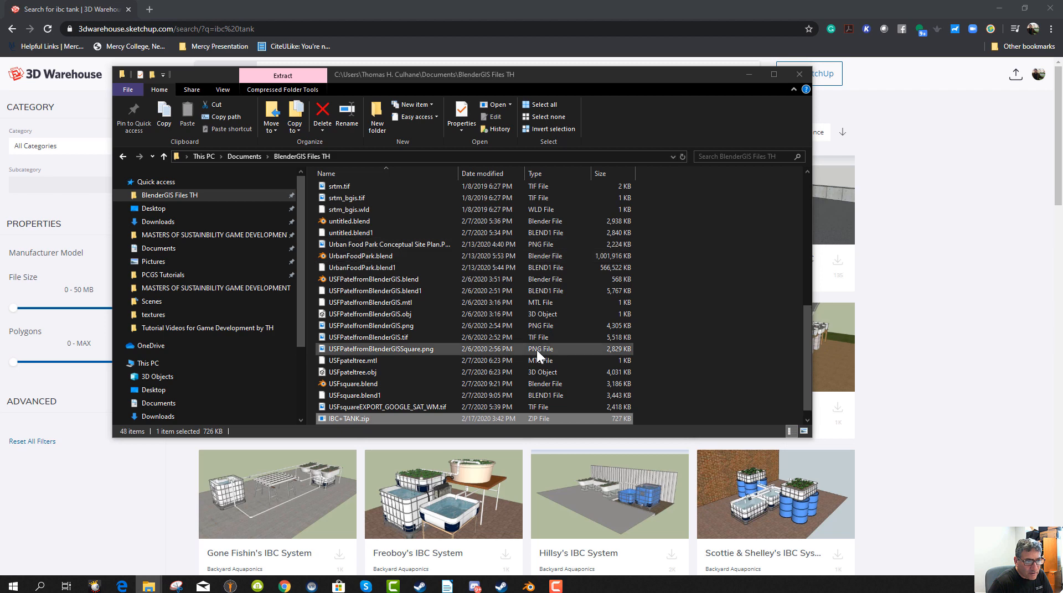
{"action": "scroll", "coordinate": [404, 251], "scroll_direction": "up", "scroll_amount": 5}
{"action": "scroll", "coordinate": [404, 250], "scroll_direction": "up", "scroll_amount": 4}
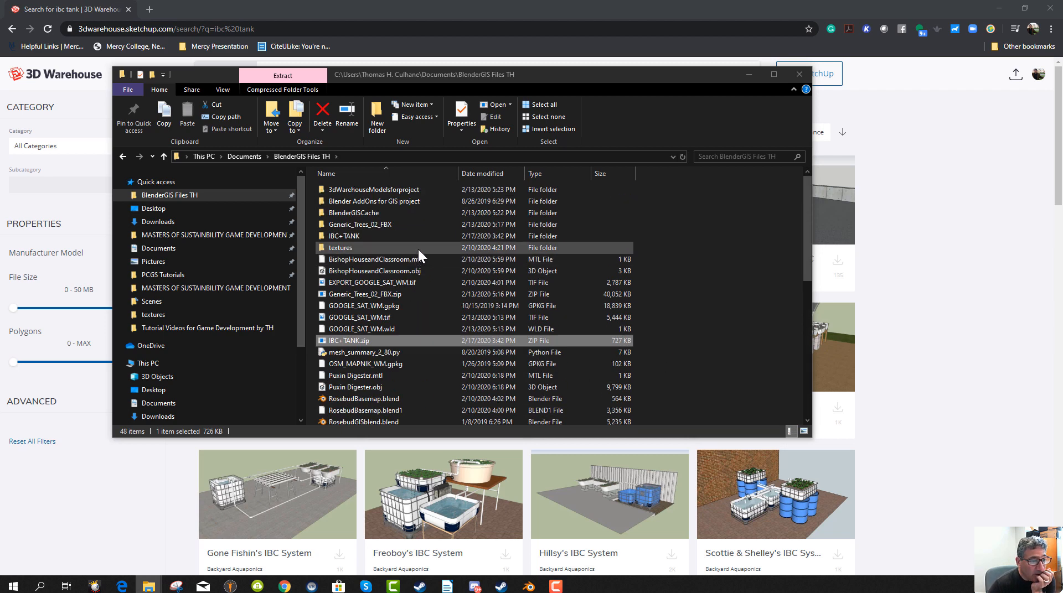
Open the extracted IBC+TANK folder and rename model.dae to IBCTank.dae.
{"action": "double_click", "coordinate": [351, 237]}
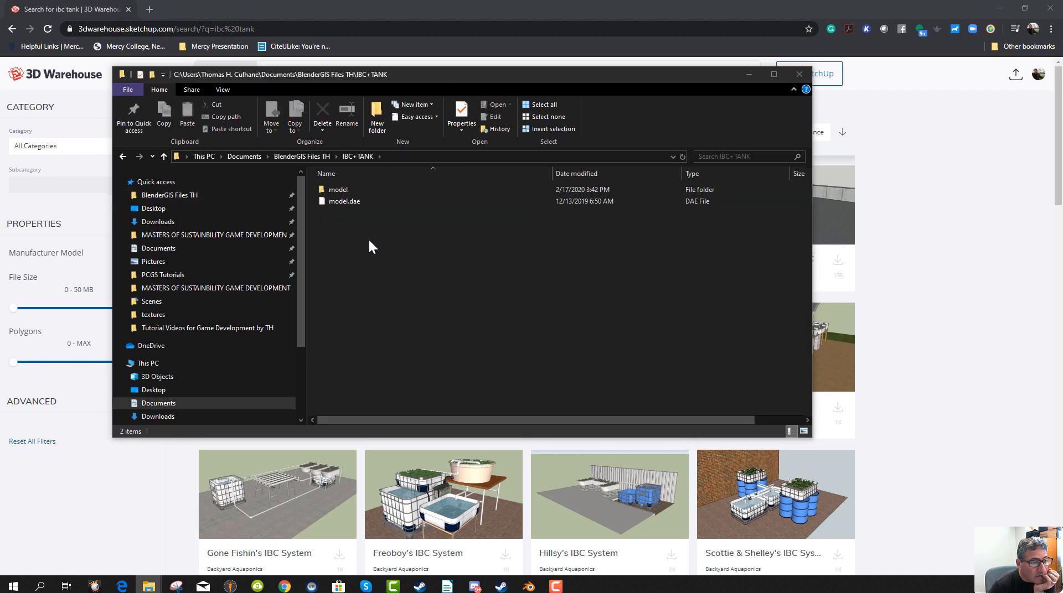
{"action": "left_click", "coordinate": [334, 202]}
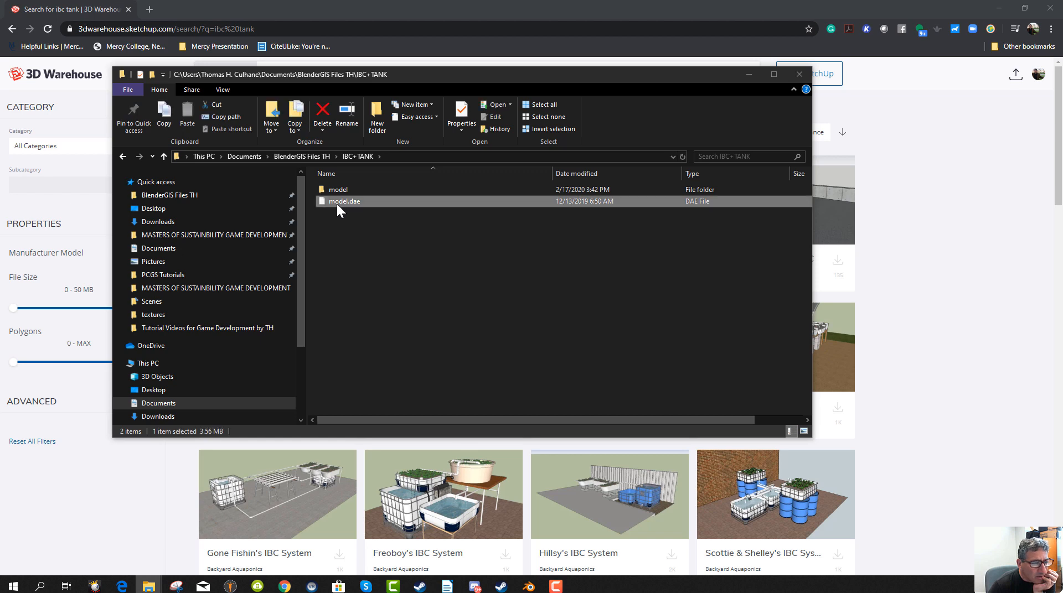
{"action": "left_click", "coordinate": [336, 202]}
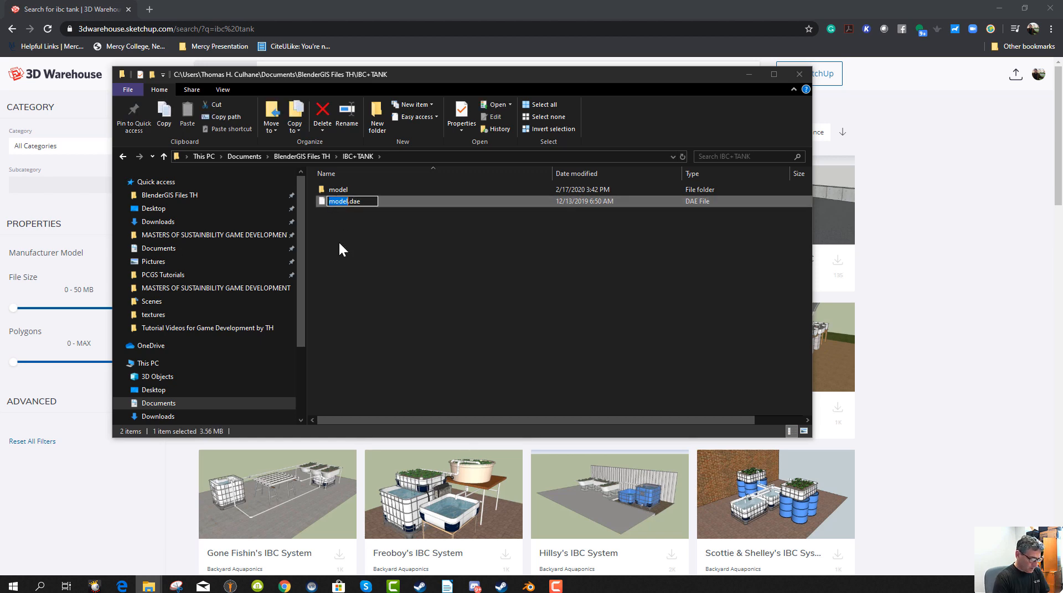
{"action": "type", "text": "IBC"}
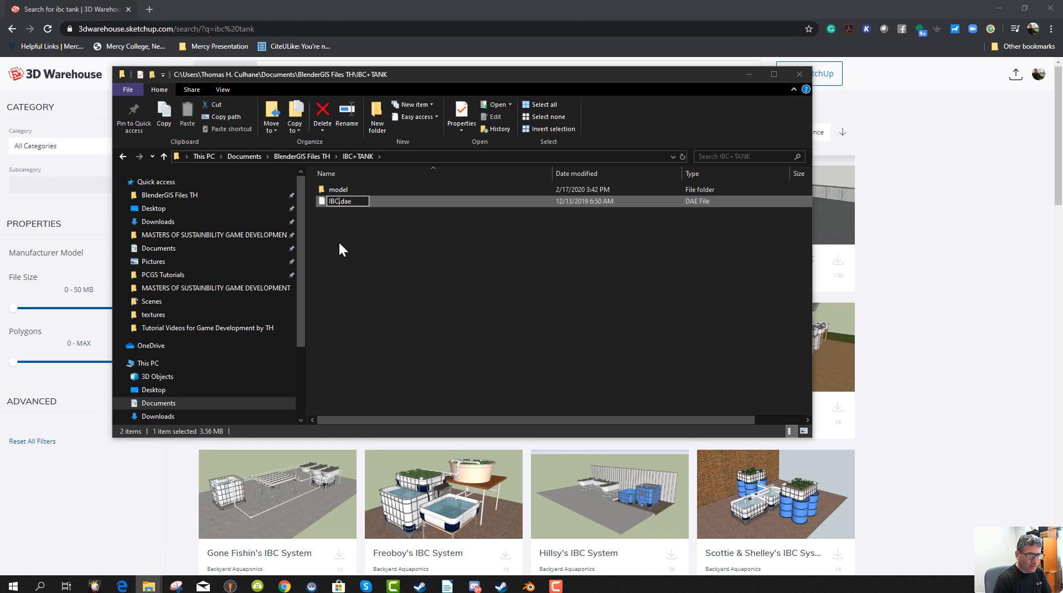
{"action": "type", "text": "Tank"}
{"action": "left_click", "coordinate": [341, 245]}
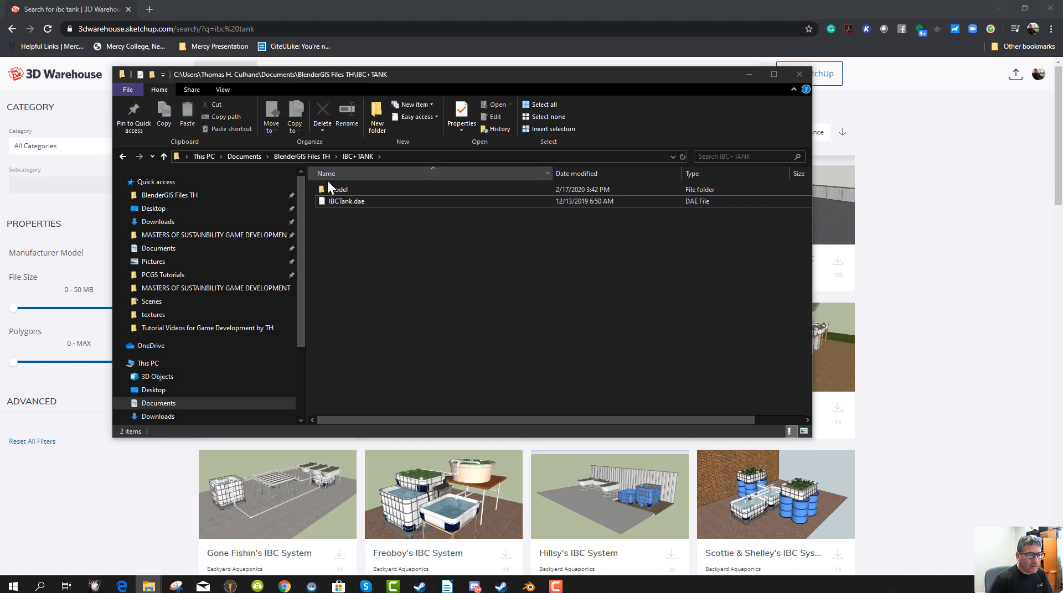
Check the texture images in the model subfolder and return to the BlenderGIS Files TH folder.
{"action": "double_click", "coordinate": [322, 188]}
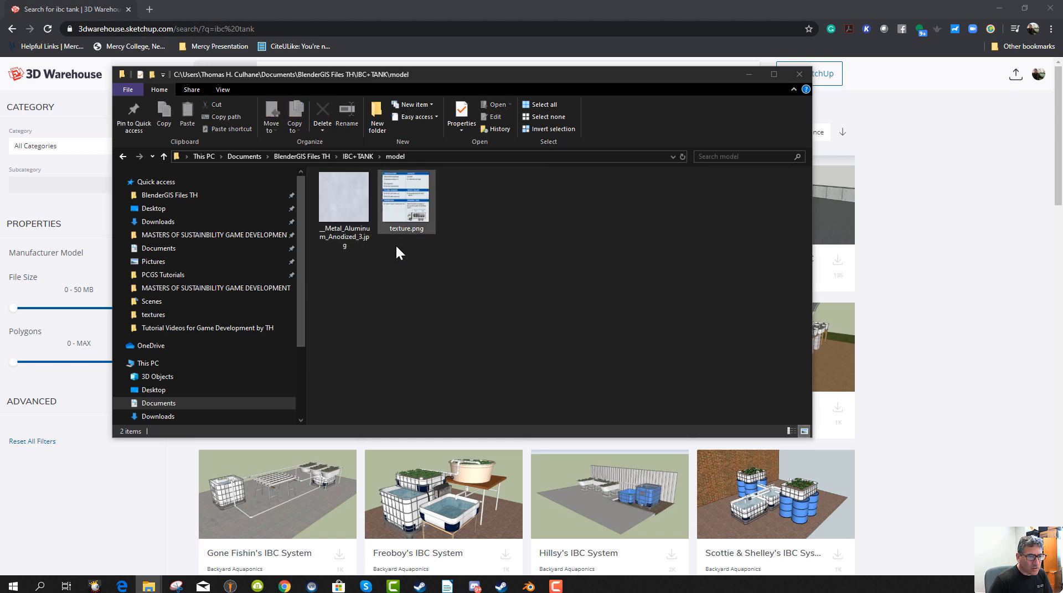
{"action": "left_click", "coordinate": [345, 157]}
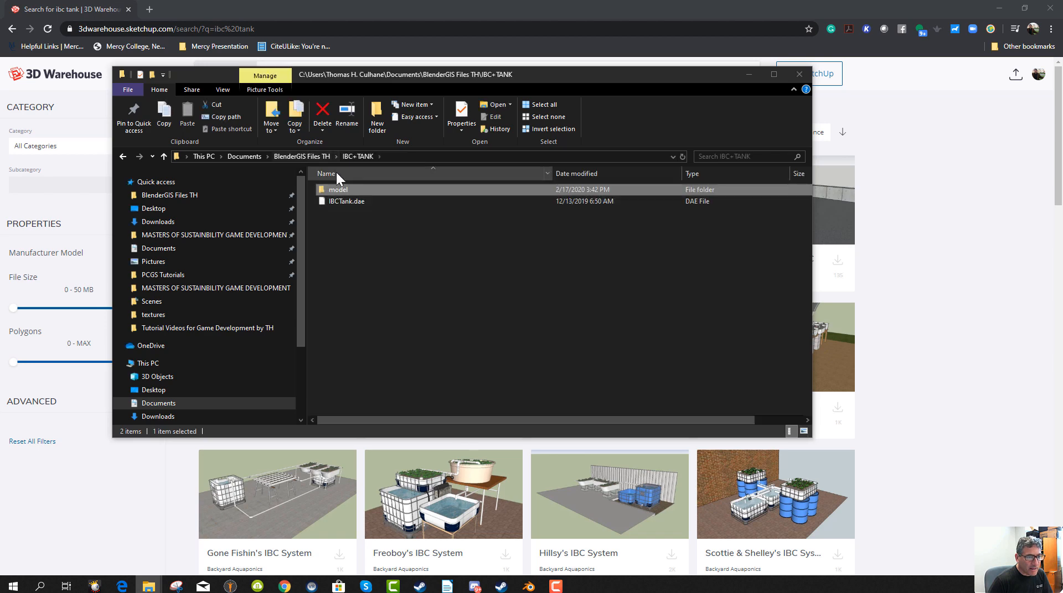
{"action": "left_click", "coordinate": [302, 157]}
Switch to Blender and import IBCTank.dae from the IBC+TANK folder as a Collada model into the UrbanFoodPark scene.
{"action": "left_click", "coordinate": [525, 589]}
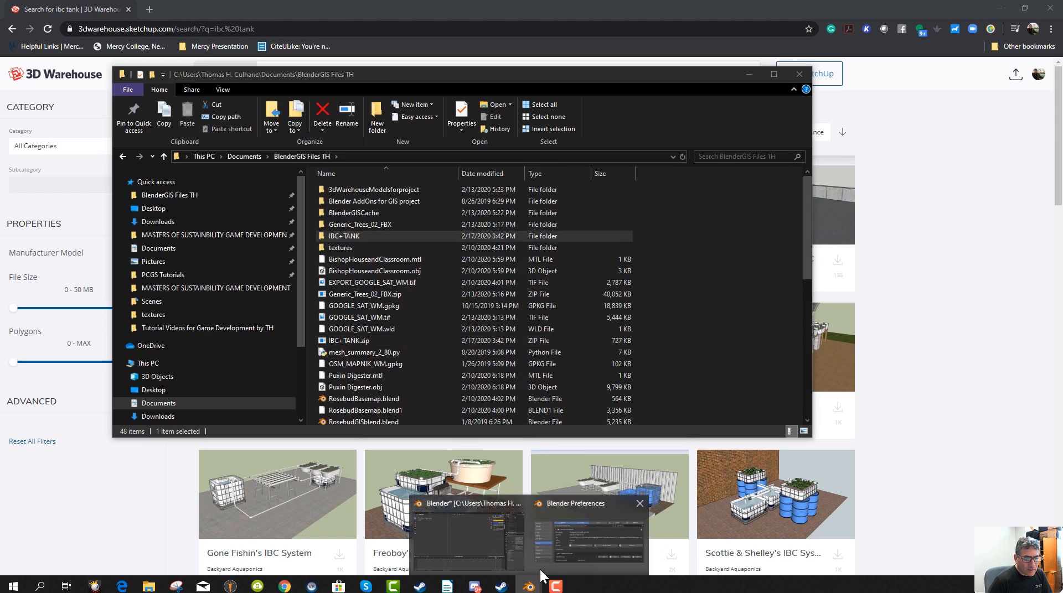
{"action": "left_click", "coordinate": [473, 503]}
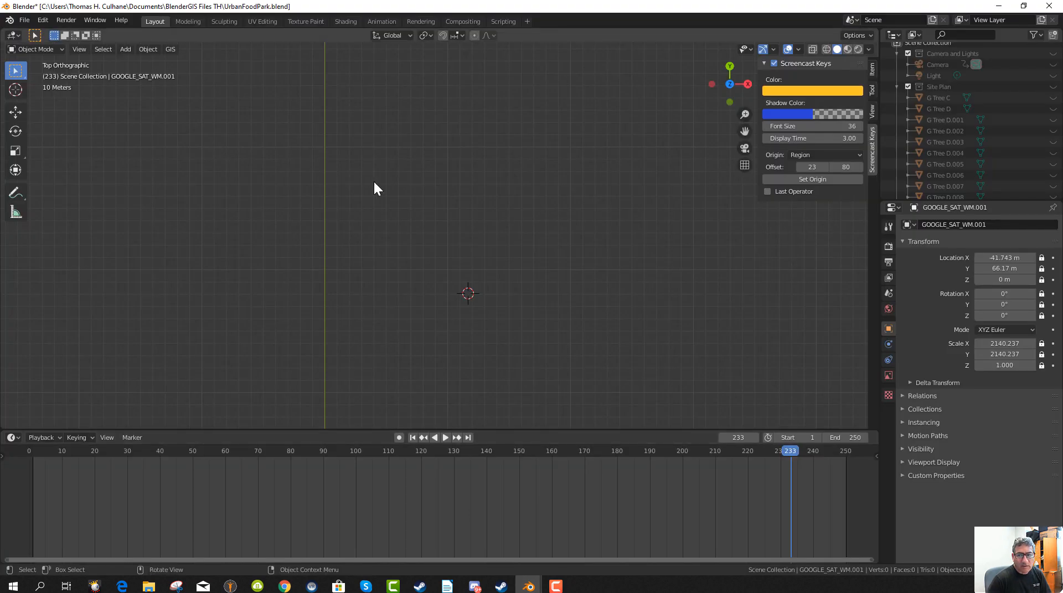
{"action": "left_click", "coordinate": [22, 20]}
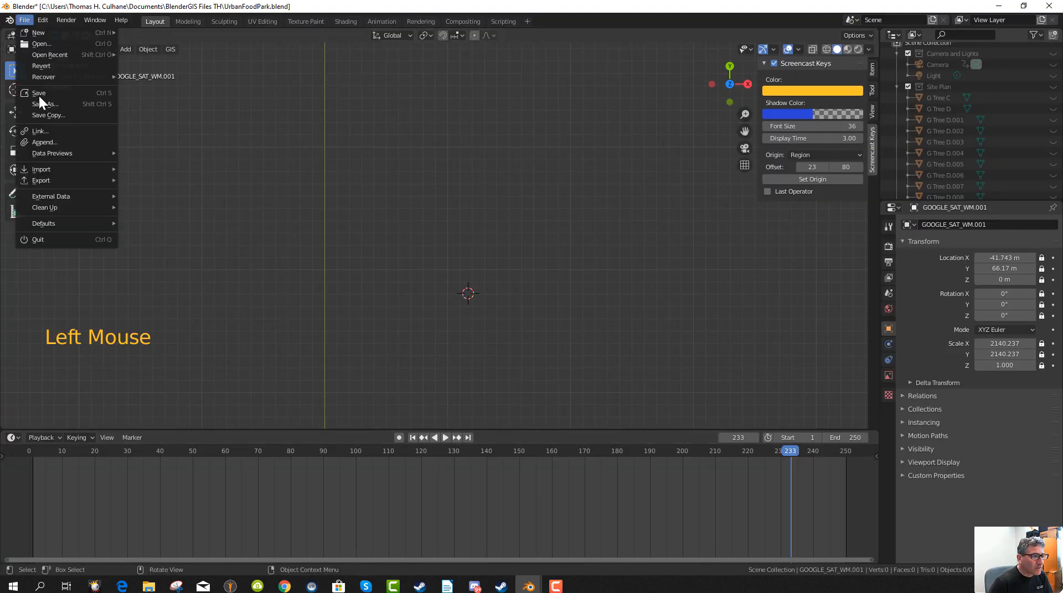
{"action": "mouse_move", "coordinate": [98, 169]}
{"action": "left_click", "coordinate": [148, 168]}
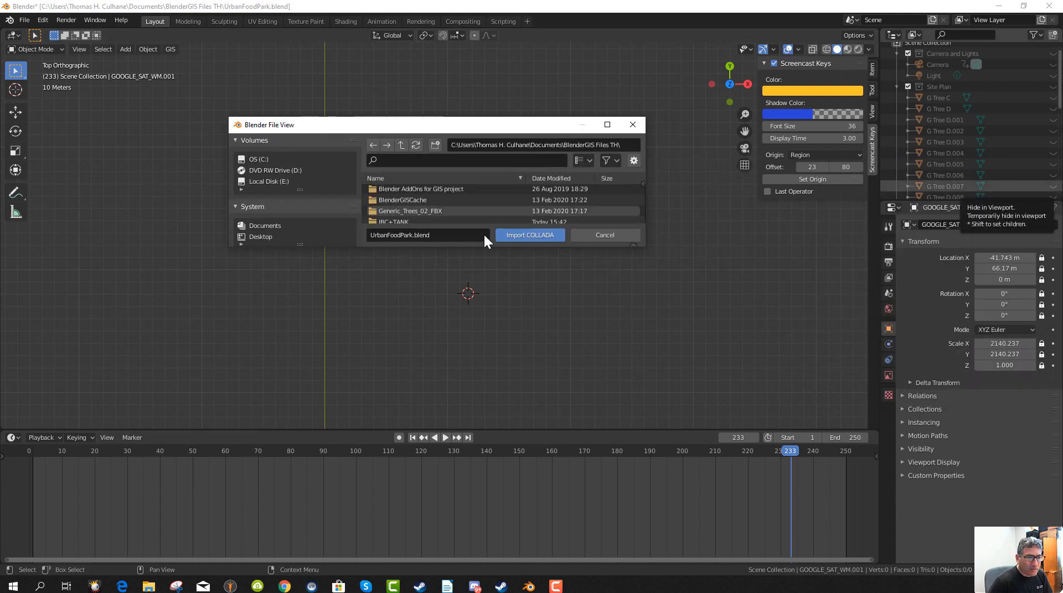
{"action": "left_click_drag", "start_coordinate": [553, 246], "coordinate": [556, 441]}
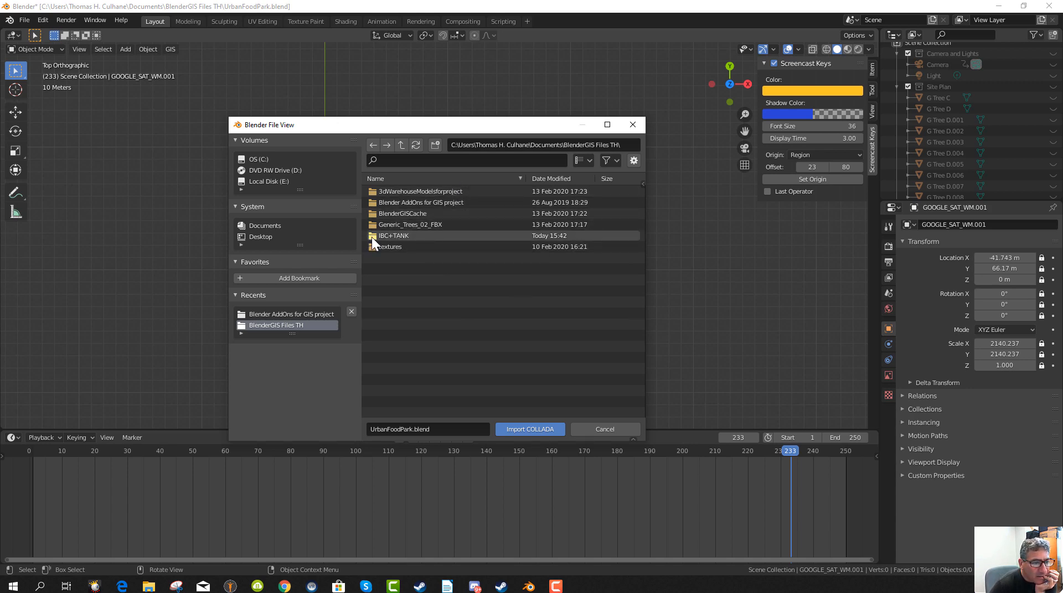
{"action": "left_click_drag", "start_coordinate": [371, 237], "coordinate": [375, 194]}
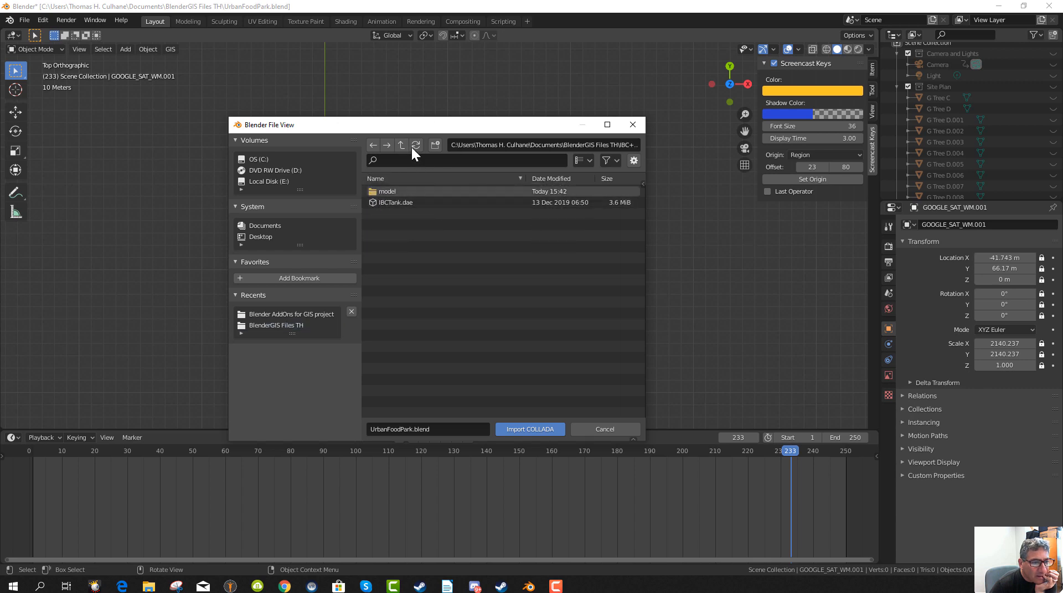
{"action": "left_click", "coordinate": [383, 204]}
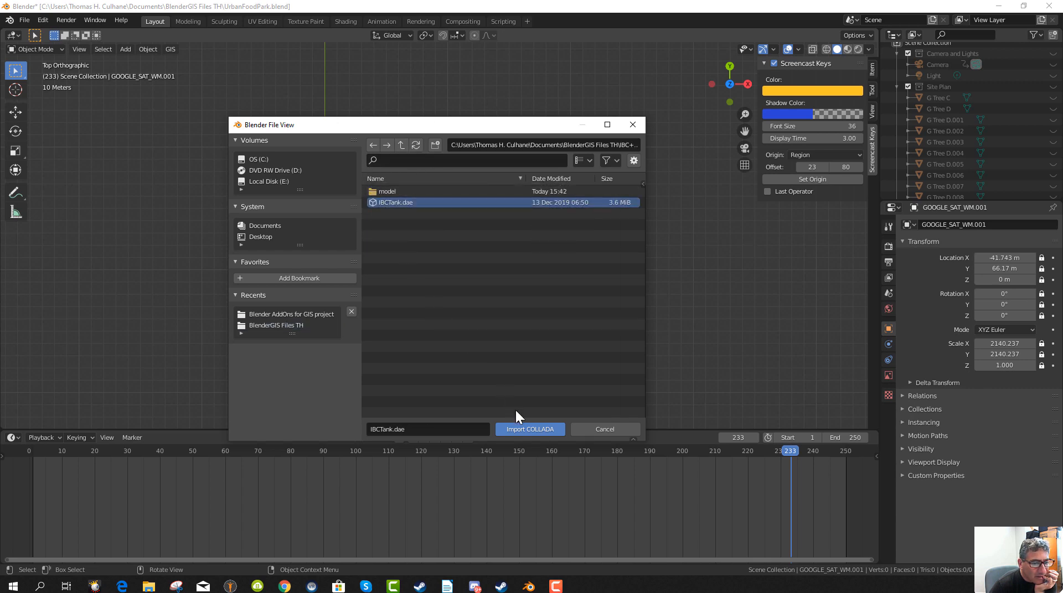
{"action": "left_click", "coordinate": [529, 430]}
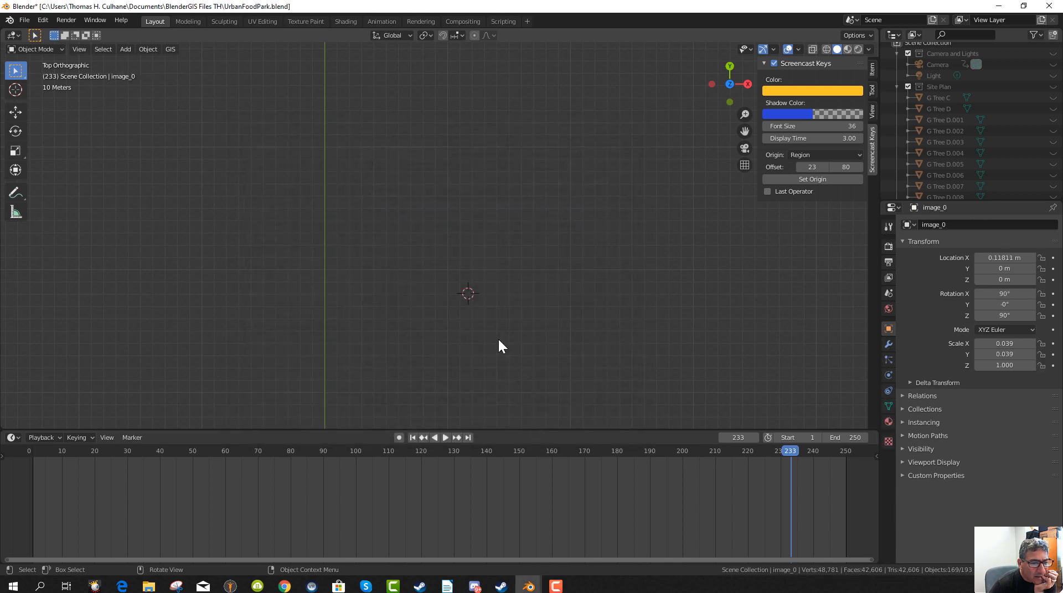
Frame the imported tank objects in a perspective view and align the active camera to that view.
{"action": "scroll", "coordinate": [517, 332], "scroll_direction": "down", "scroll_amount": 14}
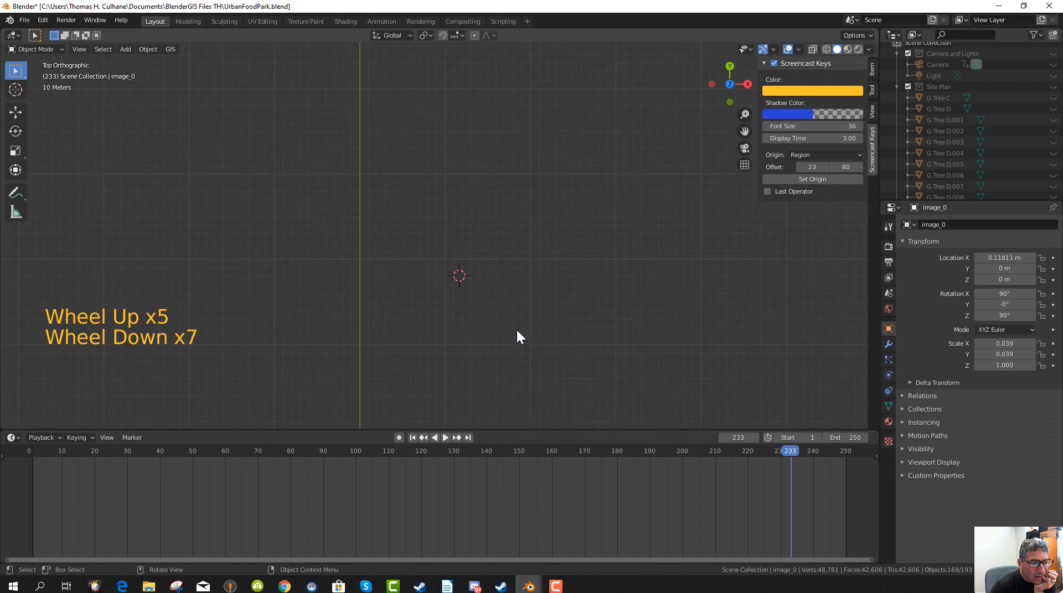
{"action": "scroll", "coordinate": [425, 184], "scroll_direction": "up", "scroll_amount": 3}
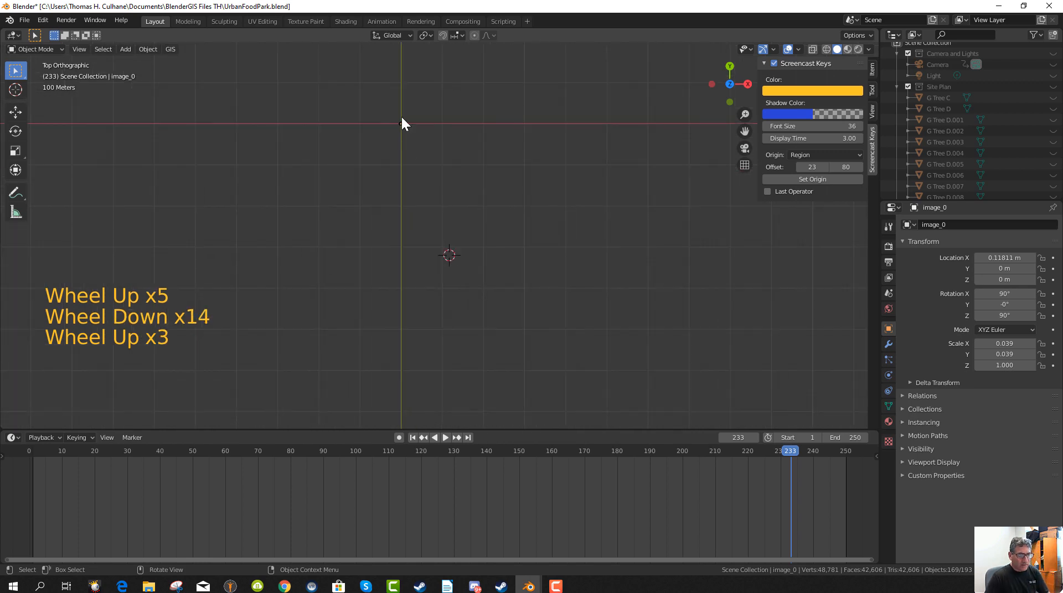
{"action": "key", "text": "KP_Decimal"}
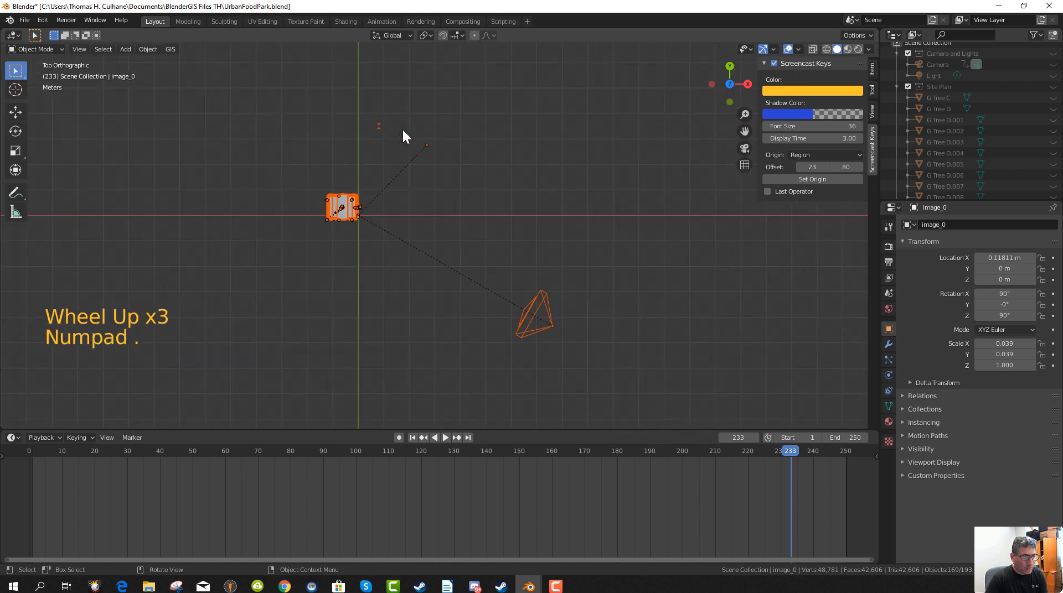
{"action": "scroll", "coordinate": [441, 216], "scroll_direction": "up", "scroll_amount": 3}
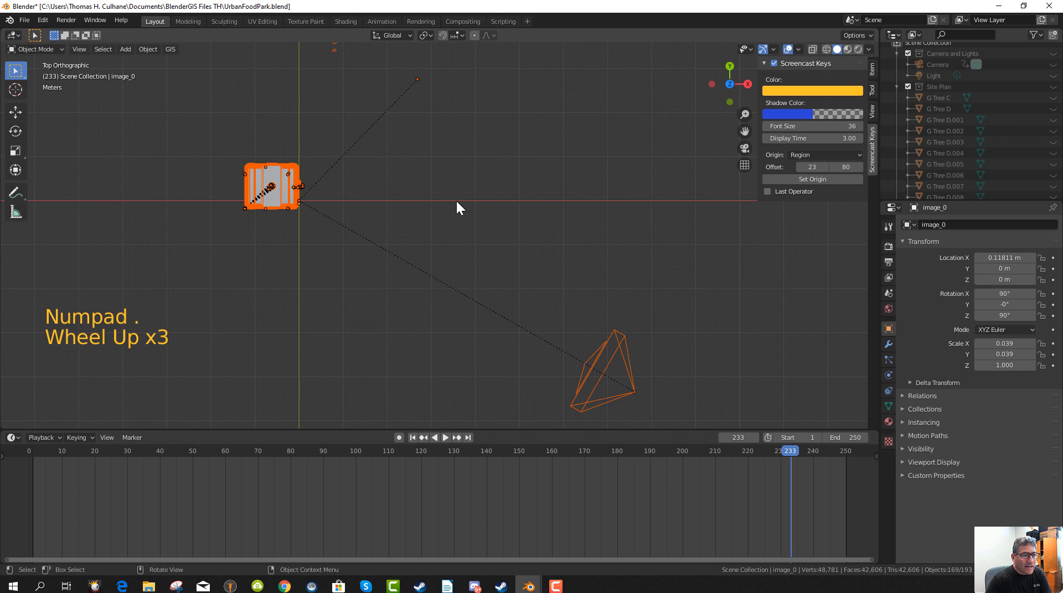
{"action": "scroll", "coordinate": [438, 213], "scroll_direction": "down", "scroll_amount": 1}
{"action": "middle_click_drag", "start_coordinate": [408, 227], "coordinate": [406, 126]}
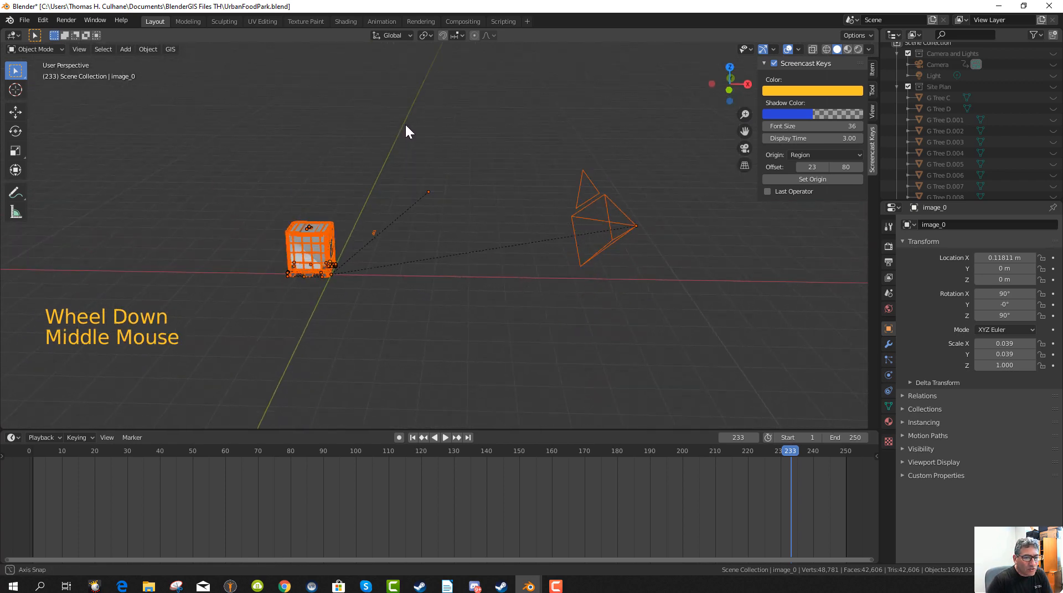
{"action": "middle_click_drag", "start_coordinate": [462, 220], "coordinate": [447, 226]}
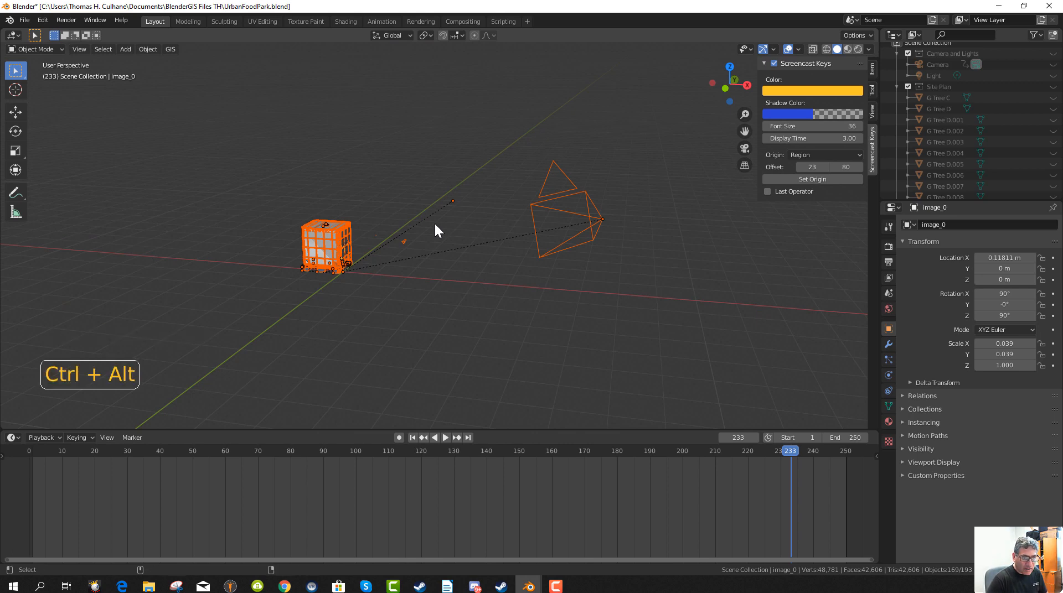
{"action": "key", "text": "ctrl+alt+KP_0"}
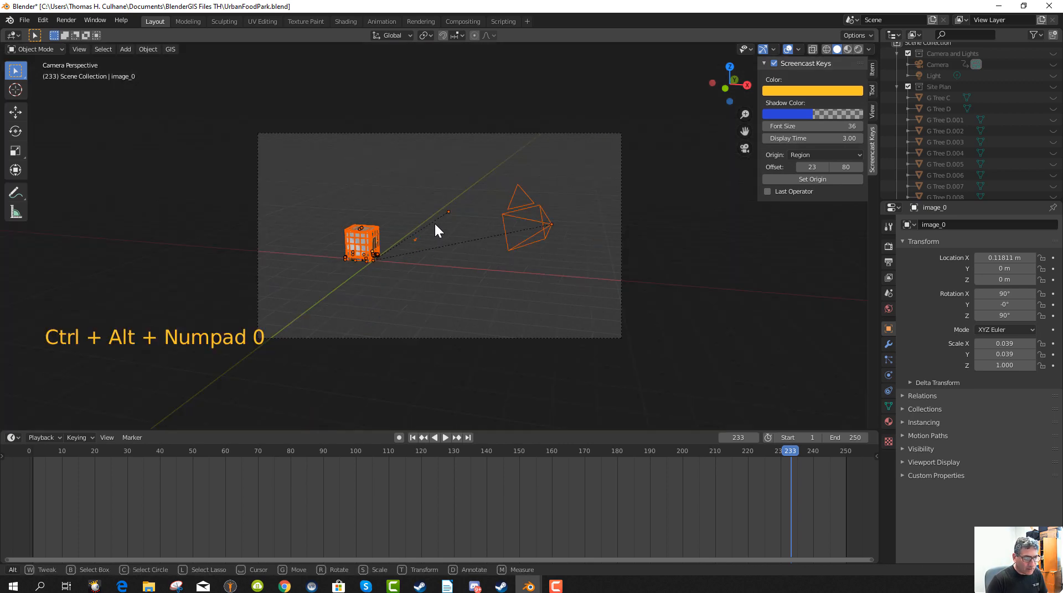
Select the camera imported with the tank and make it the active scene camera.
{"action": "left_click", "coordinate": [550, 250]}
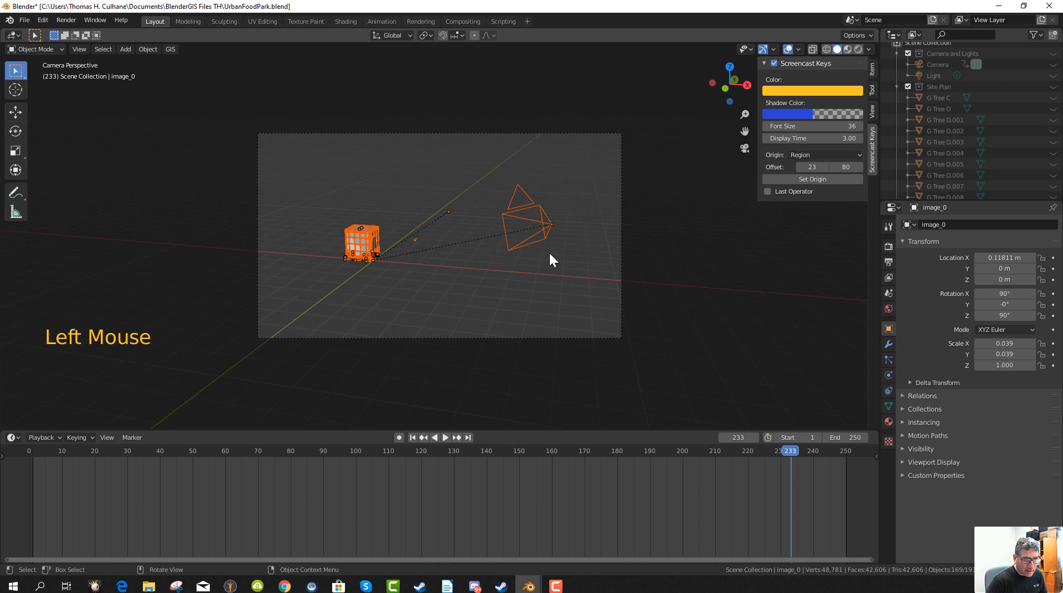
{"action": "right_click", "coordinate": [531, 212]}
{"action": "left_click", "coordinate": [546, 214]}
{"action": "left_click", "coordinate": [535, 209]}
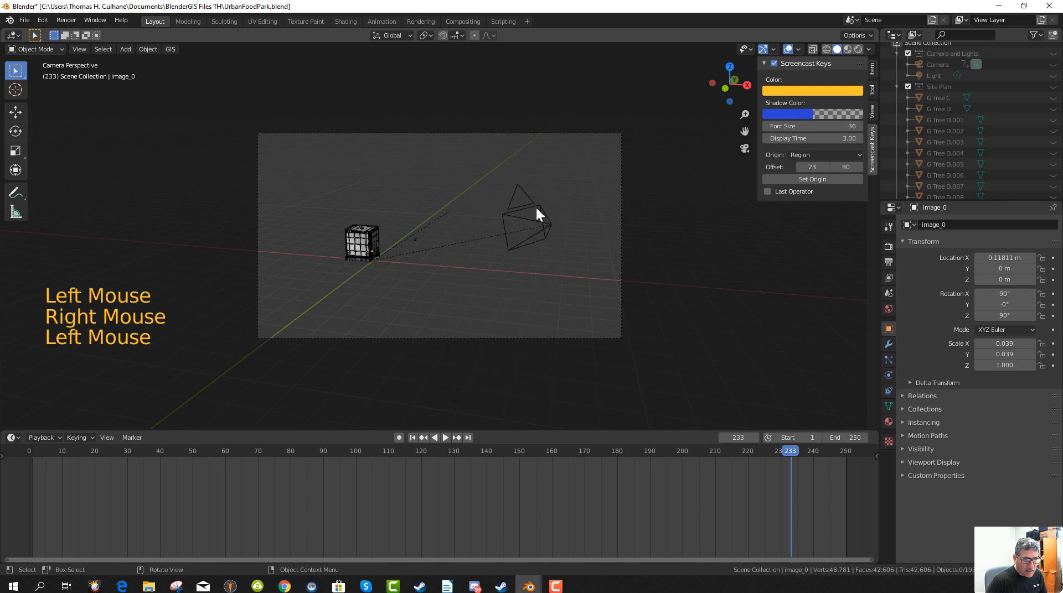
{"action": "key", "text": "ctrl+KP_0"}
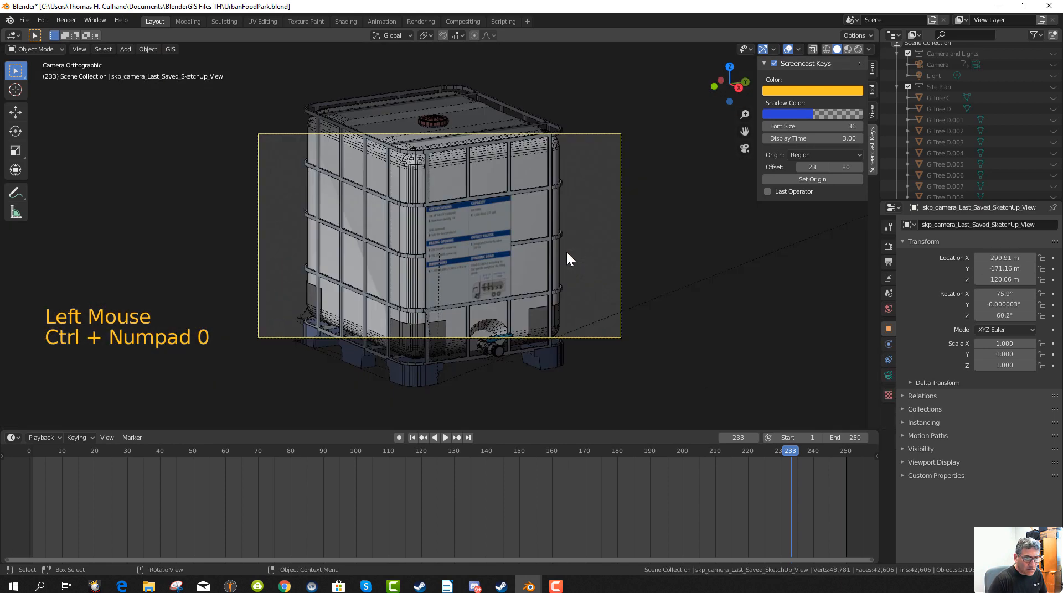
Examine the IBC tank and its label through the imported camera and from surrounding angles.
{"action": "scroll", "coordinate": [582, 275], "scroll_direction": "down", "scroll_amount": 8}
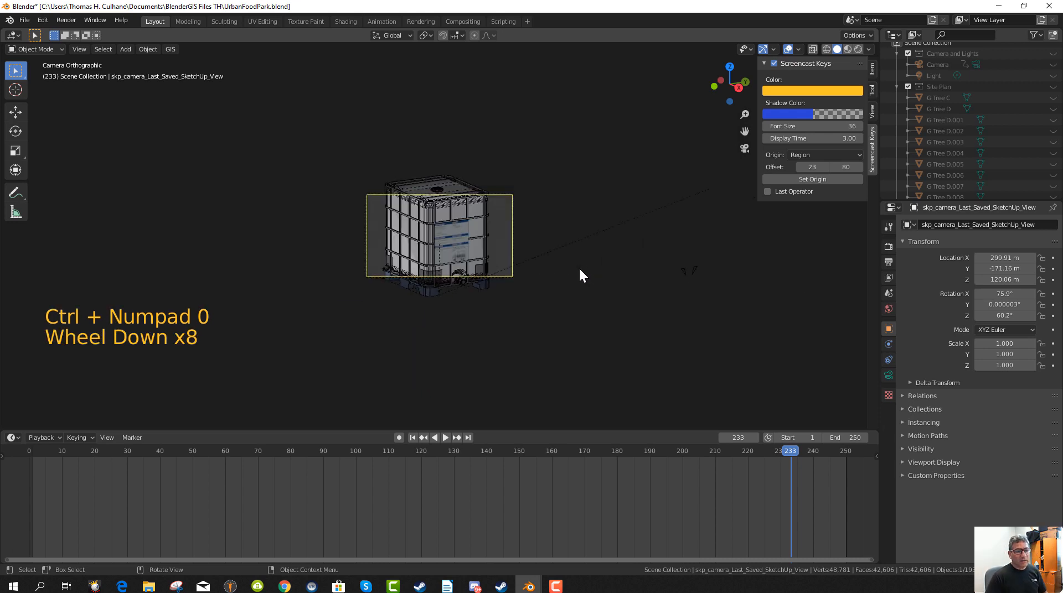
{"action": "scroll", "coordinate": [520, 266], "scroll_direction": "down", "scroll_amount": 1}
{"action": "scroll", "coordinate": [519, 264], "scroll_direction": "up", "scroll_amount": 8}
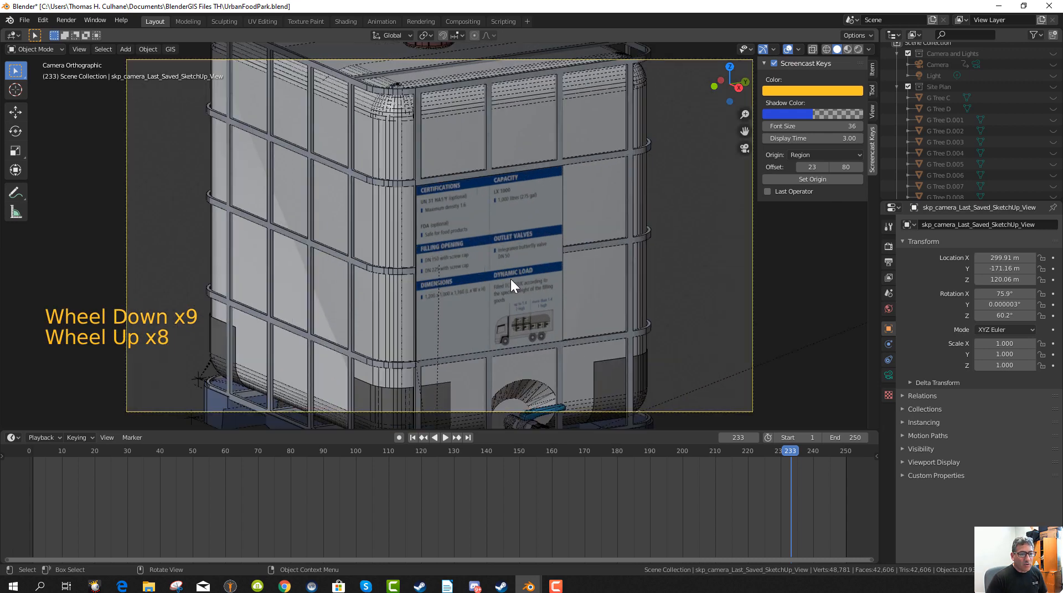
{"action": "scroll", "coordinate": [513, 279], "scroll_direction": "down", "scroll_amount": 4}
{"action": "middle_click_drag", "start_coordinate": [513, 283], "coordinate": [430, 254]}
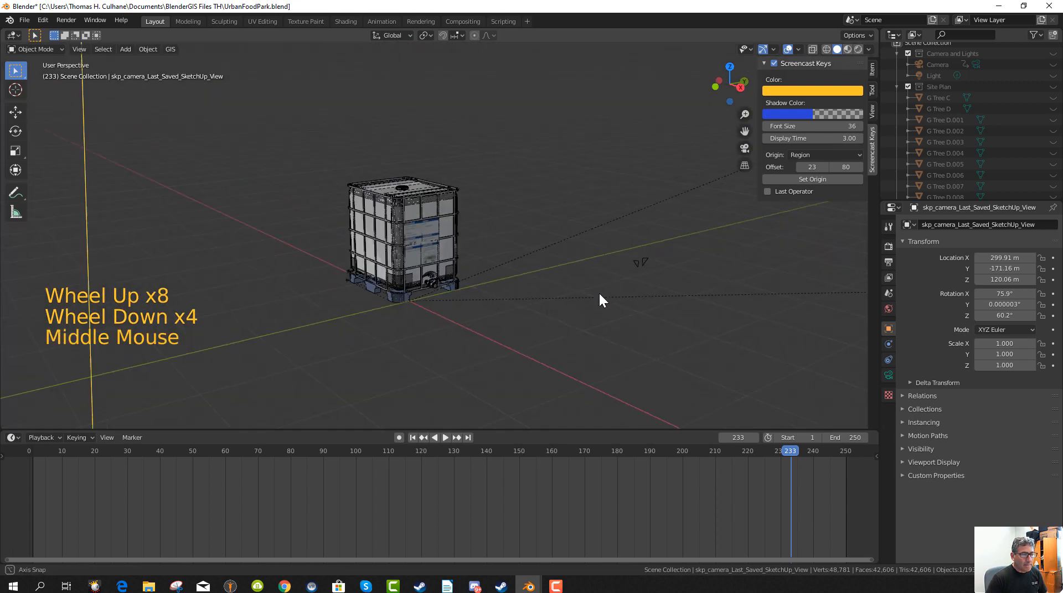
{"action": "scroll", "coordinate": [532, 283], "scroll_direction": "down", "scroll_amount": 8}
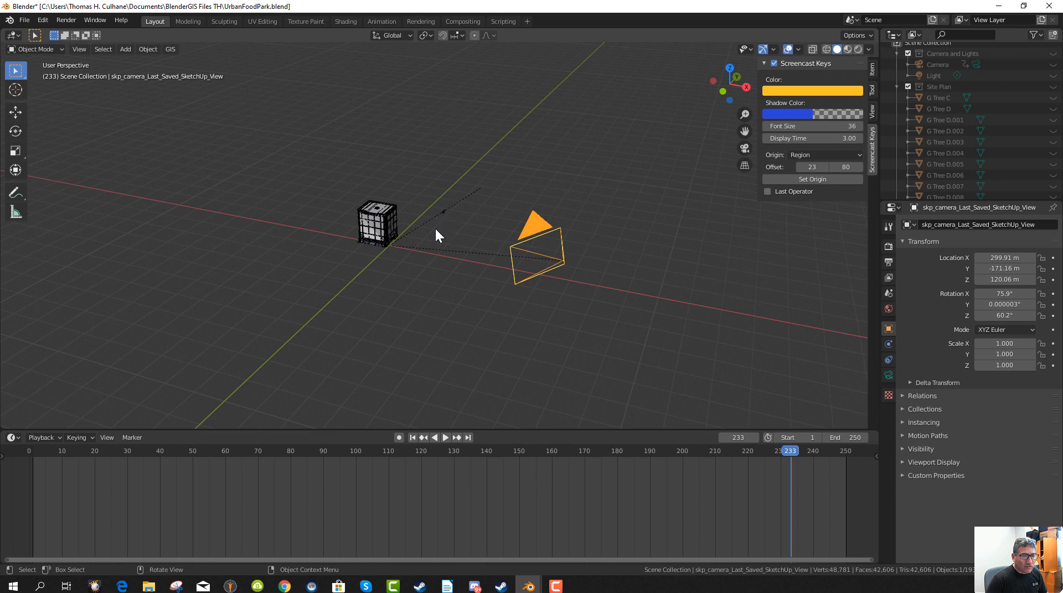
{"action": "mouse_move", "coordinate": [437, 235]}
{"action": "middle_mouse_down"}
{"action": "mouse_move", "coordinate": [432, 251]}
{"action": "mouse_move", "coordinate": [446, 238]}
{"action": "middle_mouse_up"}
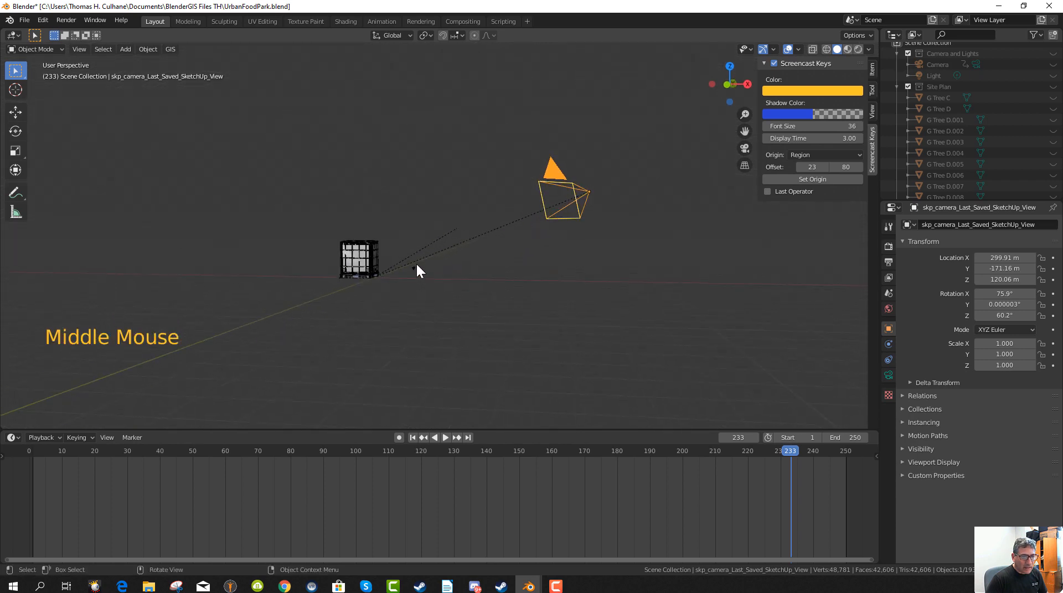
{"action": "middle_click_drag", "start_coordinate": [417, 270], "coordinate": [441, 173]}
Select the two small stray triangular SketchUp objects beside the tank and delete them.
{"action": "scroll", "coordinate": [435, 181], "scroll_direction": "up", "scroll_amount": 5}
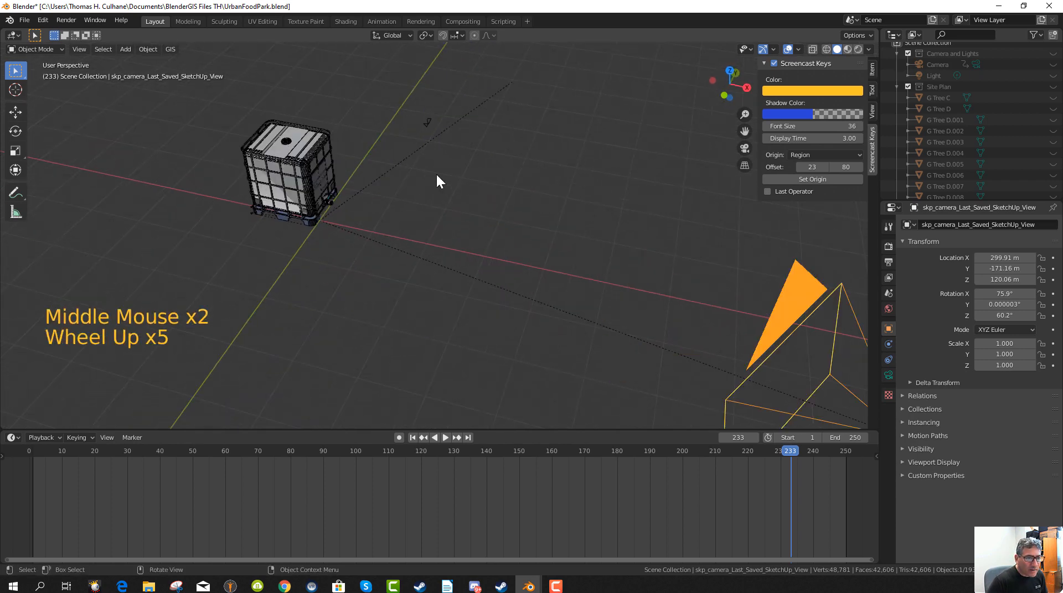
{"action": "scroll", "coordinate": [436, 178], "scroll_direction": "up", "scroll_amount": 2}
{"action": "left_click", "coordinate": [423, 94]}
{"action": "right_click", "coordinate": [423, 94]}
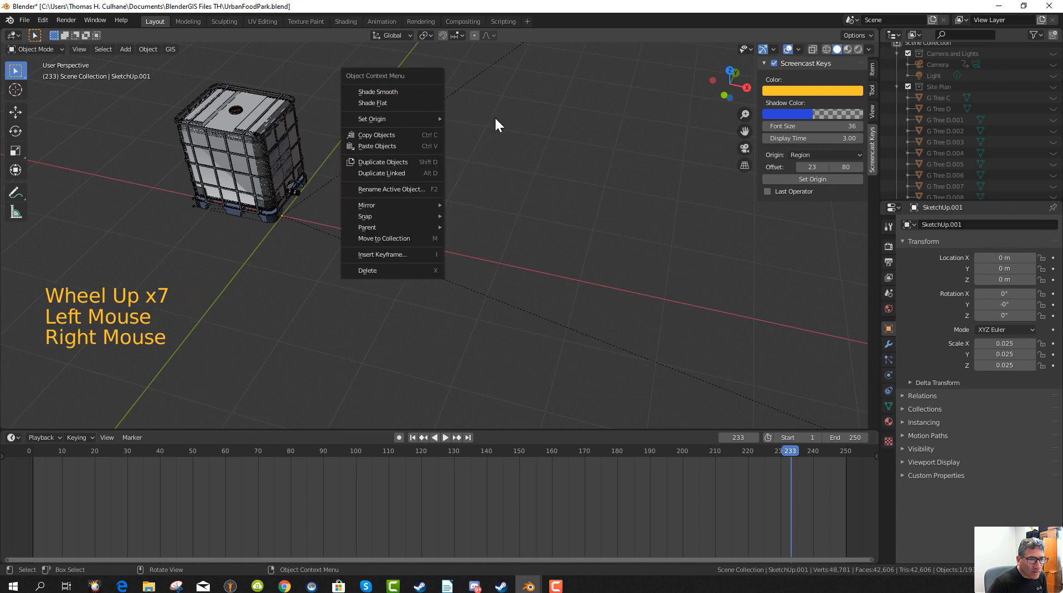
{"action": "left_click", "coordinate": [439, 85]}
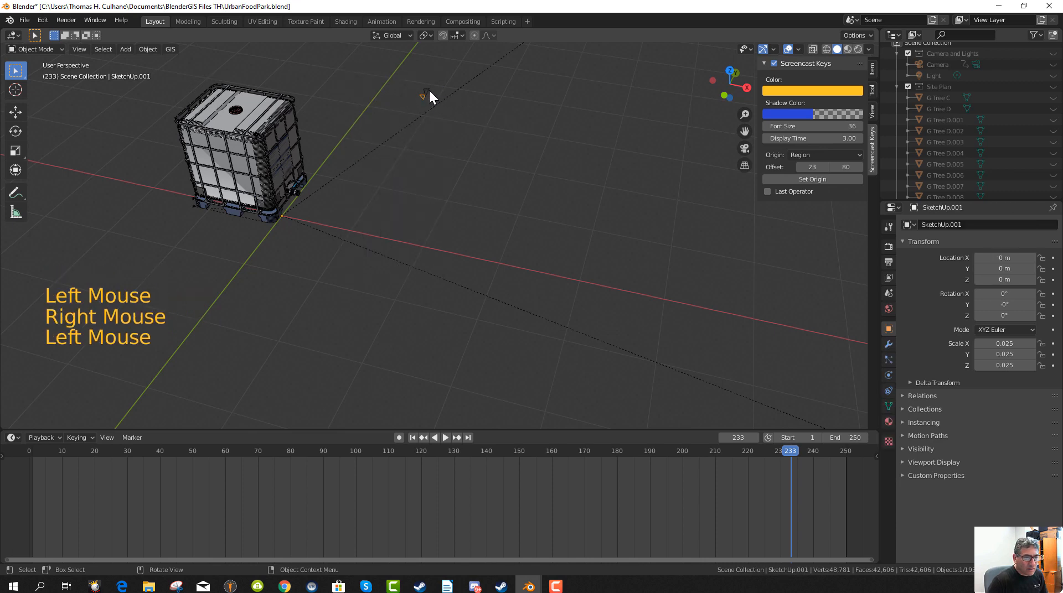
{"action": "left_click", "coordinate": [429, 95], "text": "shift"}
{"action": "scroll", "coordinate": [457, 162], "scroll_direction": "up", "scroll_amount": 1}
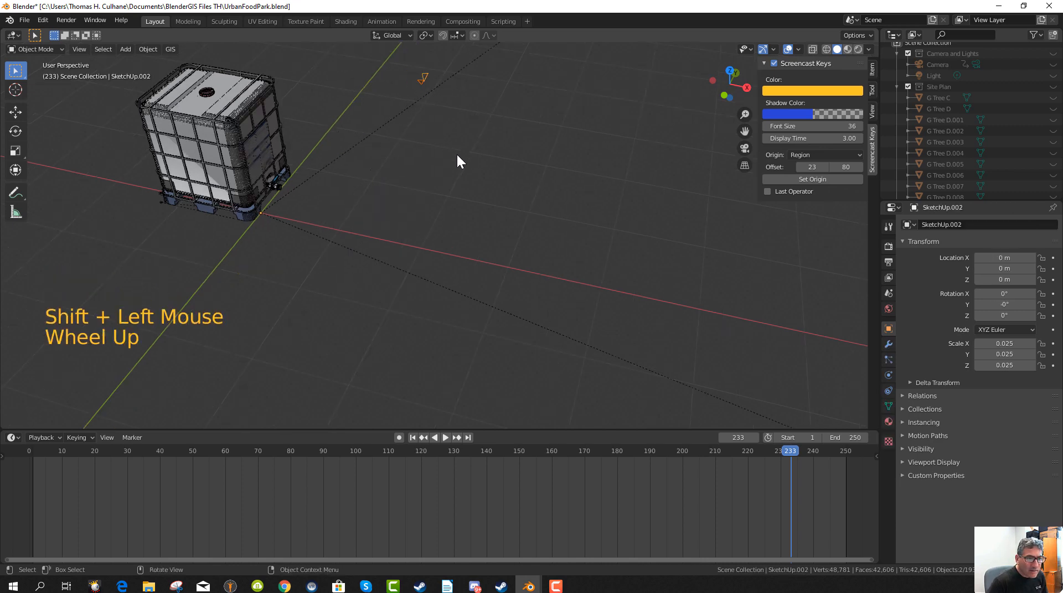
{"action": "scroll", "coordinate": [458, 161], "scroll_direction": "up", "scroll_amount": 1}
{"action": "middle_click_drag", "start_coordinate": [456, 154], "coordinate": [506, 322], "text": "shift"}
{"action": "scroll", "coordinate": [487, 284], "scroll_direction": "up", "scroll_amount": 3}
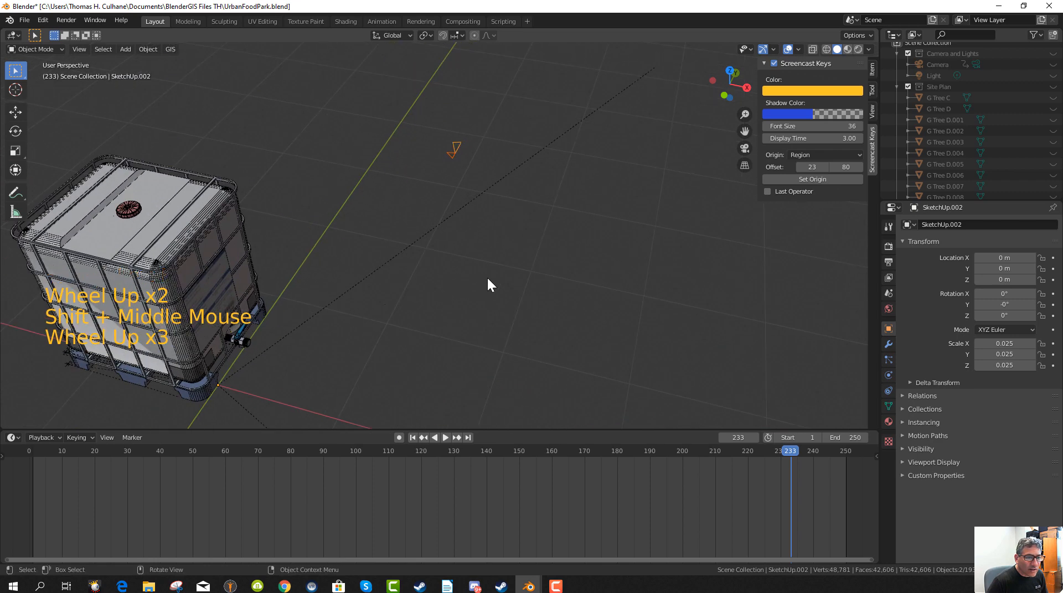
{"action": "key", "text": "x"}
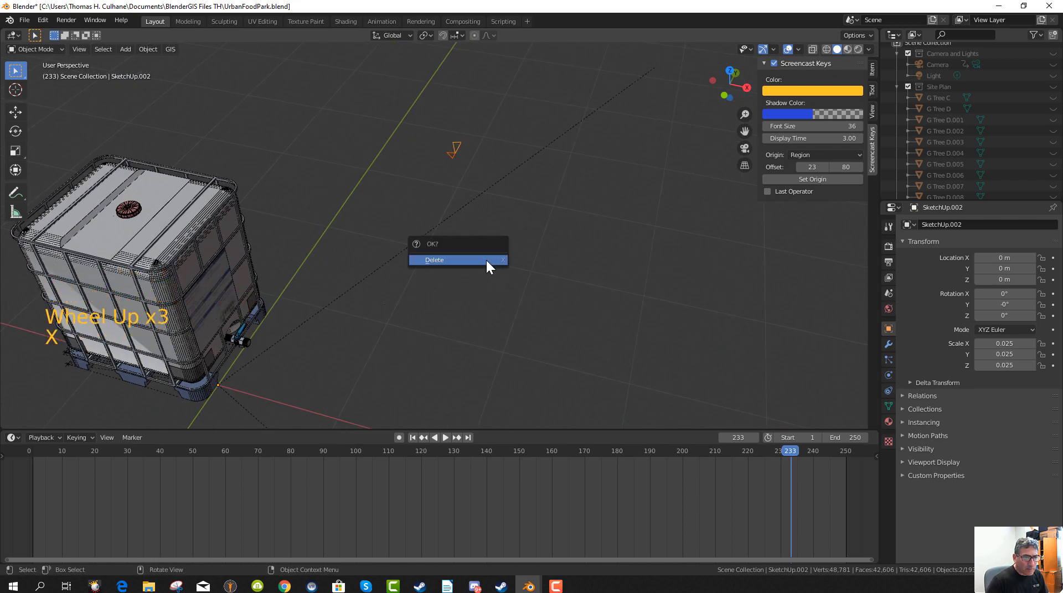
{"action": "left_click", "coordinate": [486, 259]}
{"action": "scroll", "coordinate": [476, 232], "scroll_direction": "down", "scroll_amount": 3}
{"action": "left_click", "coordinate": [506, 178]}
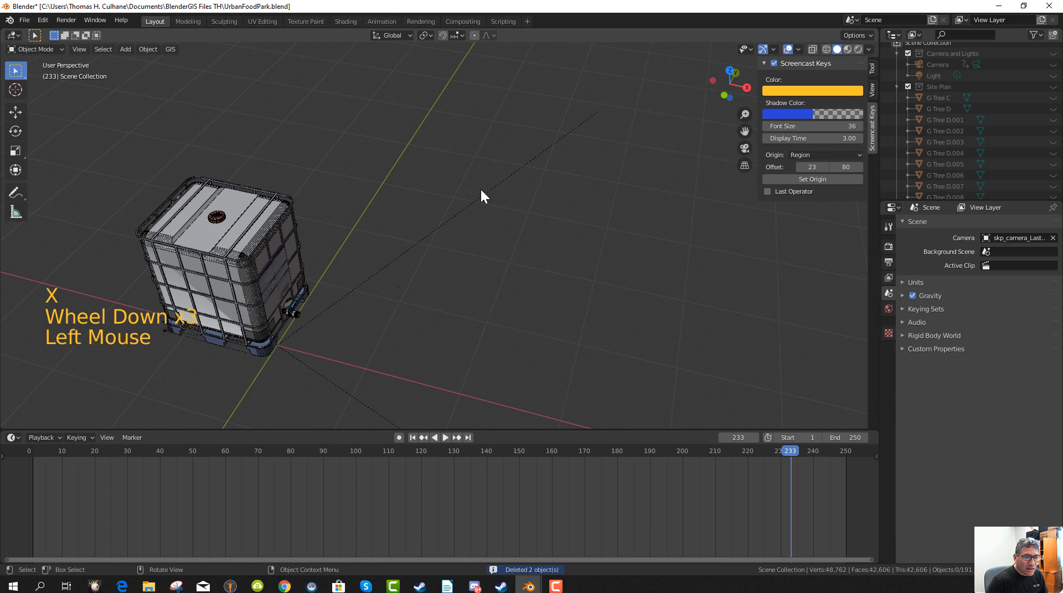
Inspect the IBC tank's separate parts, checking the tank body, the top cap and the outlet valve.
{"action": "scroll", "coordinate": [368, 245], "scroll_direction": "down", "scroll_amount": 4}
{"action": "middle_click_drag", "start_coordinate": [367, 245], "coordinate": [478, 319]}
{"action": "scroll", "coordinate": [396, 313], "scroll_direction": "down", "scroll_amount": 4}
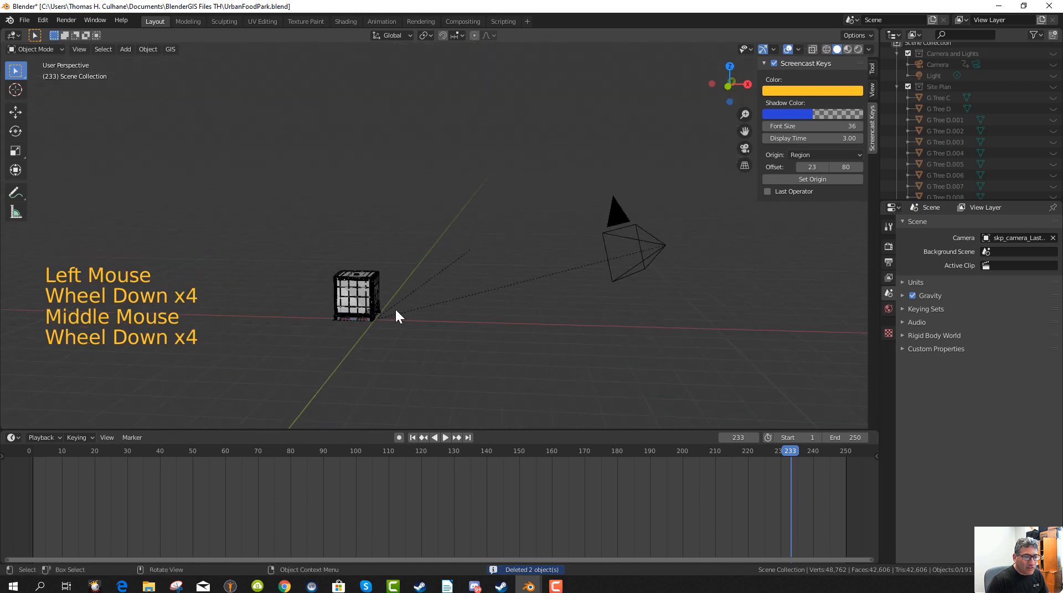
{"action": "scroll", "coordinate": [397, 313], "scroll_direction": "up", "scroll_amount": 5}
{"action": "middle_click_drag", "start_coordinate": [396, 314], "coordinate": [309, 360]}
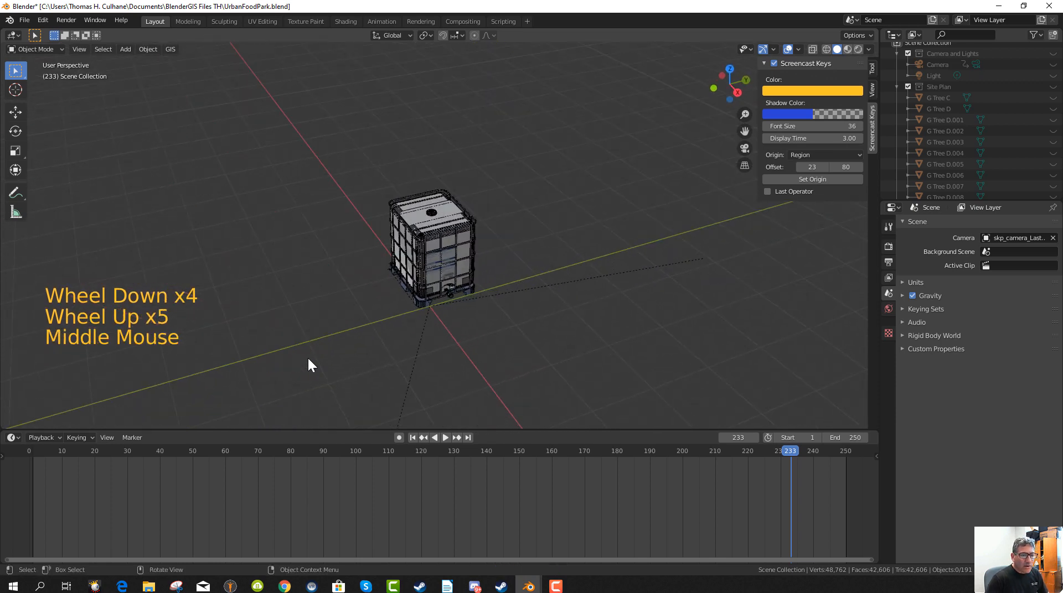
{"action": "scroll", "coordinate": [422, 331], "scroll_direction": "up", "scroll_amount": 15}
{"action": "left_click", "coordinate": [423, 235]}
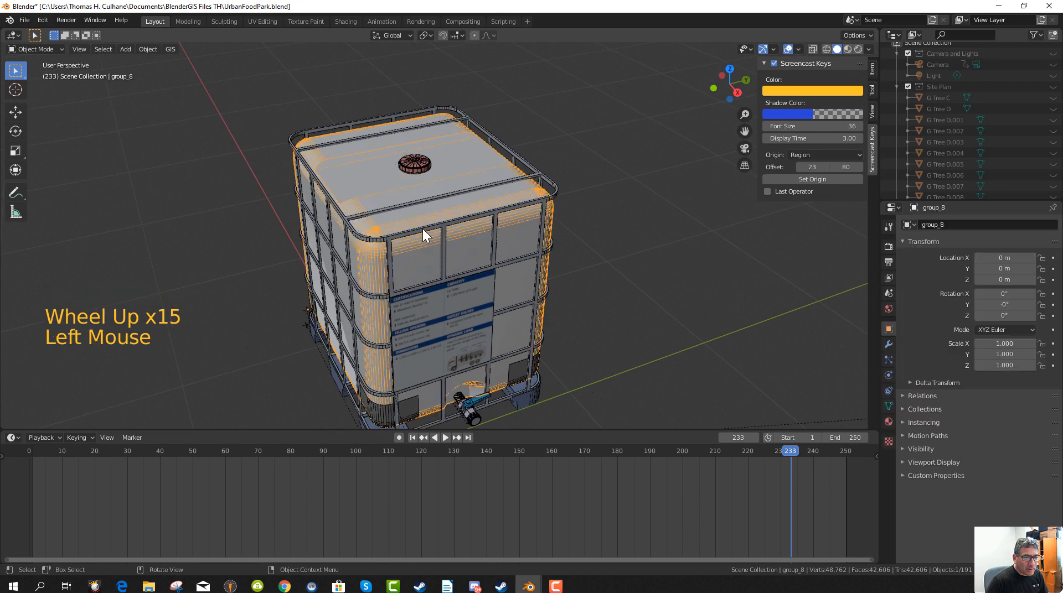
{"action": "left_click", "coordinate": [418, 181]}
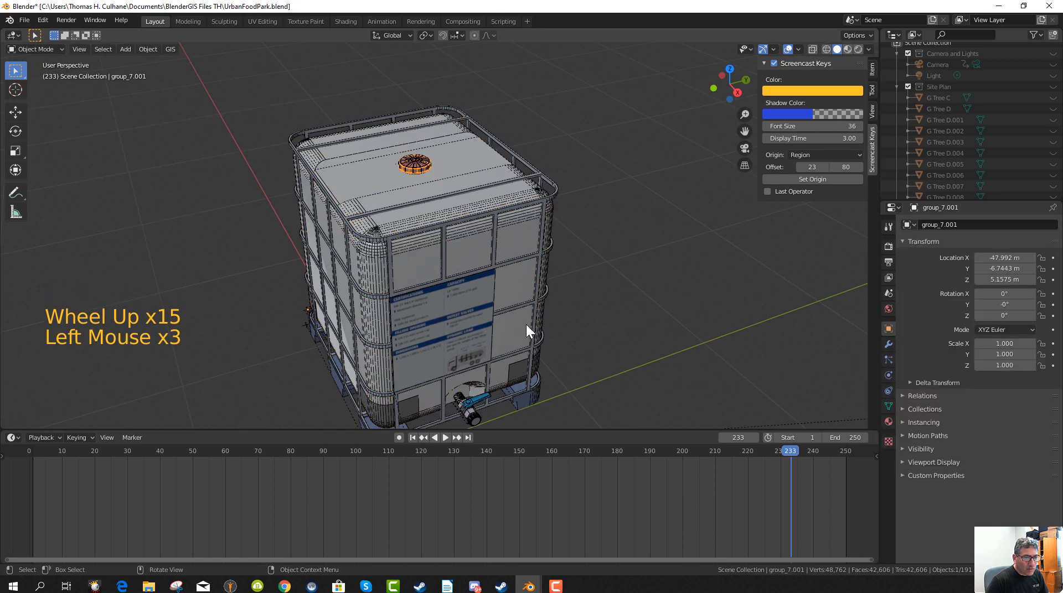
{"action": "mouse_move", "coordinate": [526, 324]}
{"action": "middle_mouse_down"}
{"action": "mouse_move", "coordinate": [502, 294]}
{"action": "mouse_move", "coordinate": [503, 331]}
{"action": "mouse_move", "coordinate": [520, 335]}
{"action": "middle_mouse_up"}
{"action": "scroll", "coordinate": [528, 321], "scroll_direction": "up", "scroll_amount": 3}
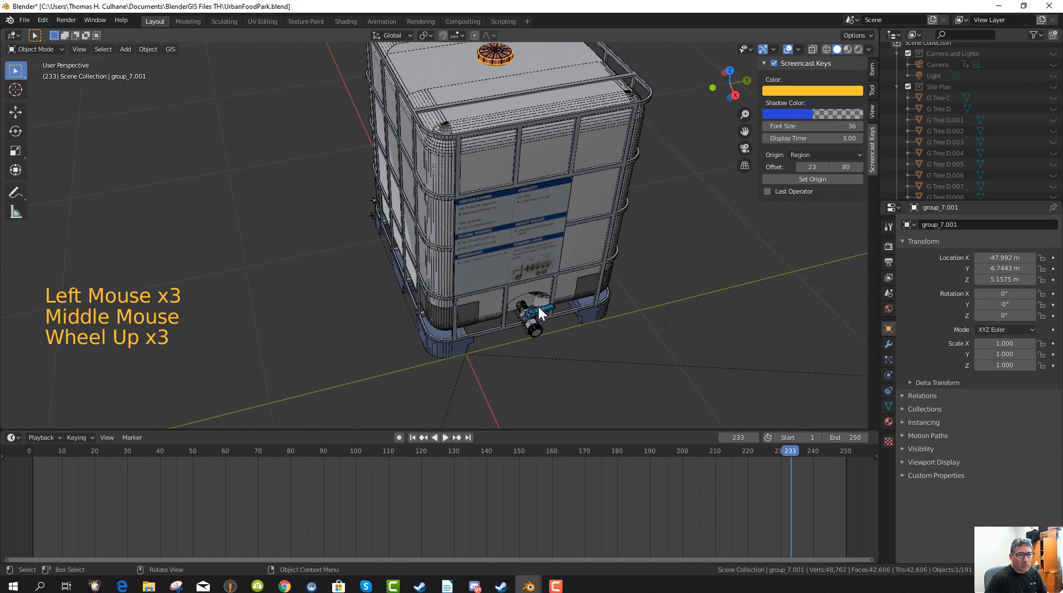
Examine the IBC tank from several distances and angles, ending in the top orthographic view.
{"action": "scroll", "coordinate": [527, 309], "scroll_direction": "down", "scroll_amount": 14}
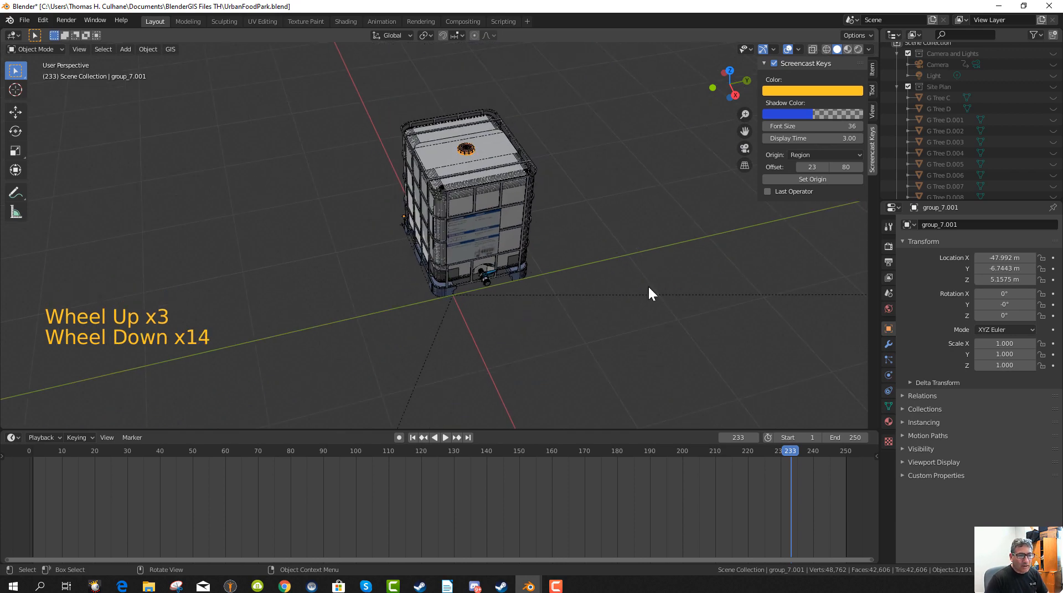
{"action": "scroll", "coordinate": [670, 304], "scroll_direction": "up", "scroll_amount": 16}
{"action": "scroll", "coordinate": [667, 306], "scroll_direction": "down", "scroll_amount": 13}
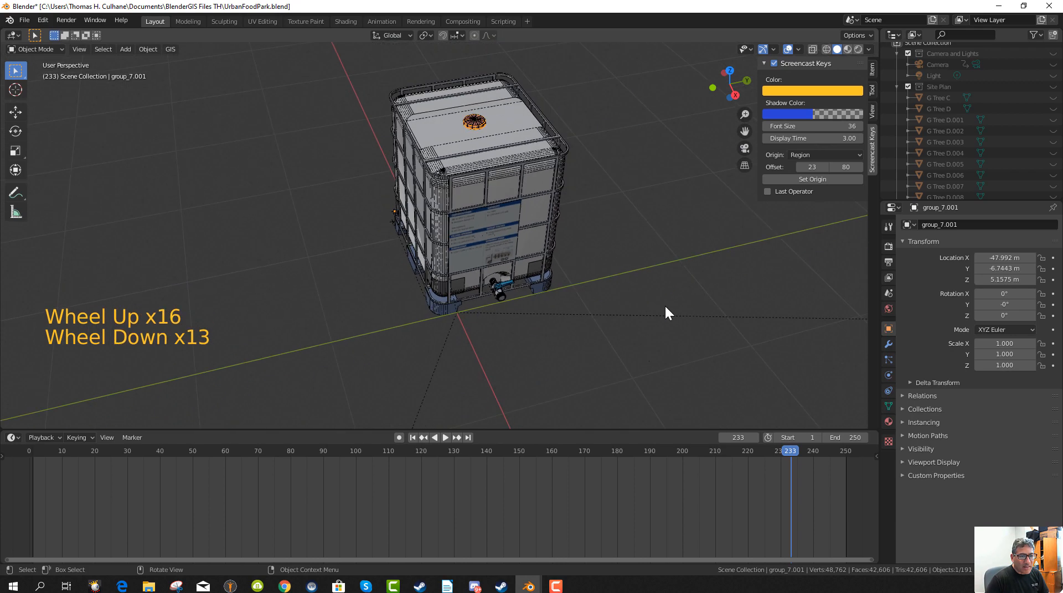
{"action": "middle_click_drag", "start_coordinate": [667, 314], "coordinate": [631, 309]}
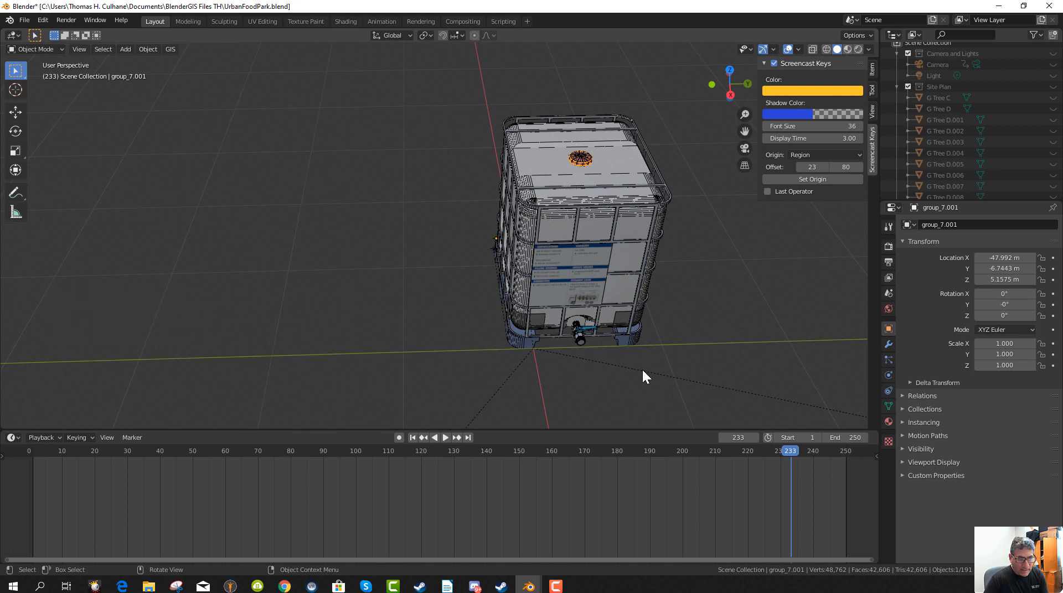
{"action": "key", "text": "KP_7"}
{"action": "scroll", "coordinate": [499, 357], "scroll_direction": "down", "scroll_amount": 13}
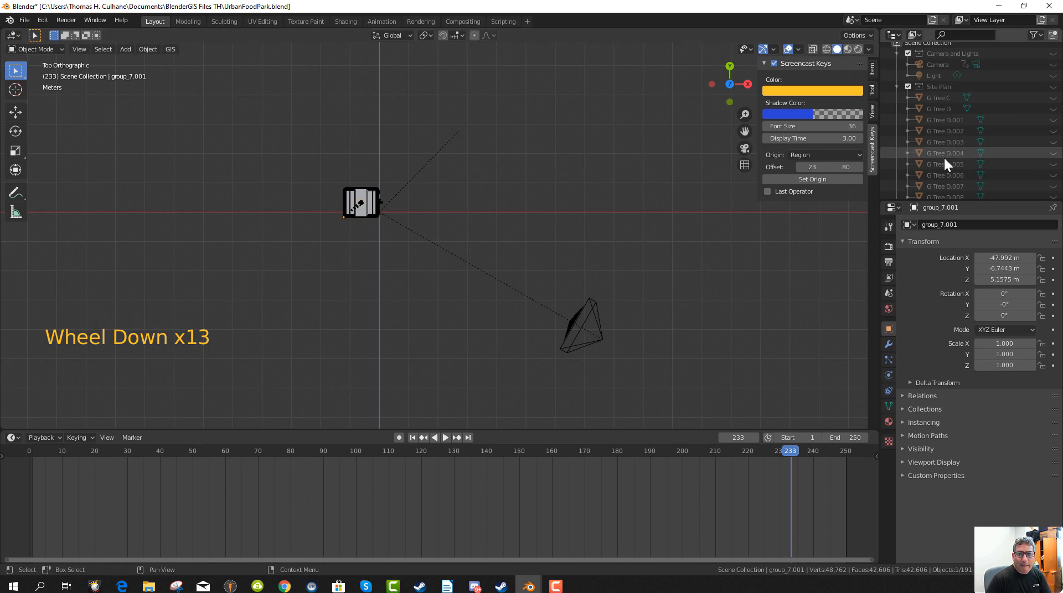
Hide the imported SketchUp and SketchUp.003 parent objects in the outliner.
{"action": "scroll", "coordinate": [952, 156], "scroll_direction": "up", "scroll_amount": 11}
{"action": "scroll", "coordinate": [972, 150], "scroll_direction": "down", "scroll_amount": 16}
{"action": "scroll", "coordinate": [971, 144], "scroll_direction": "down", "scroll_amount": 8}
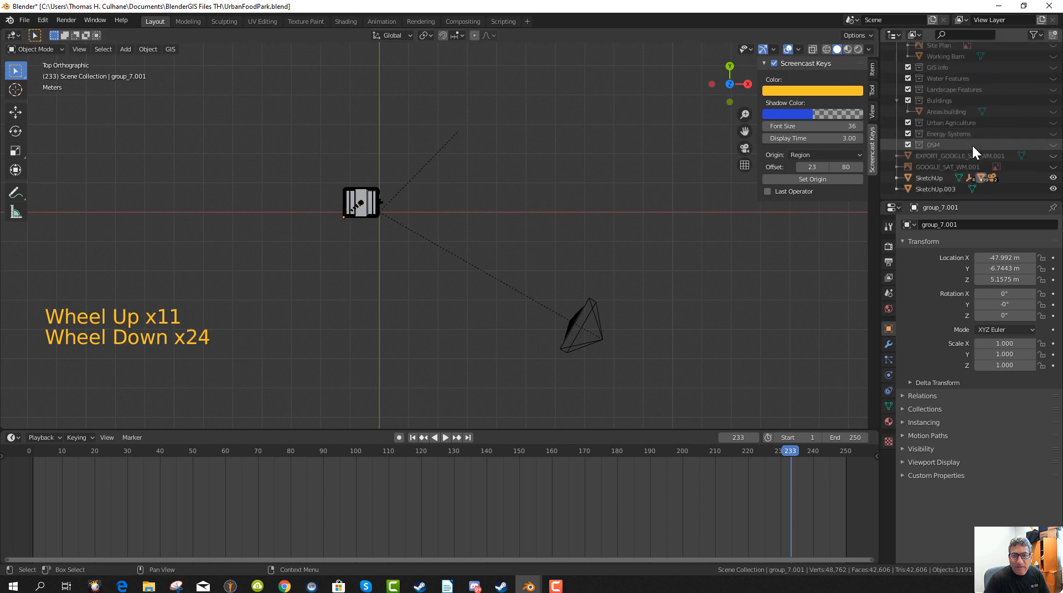
{"action": "left_click", "coordinate": [940, 179]}
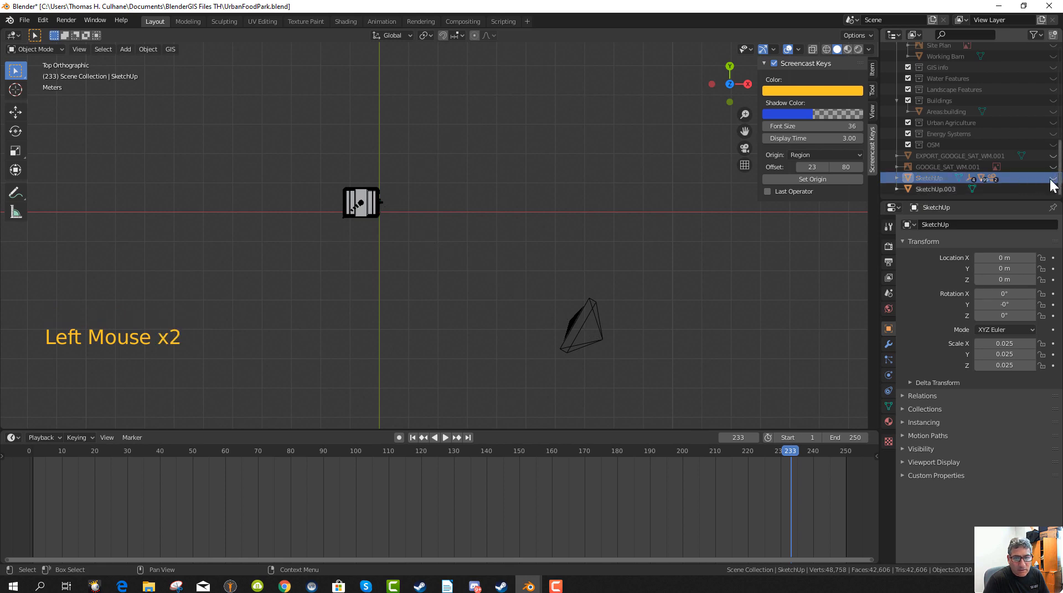
{"action": "left_click", "coordinate": [998, 188]}
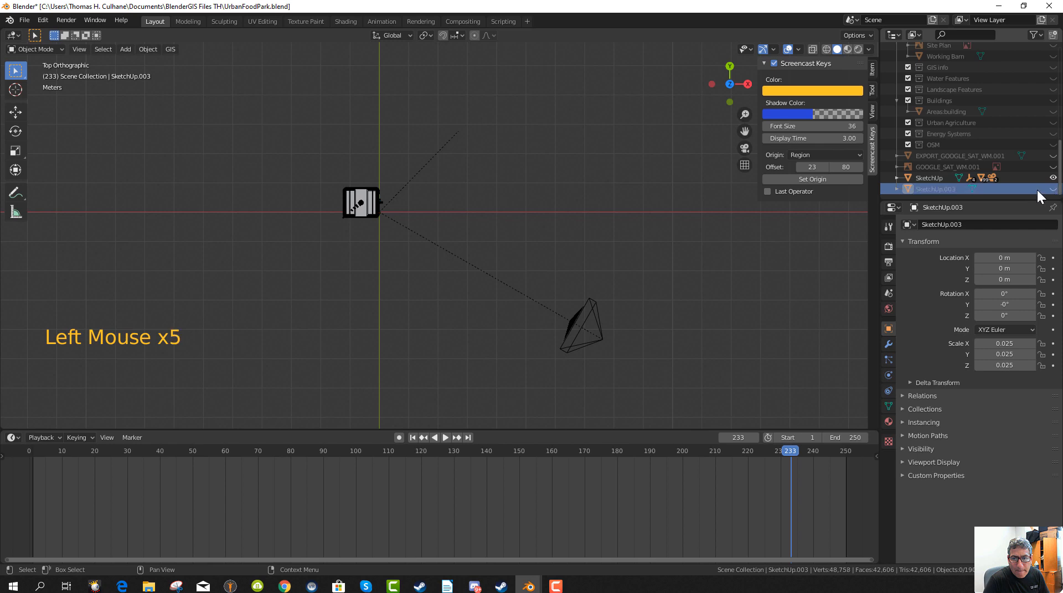
{"action": "left_click", "coordinate": [928, 178]}
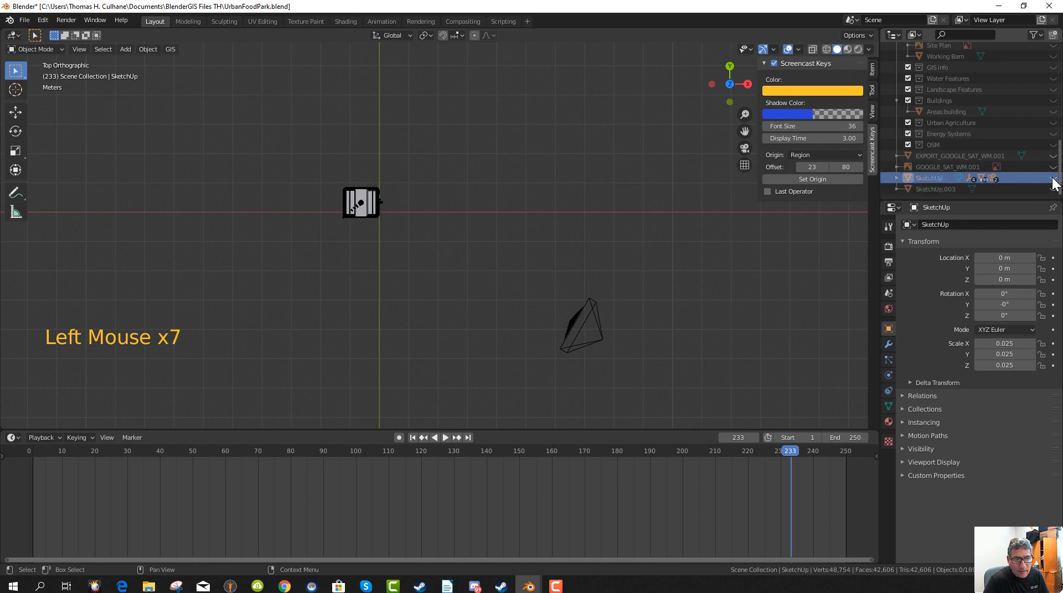
{"action": "scroll", "coordinate": [1011, 175], "scroll_direction": "up", "scroll_amount": 2}
{"action": "scroll", "coordinate": [1008, 175], "scroll_direction": "down", "scroll_amount": 4}
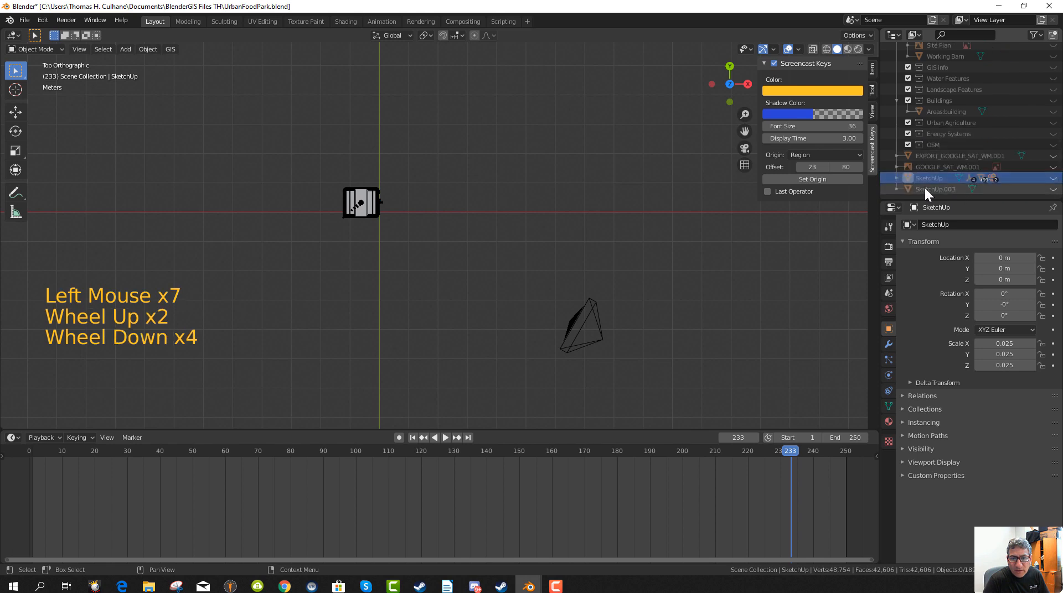
Select the tank part at the top centre (group_31) and expand the hierarchy of the SketchUp object.
{"action": "right_click", "coordinate": [365, 212]}
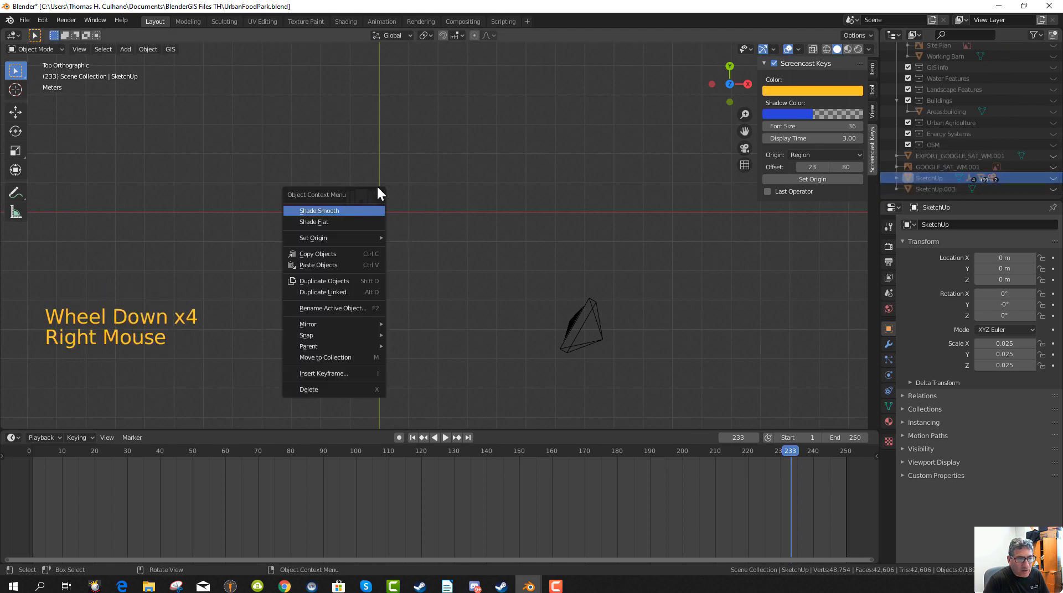
{"action": "left_click", "coordinate": [364, 206]}
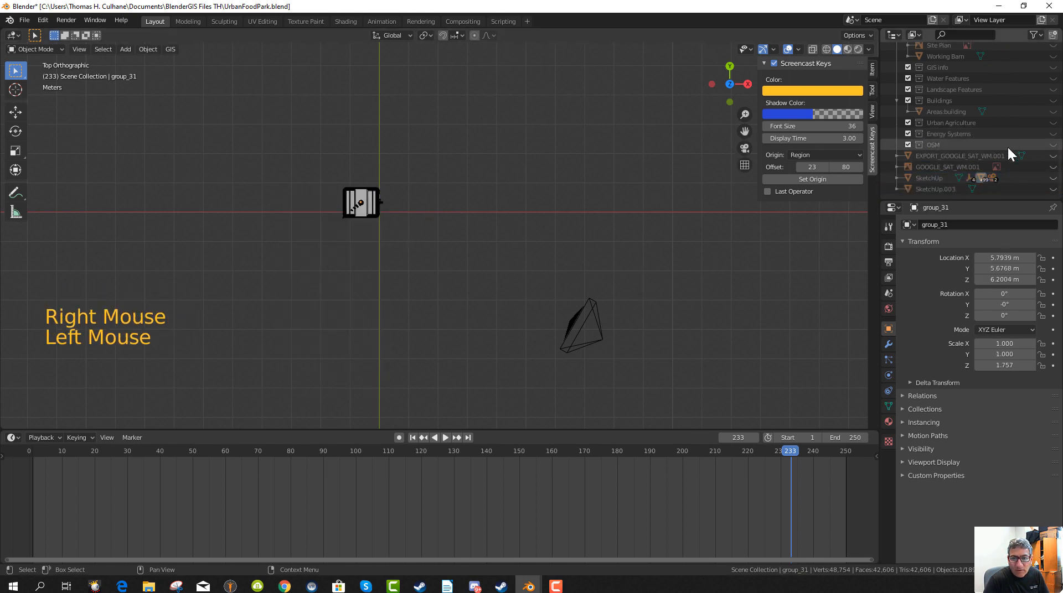
{"action": "scroll", "coordinate": [999, 146], "scroll_direction": "down", "scroll_amount": 3}
{"action": "scroll", "coordinate": [1000, 146], "scroll_direction": "up", "scroll_amount": 7}
{"action": "scroll", "coordinate": [1001, 141], "scroll_direction": "down", "scroll_amount": 4}
{"action": "scroll", "coordinate": [1009, 148], "scroll_direction": "up", "scroll_amount": 19}
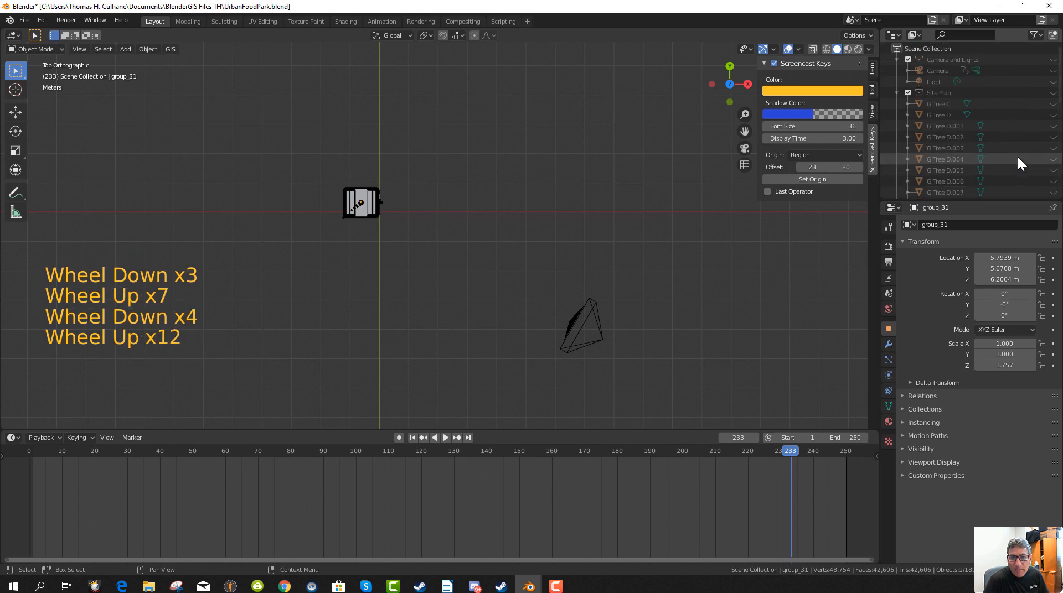
{"action": "scroll", "coordinate": [1018, 152], "scroll_direction": "up", "scroll_amount": 1}
{"action": "scroll", "coordinate": [1021, 146], "scroll_direction": "down", "scroll_amount": 20}
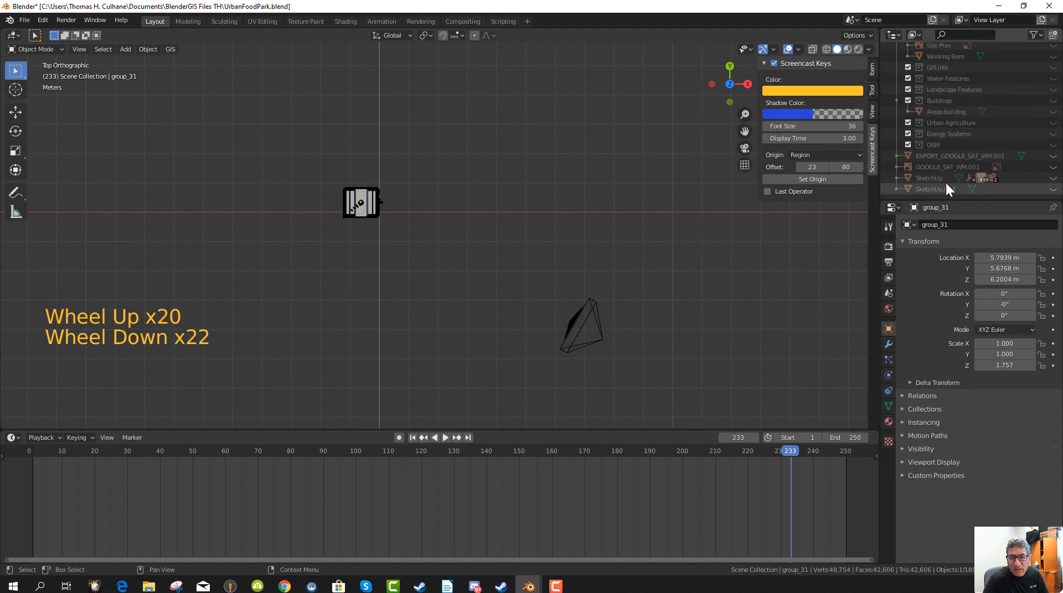
{"action": "left_click", "coordinate": [896, 177]}
{"action": "scroll", "coordinate": [952, 174], "scroll_direction": "down", "scroll_amount": 2}
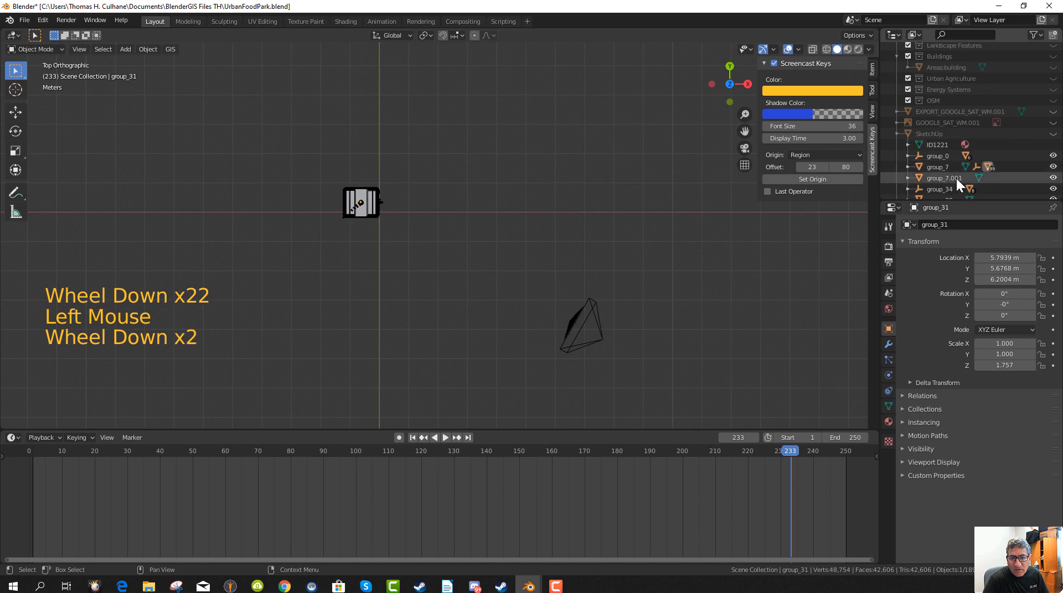
Hide the SketchUp child objects group_0, group_7, group_7.001 and group_34.
{"action": "left_click", "coordinate": [1053, 156]}
{"action": "left_click", "coordinate": [1053, 167]}
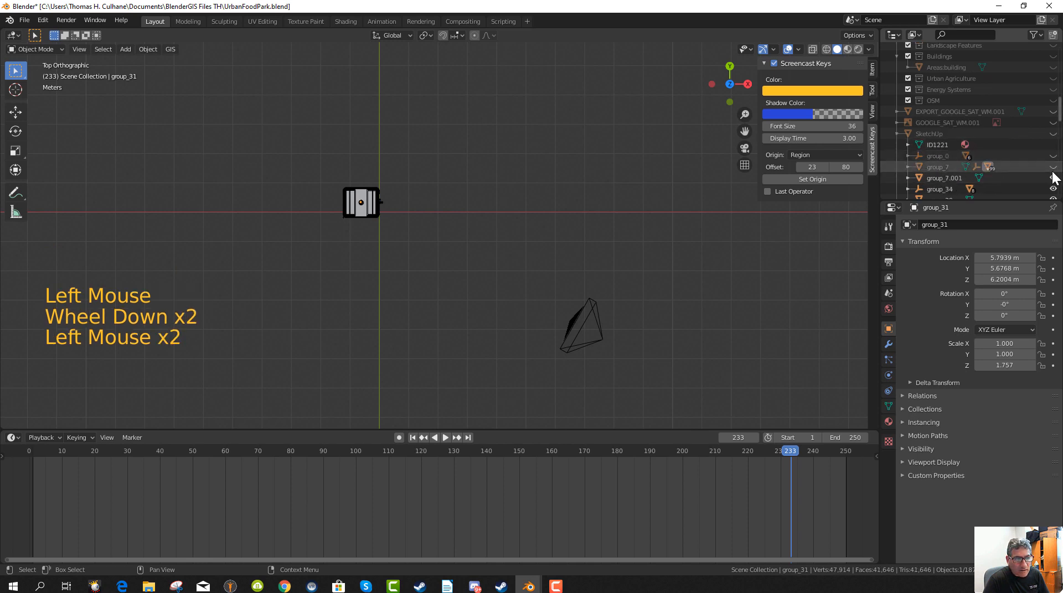
{"action": "left_click", "coordinate": [1053, 178]}
{"action": "left_click", "coordinate": [1052, 200]}
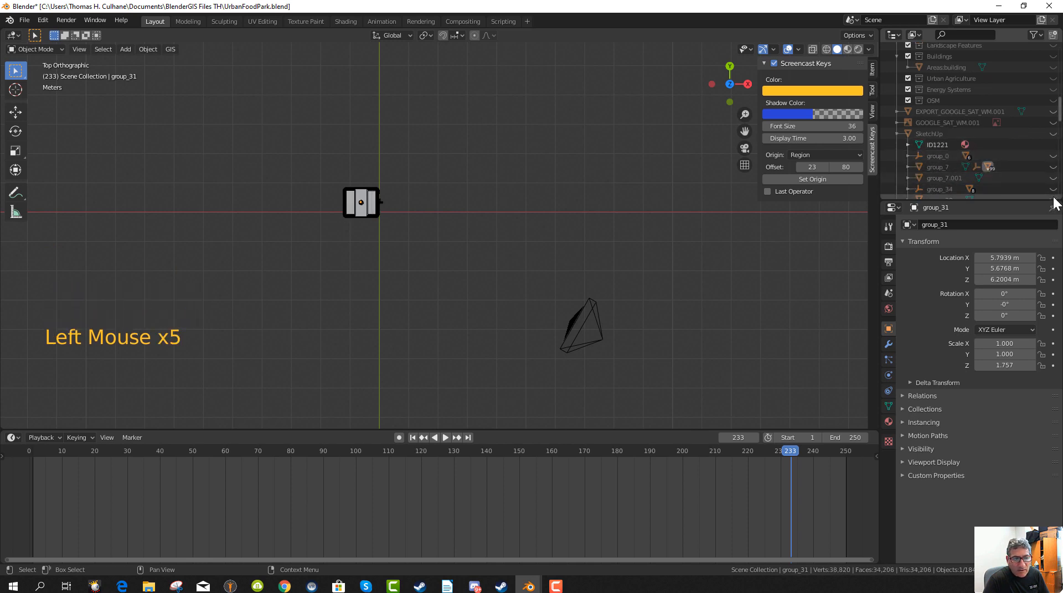
{"action": "left_click", "coordinate": [1052, 198]}
Hide group_39 and its numbered copies through group_39.021.
{"action": "scroll", "coordinate": [1051, 188], "scroll_direction": "down", "scroll_amount": 4}
{"action": "left_click", "coordinate": [1053, 135]}
{"action": "left_click_drag", "start_coordinate": [1053, 138], "coordinate": [1053, 189]}
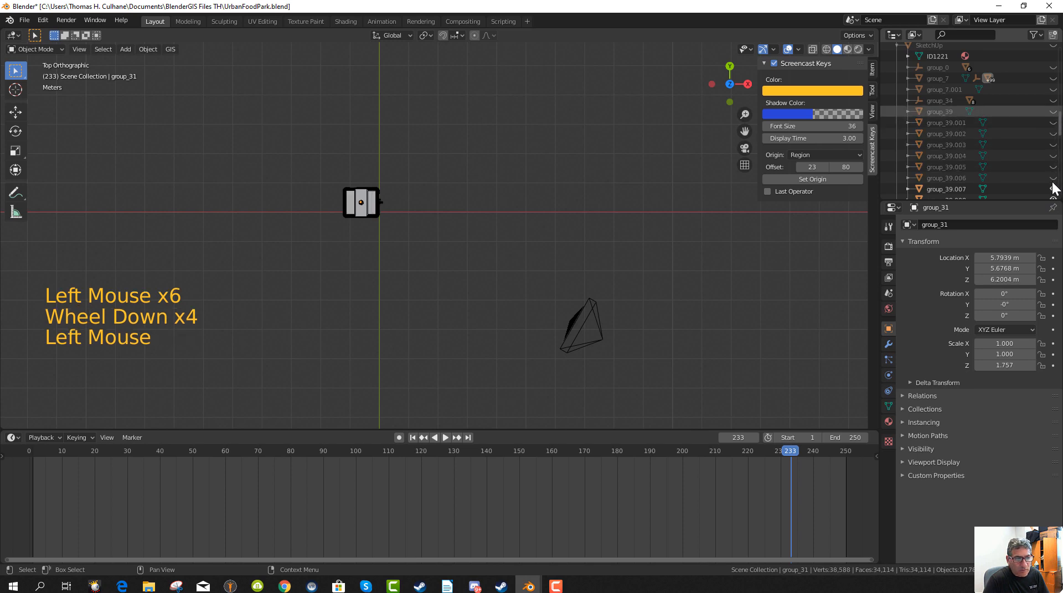
{"action": "scroll", "coordinate": [1051, 164], "scroll_direction": "down", "scroll_amount": 3}
{"action": "left_click_drag", "start_coordinate": [1053, 135], "coordinate": [1049, 216]}
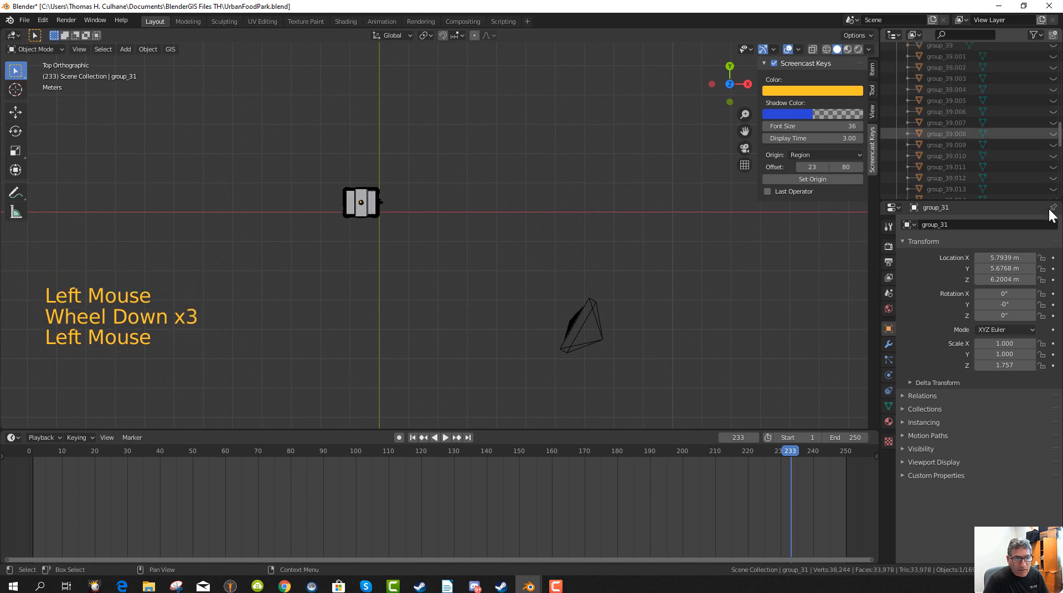
{"action": "scroll", "coordinate": [1046, 172], "scroll_direction": "down", "scroll_amount": 3}
{"action": "left_click_drag", "start_coordinate": [1053, 156], "coordinate": [1049, 200]}
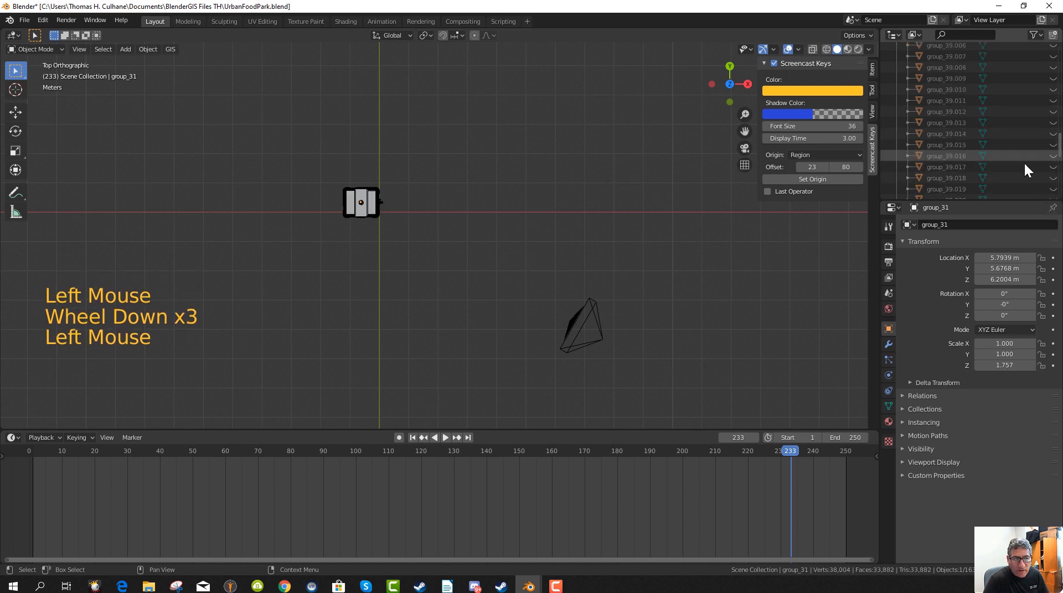
Hide group_39.022 through group_39.036, along with group_40 and the imported camera skp_camera_Scene 1.
{"action": "scroll", "coordinate": [1050, 155], "scroll_direction": "down", "scroll_amount": 4}
{"action": "left_click_drag", "start_coordinate": [1048, 153], "coordinate": [1052, 202]}
{"action": "scroll", "coordinate": [1038, 146], "scroll_direction": "down", "scroll_amount": 5}
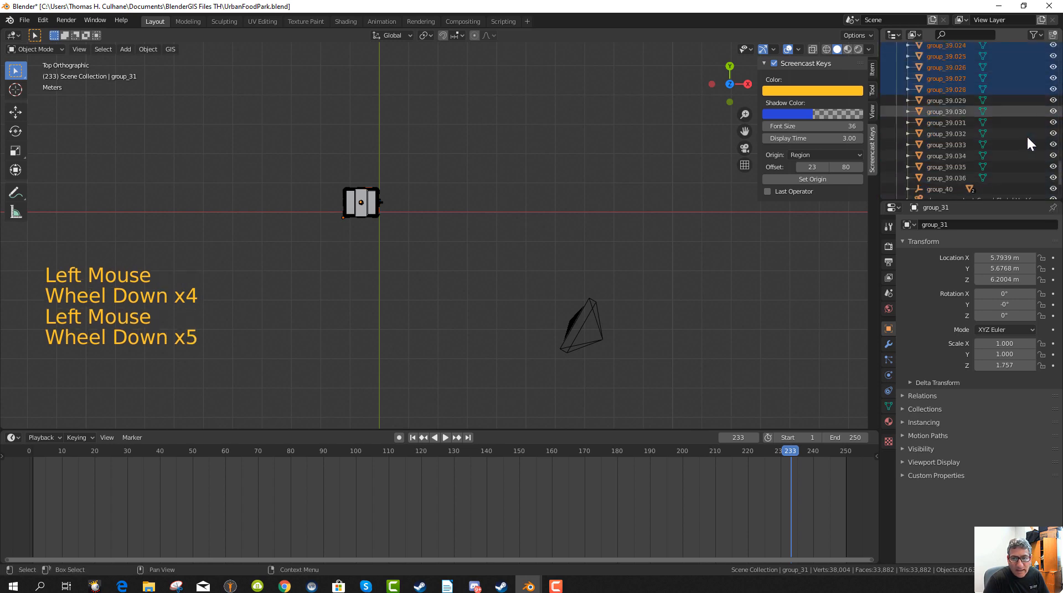
{"action": "left_click_drag", "start_coordinate": [1053, 46], "coordinate": [1056, 198]}
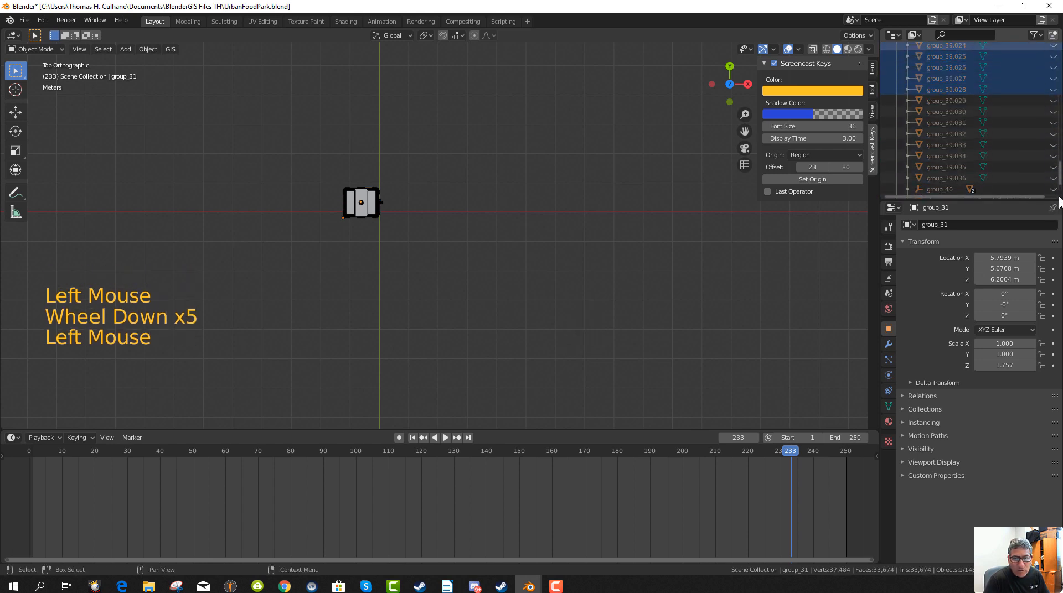
{"action": "scroll", "coordinate": [1031, 148], "scroll_direction": "down", "scroll_amount": 3}
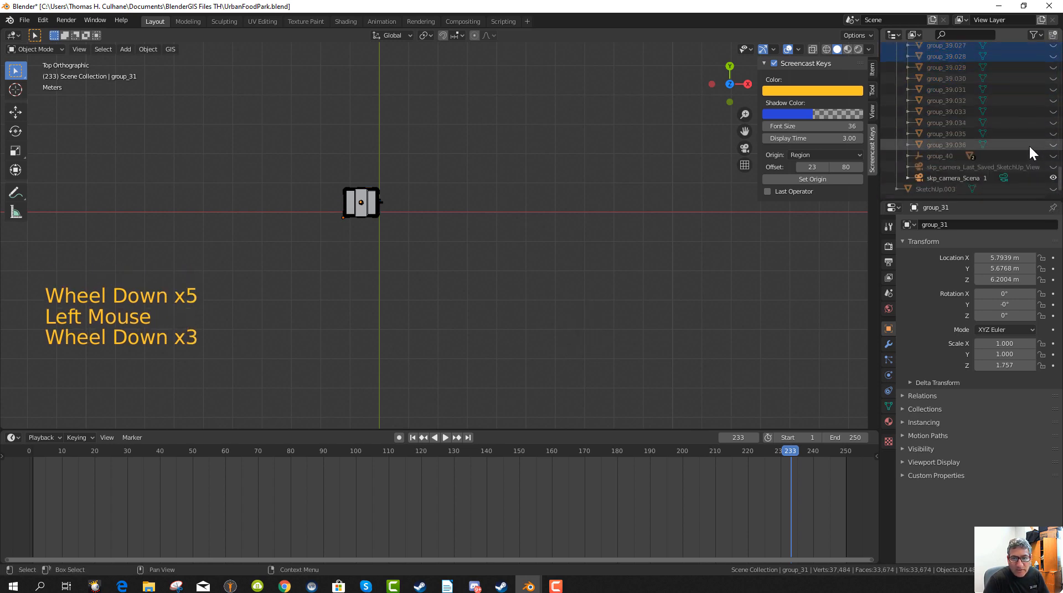
{"action": "left_click", "coordinate": [1053, 178]}
{"action": "scroll", "coordinate": [1055, 152], "scroll_direction": "up", "scroll_amount": 8}
{"action": "scroll", "coordinate": [1055, 149], "scroll_direction": "down", "scroll_amount": 1}
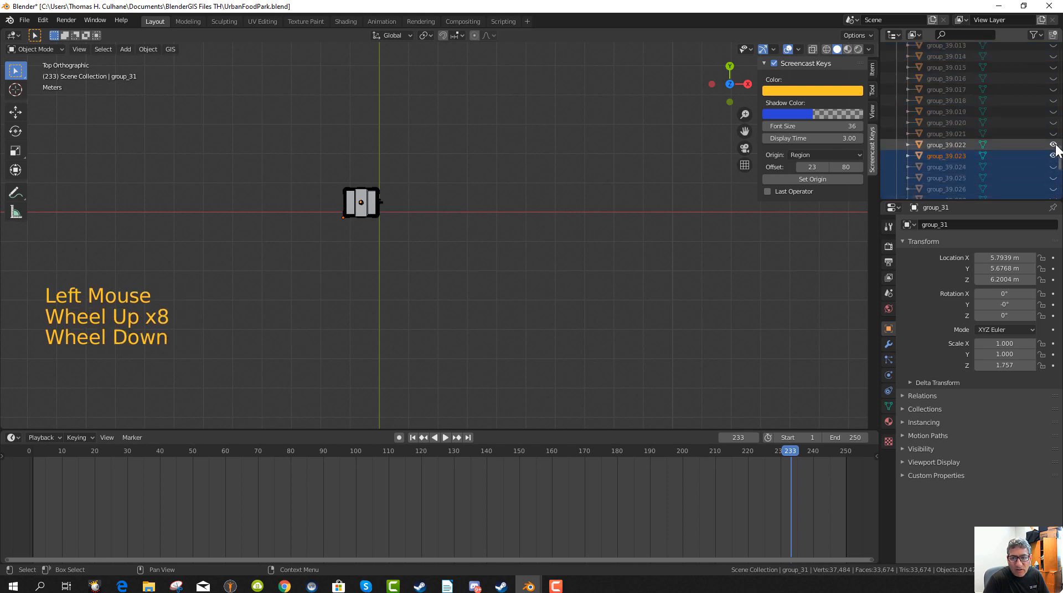
{"action": "left_click", "coordinate": [1054, 145]}
Select the remaining tank part group_8 in the viewport and look for its entry in the outliner.
{"action": "scroll", "coordinate": [1043, 152], "scroll_direction": "up", "scroll_amount": 14}
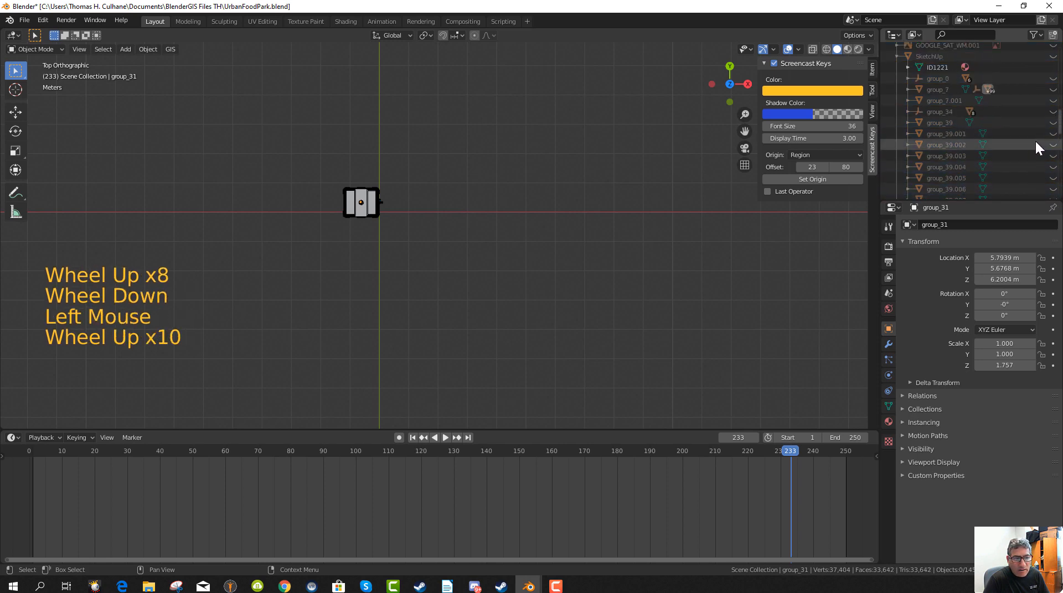
{"action": "scroll", "coordinate": [1038, 148], "scroll_direction": "up", "scroll_amount": 1}
{"action": "scroll", "coordinate": [1038, 148], "scroll_direction": "down", "scroll_amount": 6}
{"action": "scroll", "coordinate": [1039, 145], "scroll_direction": "up", "scroll_amount": 20}
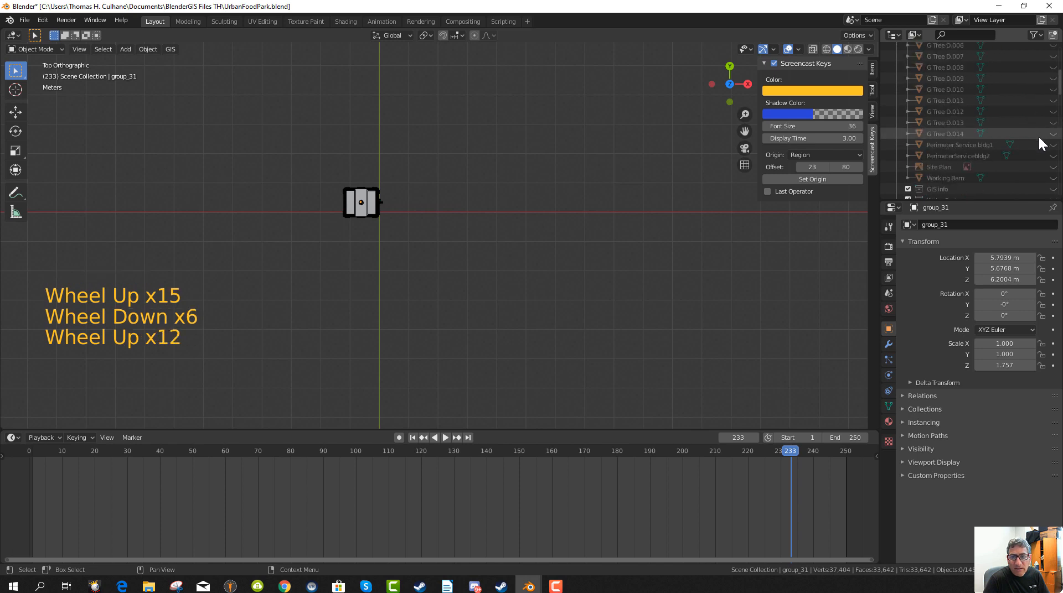
{"action": "scroll", "coordinate": [1038, 143], "scroll_direction": "up", "scroll_amount": 1}
{"action": "left_click", "coordinate": [354, 203]}
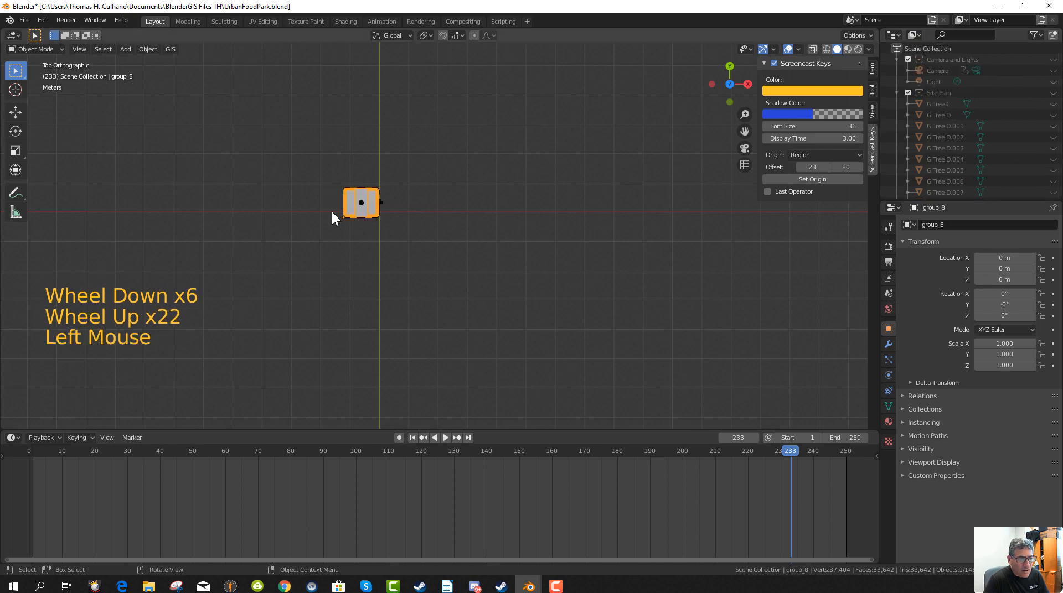
{"action": "scroll", "coordinate": [1007, 138], "scroll_direction": "down", "scroll_amount": 19}
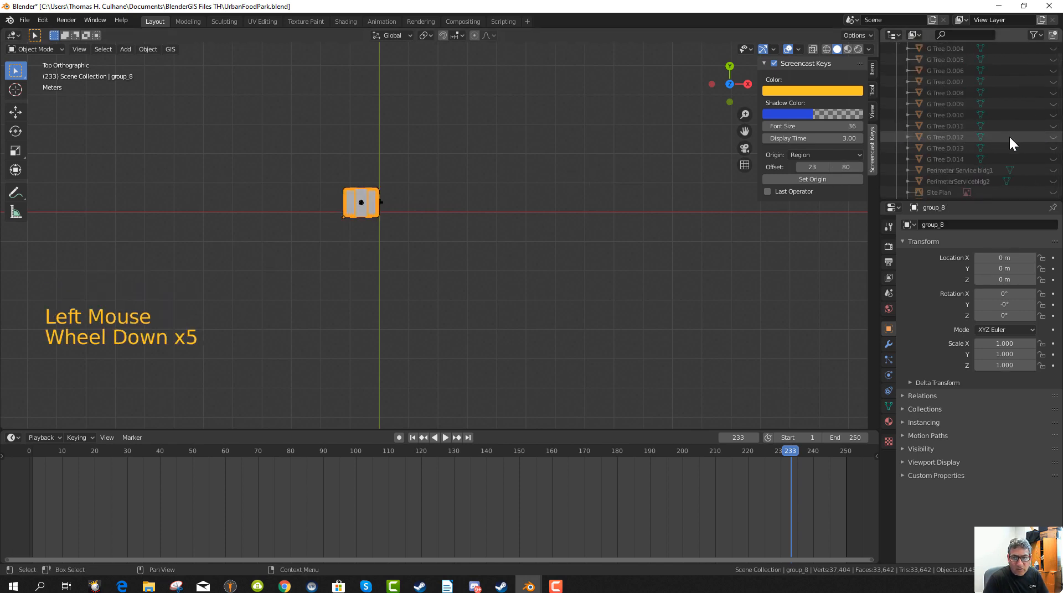
{"action": "scroll", "coordinate": [996, 105], "scroll_direction": "up", "scroll_amount": 5}
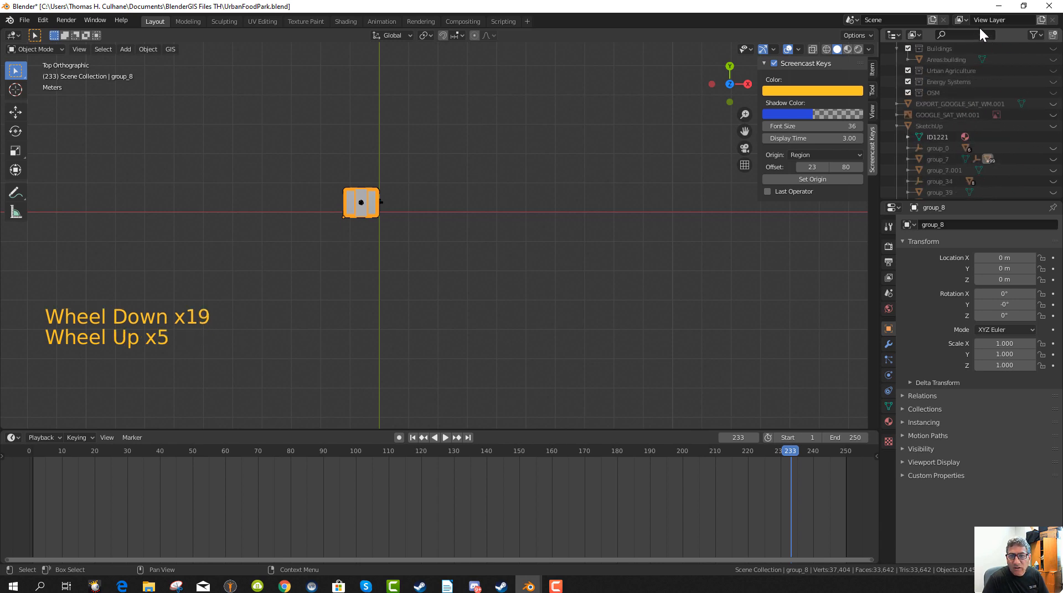
Set the outliner's object state filter to Visible.
{"action": "left_click", "coordinate": [1033, 35]}
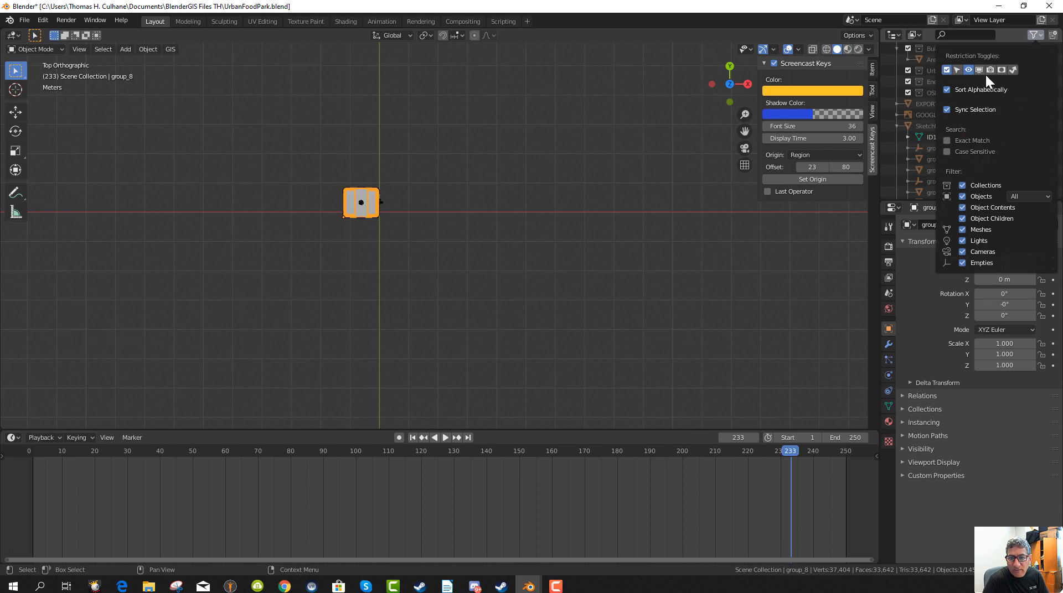
{"action": "left_click", "coordinate": [916, 31]}
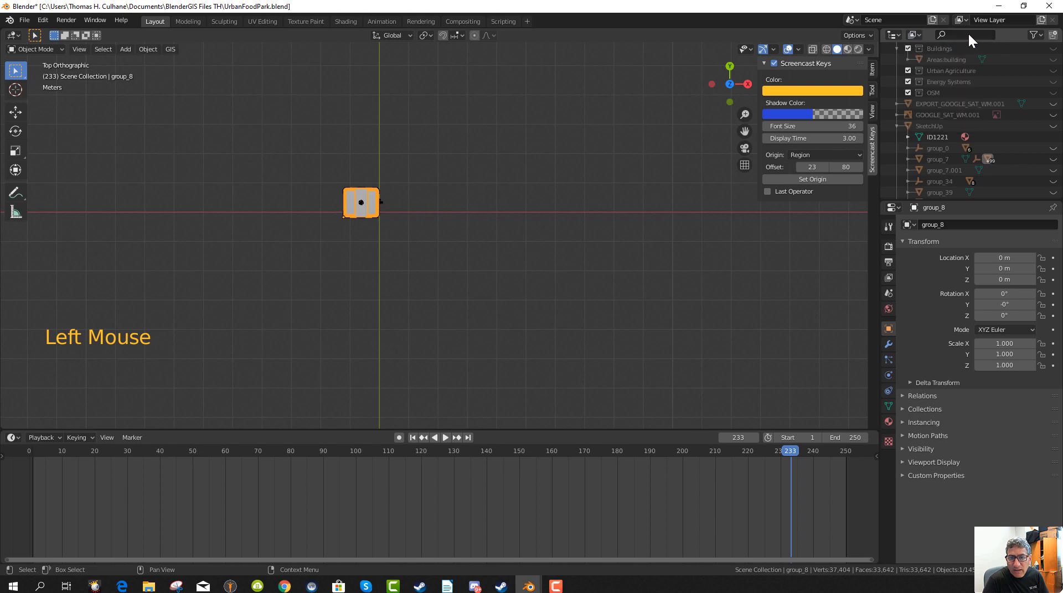
{"action": "left_click", "coordinate": [1035, 35]}
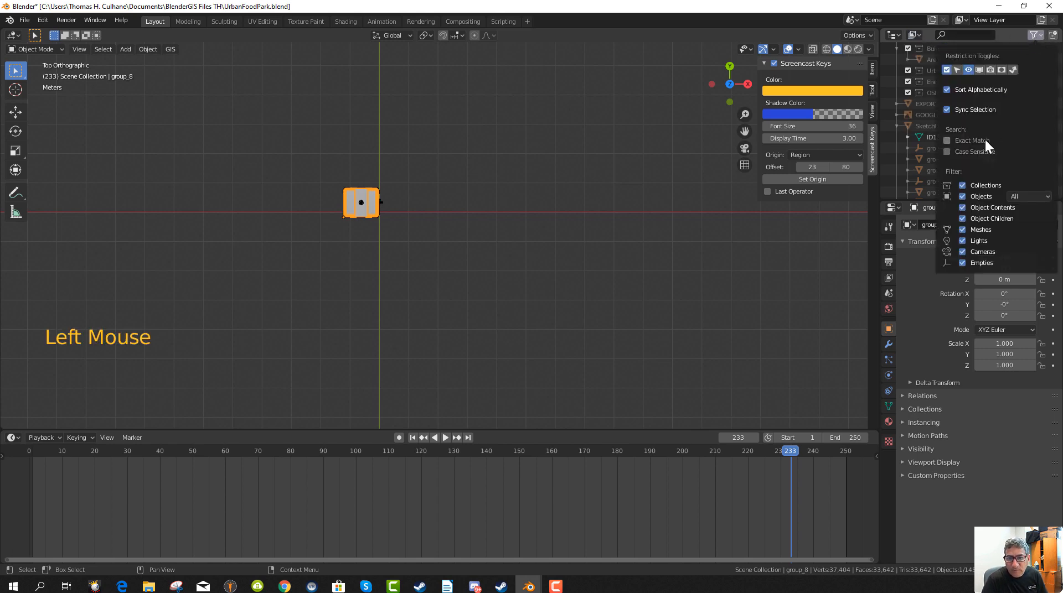
{"action": "left_click", "coordinate": [1029, 196]}
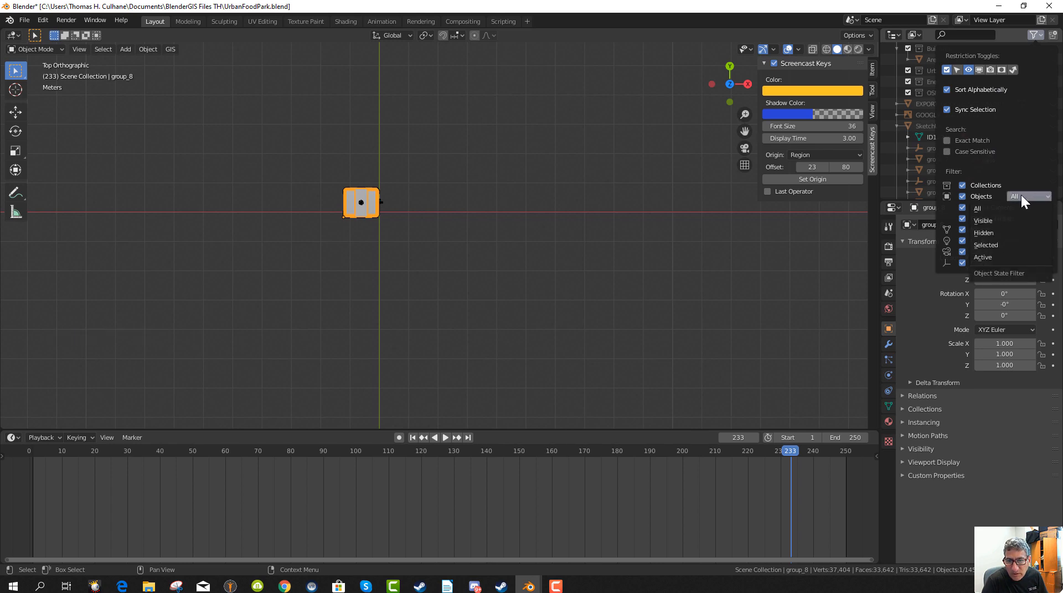
{"action": "left_click", "coordinate": [997, 221]}
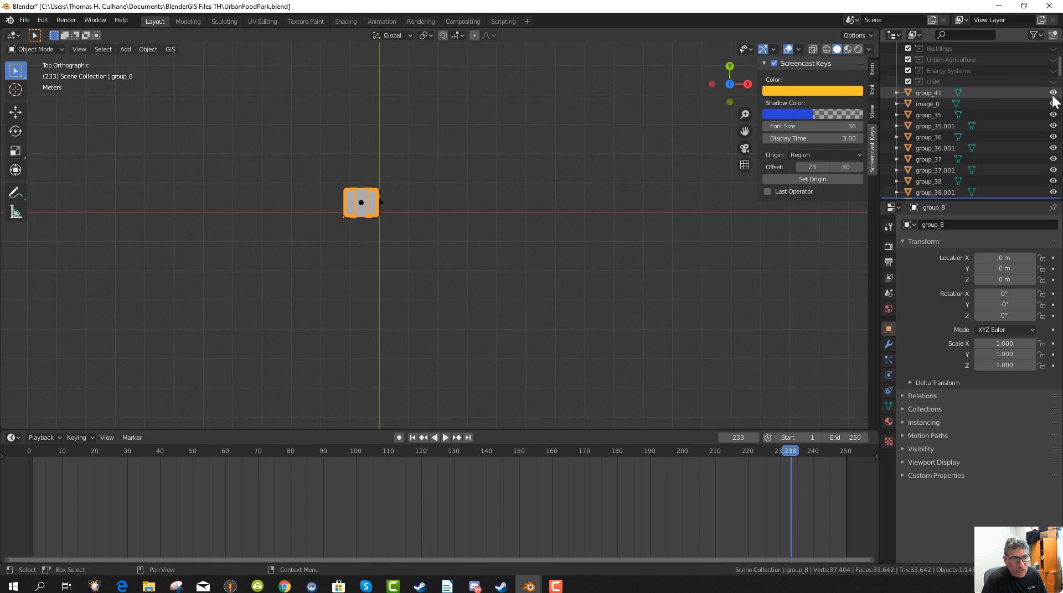
Hide group_41, image_0, group_38.001, and group_35, group_36 and group_37 together with their .001 copies.
{"action": "left_click_drag", "start_coordinate": [1053, 93], "coordinate": [1052, 158]}
{"action": "left_click", "coordinate": [1053, 93]}
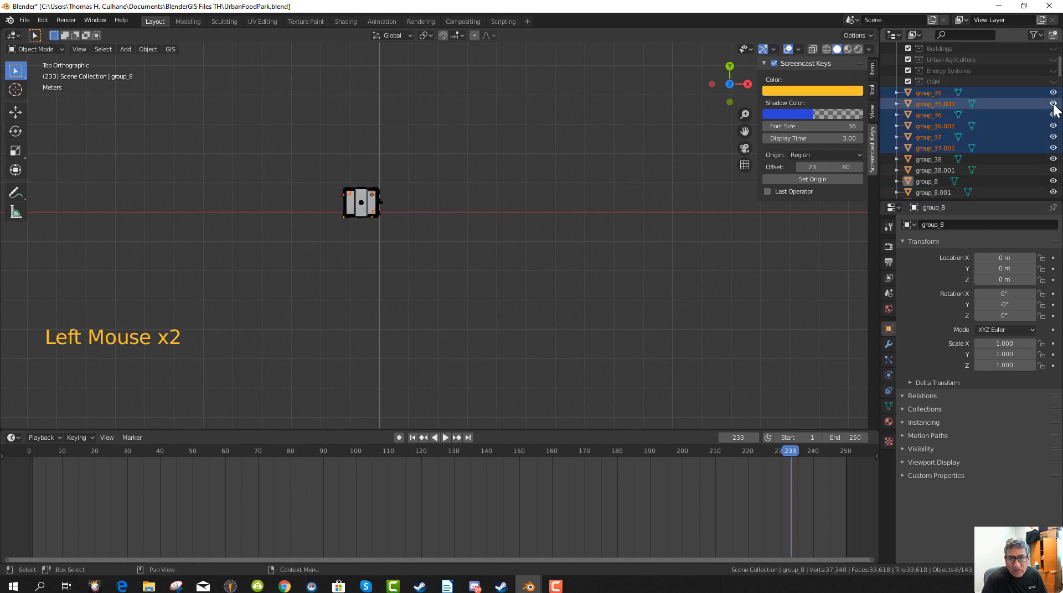
{"action": "left_click", "coordinate": [1053, 104]}
{"action": "left_click", "coordinate": [1053, 94]}
{"action": "left_click", "coordinate": [1053, 105]}
{"action": "left_click", "coordinate": [1054, 115]}
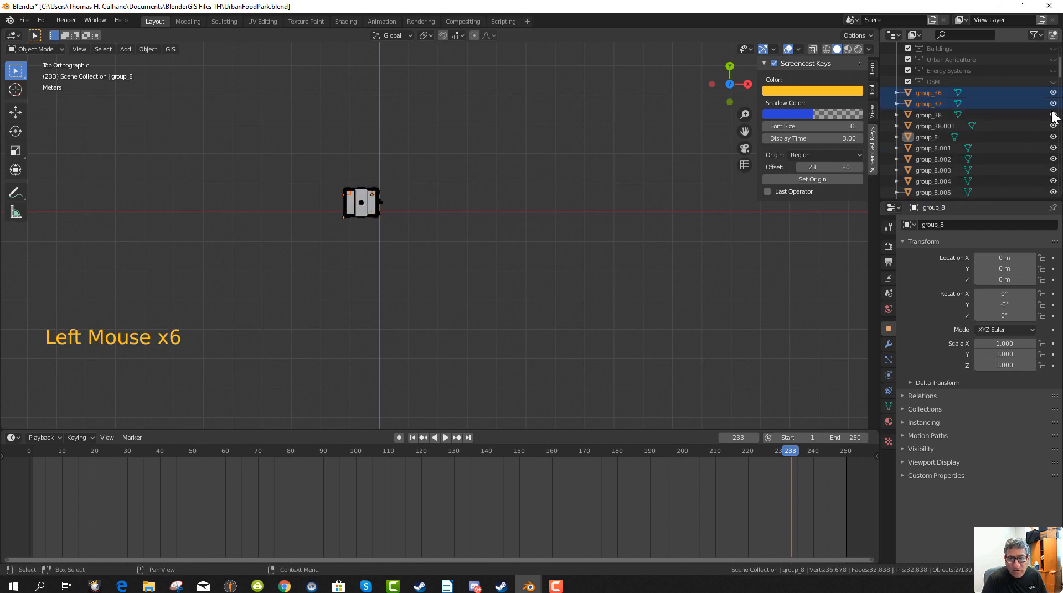
{"action": "left_click", "coordinate": [1053, 94]}
{"action": "left_click", "coordinate": [1053, 115]}
{"action": "left_click", "coordinate": [1053, 93]}
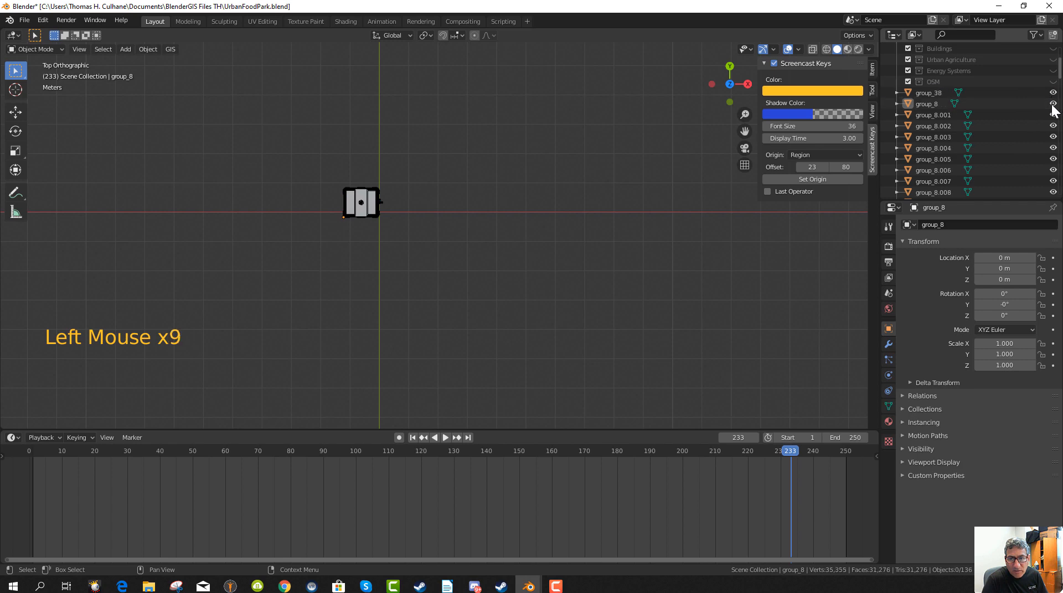
Hide group_8, its numbered copies except group_8.002, and group_9.
{"action": "left_click", "coordinate": [1053, 104]}
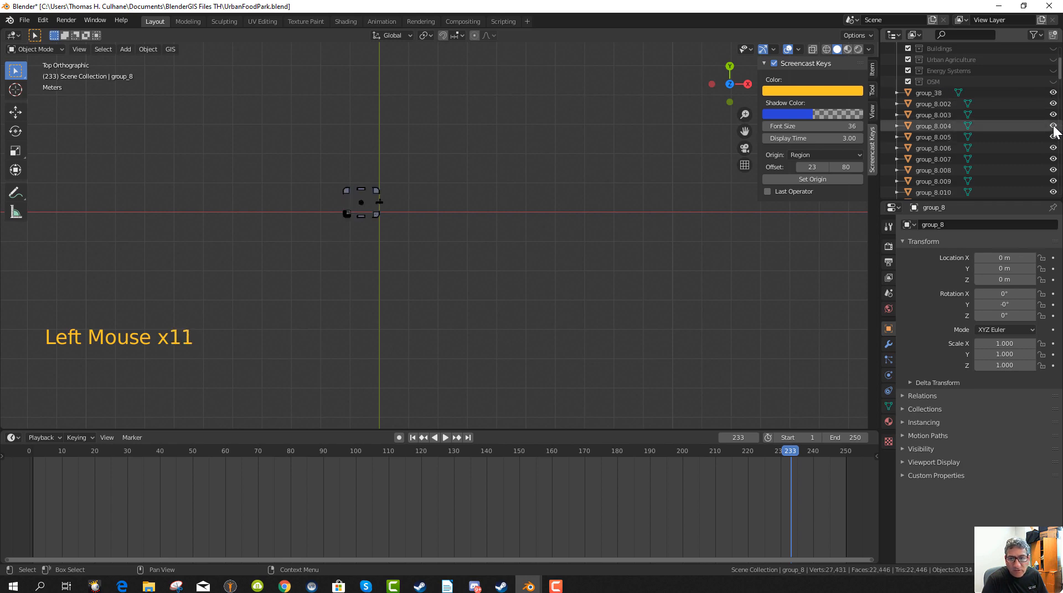
{"action": "left_click", "coordinate": [1052, 115]}
{"action": "left_click", "coordinate": [1052, 115]}
{"action": "left_click", "coordinate": [1053, 138]}
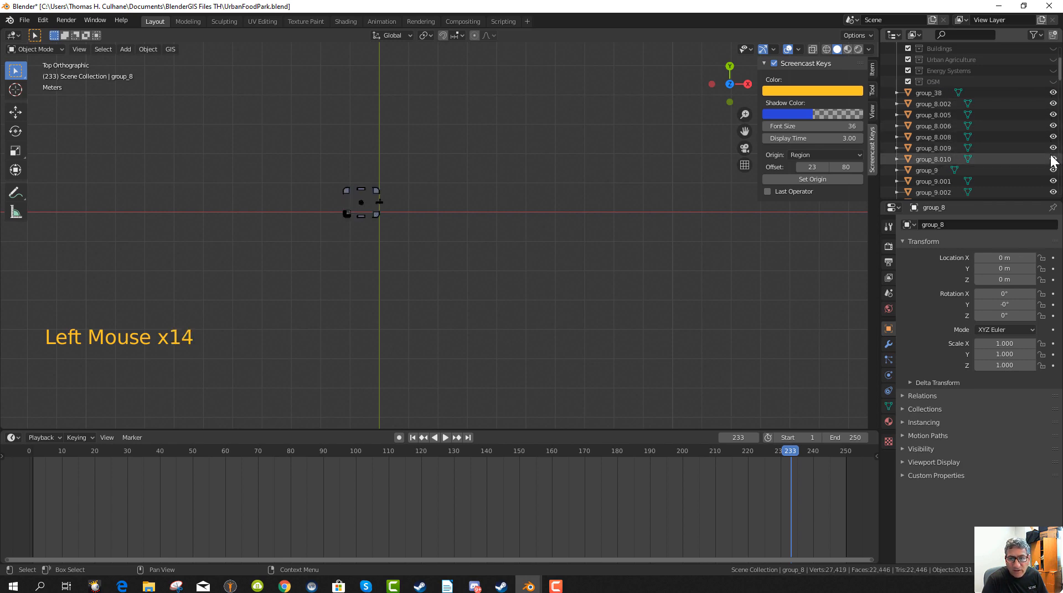
{"action": "left_click", "coordinate": [1053, 149]}
{"action": "left_click", "coordinate": [1053, 148]}
{"action": "left_click", "coordinate": [1052, 148]}
{"action": "left_click", "coordinate": [1052, 137]}
{"action": "left_click", "coordinate": [1053, 126]}
{"action": "left_click", "coordinate": [1053, 126]}
{"action": "left_click", "coordinate": [1053, 115]}
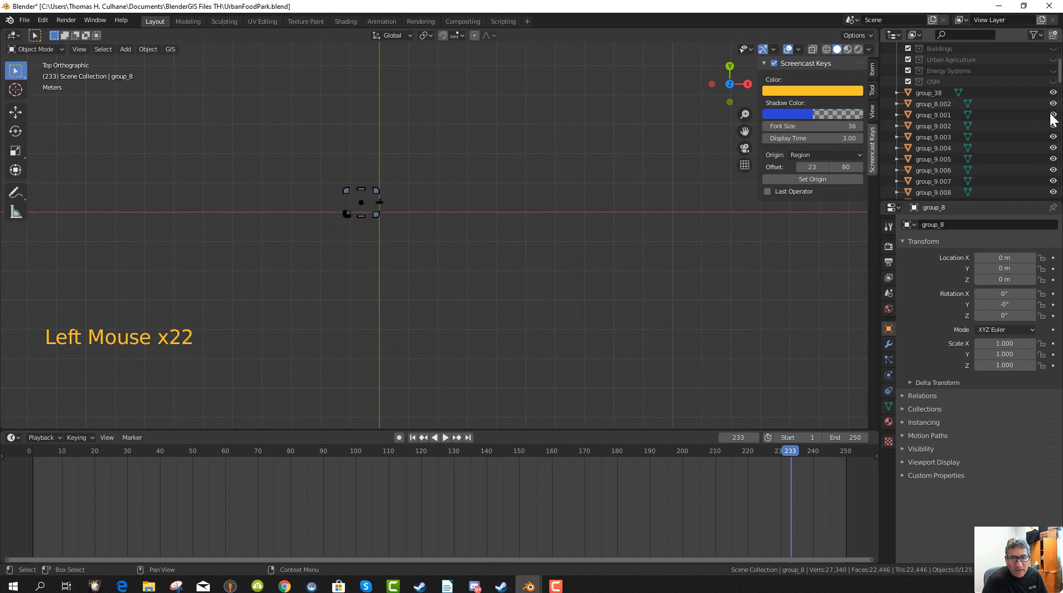
Select group_38, and box-select all the remaining tank parts near the origin in the viewport.
{"action": "scroll", "coordinate": [1031, 126], "scroll_direction": "up", "scroll_amount": 4}
{"action": "scroll", "coordinate": [1029, 122], "scroll_direction": "down", "scroll_amount": 2}
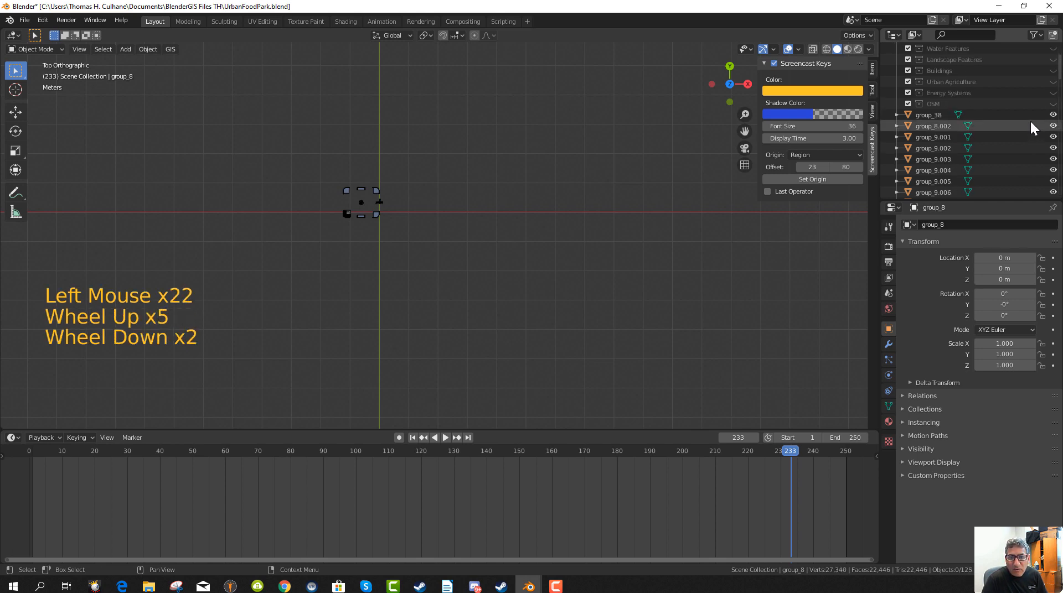
{"action": "left_click", "coordinate": [945, 115]}
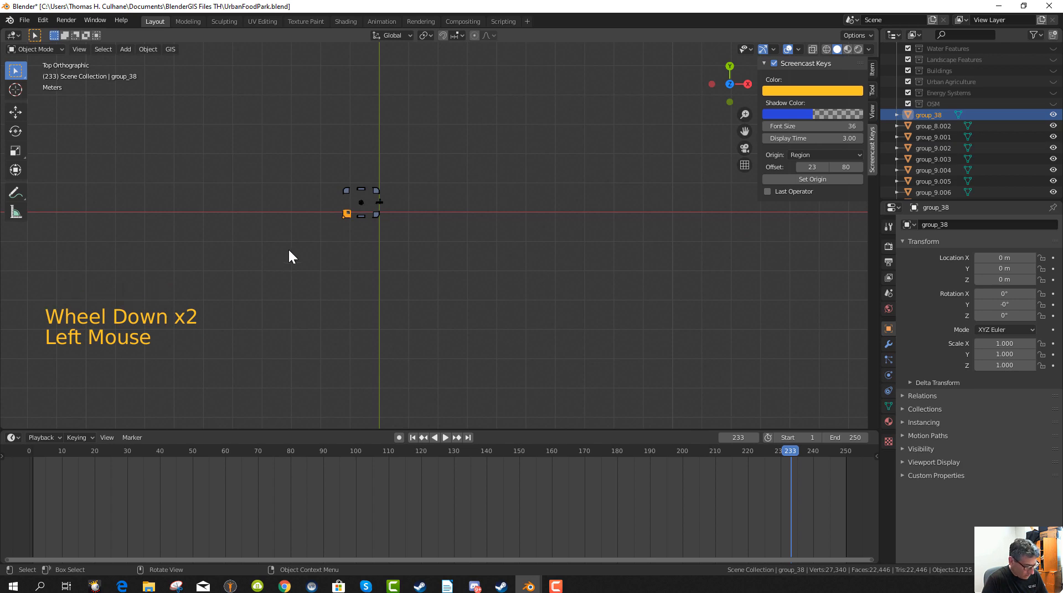
{"action": "key", "text": "b"}
{"action": "left_click_drag", "start_coordinate": [281, 167], "coordinate": [420, 254]}
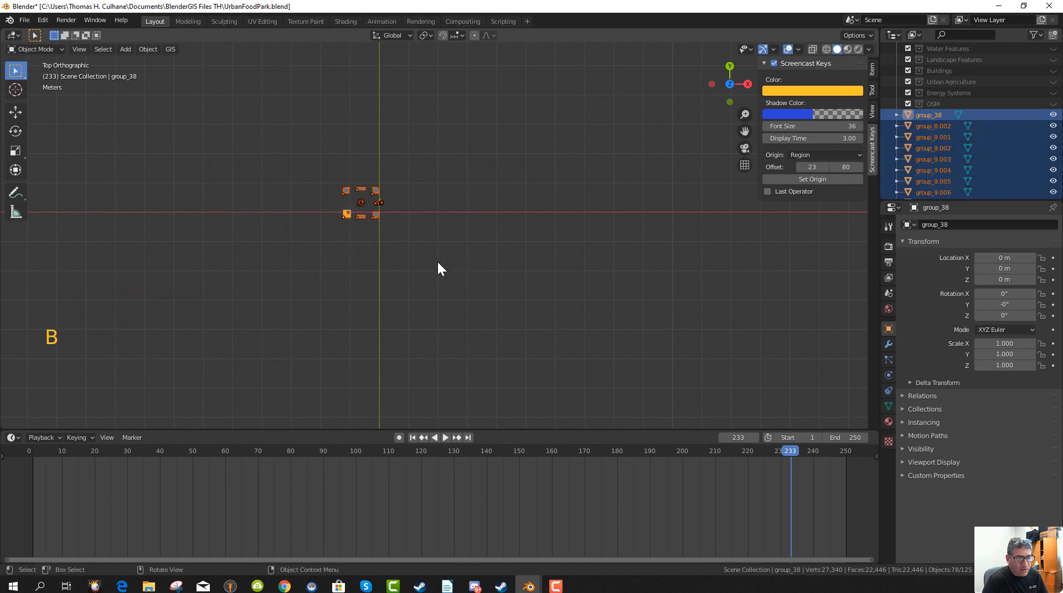
Set the outliner's object state filter to Selected.
{"action": "left_click", "coordinate": [1042, 35]}
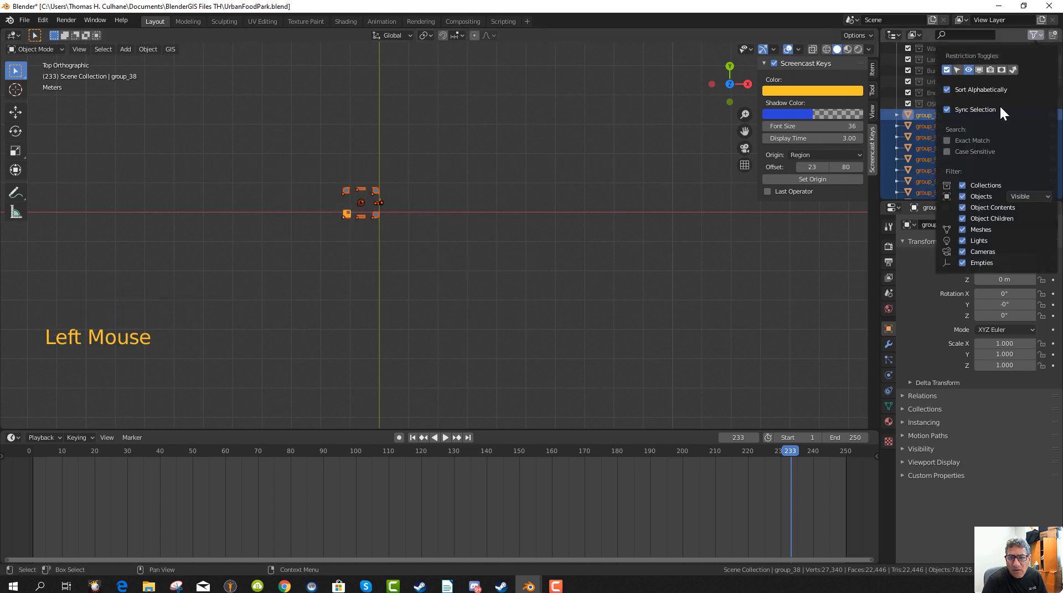
{"action": "left_click", "coordinate": [1039, 198]}
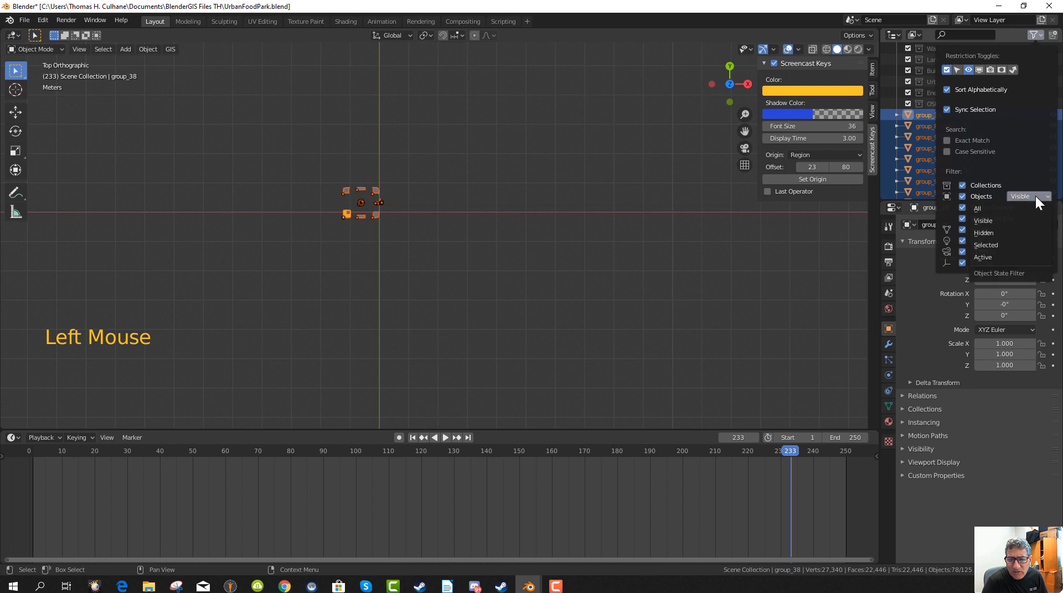
{"action": "left_click", "coordinate": [998, 244]}
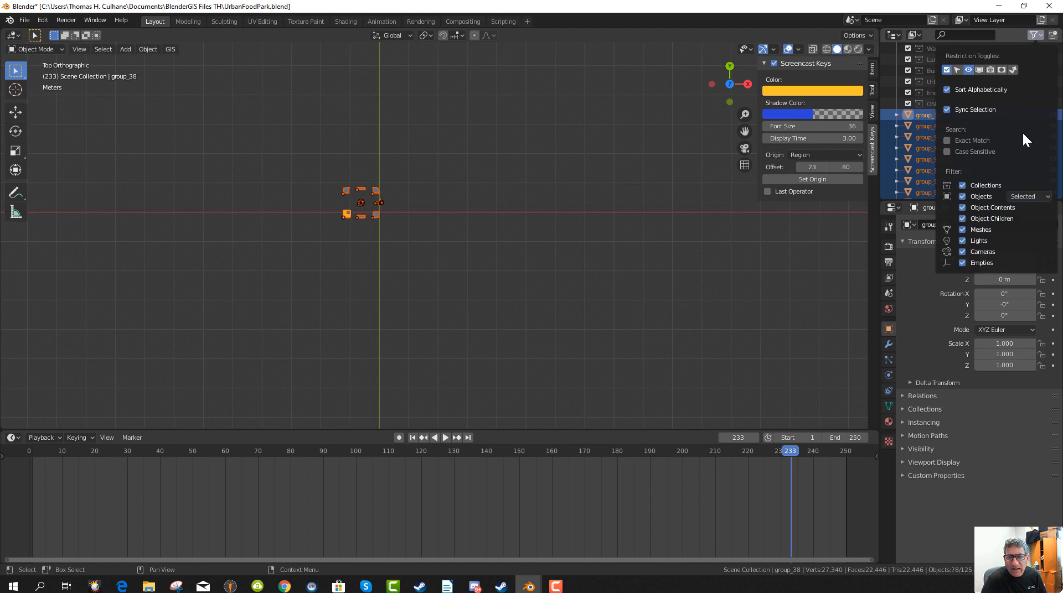
{"action": "scroll", "coordinate": [1003, 140], "scroll_direction": "down", "scroll_amount": 4}
{"action": "scroll", "coordinate": [1011, 143], "scroll_direction": "up", "scroll_amount": 5}
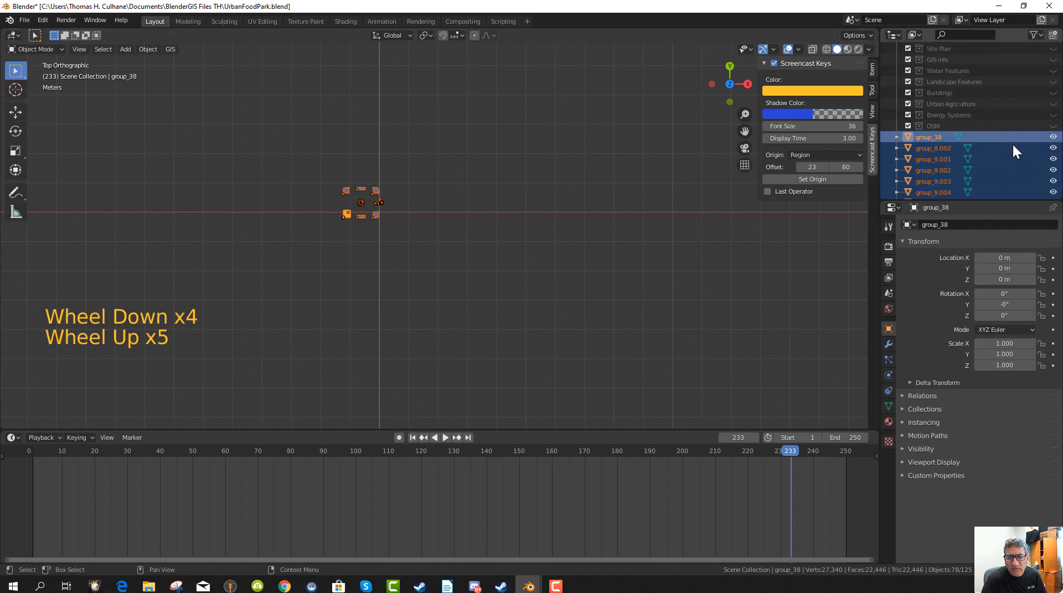
Hide group_38 and the entries just below it in the outliner, and inspect the tank parts remaining in the viewport.
{"action": "left_click_drag", "start_coordinate": [1052, 138], "coordinate": [1053, 162]}
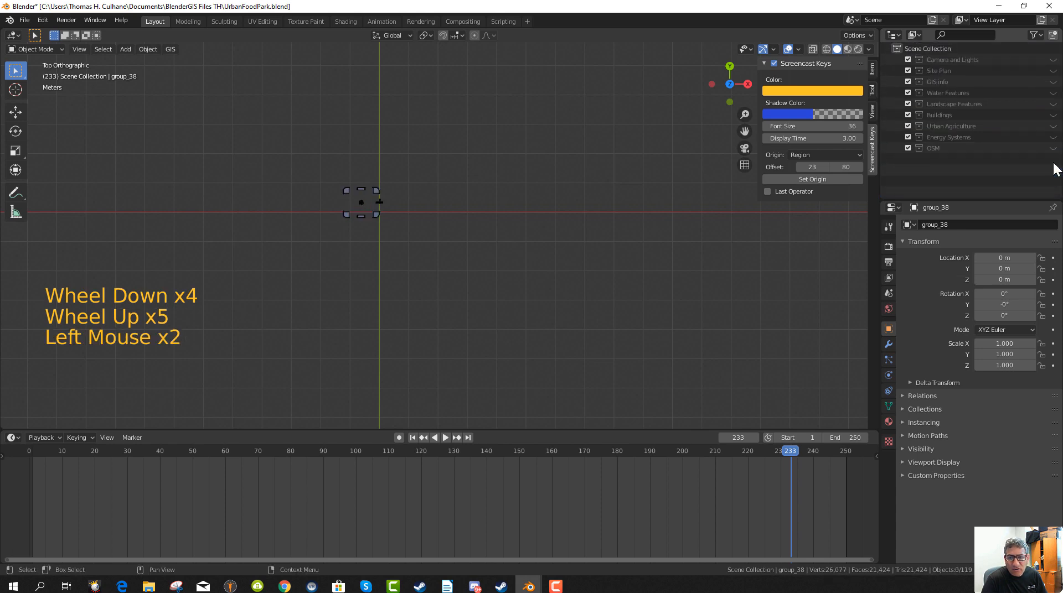
{"action": "scroll", "coordinate": [1029, 138], "scroll_direction": "up", "scroll_amount": 15}
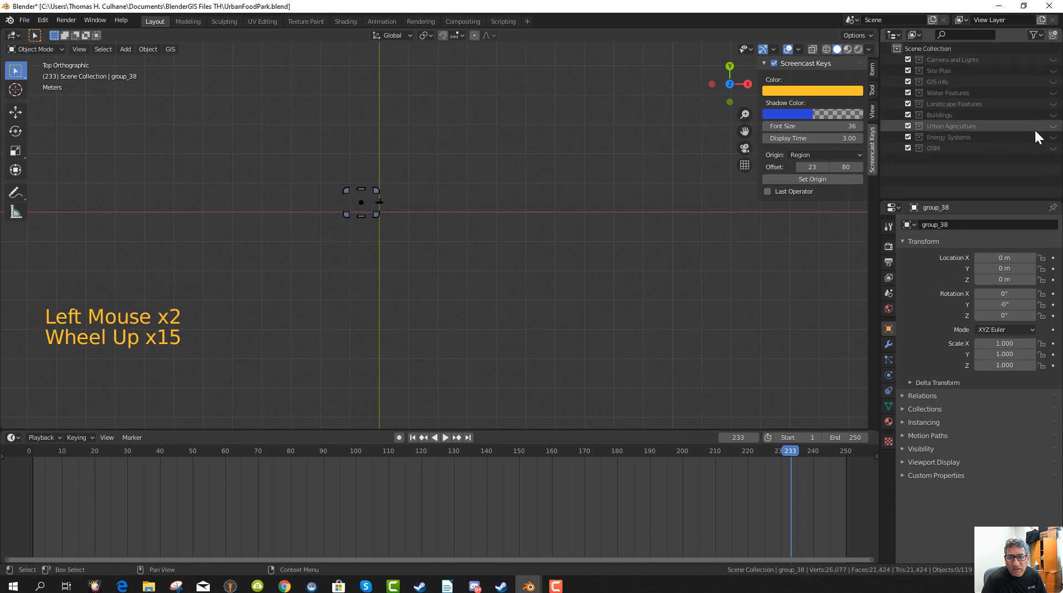
{"action": "scroll", "coordinate": [1024, 113], "scroll_direction": "up", "scroll_amount": 5}
{"action": "left_click", "coordinate": [388, 214]}
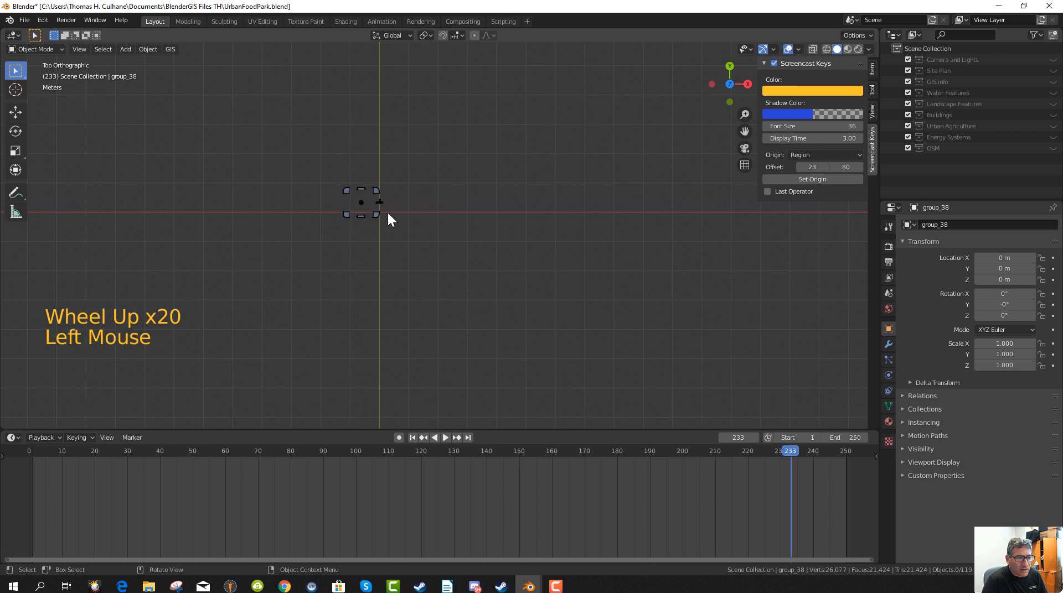
{"action": "scroll", "coordinate": [382, 223], "scroll_direction": "up", "scroll_amount": 6}
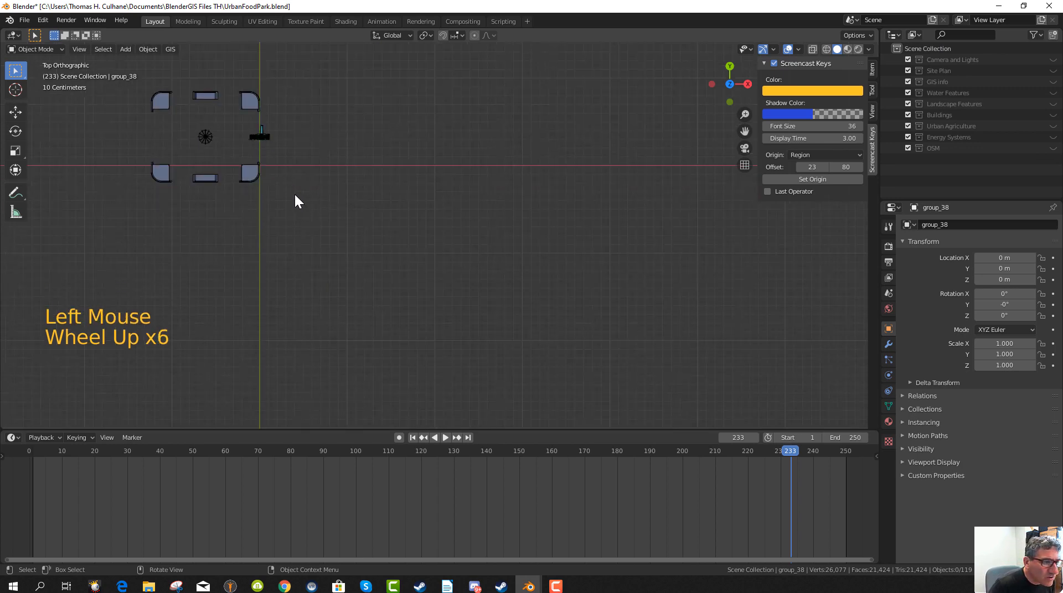
{"action": "scroll", "coordinate": [240, 186], "scroll_direction": "down", "scroll_amount": 5}
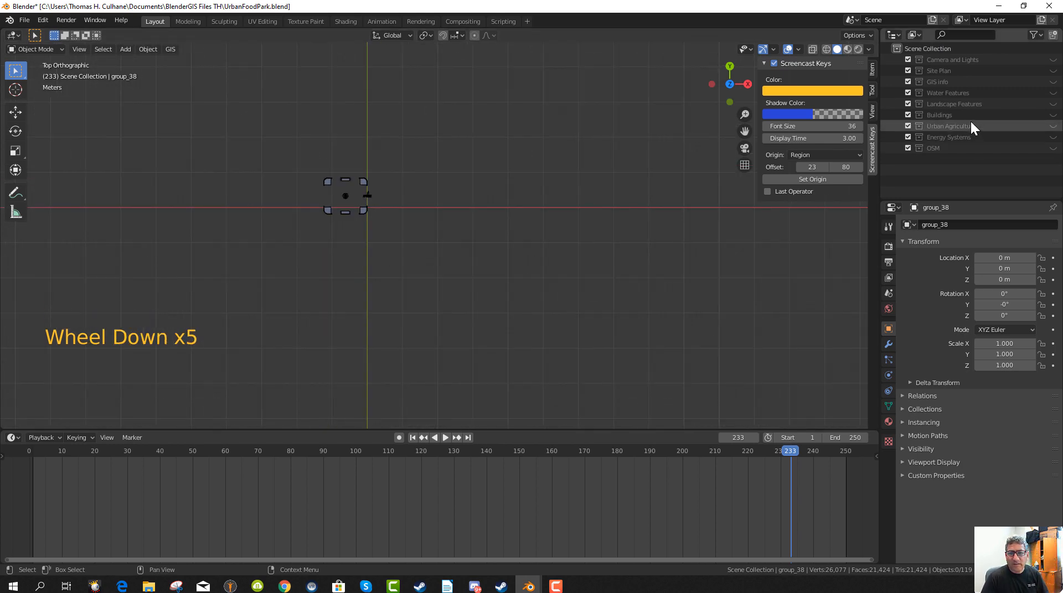
Set the outliner's object state filter to All.
{"action": "scroll", "coordinate": [985, 105], "scroll_direction": "up", "scroll_amount": 4}
{"action": "left_click", "coordinate": [1036, 33]}
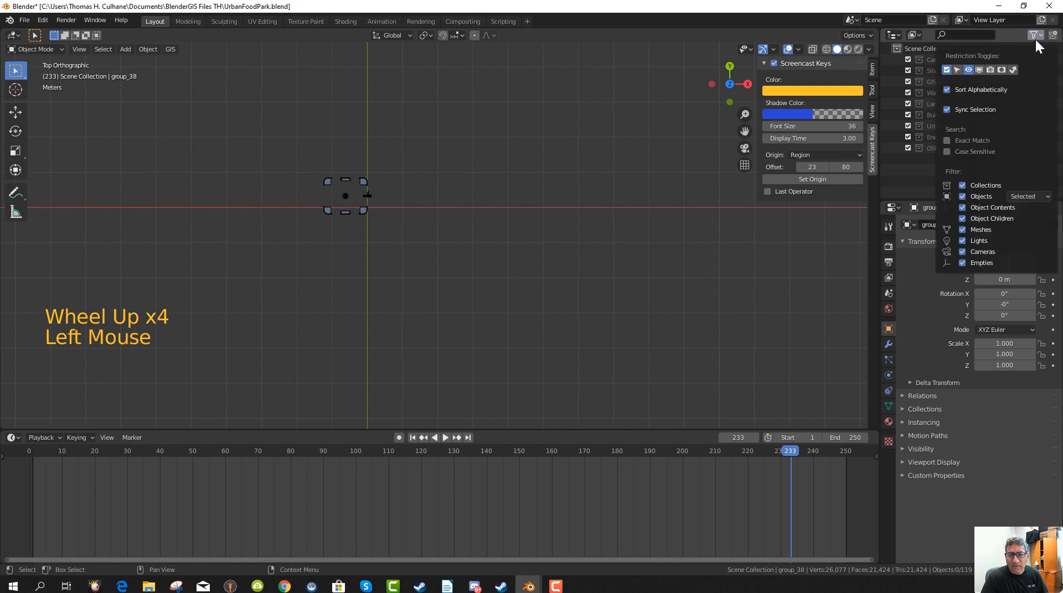
{"action": "left_click", "coordinate": [1048, 198]}
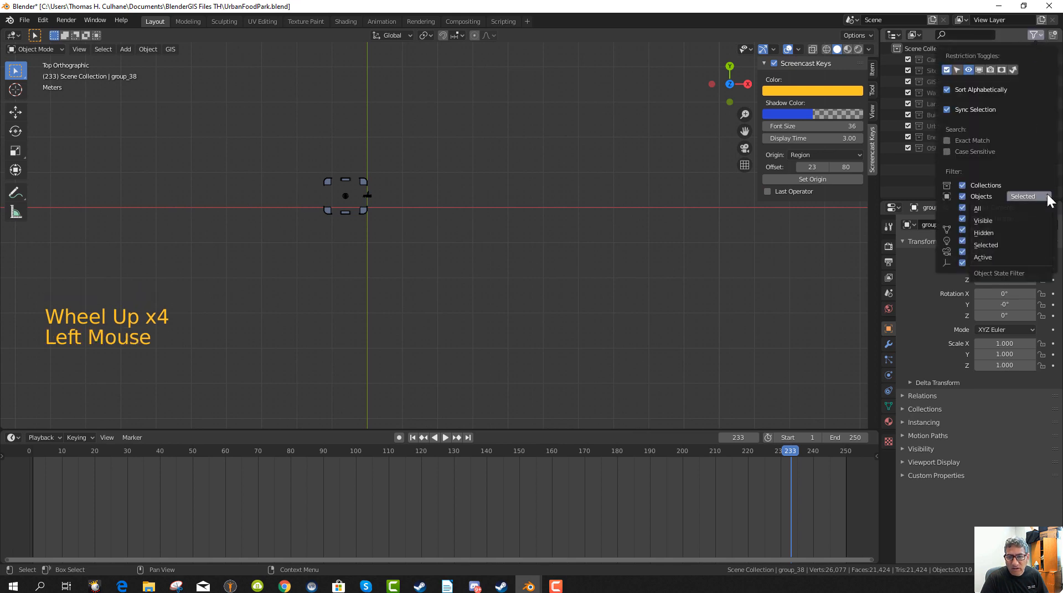
{"action": "left_click", "coordinate": [1004, 208]}
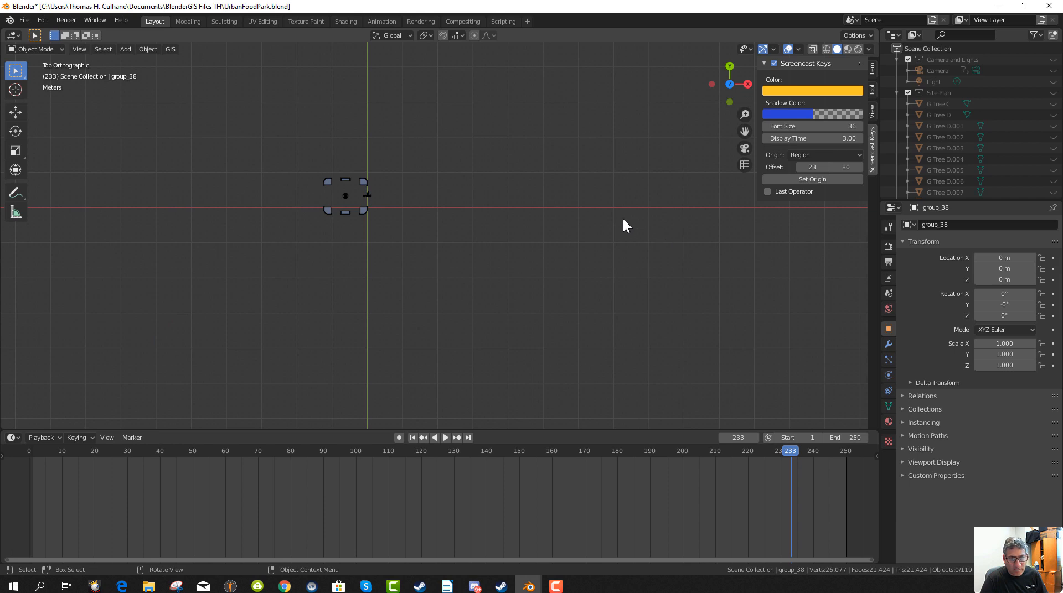
Show the Camera and Lights and Site Plan collections together with all the objects inside them.
{"action": "scroll", "coordinate": [609, 243], "scroll_direction": "down", "scroll_amount": 3}
{"action": "scroll", "coordinate": [609, 243], "scroll_direction": "up", "scroll_amount": 5}
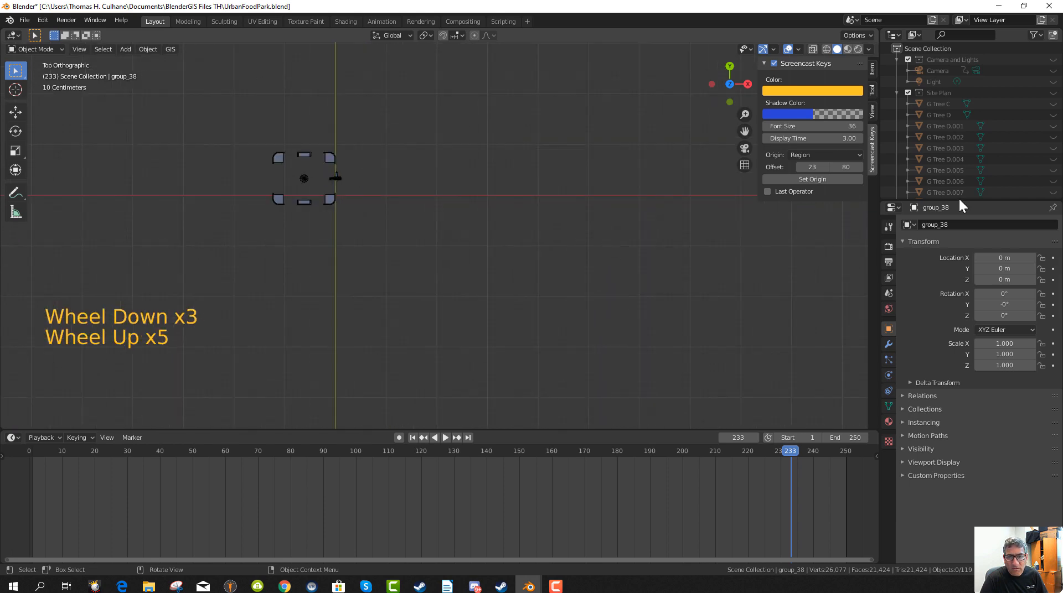
{"action": "scroll", "coordinate": [1052, 139], "scroll_direction": "up", "scroll_amount": 4}
{"action": "mouse_move", "coordinate": [1060, 65]}
{"action": "left_mouse_down"}
{"action": "mouse_move", "coordinate": [1059, 166]}
{"action": "mouse_move", "coordinate": [1058, 42]}
{"action": "mouse_move", "coordinate": [1055, 58]}
{"action": "left_mouse_up"}
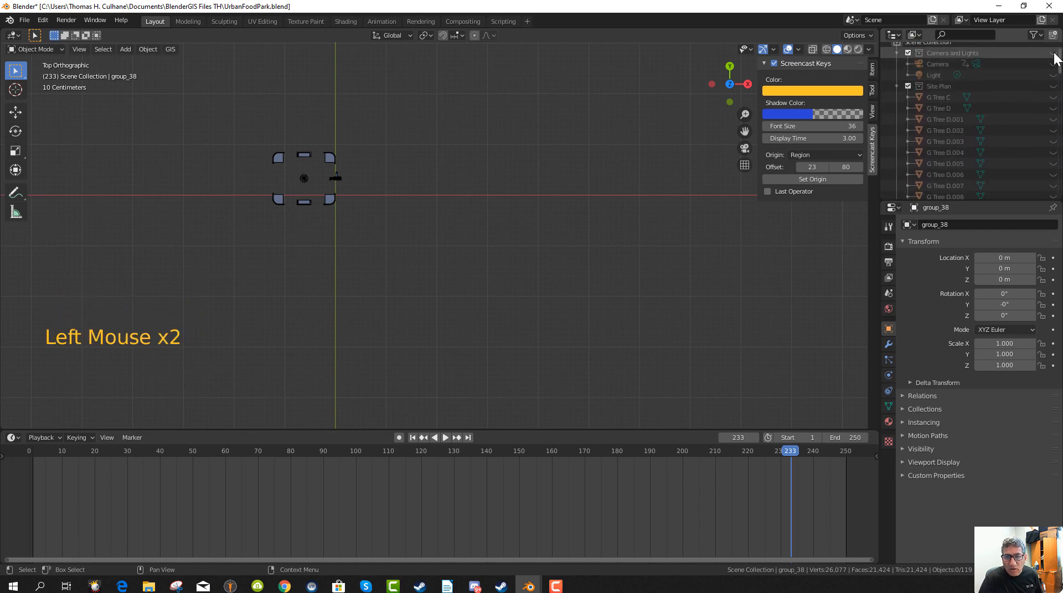
{"action": "left_click", "coordinate": [1053, 53]}
{"action": "scroll", "coordinate": [1042, 71], "scroll_direction": "up", "scroll_amount": 2}
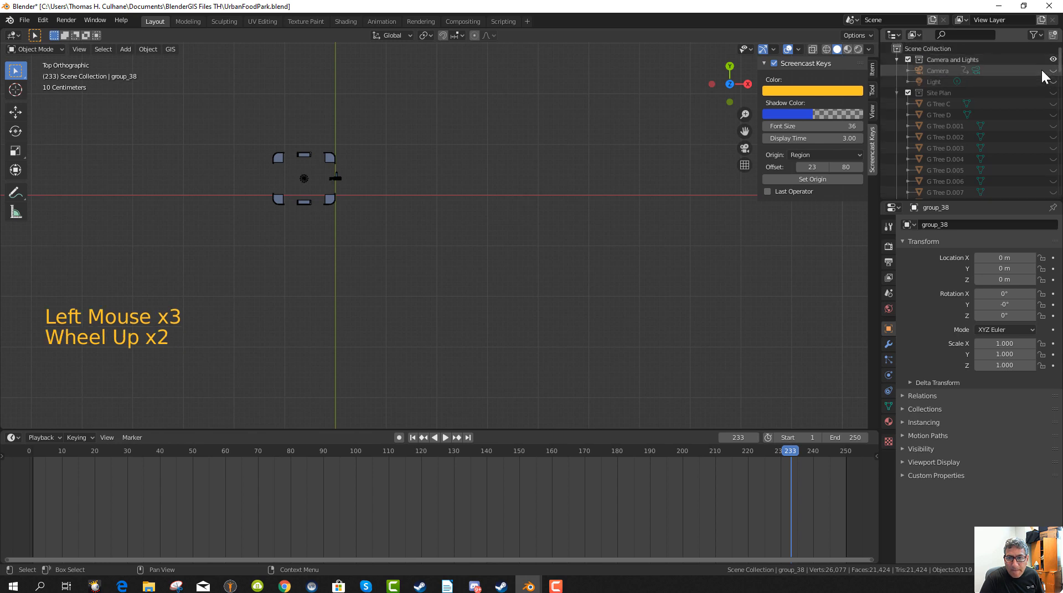
{"action": "left_click", "coordinate": [1052, 82], "text": "shift"}
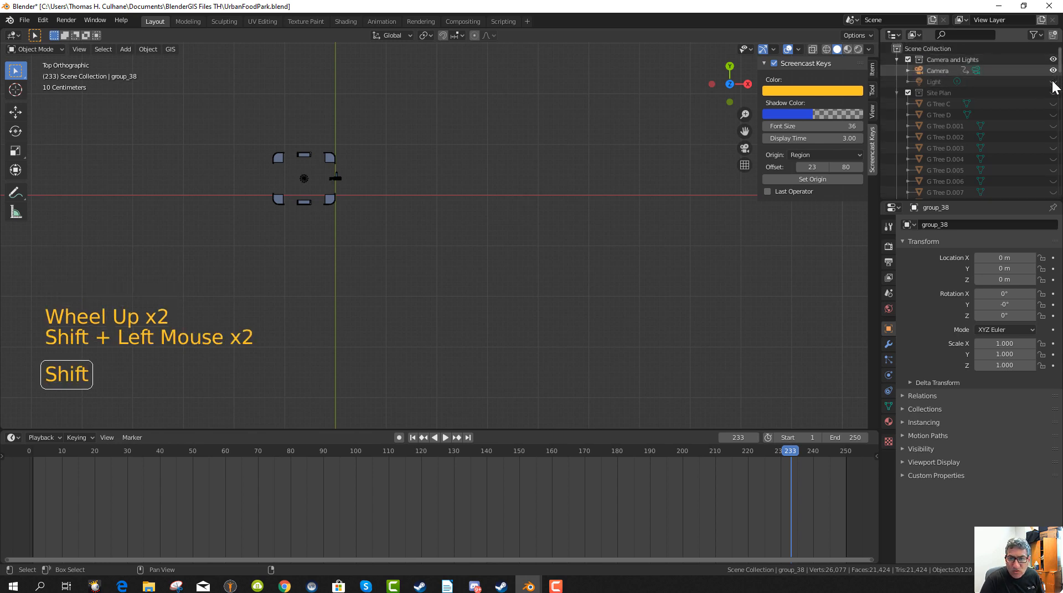
{"action": "left_click", "coordinate": [1053, 93], "text": "shift"}
{"action": "left_click", "coordinate": [1053, 93], "text": "shift"}
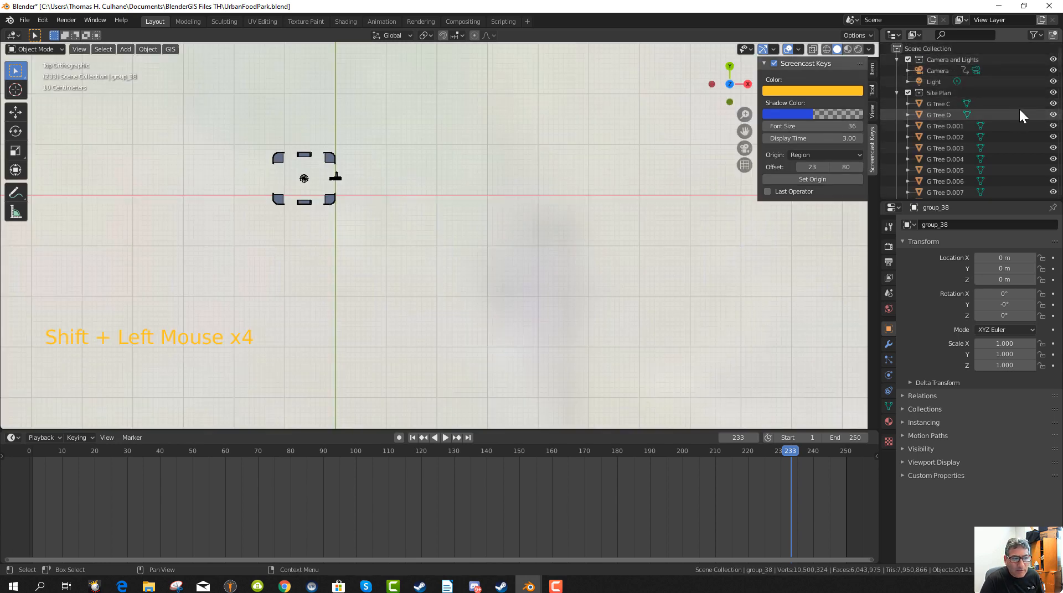
View the whole site plan at an angle, and hide the Site Plan and Camera and Lights collections.
{"action": "scroll", "coordinate": [1018, 107], "scroll_direction": "down", "scroll_amount": 4}
{"action": "scroll", "coordinate": [622, 181], "scroll_direction": "down", "scroll_amount": 6}
{"action": "scroll", "coordinate": [624, 177], "scroll_direction": "down", "scroll_amount": 20}
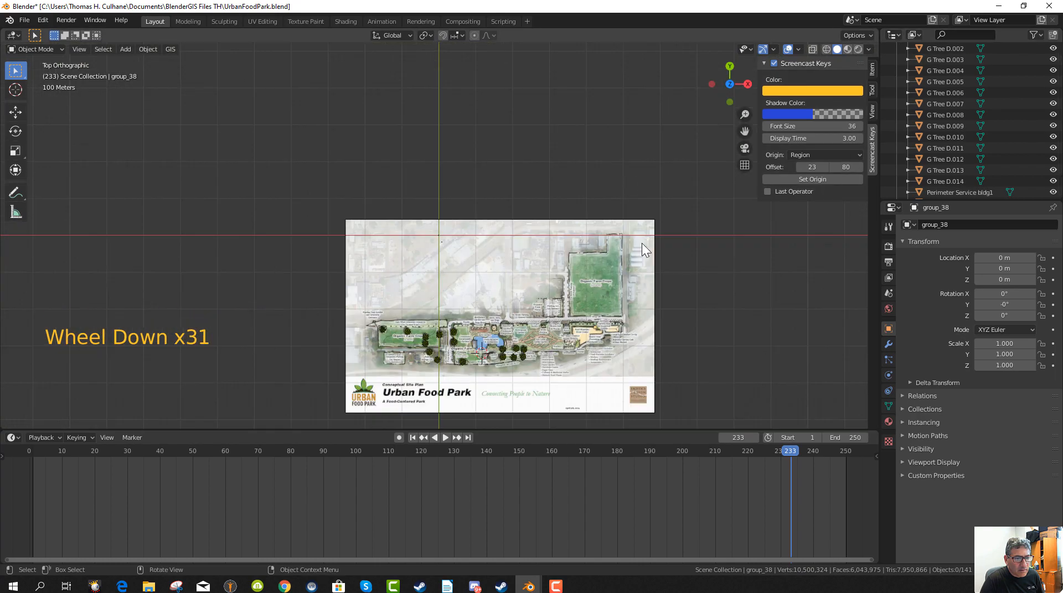
{"action": "middle_click_drag", "start_coordinate": [640, 237], "coordinate": [642, 166]}
{"action": "scroll", "coordinate": [1049, 110], "scroll_direction": "up", "scroll_amount": 10}
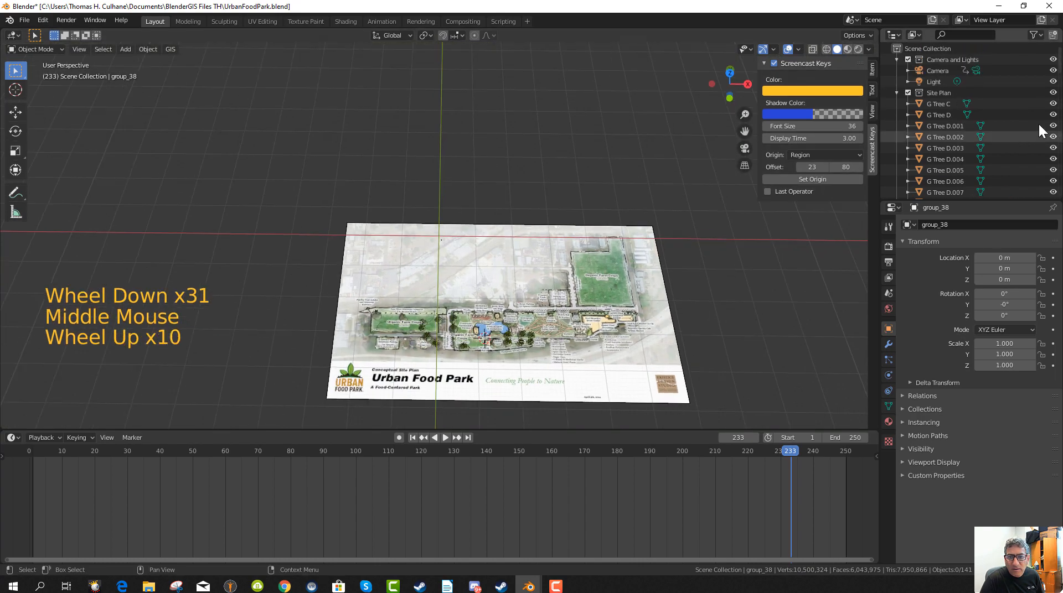
{"action": "left_click", "coordinate": [1053, 93]}
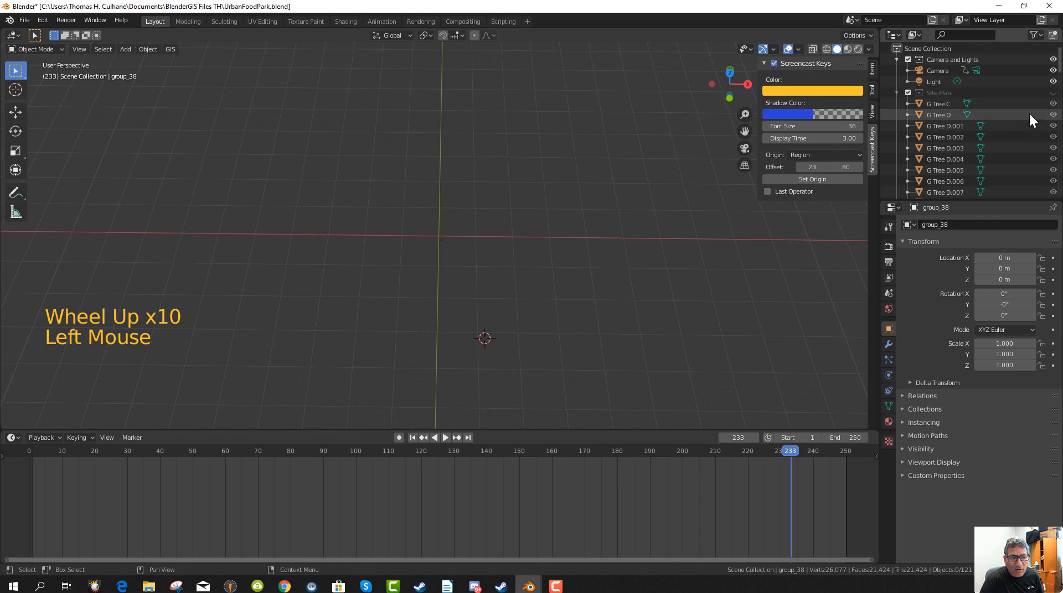
{"action": "left_click", "coordinate": [1053, 81]}
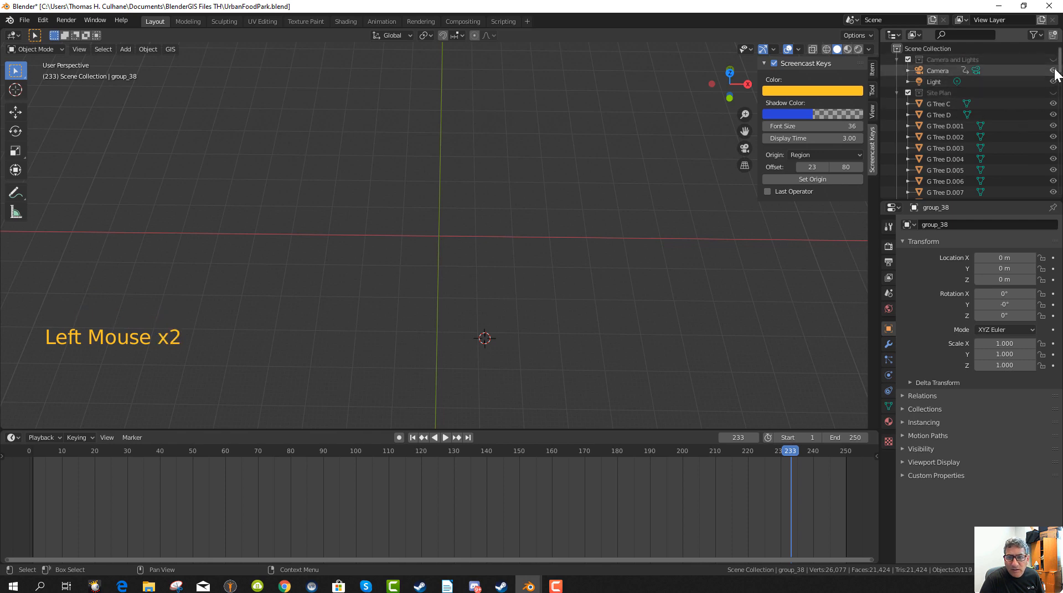
Find the SketchUp parent object in the outliner, select it and make it visible.
{"action": "scroll", "coordinate": [1026, 109], "scroll_direction": "down", "scroll_amount": 13}
{"action": "scroll", "coordinate": [1025, 108], "scroll_direction": "up", "scroll_amount": 4}
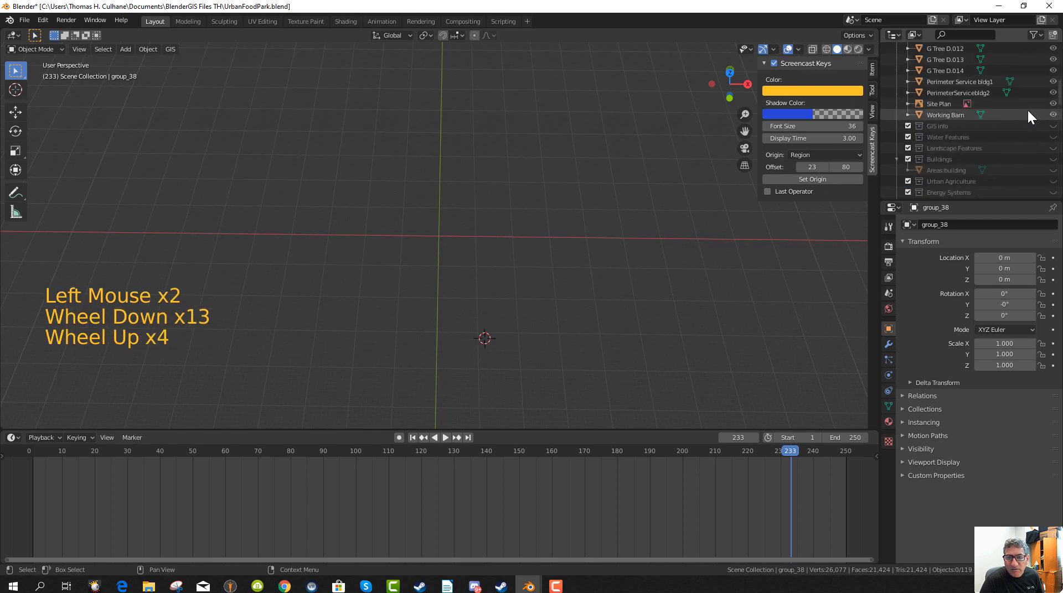
{"action": "scroll", "coordinate": [1028, 108], "scroll_direction": "down", "scroll_amount": 7}
{"action": "scroll", "coordinate": [1030, 113], "scroll_direction": "down", "scroll_amount": 6}
{"action": "scroll", "coordinate": [1029, 111], "scroll_direction": "up", "scroll_amount": 7}
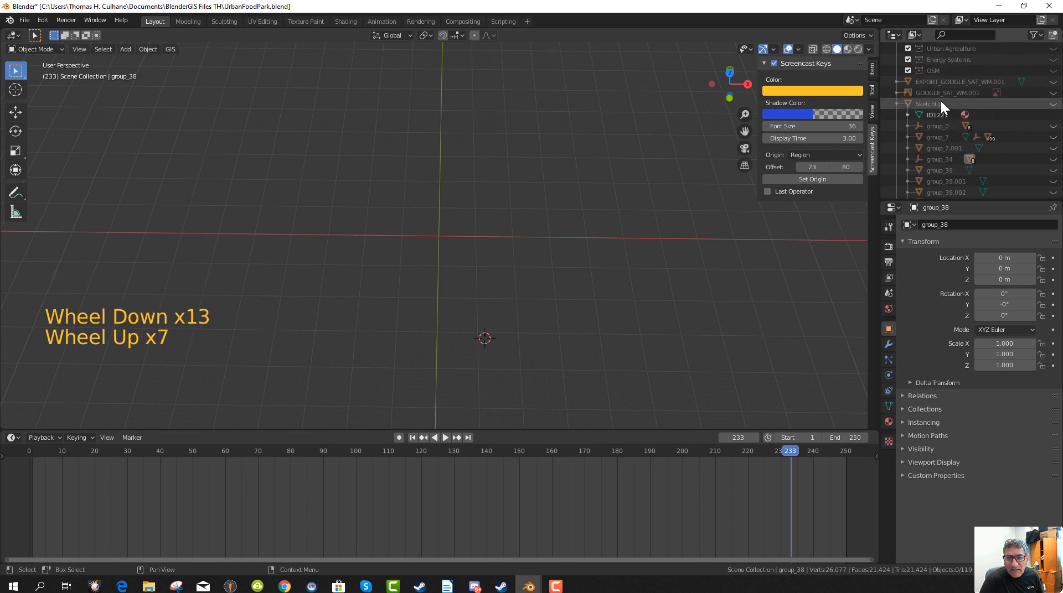
{"action": "left_click", "coordinate": [991, 105]}
{"action": "left_click", "coordinate": [1054, 104]}
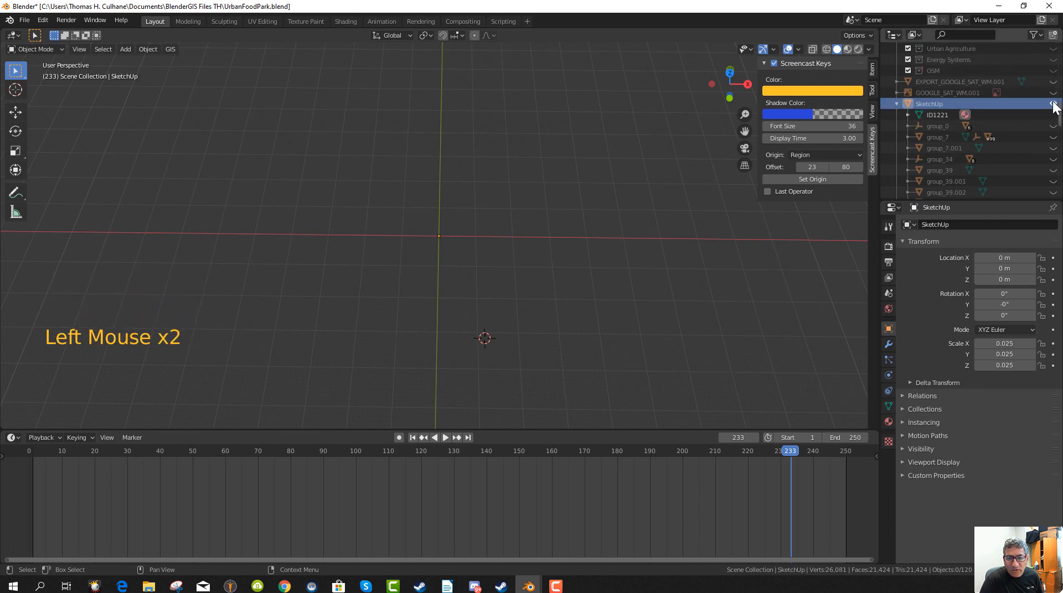
{"action": "scroll", "coordinate": [435, 246], "scroll_direction": "up", "scroll_amount": 20}
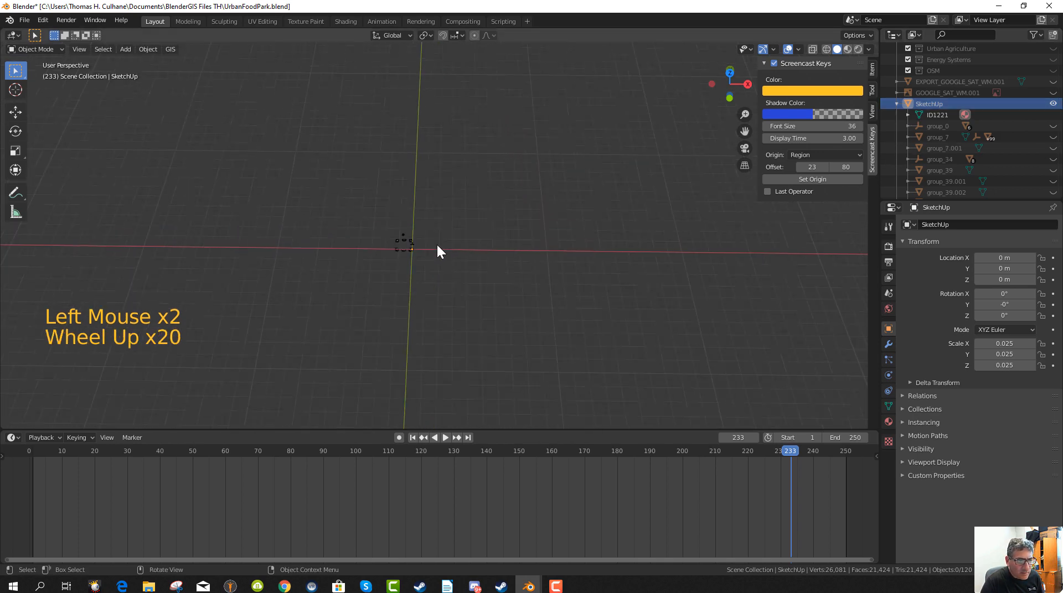
{"action": "scroll", "coordinate": [440, 247], "scroll_direction": "up", "scroll_amount": 6}
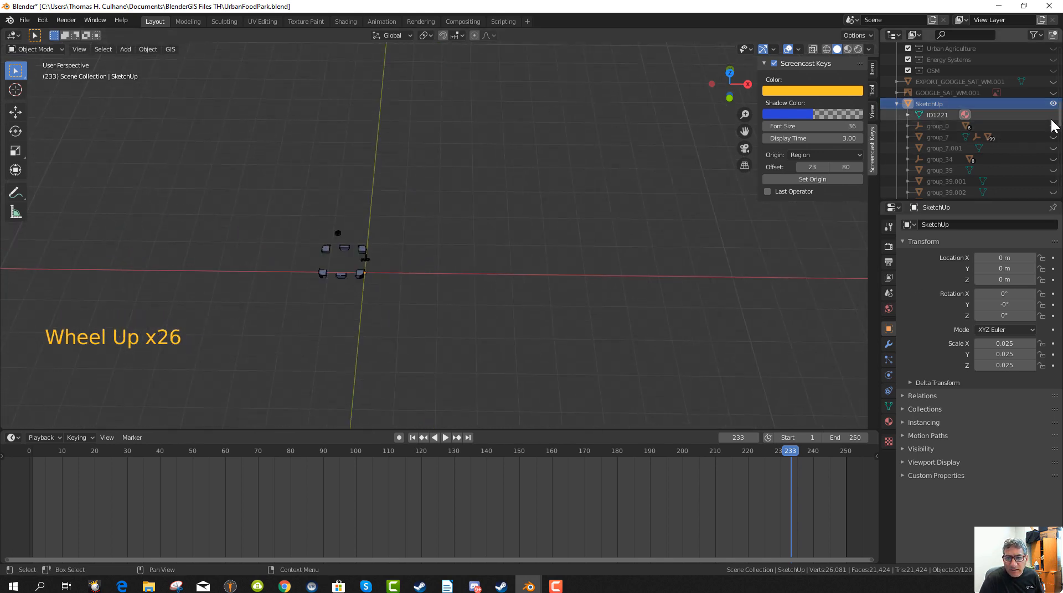
Rename the SketchUp parent object as IBC TANK.
{"action": "left_click", "coordinate": [931, 104]}
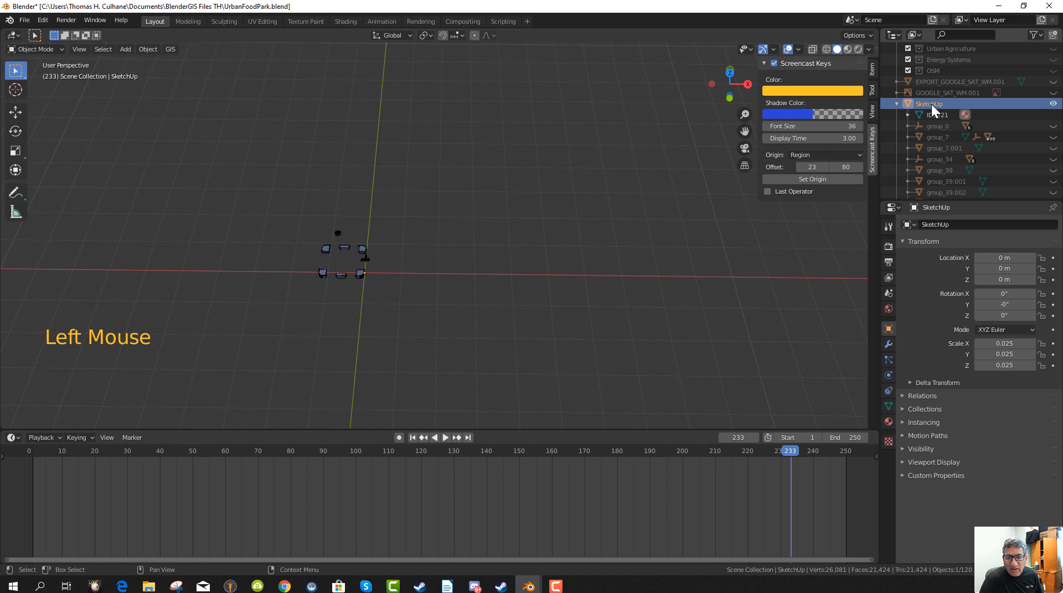
{"action": "right_click", "coordinate": [931, 101]}
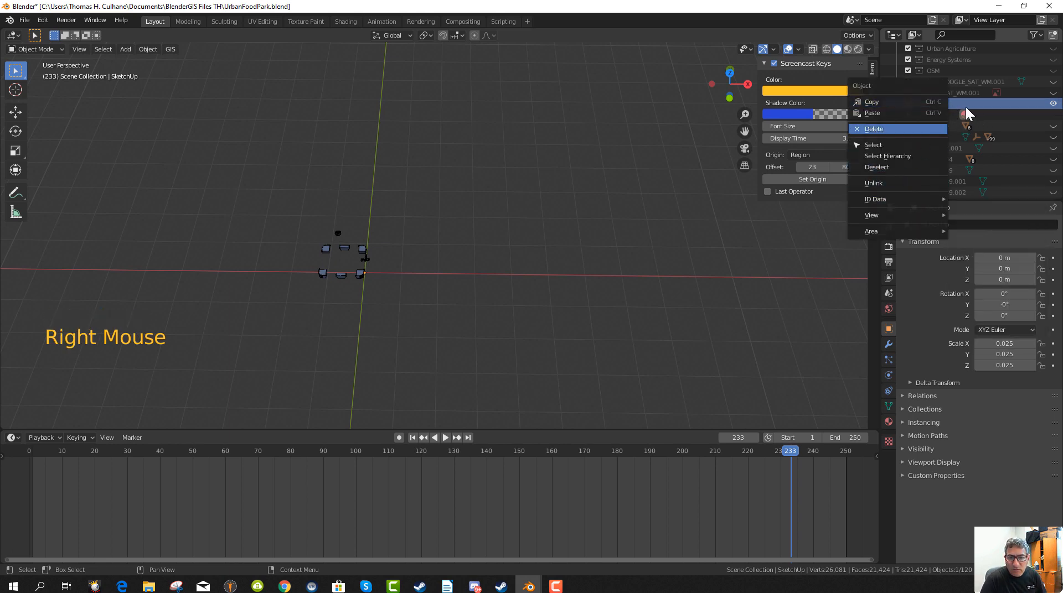
{"action": "triple_click", "coordinate": [930, 101]}
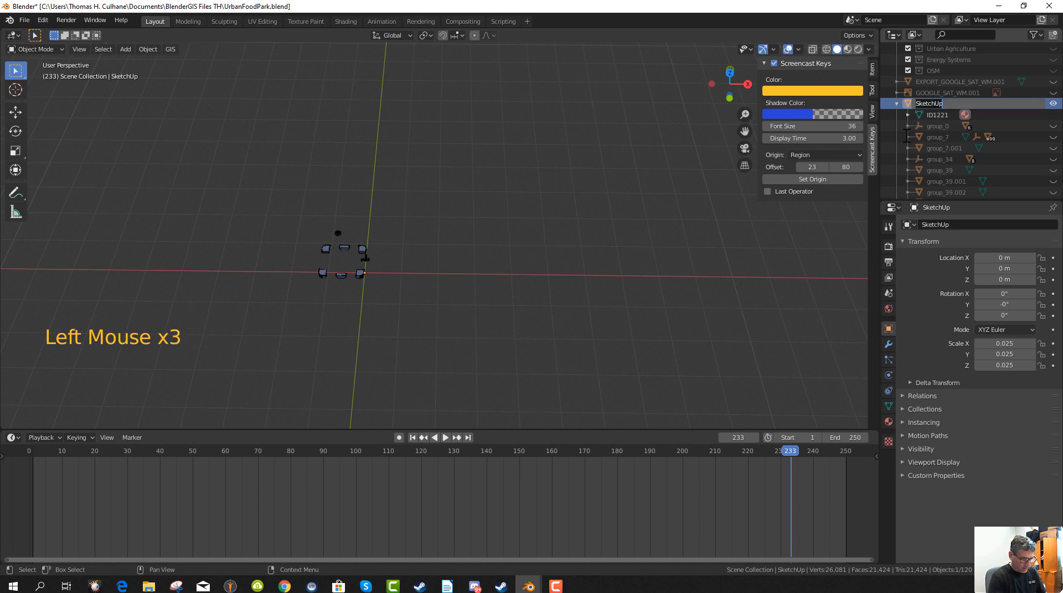
{"action": "key", "text": "shift"}
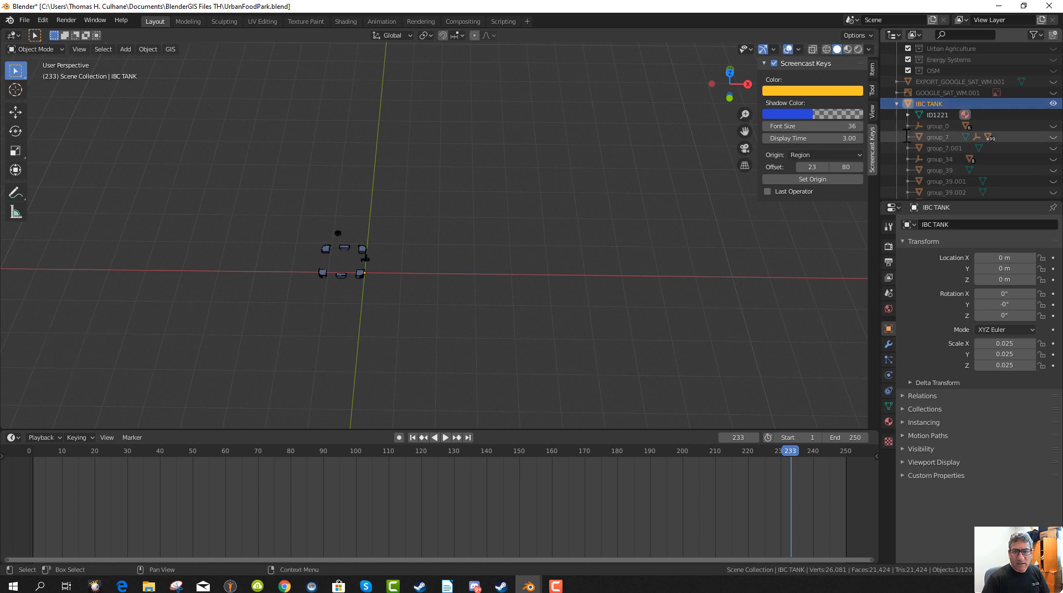
Make the IBC TANK child objects from group_0 through group_39.007 visible in the outliner.
{"action": "left_click", "coordinate": [1055, 132]}
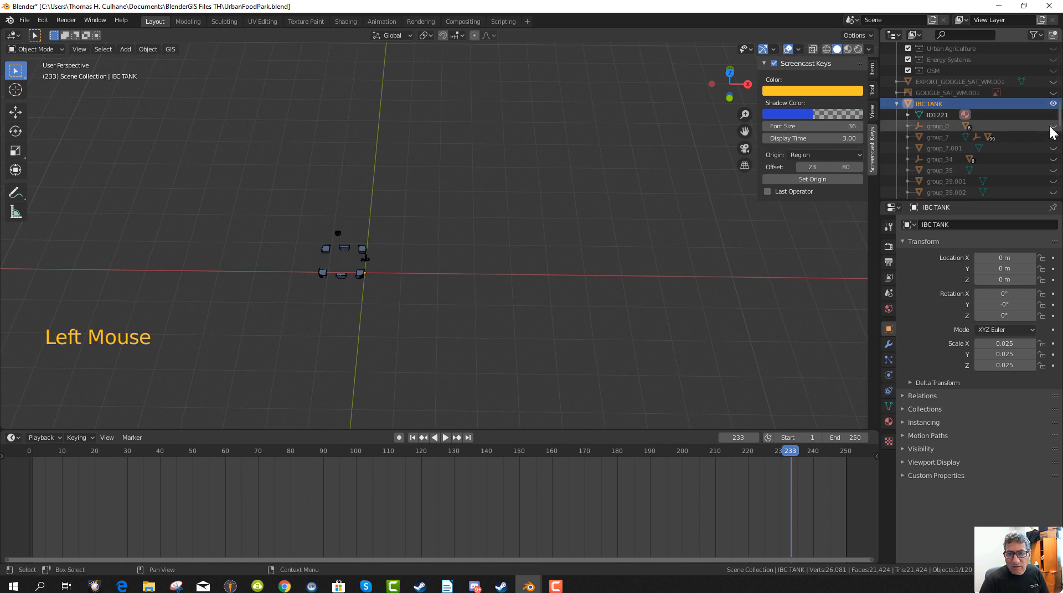
{"action": "left_click_drag", "start_coordinate": [1054, 149], "coordinate": [1054, 193]}
{"action": "scroll", "coordinate": [1038, 160], "scroll_direction": "down", "scroll_amount": 2}
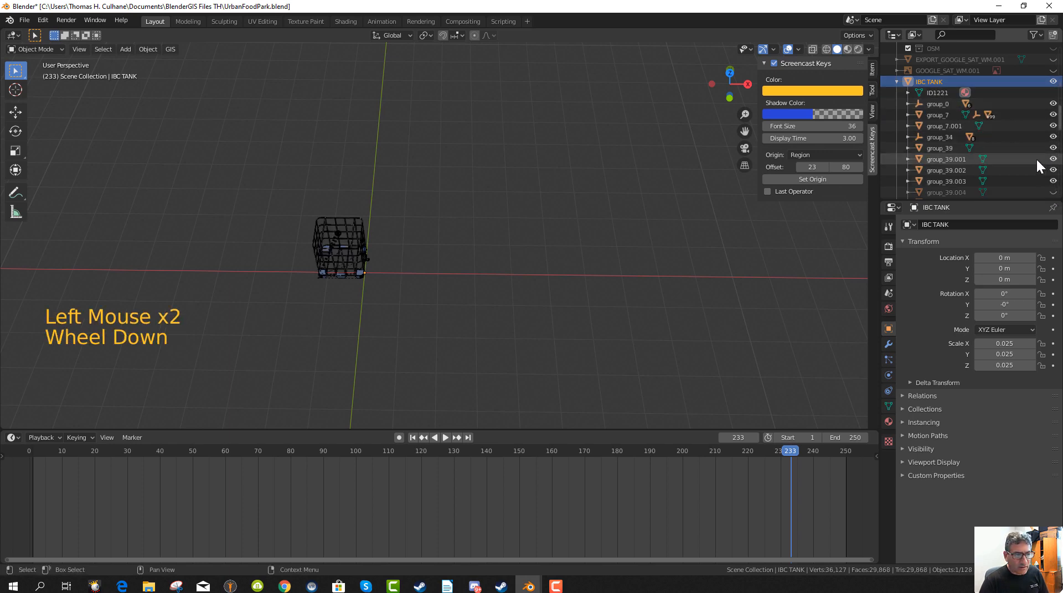
{"action": "scroll", "coordinate": [1052, 171], "scroll_direction": "down", "scroll_amount": 1}
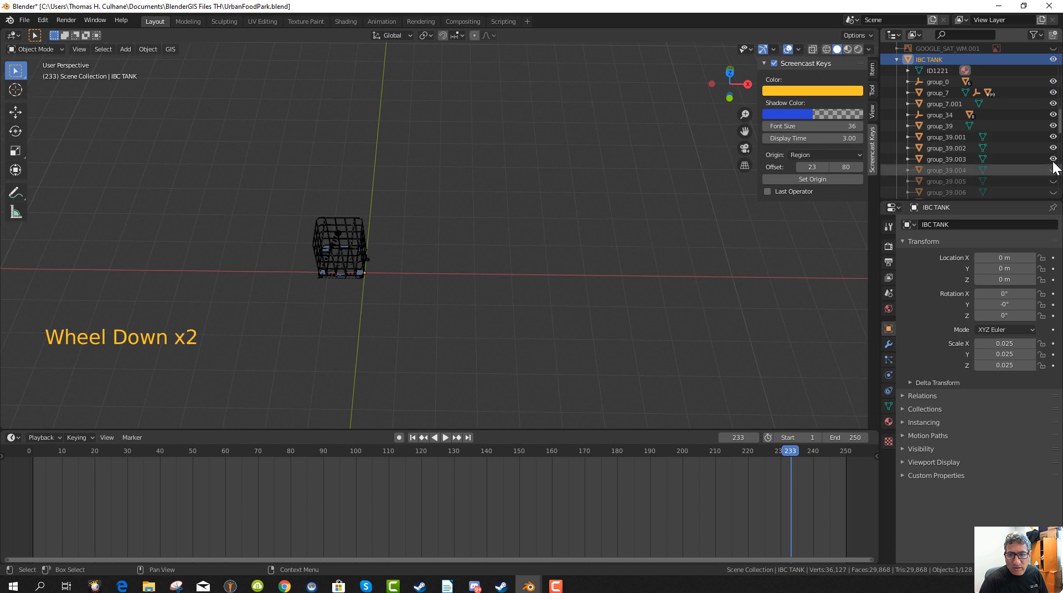
{"action": "left_click_drag", "start_coordinate": [1054, 172], "coordinate": [1053, 193]}
Make the remaining tank parts from group_39.008 through group_39.036 and group_40 visible.
{"action": "scroll", "coordinate": [1051, 111], "scroll_direction": "down", "scroll_amount": 5}
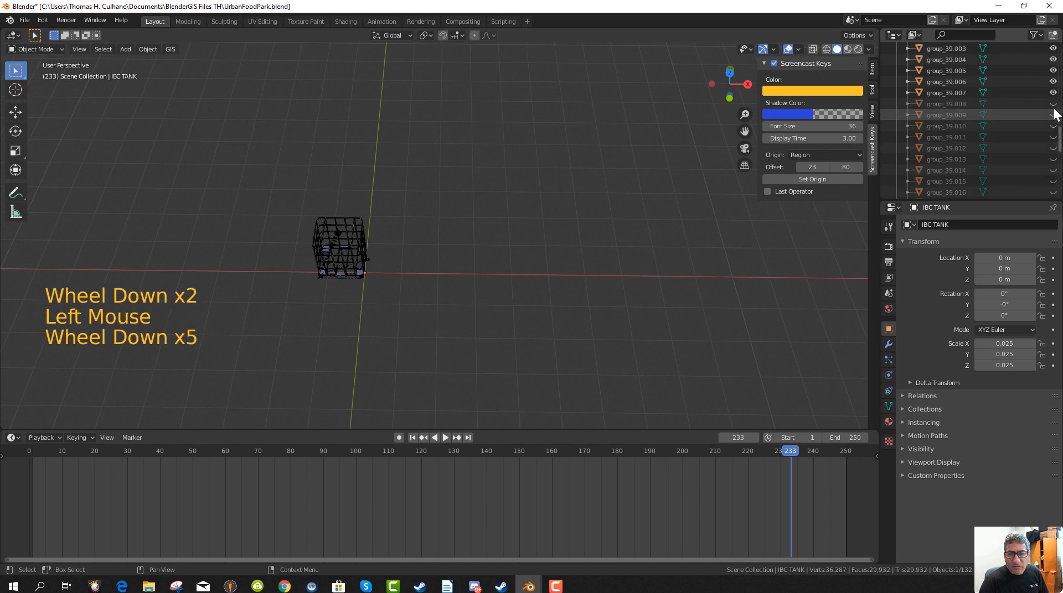
{"action": "left_click_drag", "start_coordinate": [1053, 104], "coordinate": [1049, 172]}
{"action": "scroll", "coordinate": [1041, 150], "scroll_direction": "down", "scroll_amount": 4}
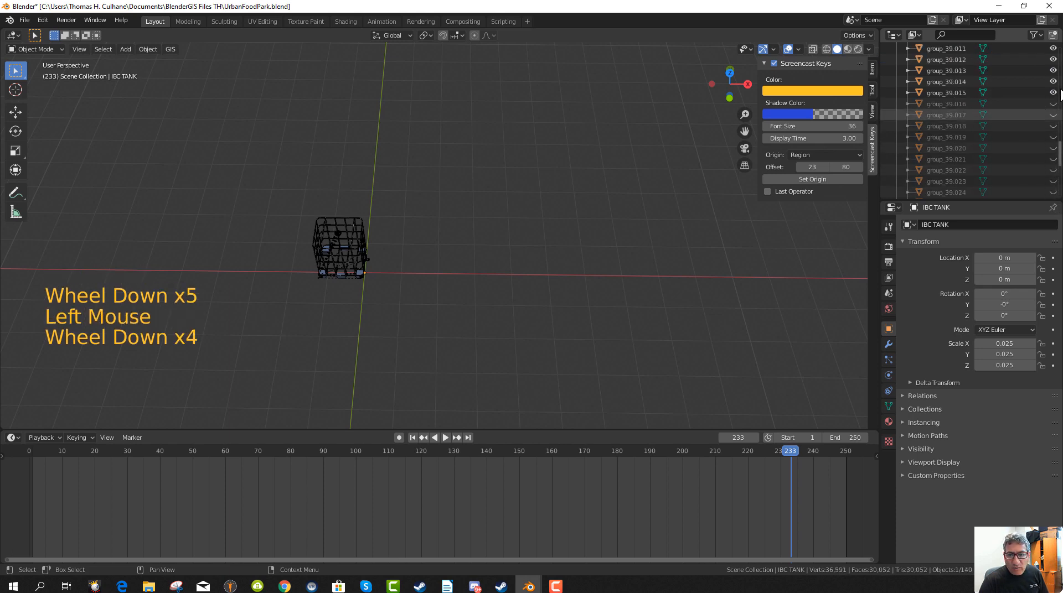
{"action": "left_click_drag", "start_coordinate": [1054, 103], "coordinate": [1053, 183]}
{"action": "scroll", "coordinate": [1032, 99], "scroll_direction": "down", "scroll_amount": 4}
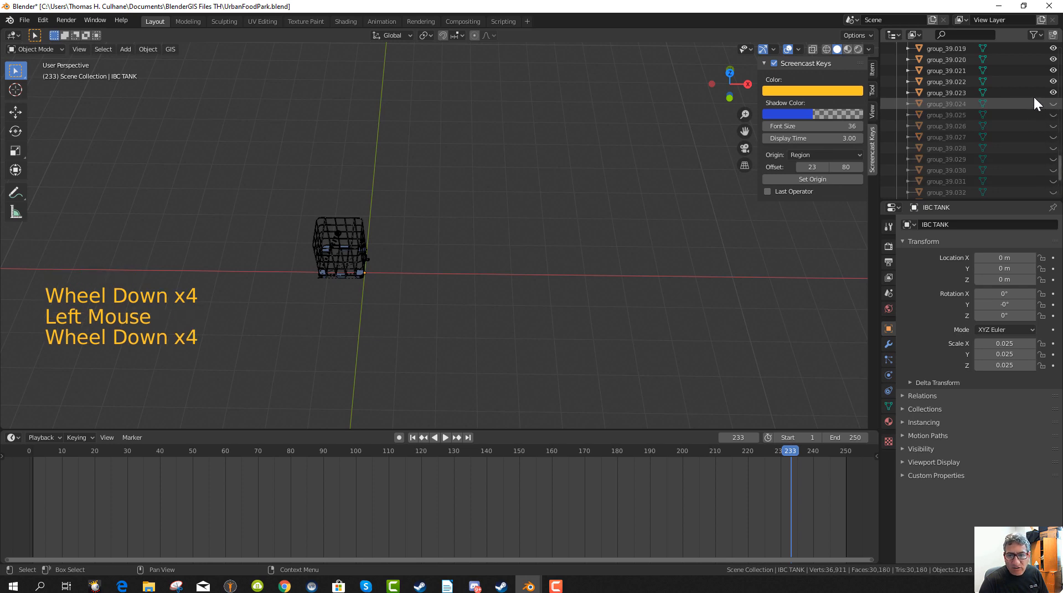
{"action": "left_click_drag", "start_coordinate": [1054, 104], "coordinate": [1050, 172]}
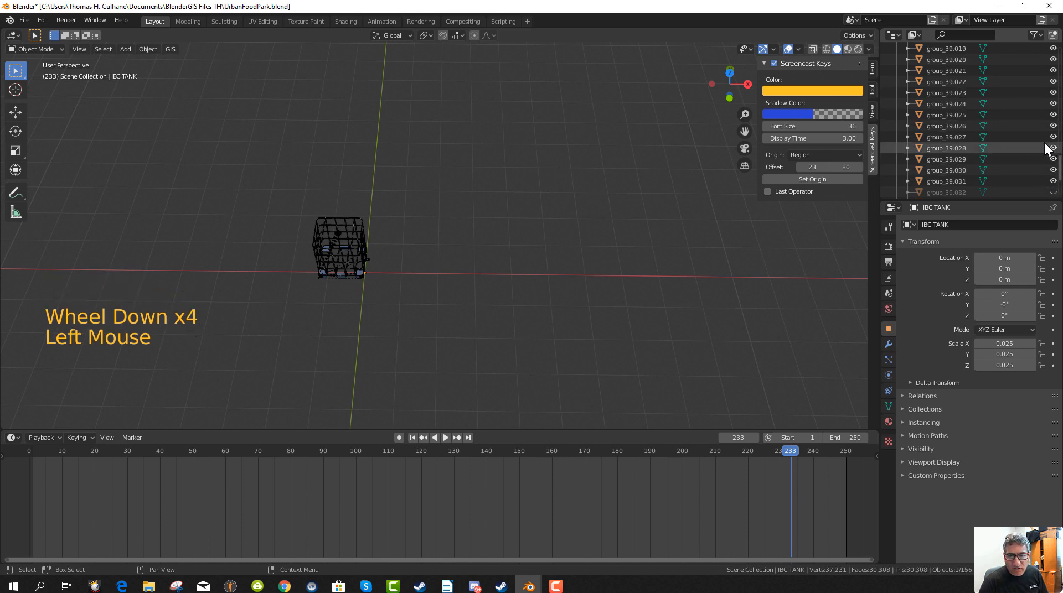
{"action": "scroll", "coordinate": [1051, 121], "scroll_direction": "down", "scroll_amount": 4}
{"action": "left_click_drag", "start_coordinate": [1053, 104], "coordinate": [1051, 169]}
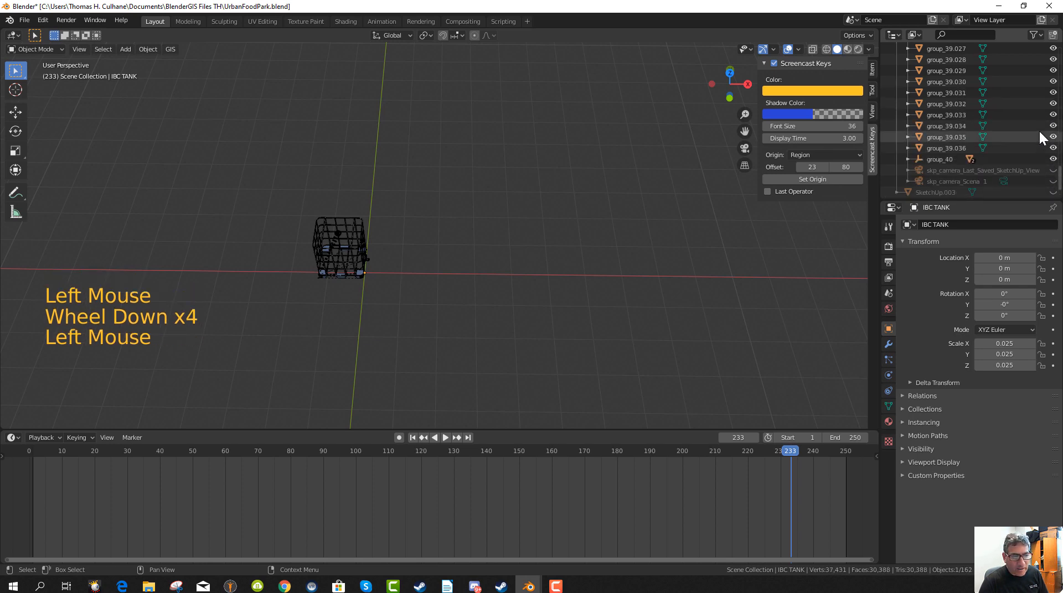
Show the skp_camera_Last_Saved_SketchUp_View and skp_camera_Scena_1 cameras and the SketchUp.003 object.
{"action": "scroll", "coordinate": [1038, 130], "scroll_direction": "down", "scroll_amount": 2}
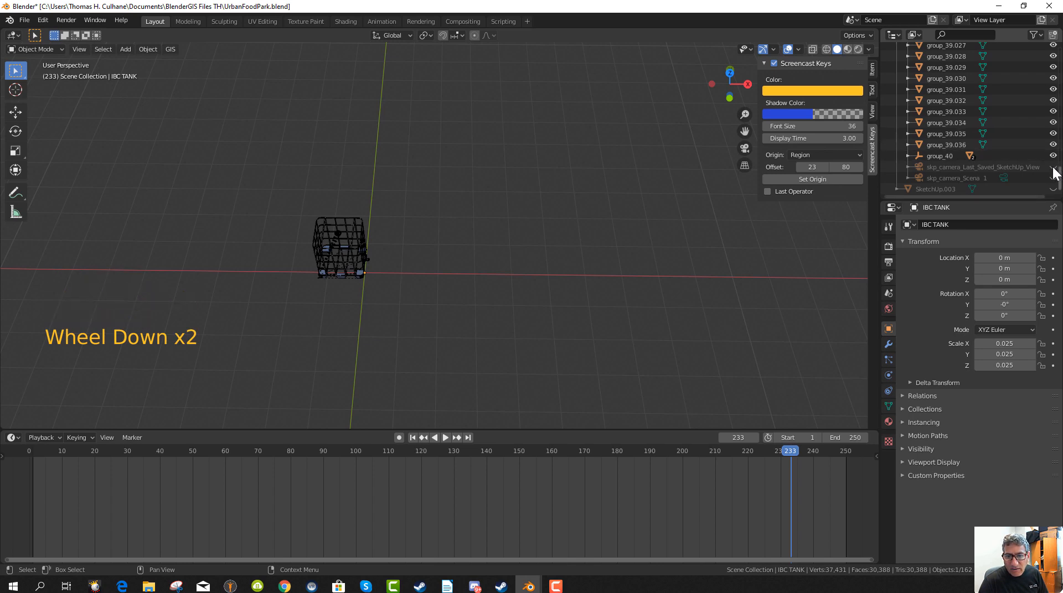
{"action": "left_click", "coordinate": [1053, 167]}
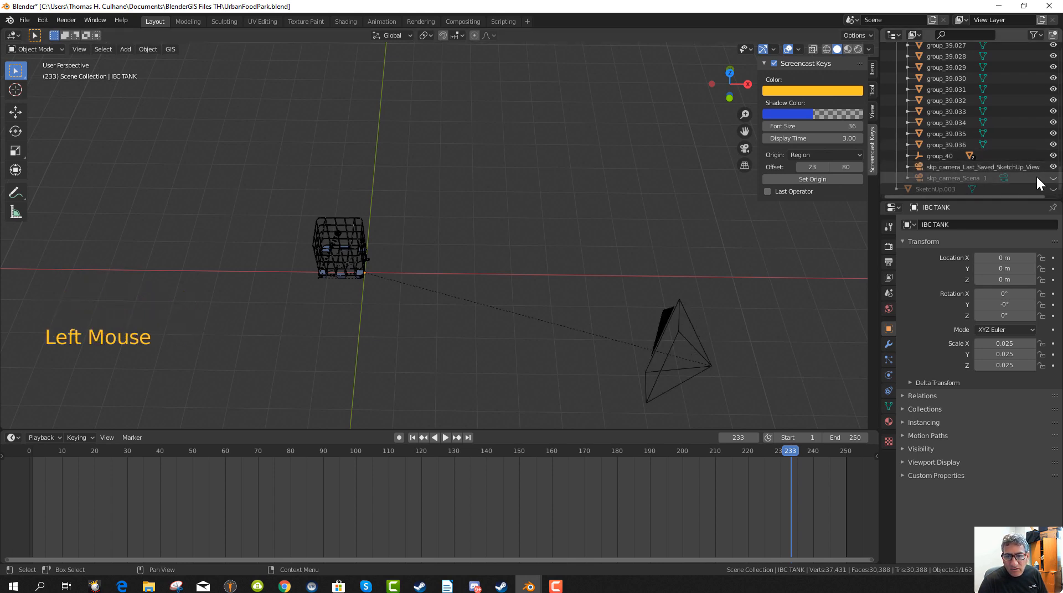
{"action": "scroll", "coordinate": [1040, 166], "scroll_direction": "down", "scroll_amount": 2}
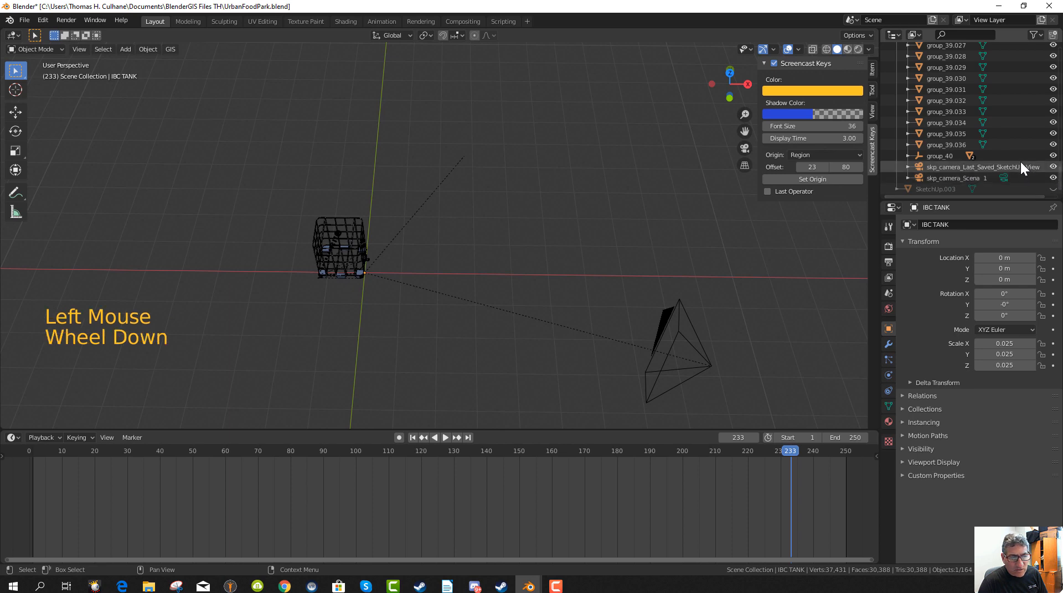
{"action": "left_click", "coordinate": [1052, 177]}
{"action": "left_click", "coordinate": [1052, 178]}
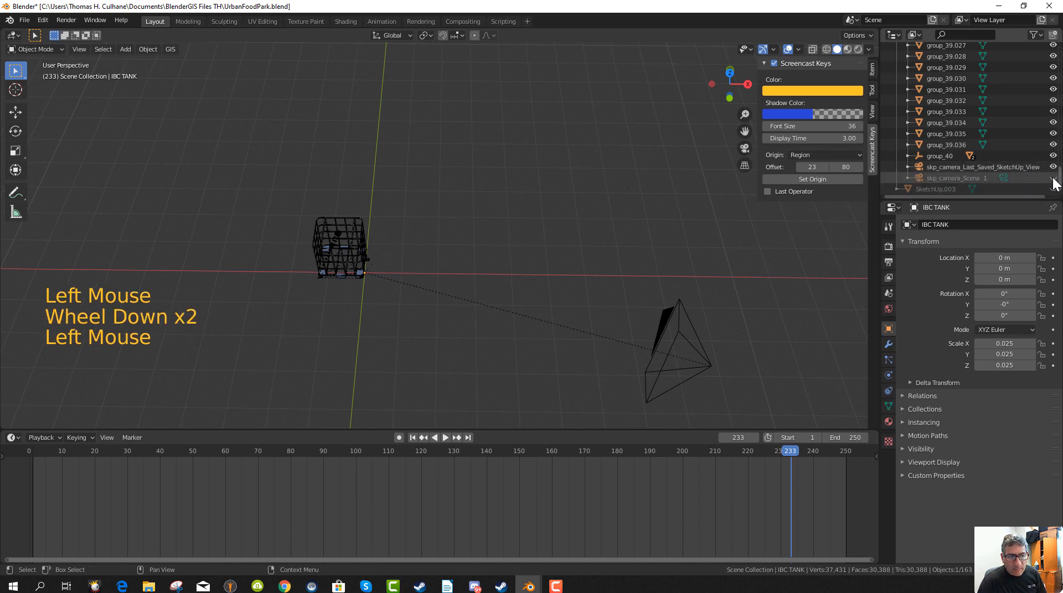
{"action": "left_click", "coordinate": [1053, 178]}
{"action": "left_click", "coordinate": [1052, 178]}
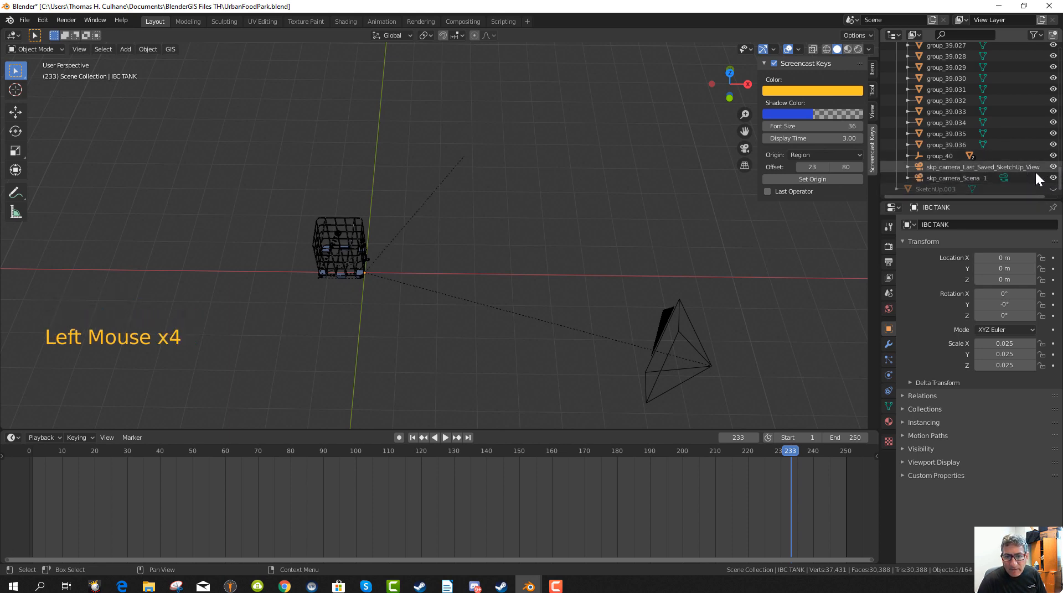
{"action": "scroll", "coordinate": [1035, 183], "scroll_direction": "down", "scroll_amount": 3}
{"action": "left_click", "coordinate": [1053, 190]}
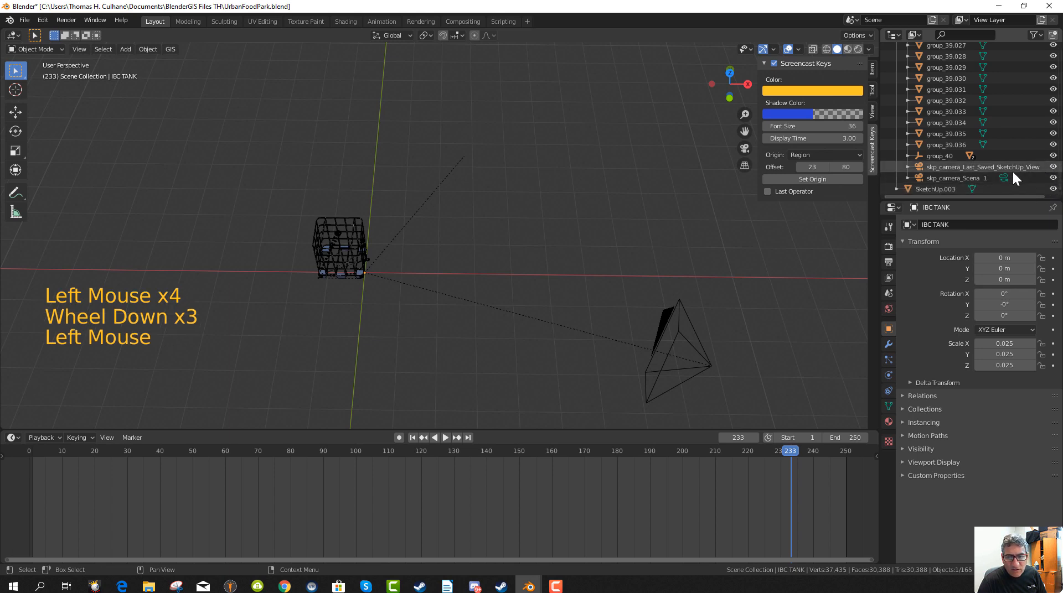
Expand SketchUp.003 and its ID1233 mesh in the outliner, entering Edit Mode on the mesh, and select its edge color material.
{"action": "scroll", "coordinate": [1011, 170], "scroll_direction": "down", "scroll_amount": 2}
{"action": "left_click", "coordinate": [897, 188]}
{"action": "scroll", "coordinate": [958, 147], "scroll_direction": "down", "scroll_amount": 6}
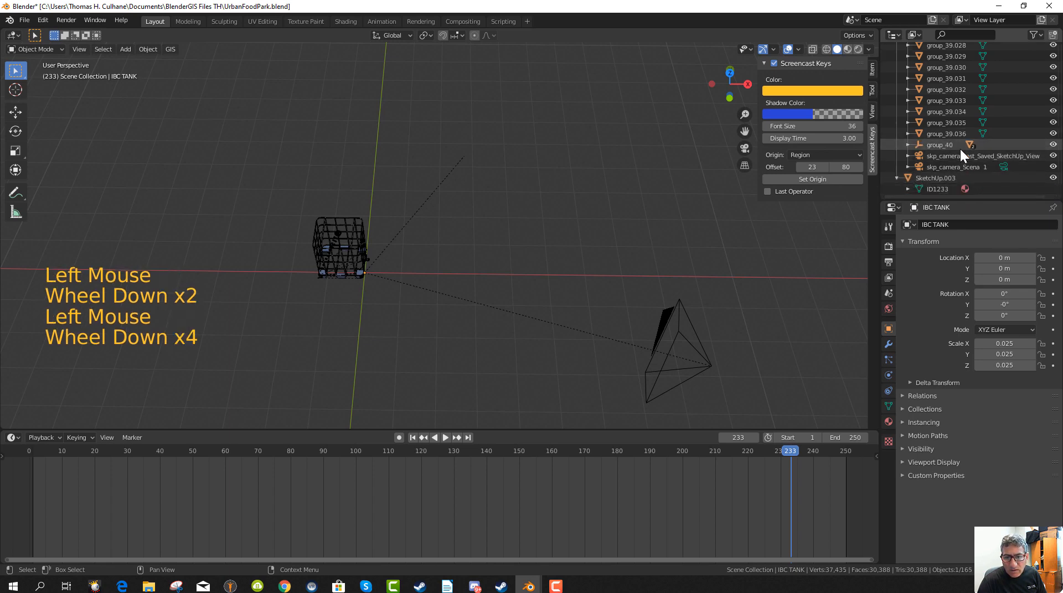
{"action": "left_click", "coordinate": [919, 188]}
{"action": "left_click", "coordinate": [908, 189]}
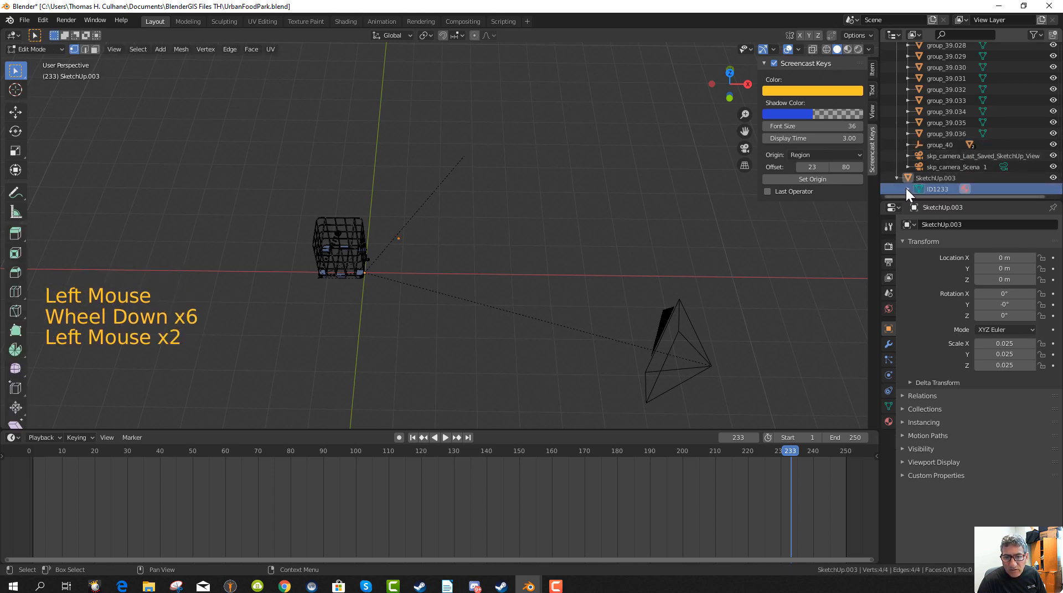
{"action": "scroll", "coordinate": [991, 166], "scroll_direction": "down", "scroll_amount": 4}
{"action": "left_click", "coordinate": [992, 185]}
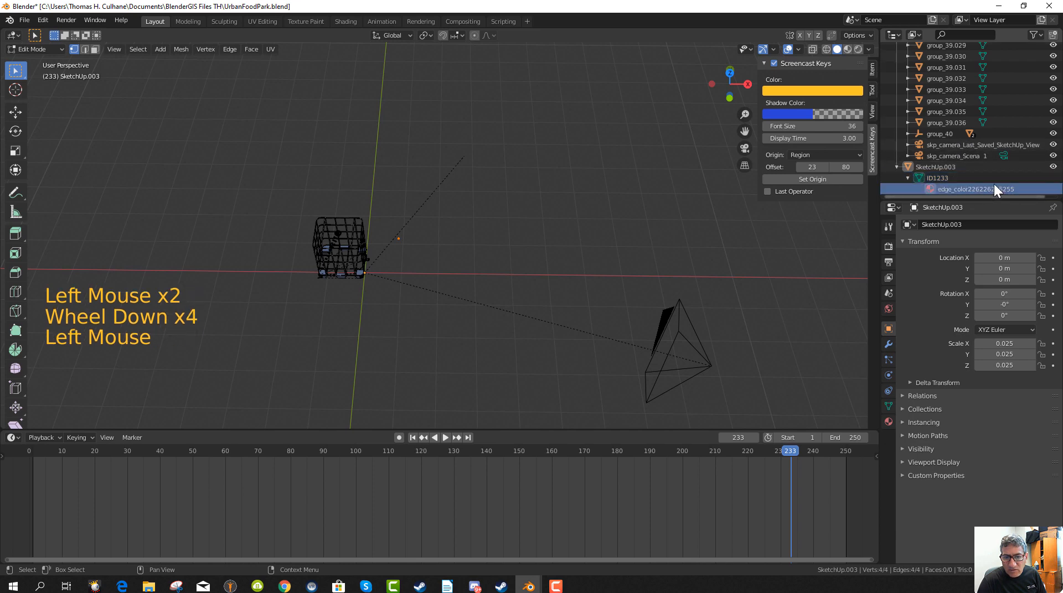
{"action": "scroll", "coordinate": [990, 175], "scroll_direction": "down", "scroll_amount": 3}
Examine the IBC TANK hierarchy in the outliner and view the tank's wire cage up close at an angle.
{"action": "scroll", "coordinate": [1002, 163], "scroll_direction": "up", "scroll_amount": 1}
{"action": "scroll", "coordinate": [1003, 160], "scroll_direction": "up", "scroll_amount": 19}
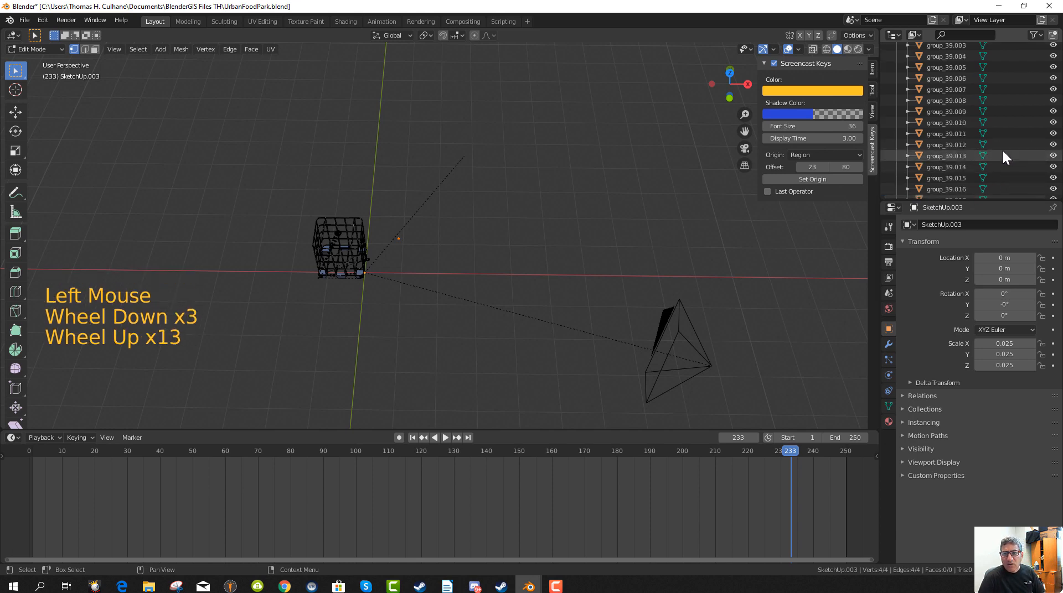
{"action": "scroll", "coordinate": [1010, 152], "scroll_direction": "up", "scroll_amount": 3}
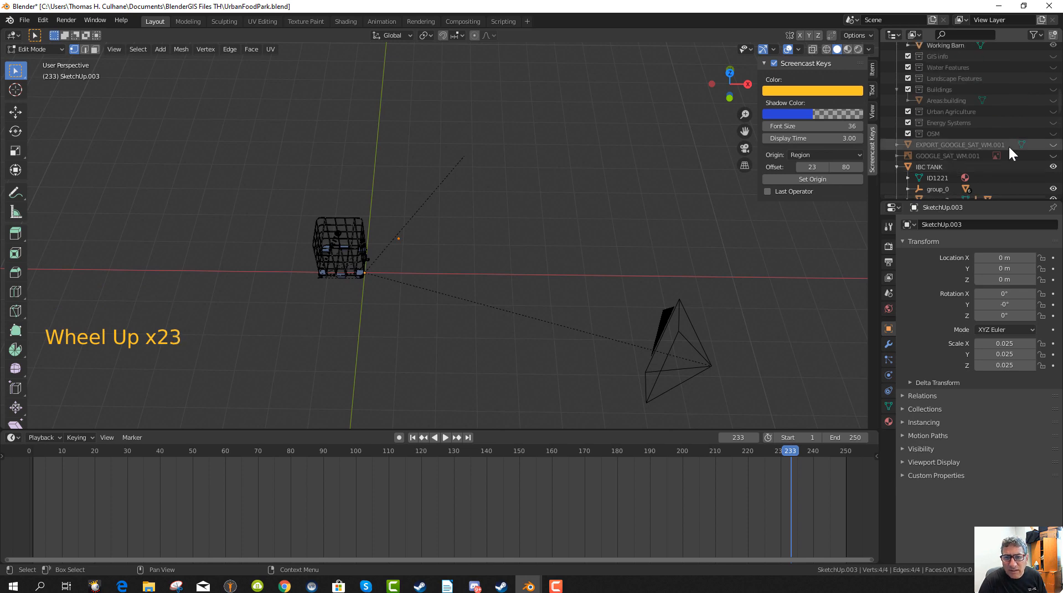
{"action": "scroll", "coordinate": [1007, 145], "scroll_direction": "down", "scroll_amount": 4}
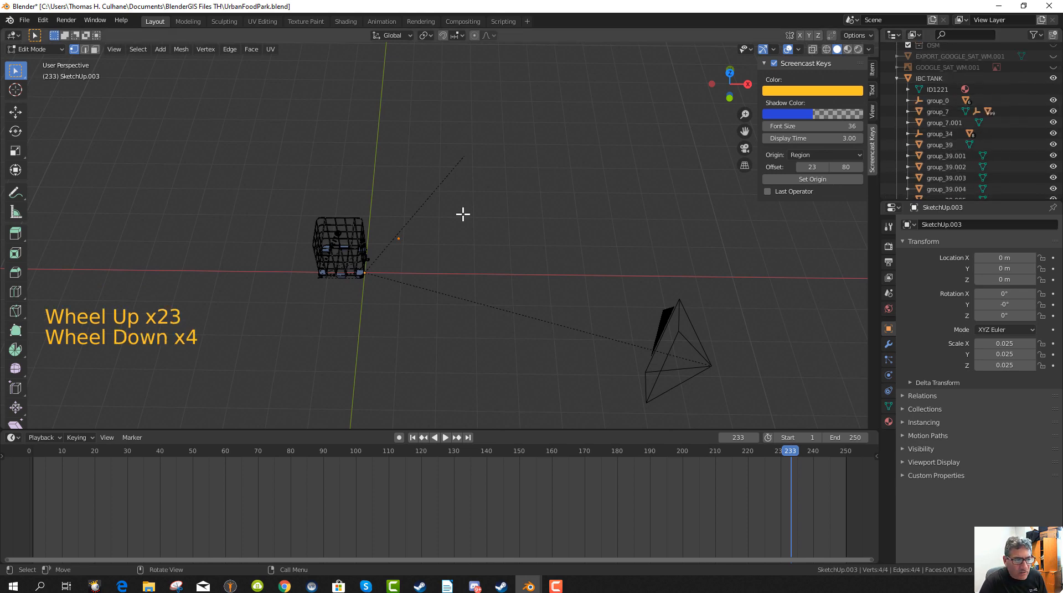
{"action": "middle_click_drag", "start_coordinate": [421, 255], "coordinate": [393, 277]}
{"action": "scroll", "coordinate": [387, 282], "scroll_direction": "up", "scroll_amount": 5}
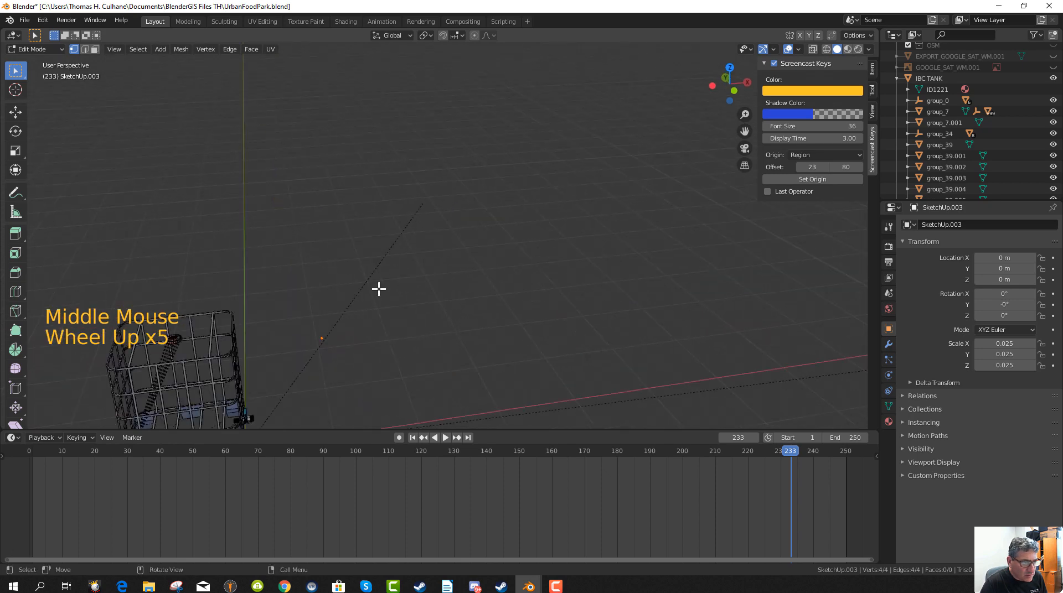
{"action": "middle_click_drag", "start_coordinate": [317, 332], "coordinate": [244, 351]}
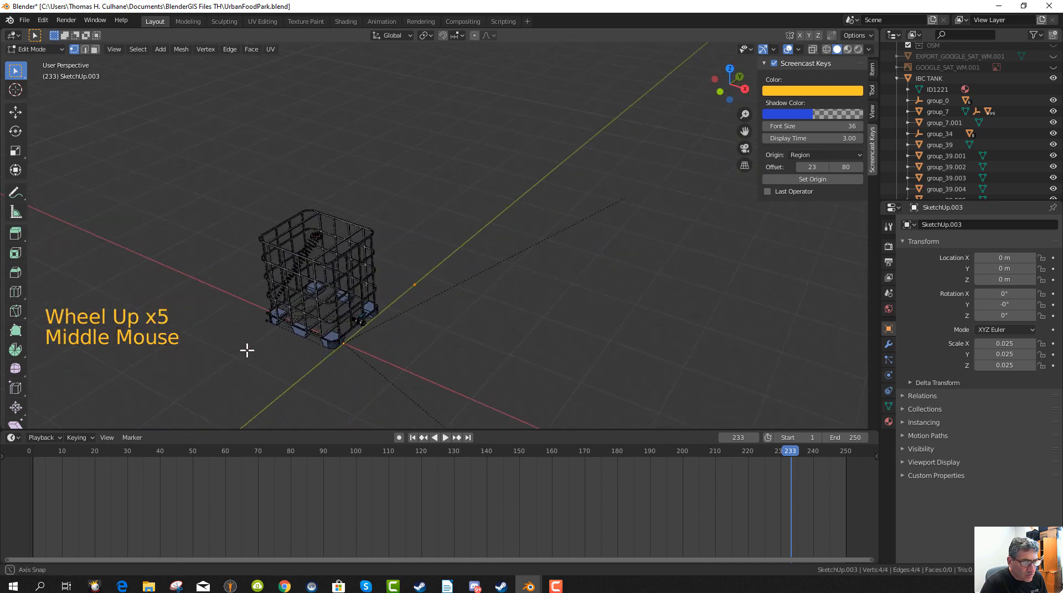
{"action": "scroll", "coordinate": [247, 338], "scroll_direction": "up", "scroll_amount": 1}
{"action": "scroll", "coordinate": [248, 339], "scroll_direction": "up", "scroll_amount": 3}
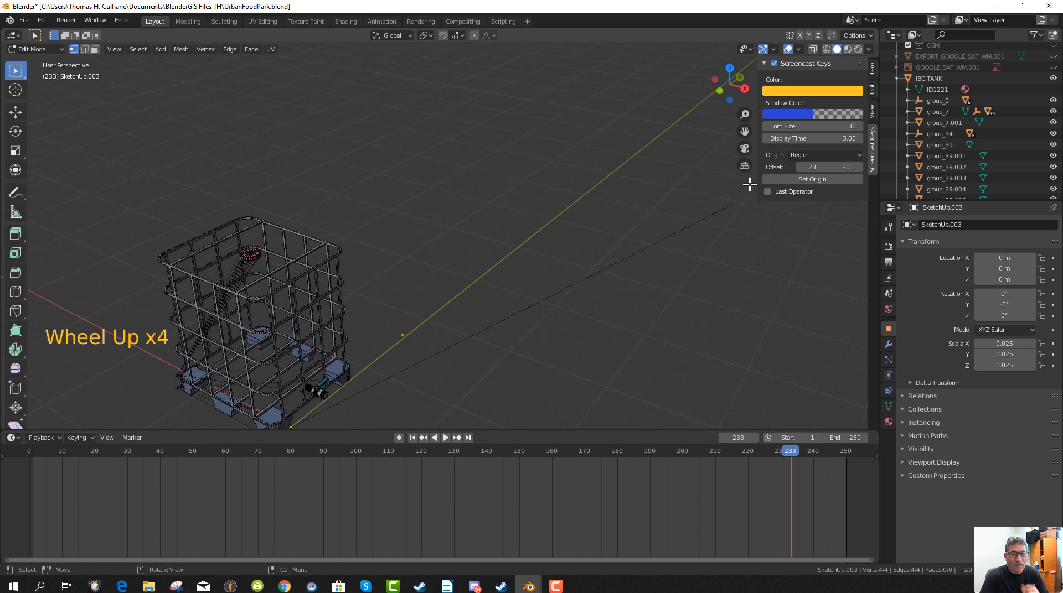
Expand the ID1221 mesh and group_0 under IBC TANK and look through their contents and neighbouring groups.
{"action": "scroll", "coordinate": [1018, 91], "scroll_direction": "up", "scroll_amount": 4}
{"action": "scroll", "coordinate": [1022, 161], "scroll_direction": "up", "scroll_amount": 5}
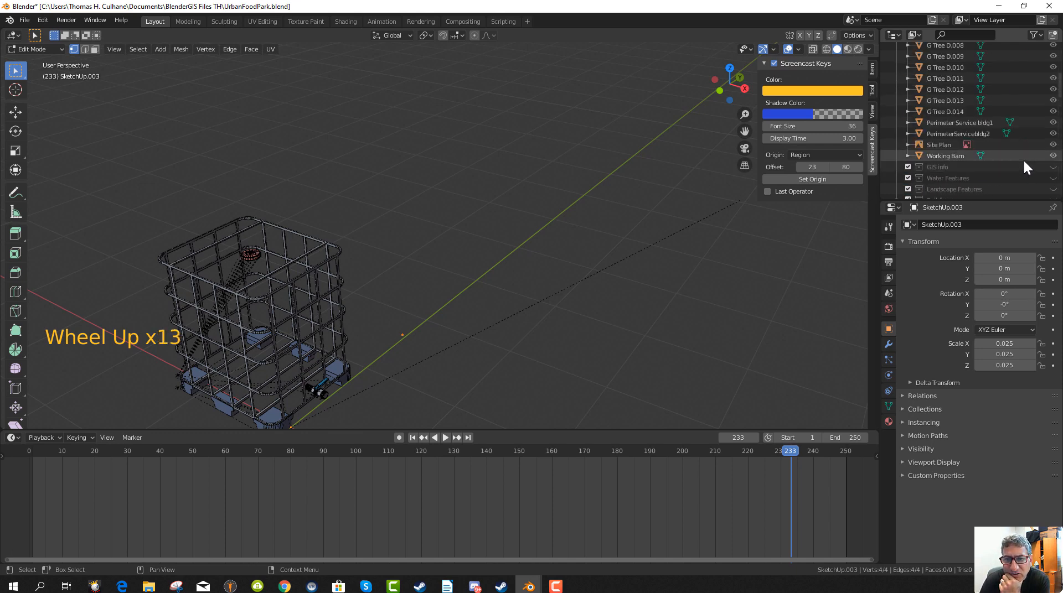
{"action": "scroll", "coordinate": [1014, 170], "scroll_direction": "up", "scroll_amount": 11}
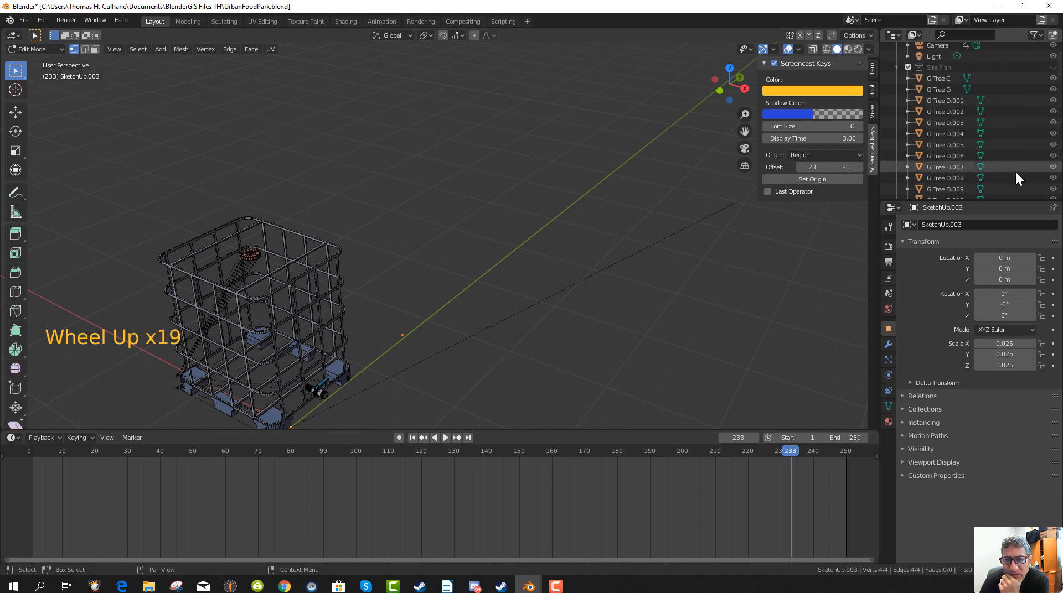
{"action": "scroll", "coordinate": [1014, 168], "scroll_direction": "down", "scroll_amount": 9}
{"action": "scroll", "coordinate": [1015, 176], "scroll_direction": "down", "scroll_amount": 6}
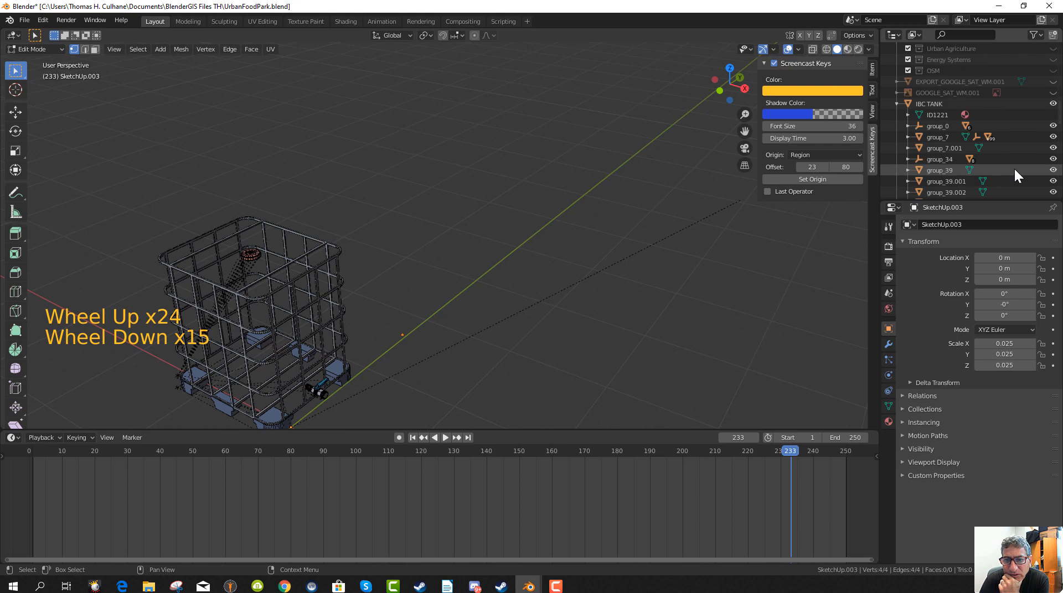
{"action": "left_click", "coordinate": [908, 114]}
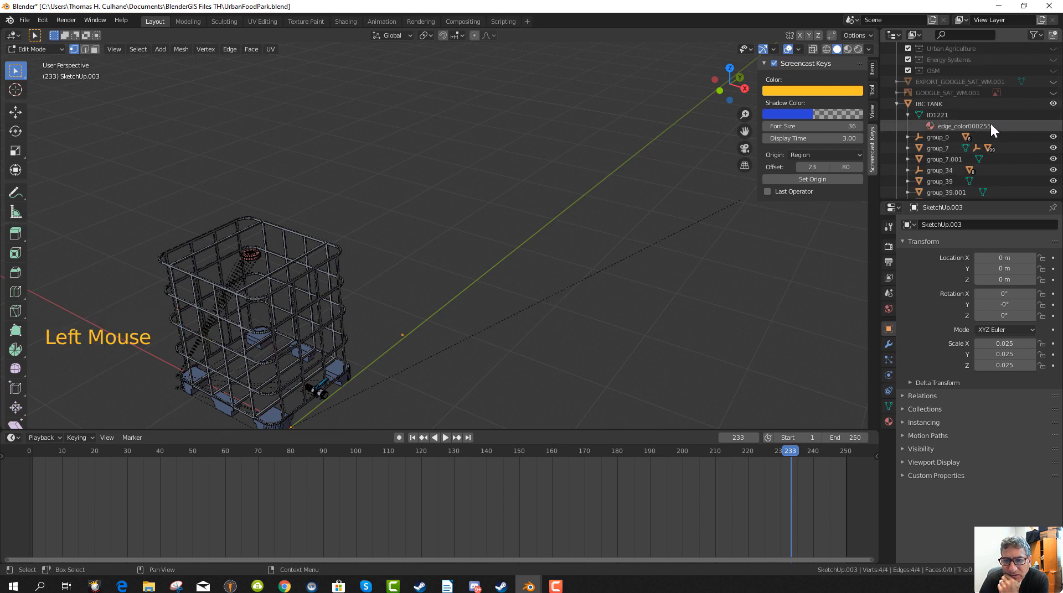
{"action": "left_click", "coordinate": [907, 137]}
{"action": "scroll", "coordinate": [906, 134], "scroll_direction": "down", "scroll_amount": 3}
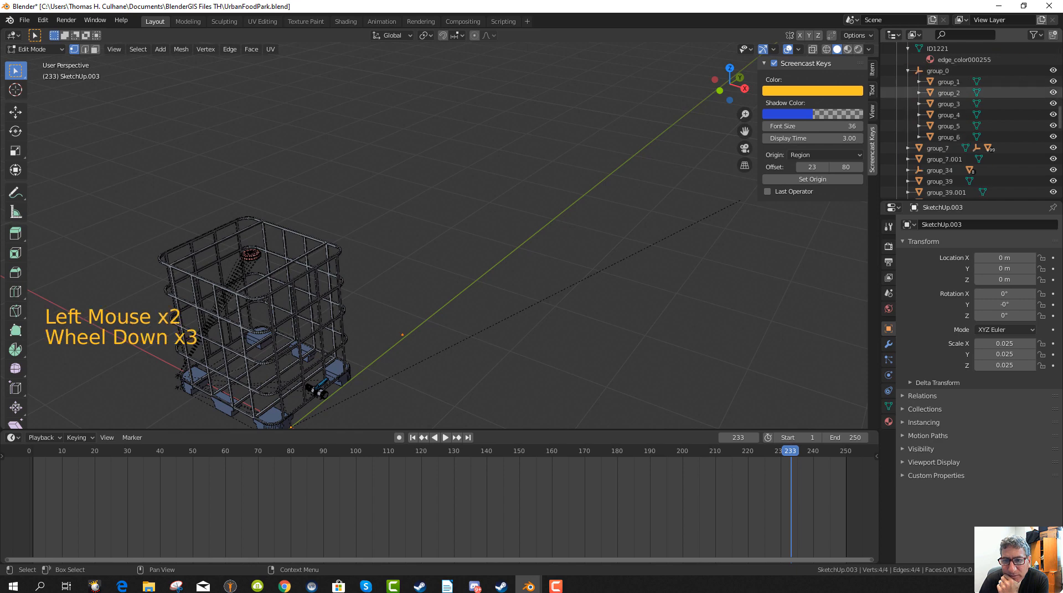
{"action": "scroll", "coordinate": [908, 162], "scroll_direction": "down", "scroll_amount": 4}
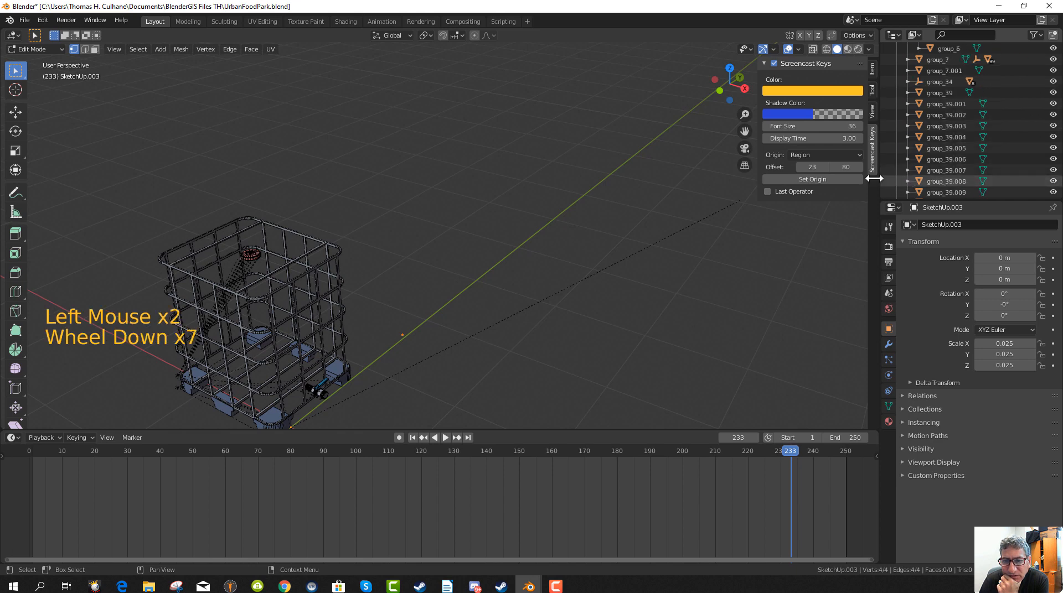
Reveal any hidden geometry with Reveal Hidden while viewing the whole tank and camera.
{"action": "scroll", "coordinate": [629, 187], "scroll_direction": "down", "scroll_amount": 2}
{"action": "scroll", "coordinate": [558, 213], "scroll_direction": "down", "scroll_amount": 5}
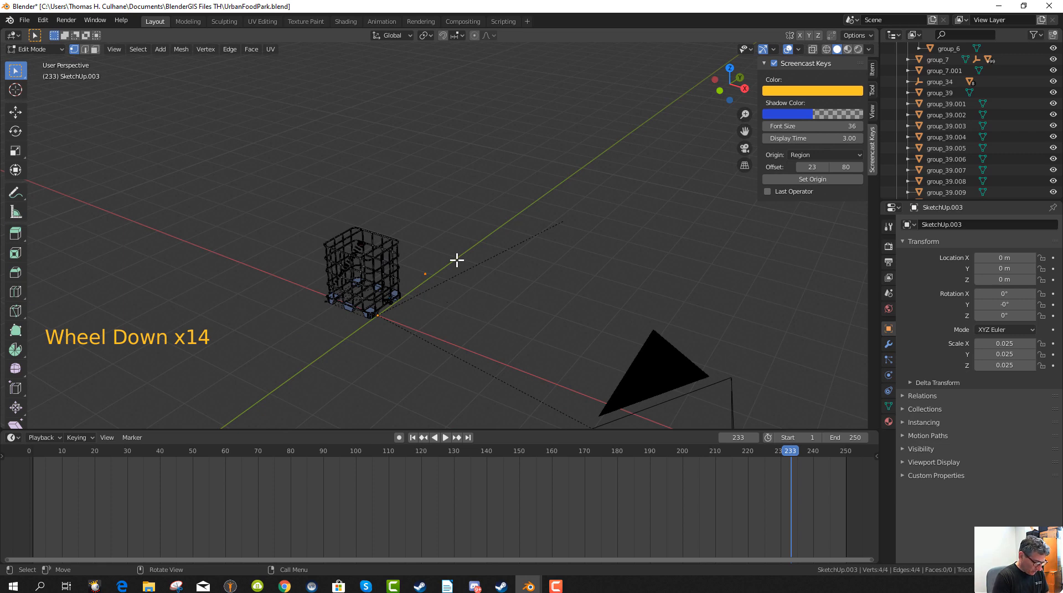
{"action": "key", "text": "alt+h"}
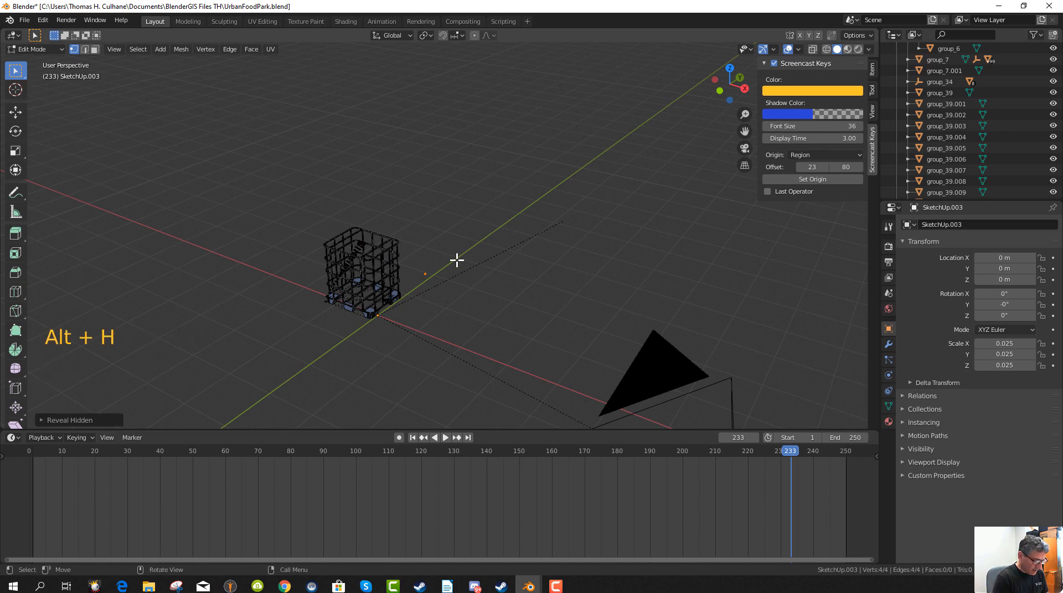
Hide the selected SketchUp.003 geometry in Edit Mode and check the tank and camera.
{"action": "key", "text": "h"}
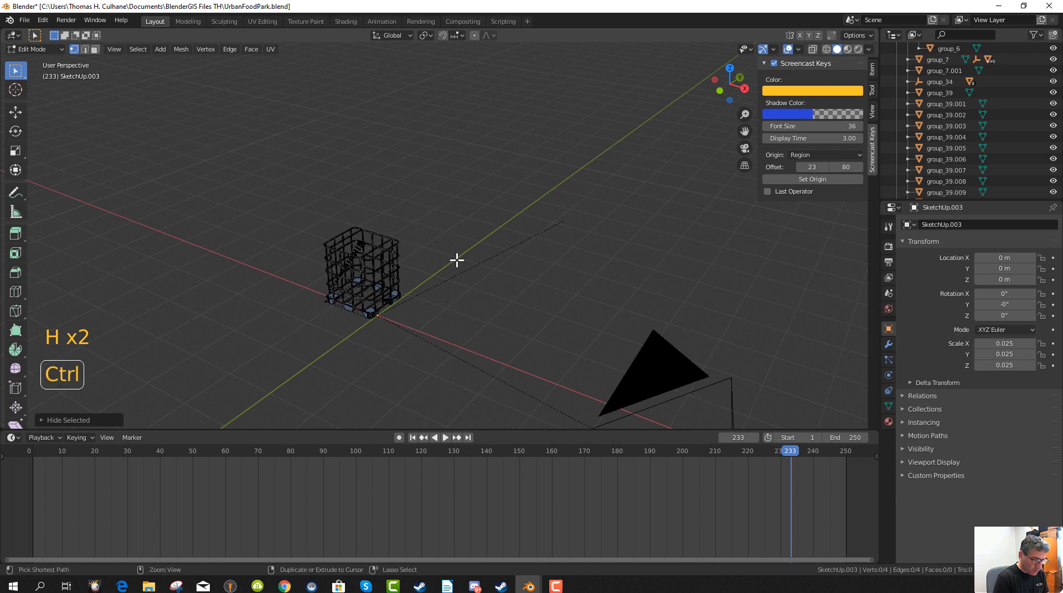
{"action": "key", "text": "ctrl+h"}
{"action": "key", "text": "Escape"}
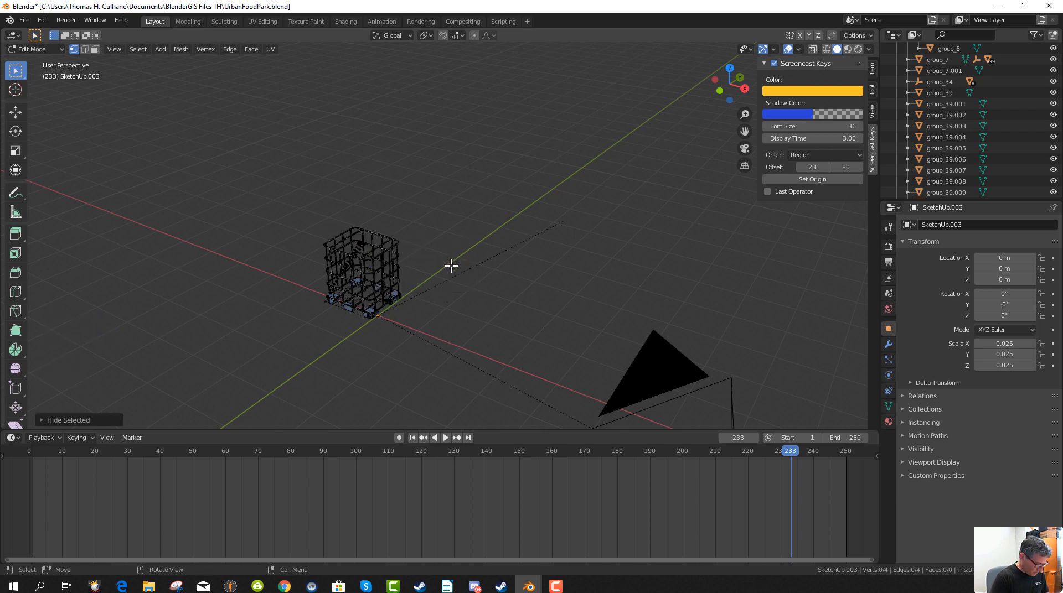
{"action": "key", "text": "ctrl+alt+h"}
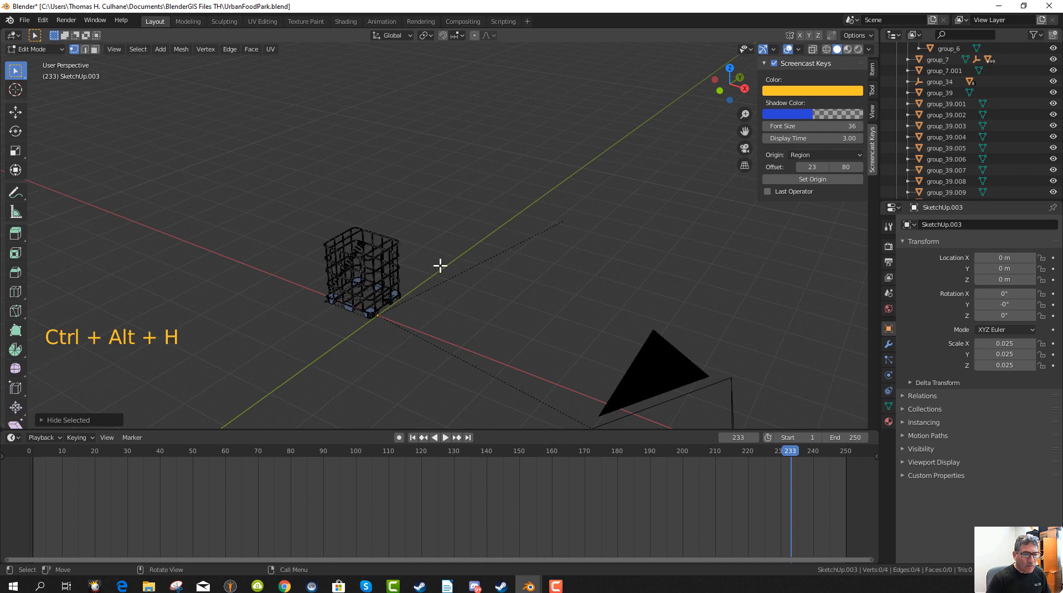
{"action": "scroll", "coordinate": [467, 240], "scroll_direction": "up", "scroll_amount": 2}
{"action": "scroll", "coordinate": [467, 239], "scroll_direction": "down", "scroll_amount": 8}
{"action": "middle_click_drag", "start_coordinate": [463, 275], "coordinate": [507, 245]}
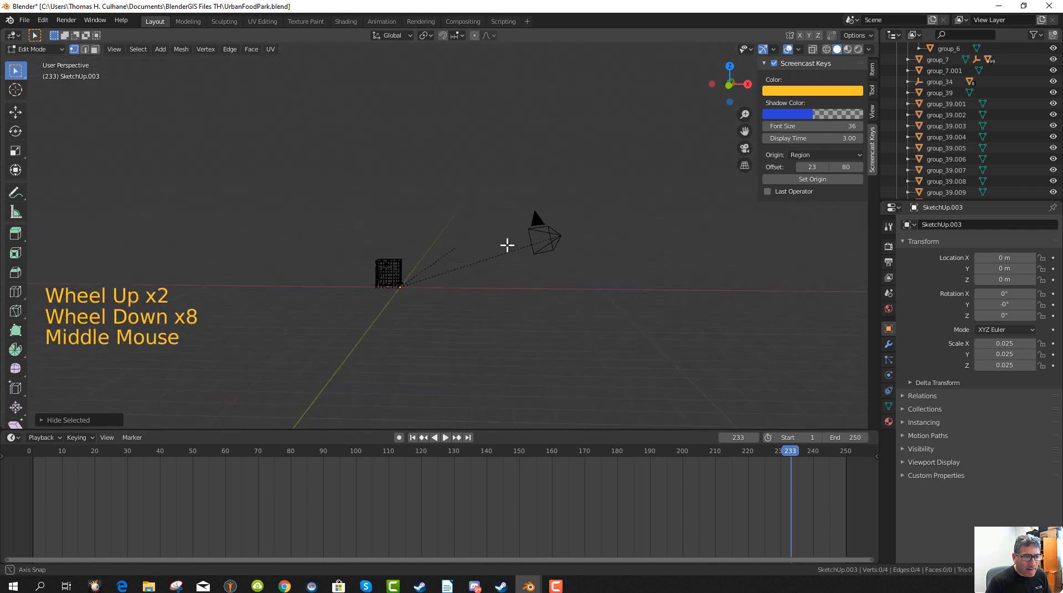
{"action": "scroll", "coordinate": [382, 302], "scroll_direction": "up", "scroll_amount": 6}
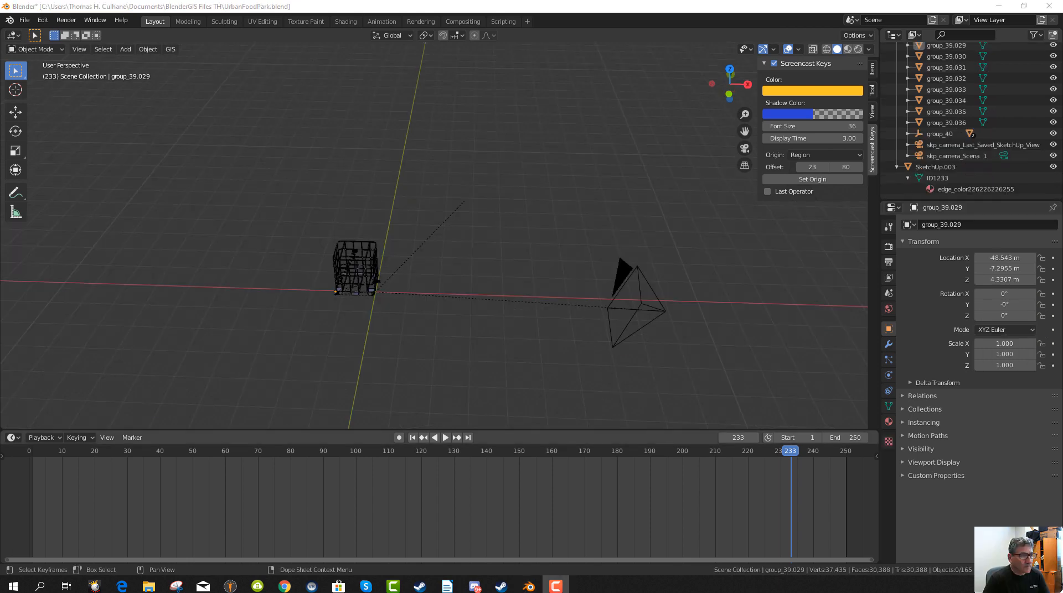
Select the tank's wire cage group_39 in Object Mode, reveal all hidden objects and check the tank on the satellite map.
{"action": "left_click", "coordinate": [358, 262]}
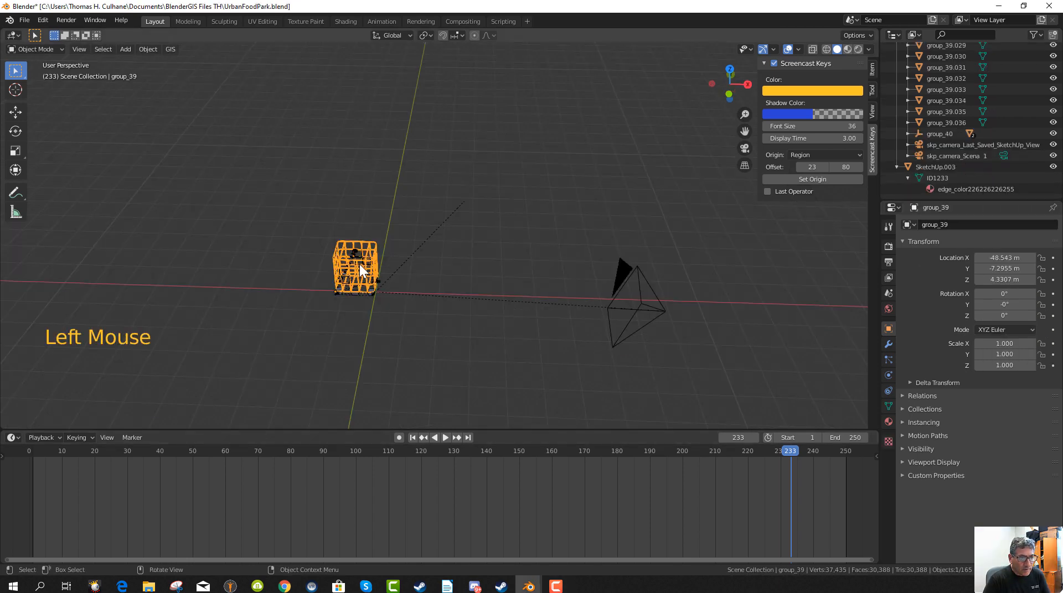
{"action": "left_click", "coordinate": [360, 264]}
{"action": "scroll", "coordinate": [409, 285], "scroll_direction": "up", "scroll_amount": 3}
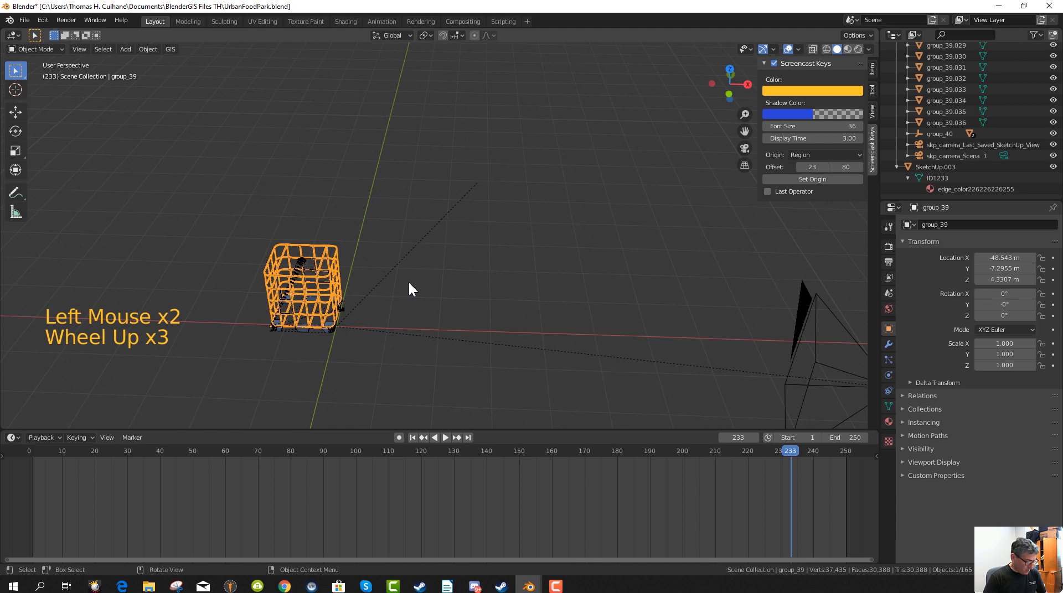
{"action": "middle_click_drag", "start_coordinate": [410, 288], "coordinate": [326, 270]}
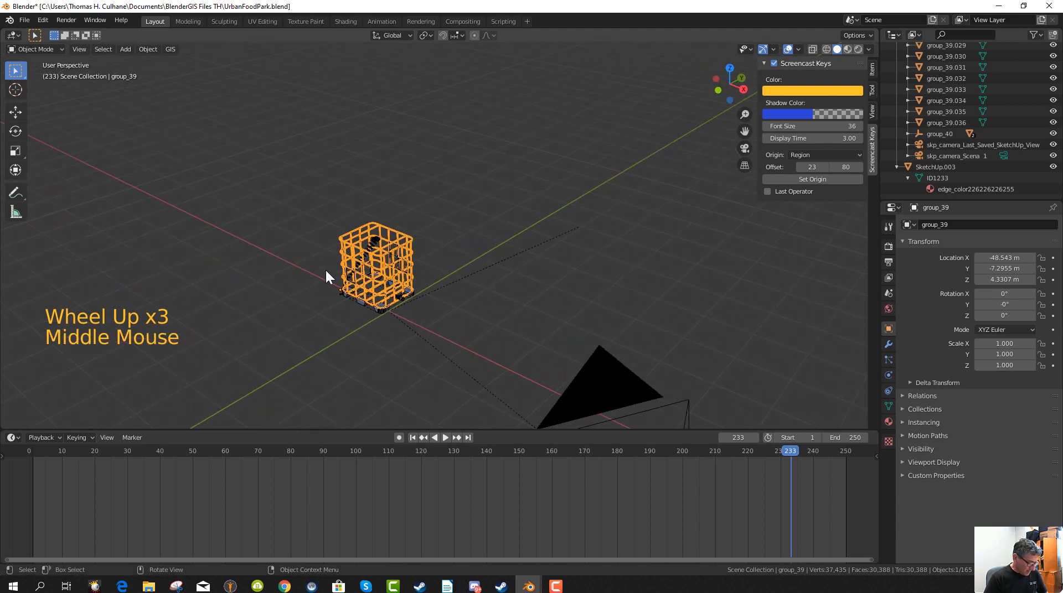
{"action": "key", "text": "alt+h"}
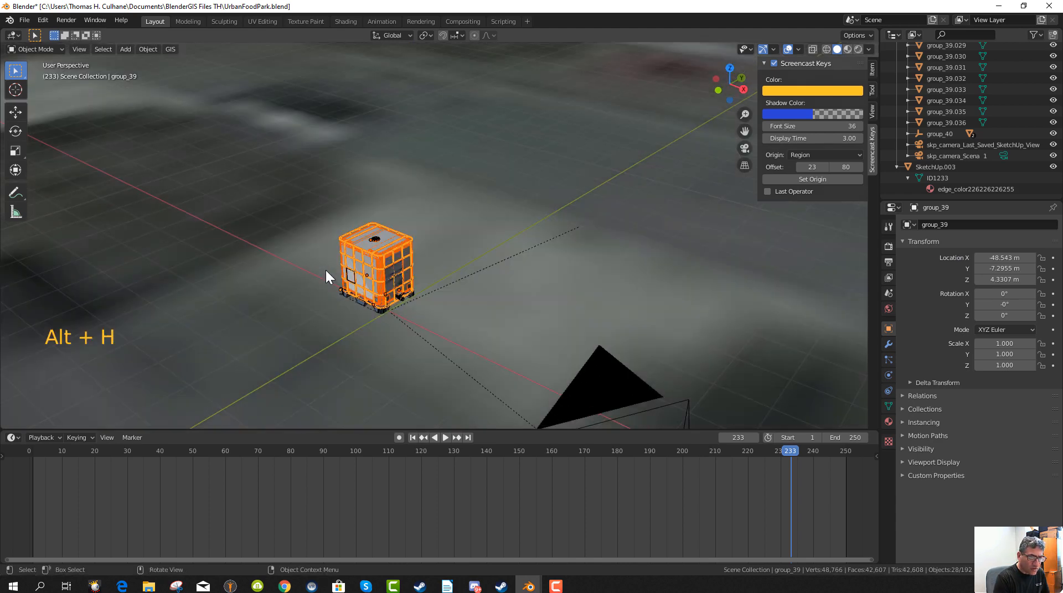
{"action": "scroll", "coordinate": [347, 231], "scroll_direction": "down", "scroll_amount": 20}
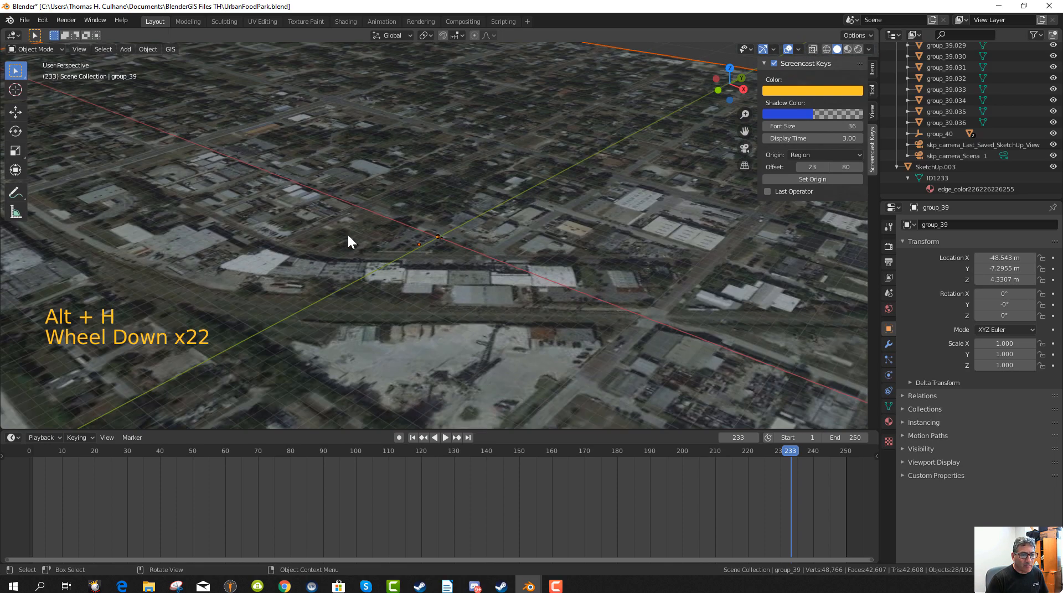
{"action": "scroll", "coordinate": [348, 236], "scroll_direction": "up", "scroll_amount": 20}
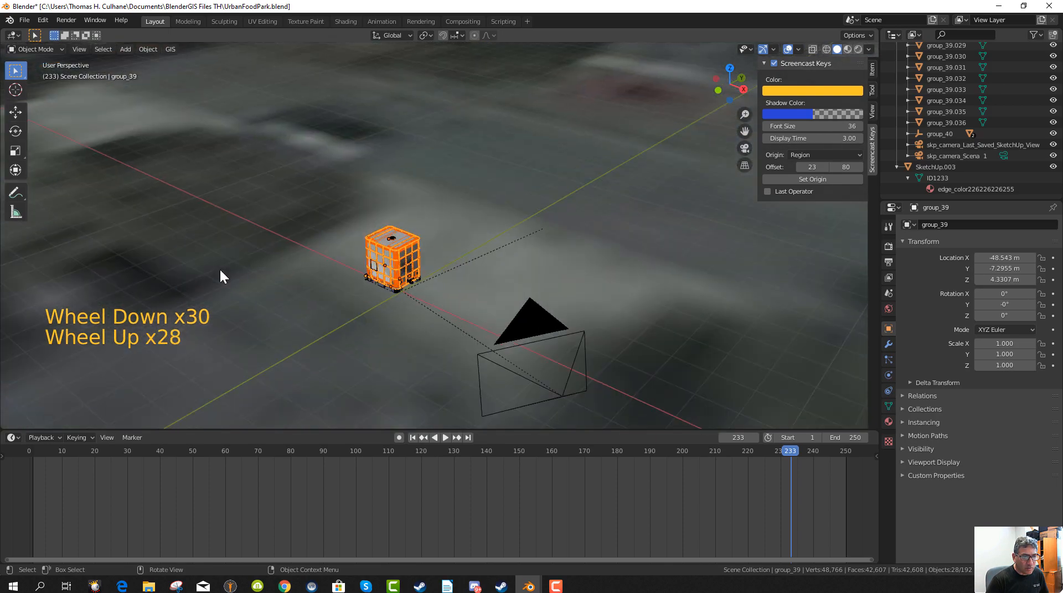
Try hiding the selected objects and then the unselected ones, select the wire cage group_39 and reveal everything again.
{"action": "key", "text": "h"}
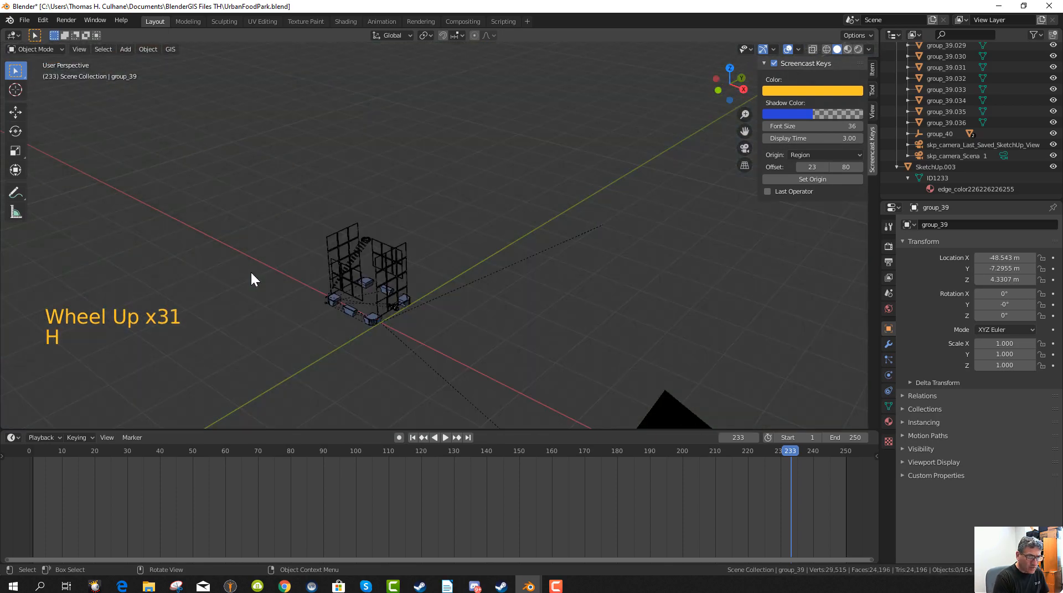
{"action": "key", "text": "alt+h"}
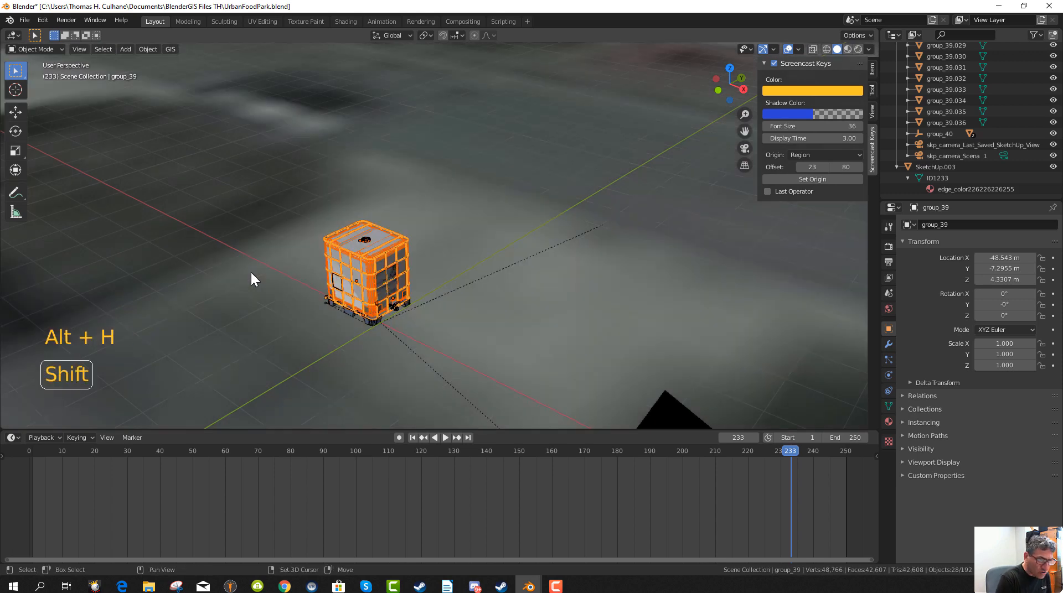
{"action": "key", "text": "shift+h"}
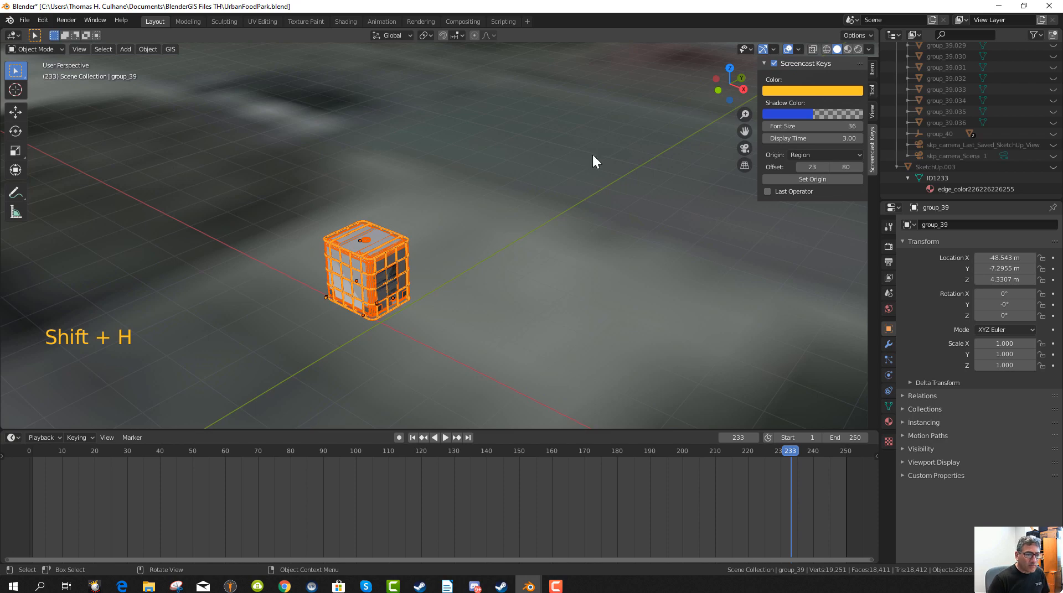
{"action": "scroll", "coordinate": [326, 260], "scroll_direction": "up", "scroll_amount": 9}
{"action": "mouse_move", "coordinate": [338, 278]}
{"action": "middle_mouse_down"}
{"action": "mouse_move", "coordinate": [356, 289]}
{"action": "mouse_move", "coordinate": [307, 329]}
{"action": "mouse_move", "coordinate": [336, 277]}
{"action": "middle_mouse_up"}
{"action": "left_click", "coordinate": [284, 230]}
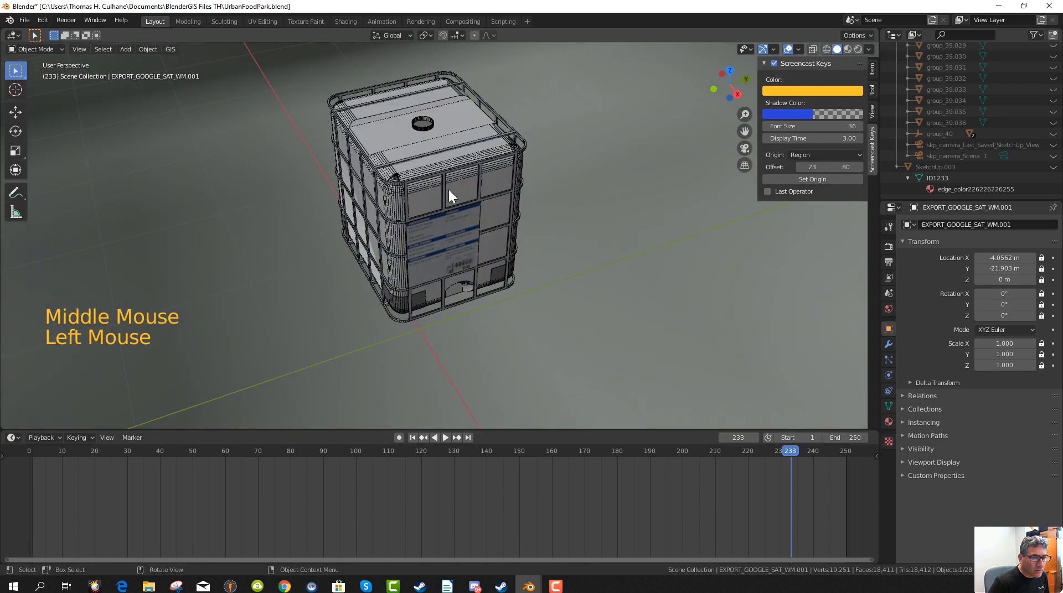
{"action": "mouse_move", "coordinate": [437, 231]}
{"action": "middle_mouse_down"}
{"action": "mouse_move", "coordinate": [437, 211]}
{"action": "mouse_move", "coordinate": [435, 227]}
{"action": "middle_mouse_up"}
{"action": "left_click", "coordinate": [442, 224]}
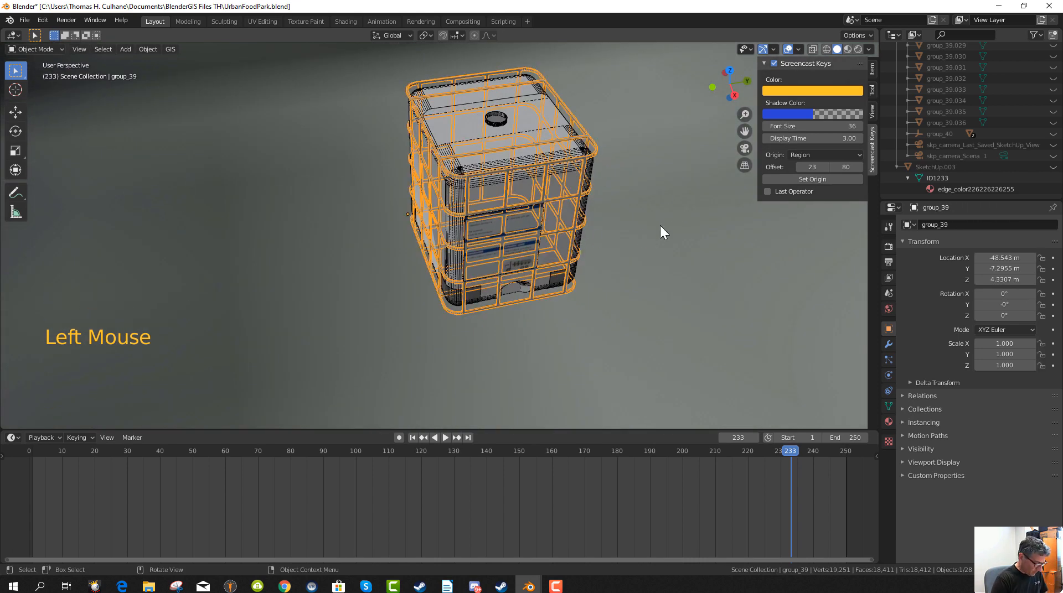
{"action": "key", "text": "alt+h"}
Select the satellite map plane EXPORT_GOOGLE_SAT_WM.001 and examine the tank's placement on it from the top orthographic view.
{"action": "middle_click_drag", "start_coordinate": [659, 226], "coordinate": [620, 304]}
{"action": "left_click", "coordinate": [636, 281]}
{"action": "scroll", "coordinate": [515, 281], "scroll_direction": "up", "scroll_amount": 3}
{"action": "scroll", "coordinate": [510, 284], "scroll_direction": "down", "scroll_amount": 20}
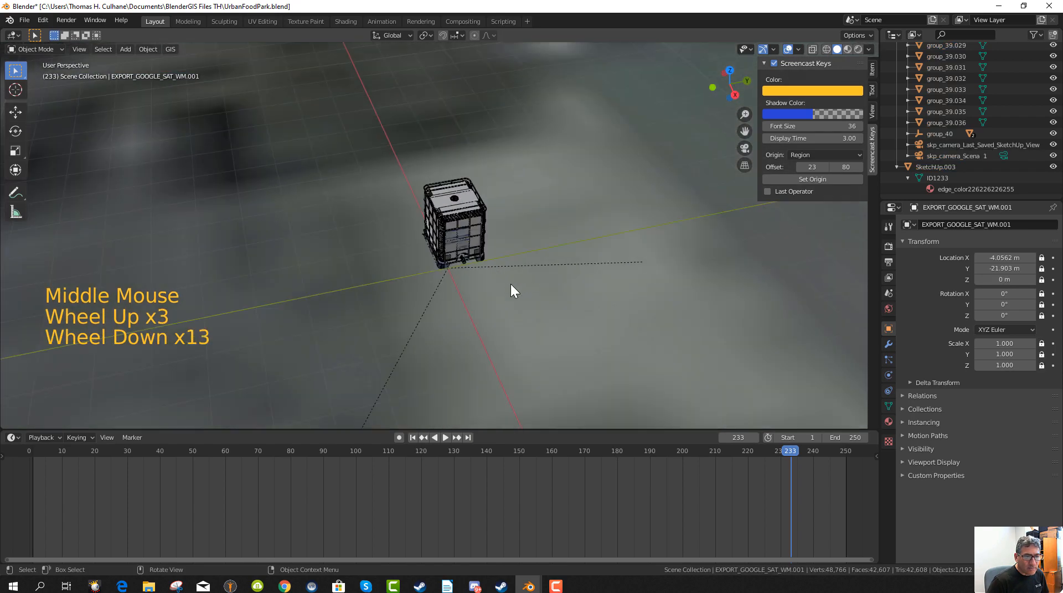
{"action": "middle_click_drag", "start_coordinate": [530, 327], "coordinate": [500, 361]}
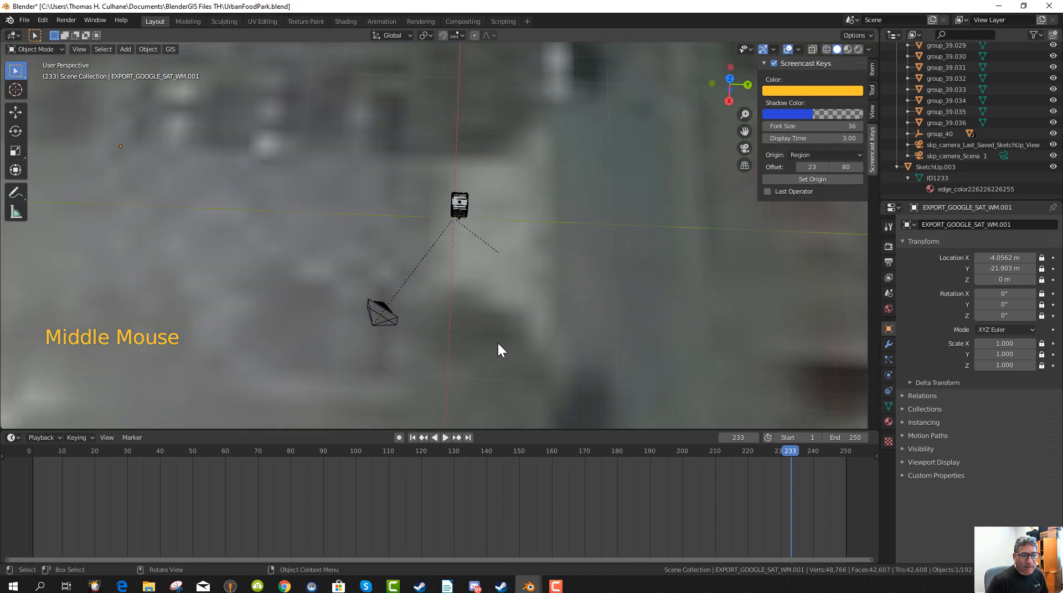
{"action": "scroll", "coordinate": [476, 324], "scroll_direction": "up", "scroll_amount": 6}
{"action": "mouse_move", "coordinate": [508, 235]}
{"action": "middle_mouse_down"}
{"action": "mouse_move", "coordinate": [516, 145]}
{"action": "mouse_move", "coordinate": [521, 235]}
{"action": "middle_mouse_up"}
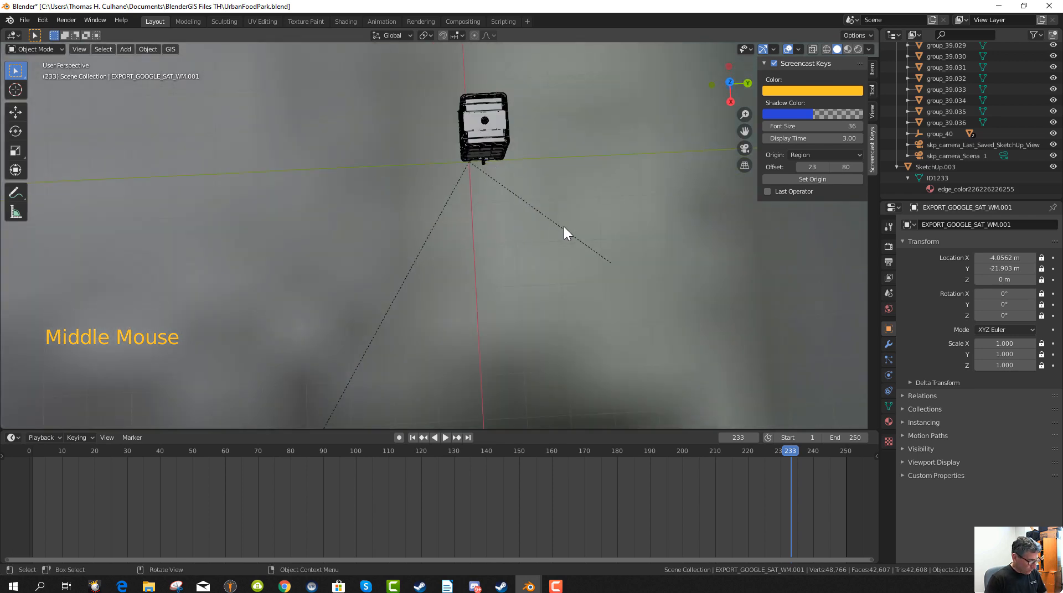
{"action": "middle_click_drag", "start_coordinate": [594, 233], "coordinate": [578, 267], "text": "shift"}
{"action": "key", "text": "Insert"}
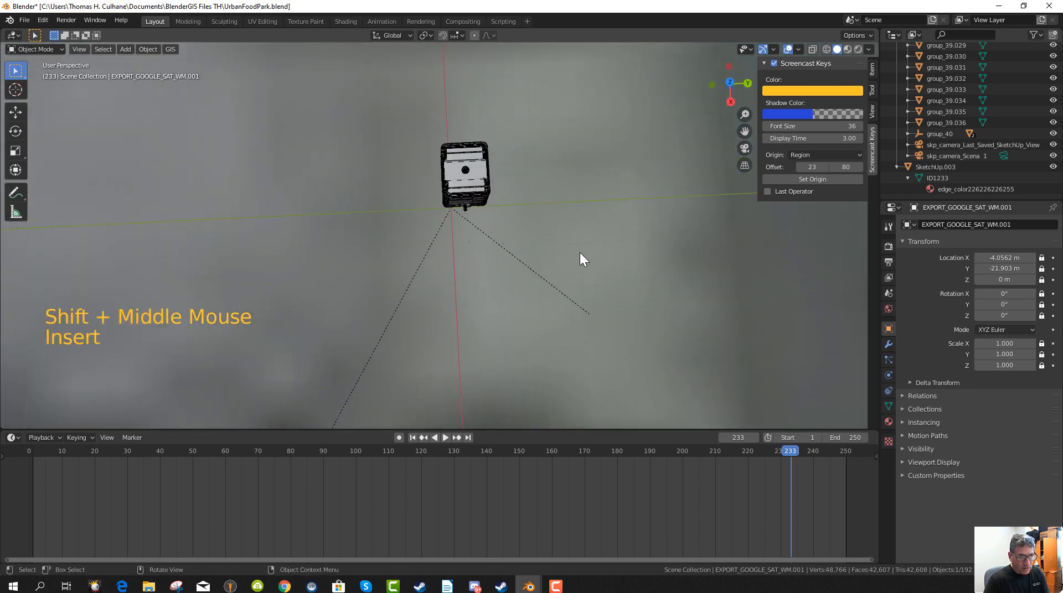
{"action": "key", "text": "KP_7"}
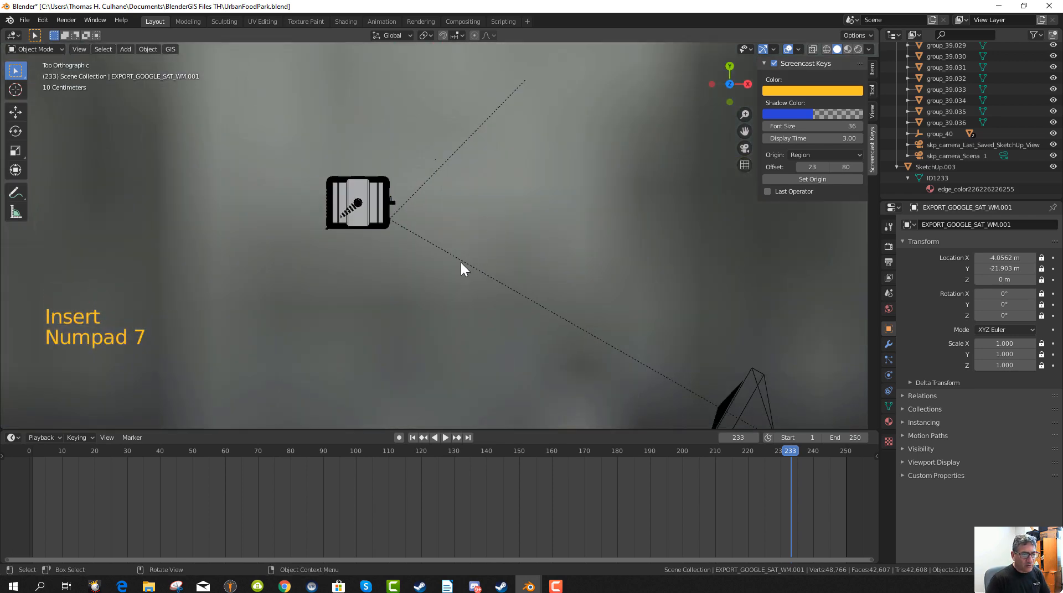
{"action": "scroll", "coordinate": [463, 269], "scroll_direction": "down", "scroll_amount": 6}
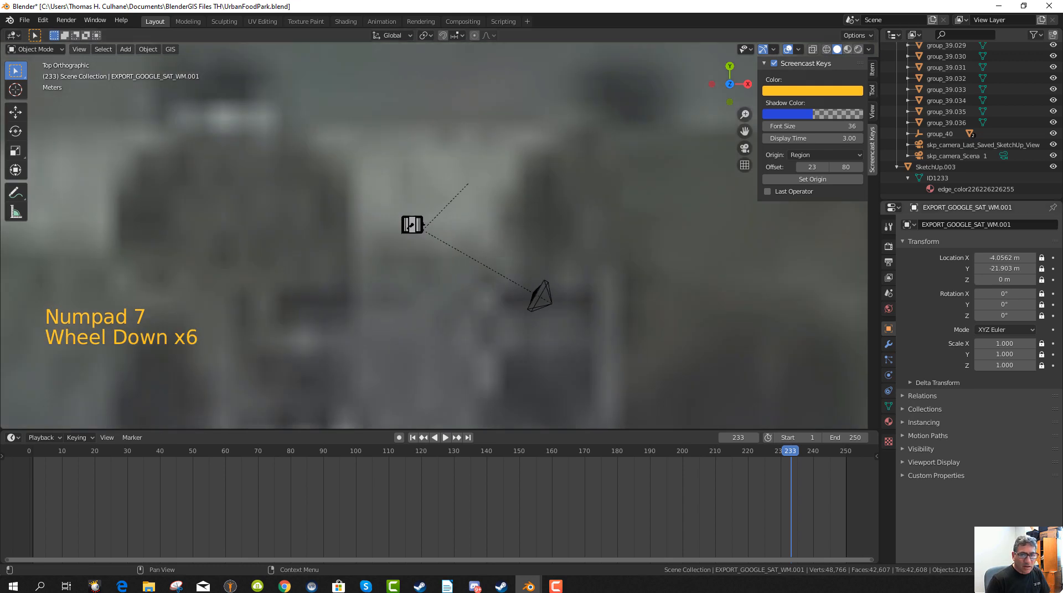
Add a new collection to the scene in the outliner and rename it "IBC Tank 3D Warehouse".
{"action": "scroll", "coordinate": [998, 155], "scroll_direction": "up", "scroll_amount": 11}
{"action": "scroll", "coordinate": [995, 148], "scroll_direction": "up", "scroll_amount": 14}
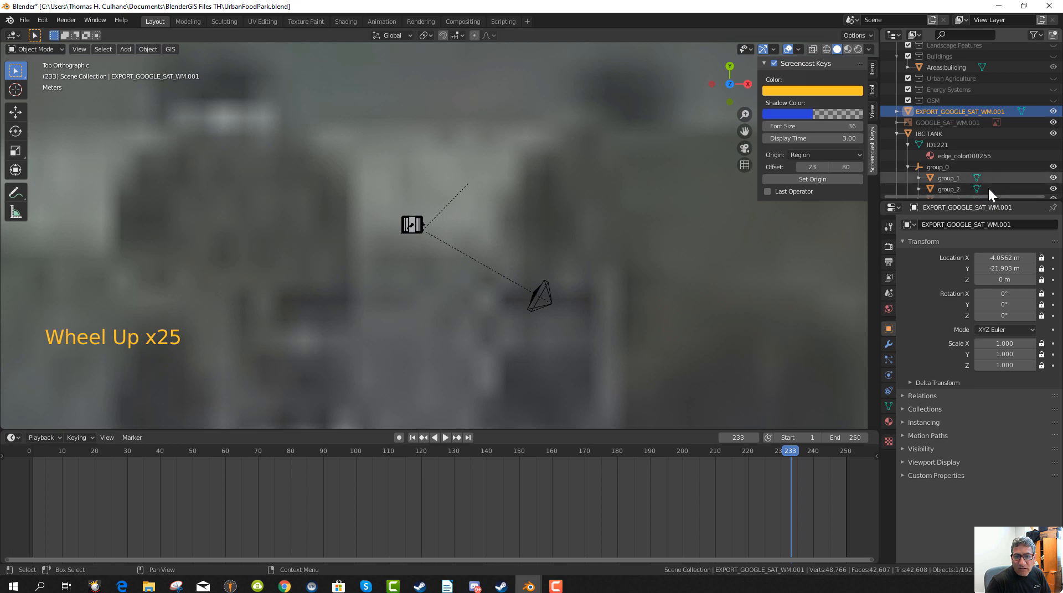
{"action": "right_click", "coordinate": [938, 134]}
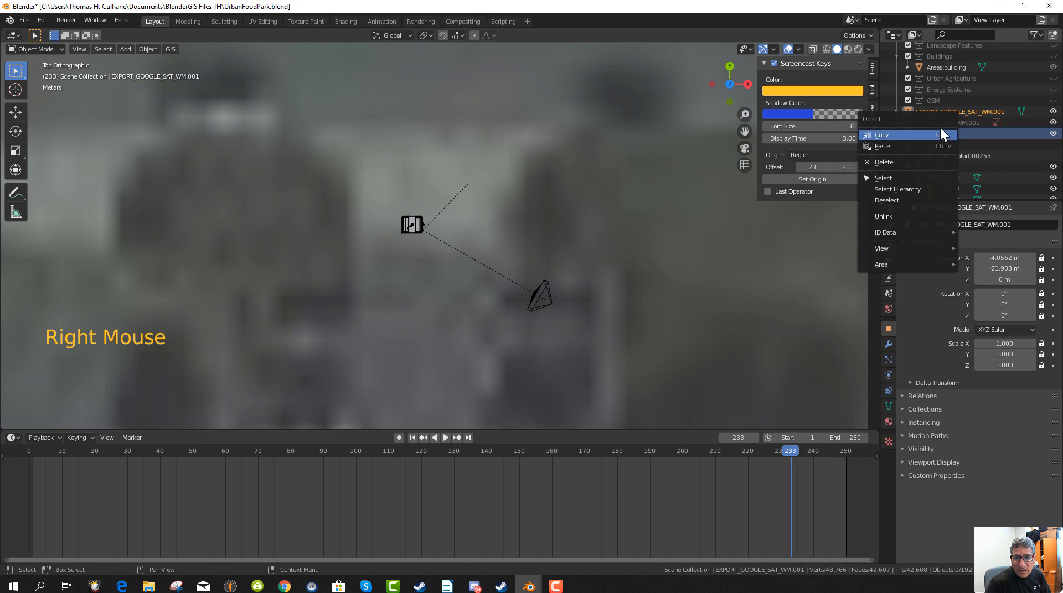
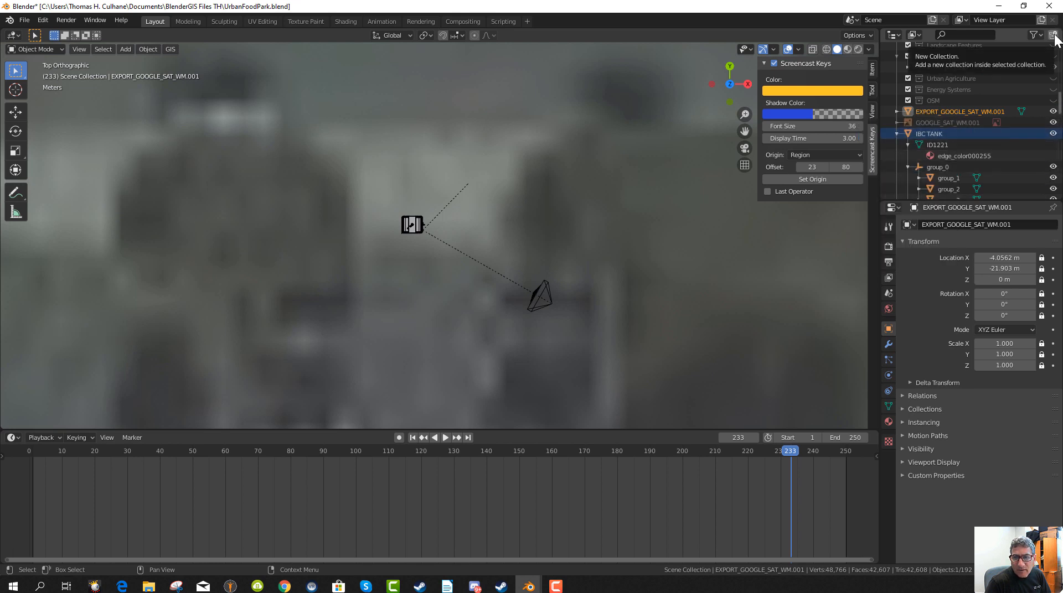
{"action": "left_click", "coordinate": [1053, 35]}
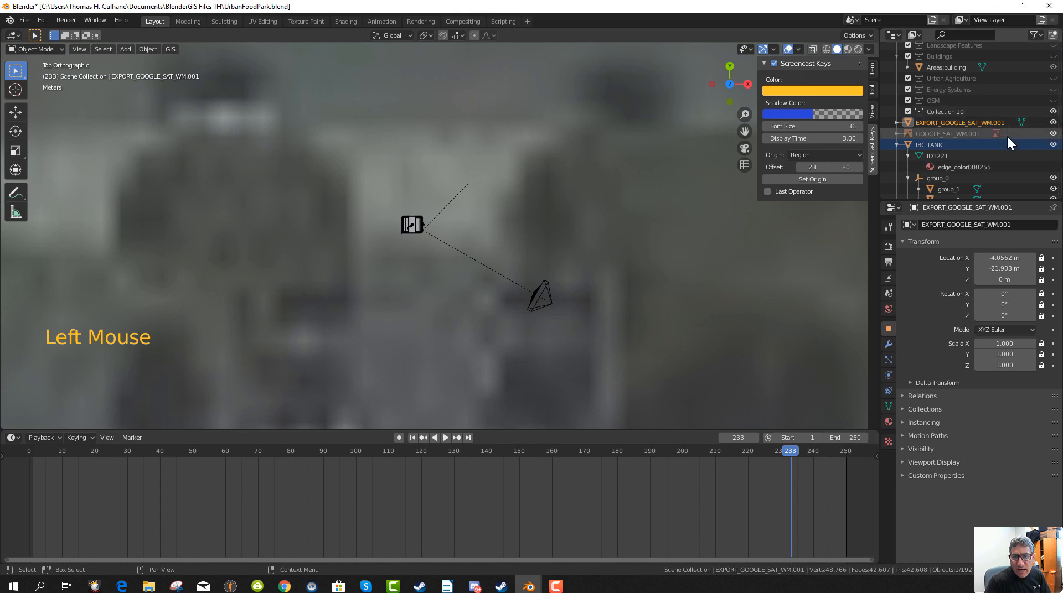
{"action": "double_click", "coordinate": [954, 112]}
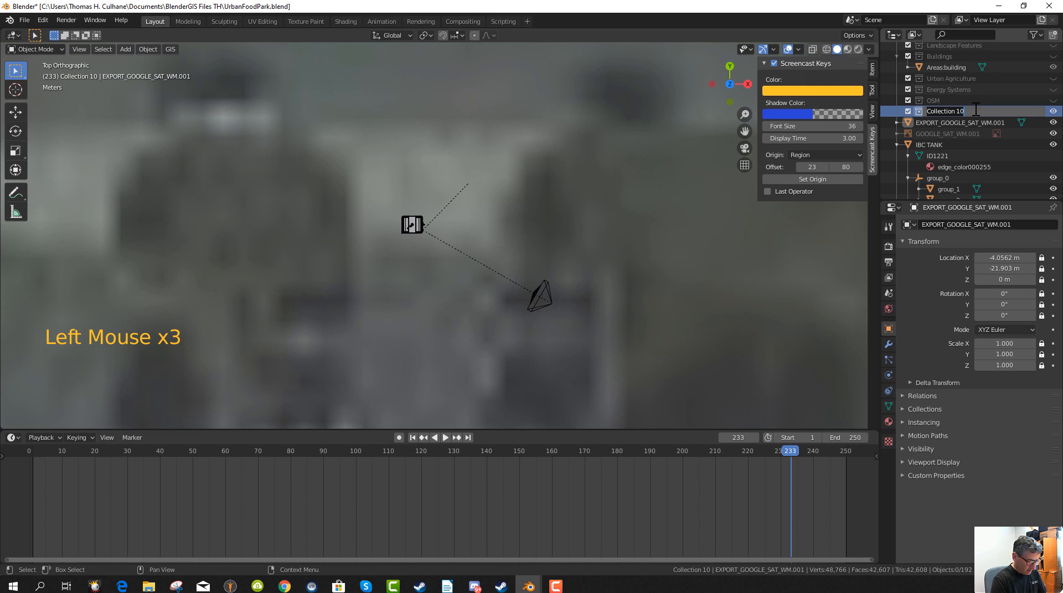
{"action": "key", "text": "shift"}
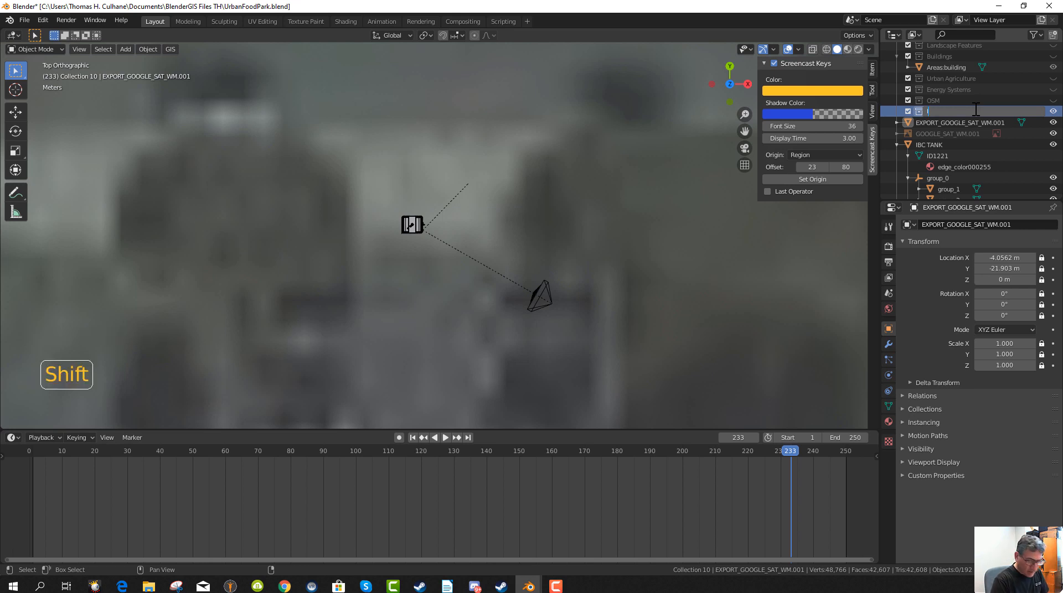
{"action": "type", "text": "IBC TA"}
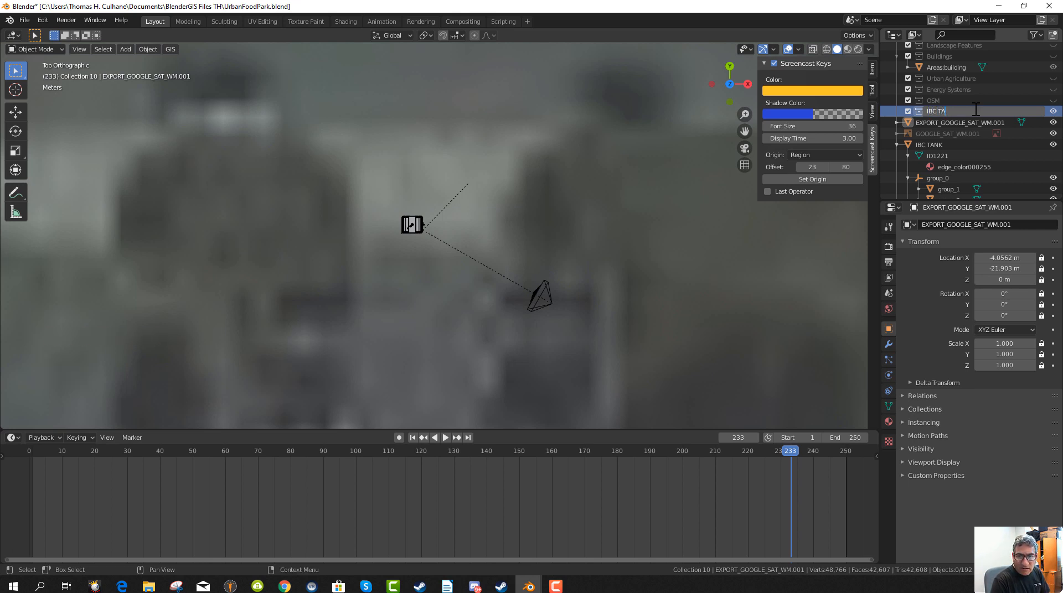
{"action": "key", "text": "BackSpace"}
{"action": "type", "text": "ank 3"}
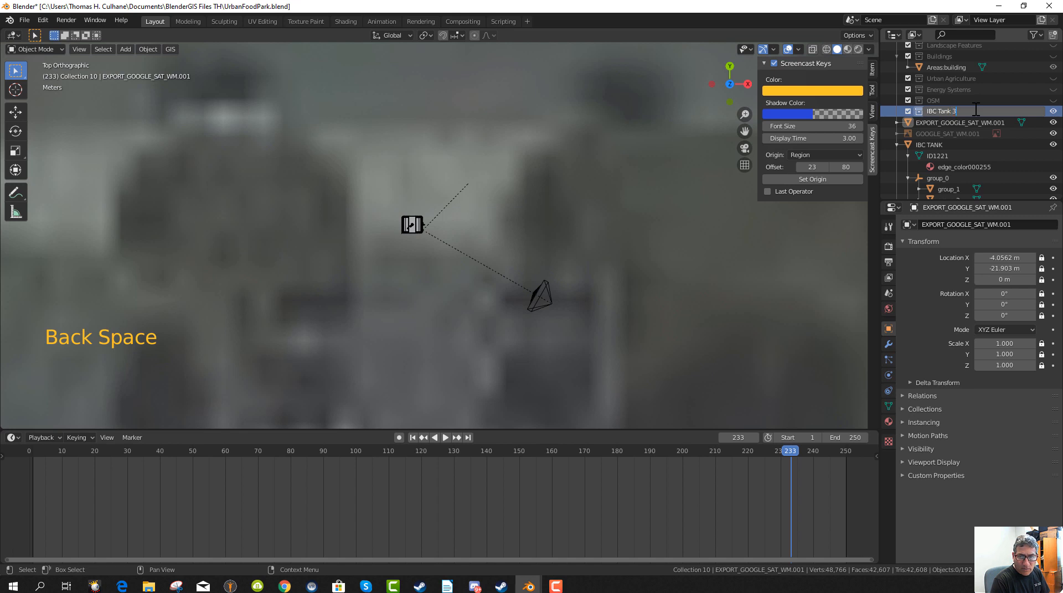
{"action": "type", "text": "D Warehous"}
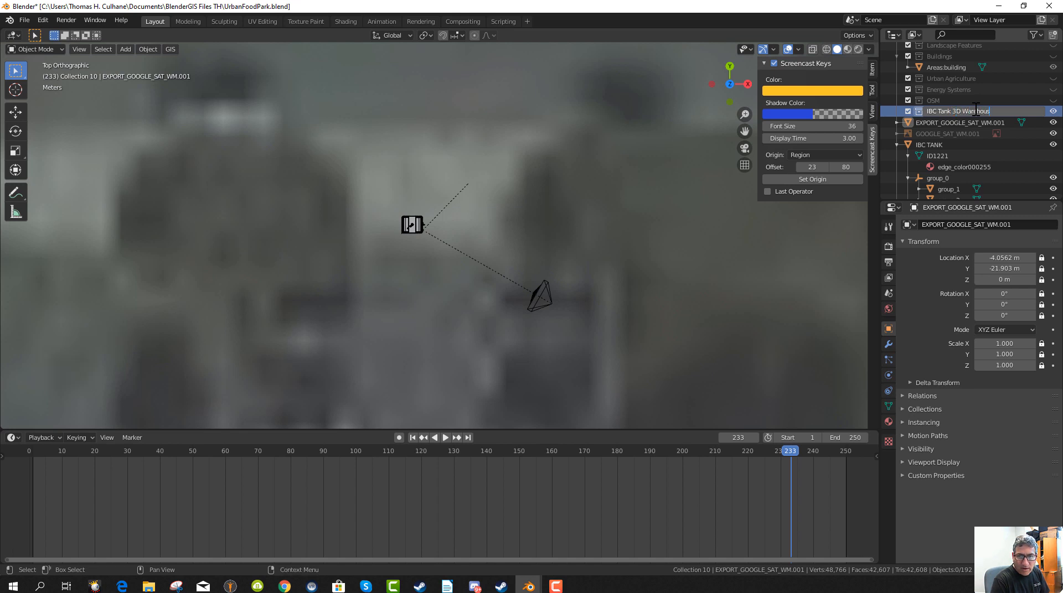
{"action": "type", "text": "e"}
{"action": "key", "text": "Return"}
Move the IBC TANK object into the IBC Tank 3D Warehouse collection and collapse both entries in the outliner.
{"action": "left_click", "coordinate": [929, 145]}
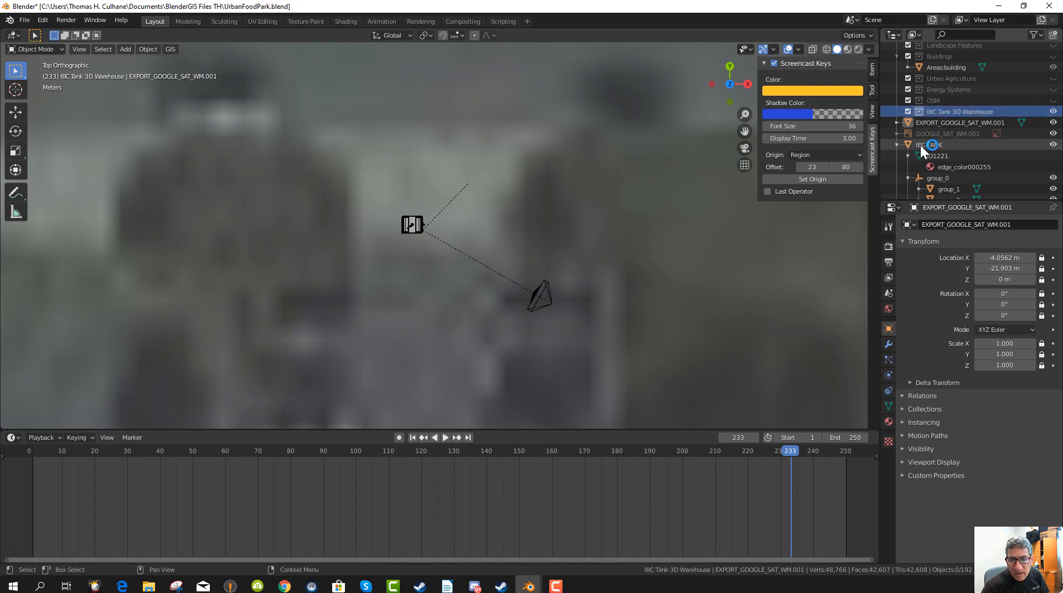
{"action": "left_click_drag", "start_coordinate": [921, 147], "coordinate": [932, 117]}
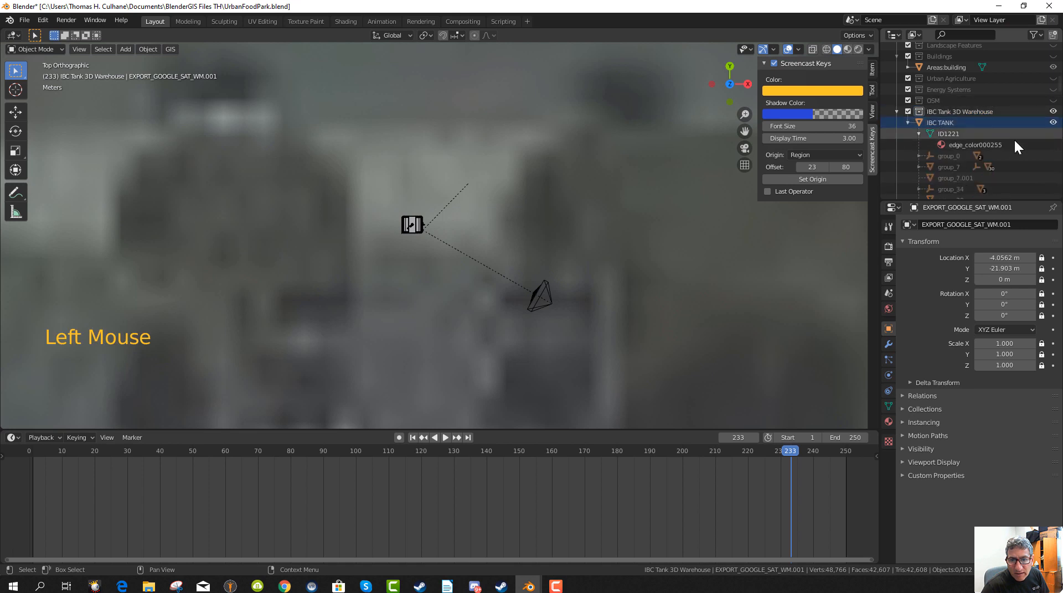
{"action": "left_click", "coordinate": [907, 121]}
{"action": "left_click", "coordinate": [898, 111]}
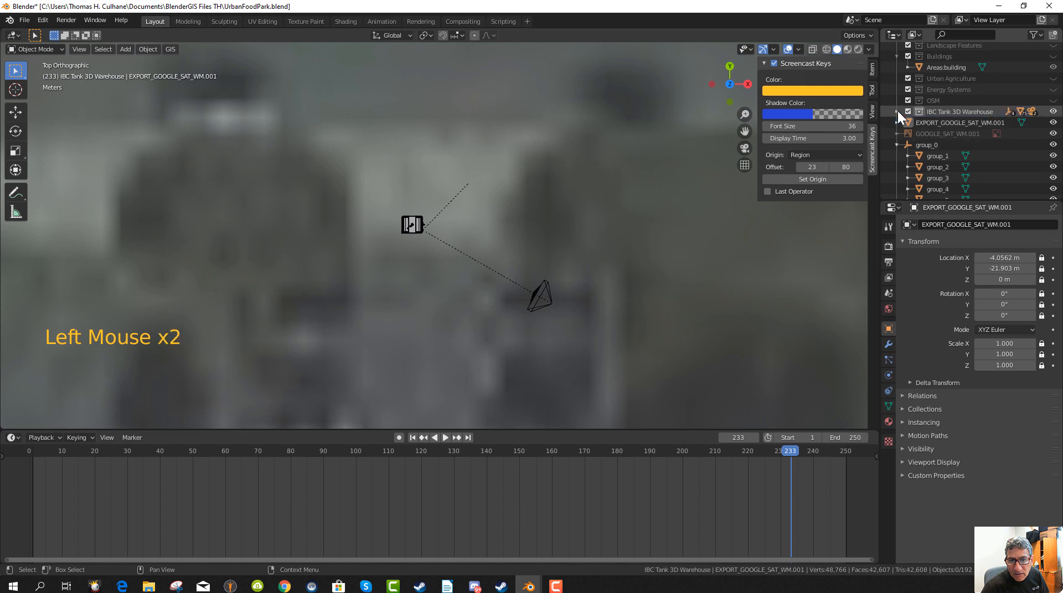
{"action": "scroll", "coordinate": [921, 134], "scroll_direction": "down", "scroll_amount": 1}
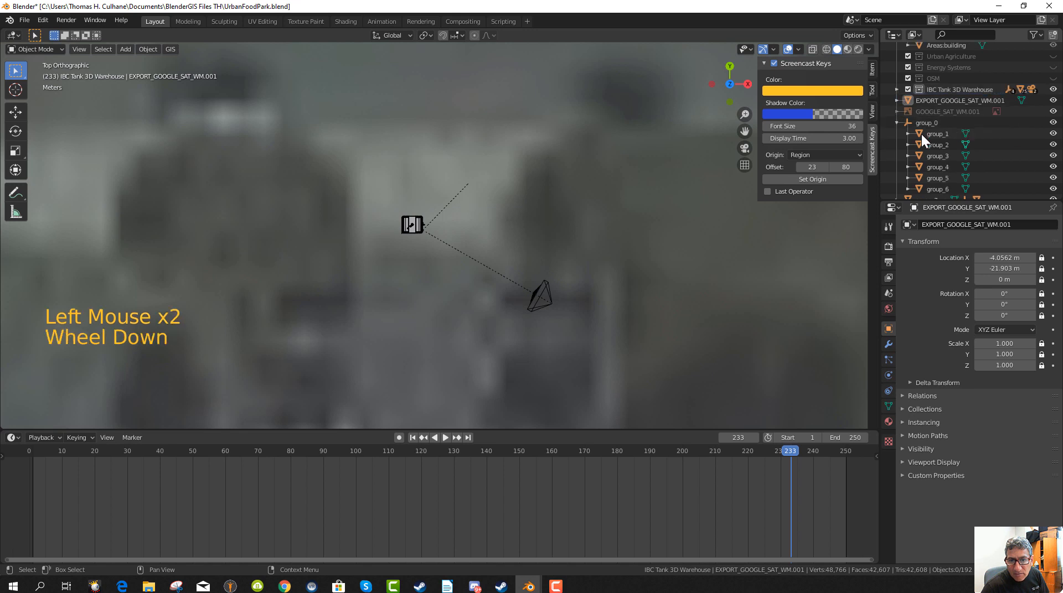
Collapse group_0, move EXPORT_GOOGLE_SAT_WM.001 and GOOGLE_SAT_WM.001 into the OSM collection and make that collection visible.
{"action": "left_click", "coordinate": [896, 121]}
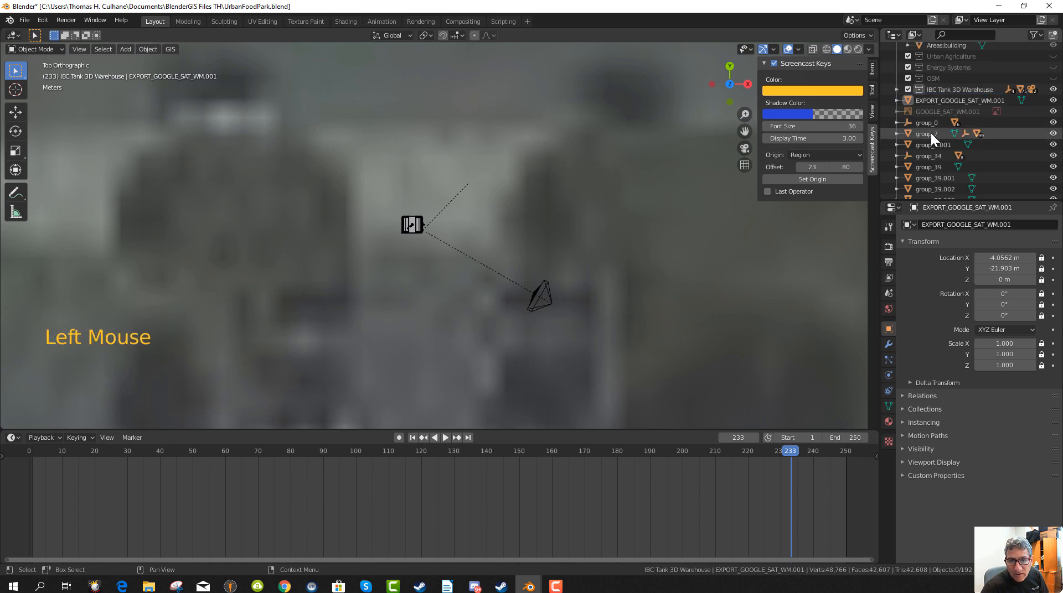
{"action": "double_click", "coordinate": [930, 133]}
{"action": "scroll", "coordinate": [628, 271], "scroll_direction": "up", "scroll_amount": 1}
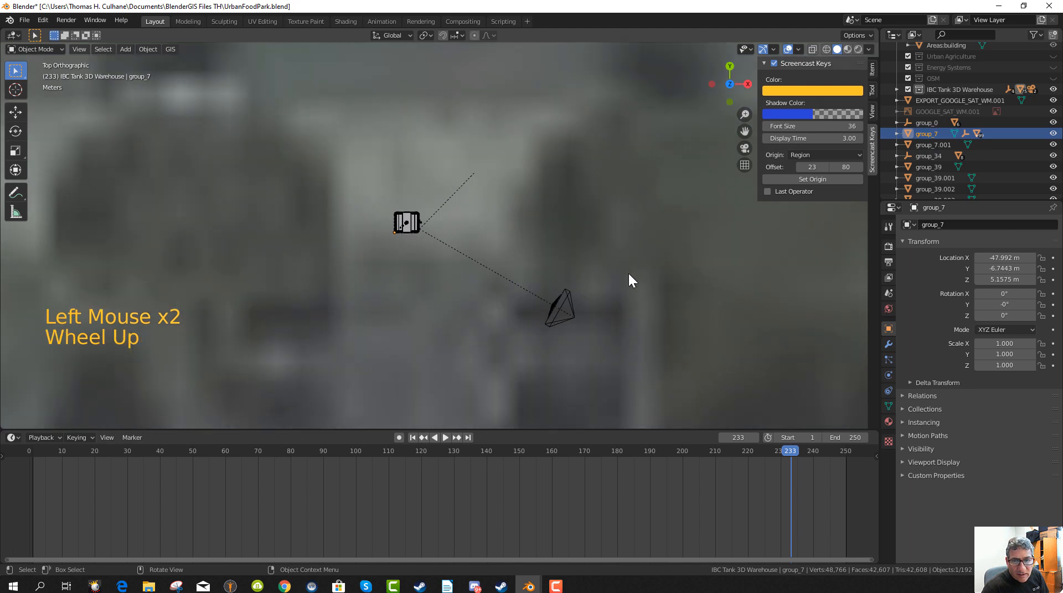
{"action": "left_click", "coordinate": [933, 123]}
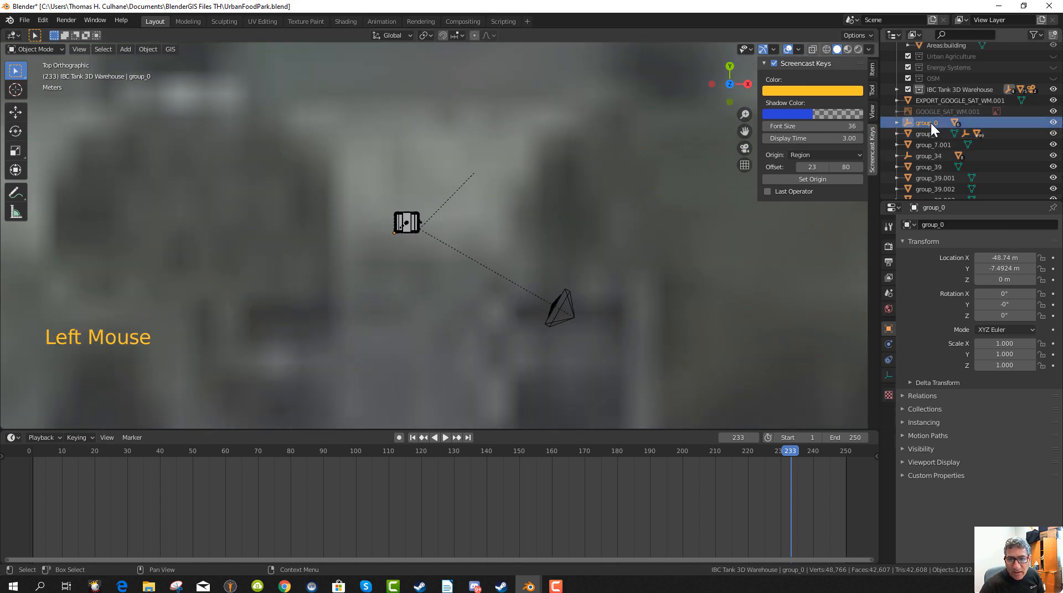
{"action": "left_click_drag", "start_coordinate": [926, 113], "coordinate": [929, 78]}
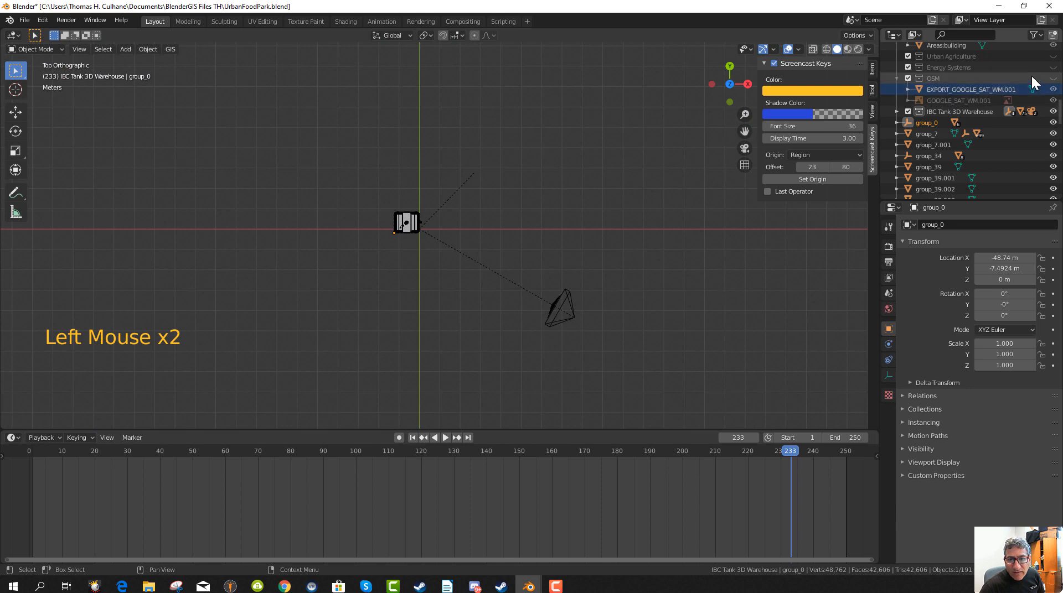
{"action": "left_click", "coordinate": [1053, 79]}
{"action": "scroll", "coordinate": [659, 174], "scroll_direction": "down", "scroll_amount": 17}
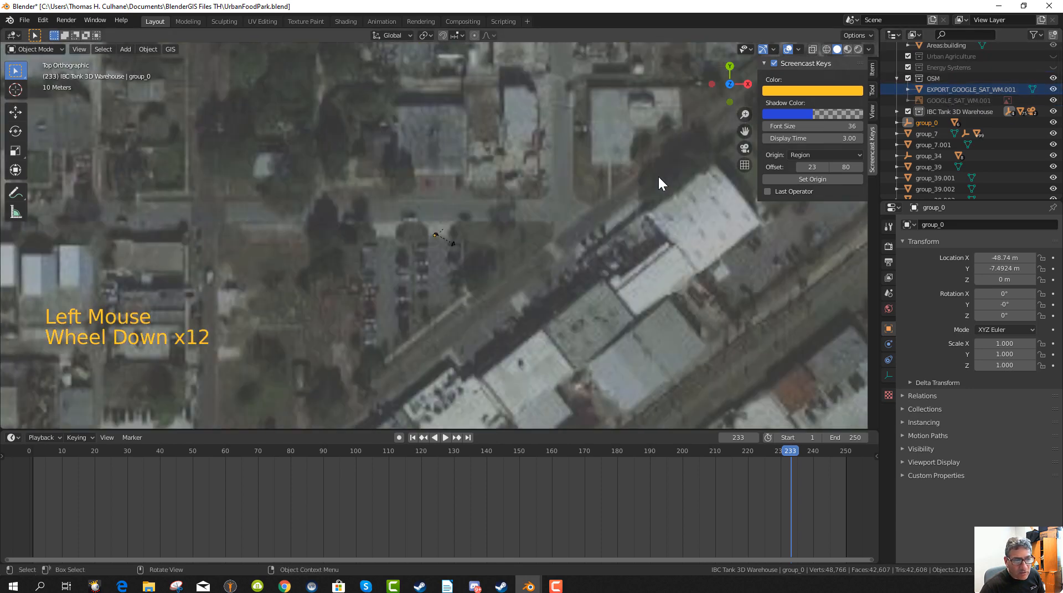
Select the loose objects from group_0 through skp_camera_Scena_1 and move them into the IBC Tank 3D Warehouse collection.
{"action": "left_click", "coordinate": [921, 124]}
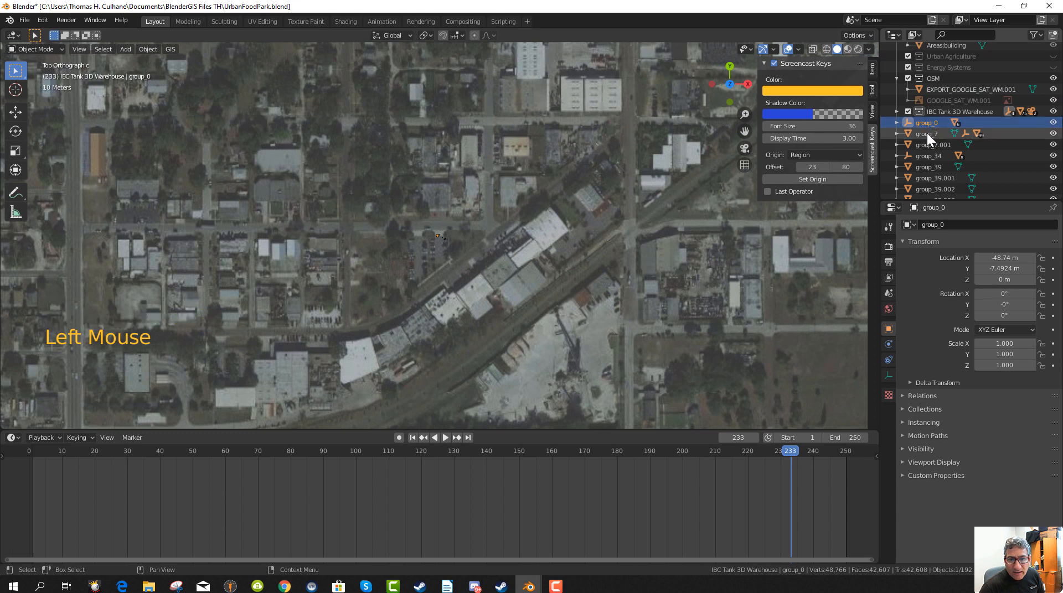
{"action": "scroll", "coordinate": [927, 134], "scroll_direction": "down", "scroll_amount": 20}
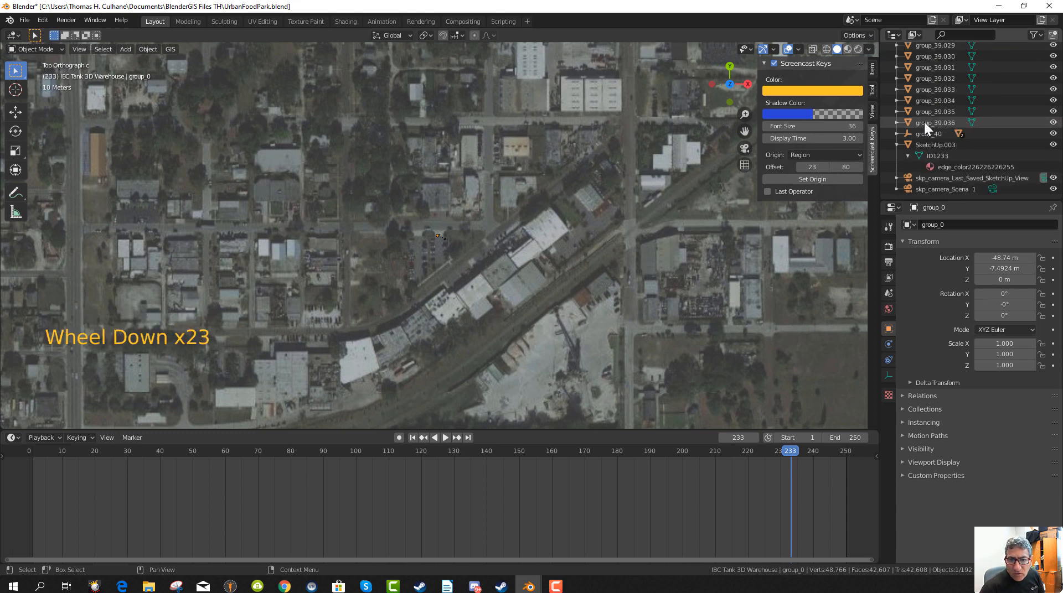
{"action": "left_click", "coordinate": [938, 188], "text": "shift"}
{"action": "scroll", "coordinate": [955, 122], "scroll_direction": "up", "scroll_amount": 20}
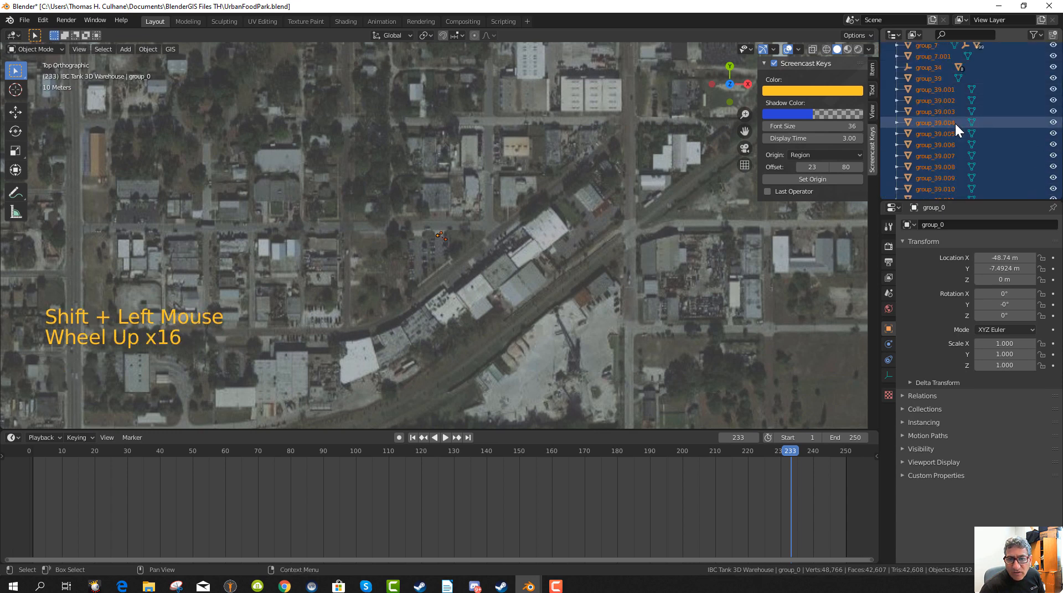
{"action": "left_click_drag", "start_coordinate": [929, 124], "coordinate": [942, 110]}
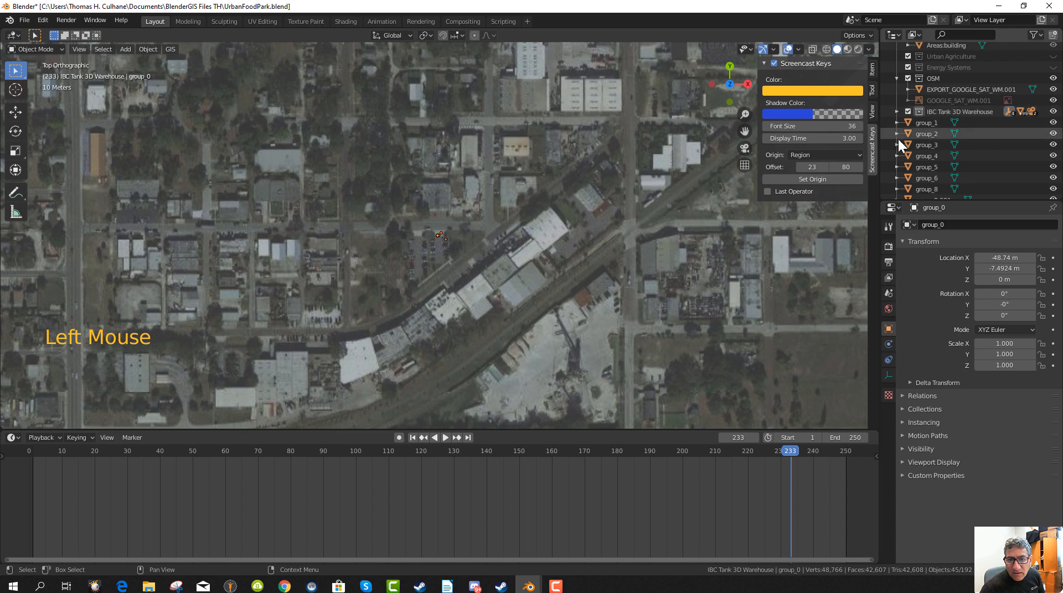
Select the remaining loose objects from group_1 through instance_23 and move them into the IBC Tank 3D Warehouse collection.
{"action": "left_click", "coordinate": [921, 123]}
{"action": "scroll", "coordinate": [935, 134], "scroll_direction": "down", "scroll_amount": 11}
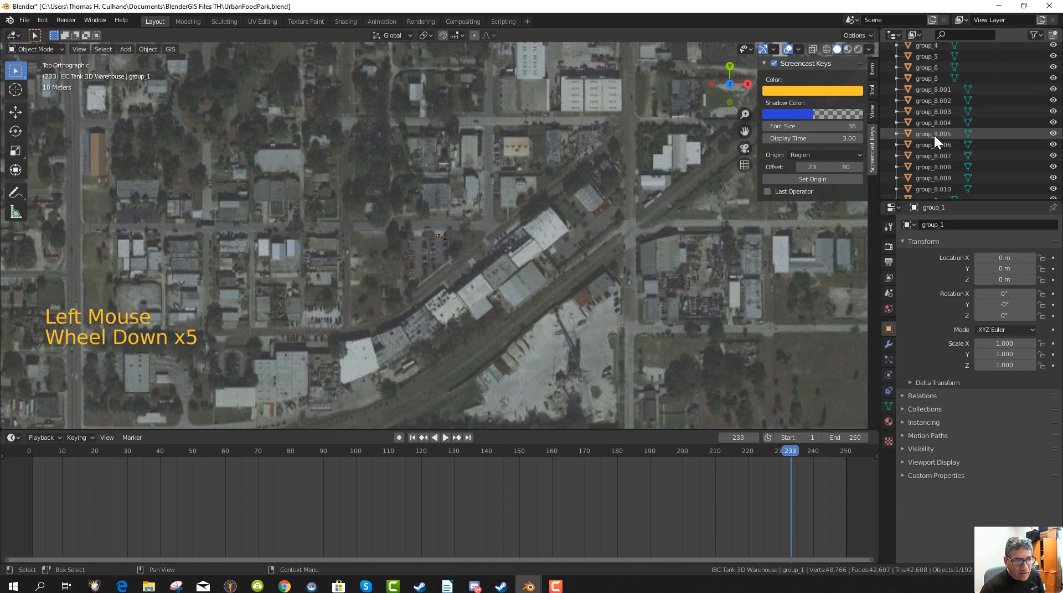
{"action": "scroll", "coordinate": [933, 133], "scroll_direction": "down", "scroll_amount": 20}
{"action": "scroll", "coordinate": [931, 128], "scroll_direction": "up", "scroll_amount": 5}
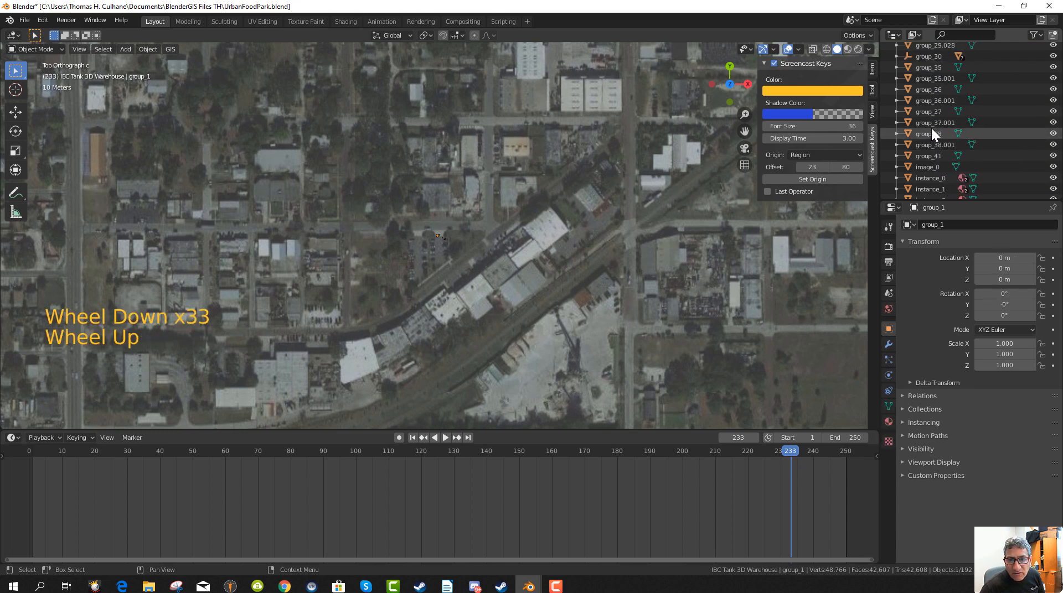
{"action": "scroll", "coordinate": [933, 123], "scroll_direction": "down", "scroll_amount": 20}
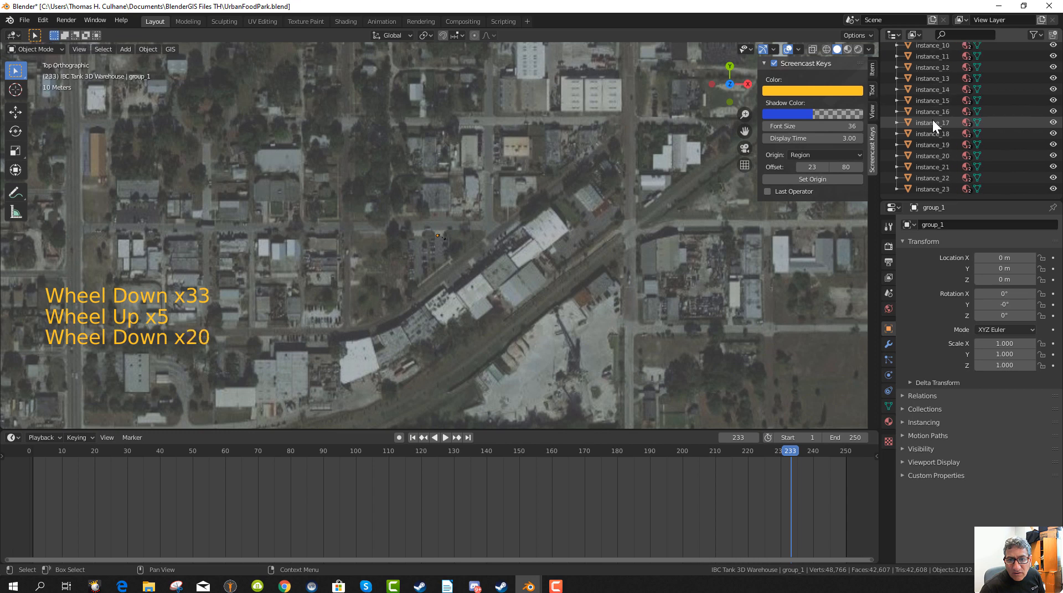
{"action": "left_click", "coordinate": [931, 186], "text": "shift"}
{"action": "scroll", "coordinate": [962, 129], "scroll_direction": "up", "scroll_amount": 18}
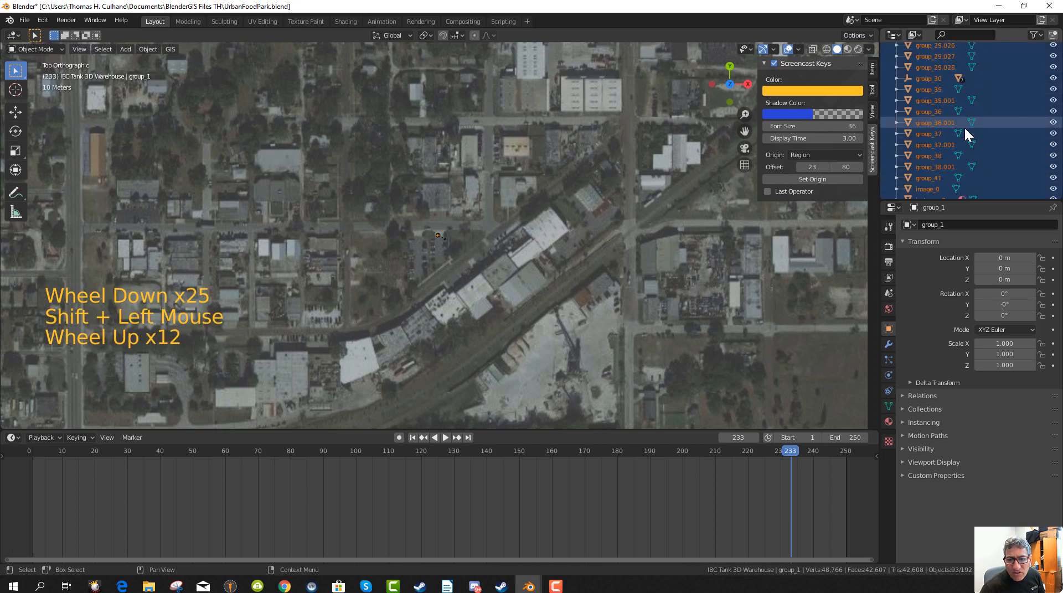
{"action": "scroll", "coordinate": [961, 124], "scroll_direction": "up", "scroll_amount": 20}
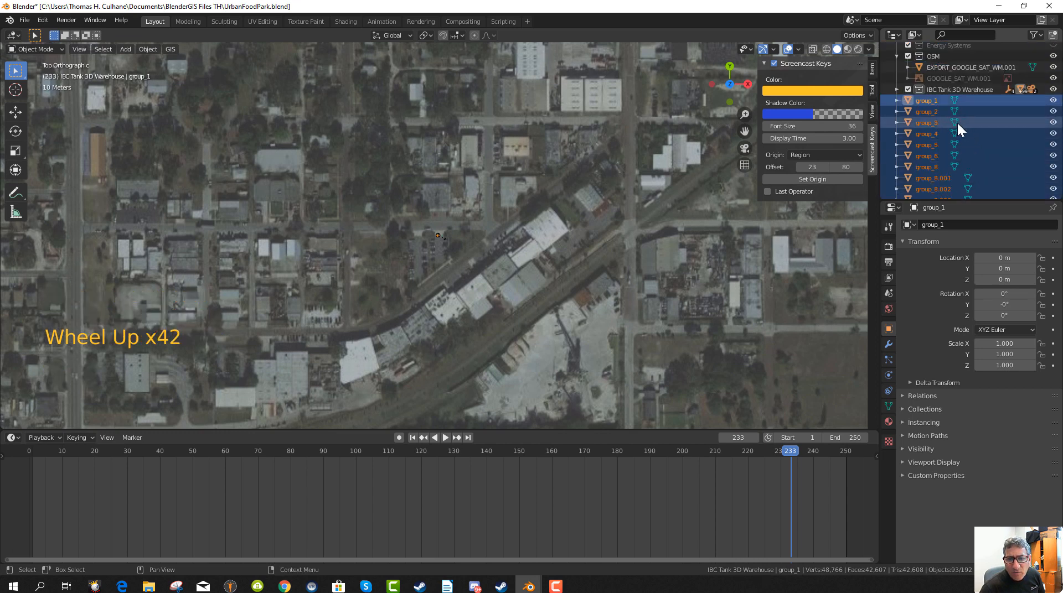
{"action": "left_click_drag", "start_coordinate": [920, 102], "coordinate": [925, 93]}
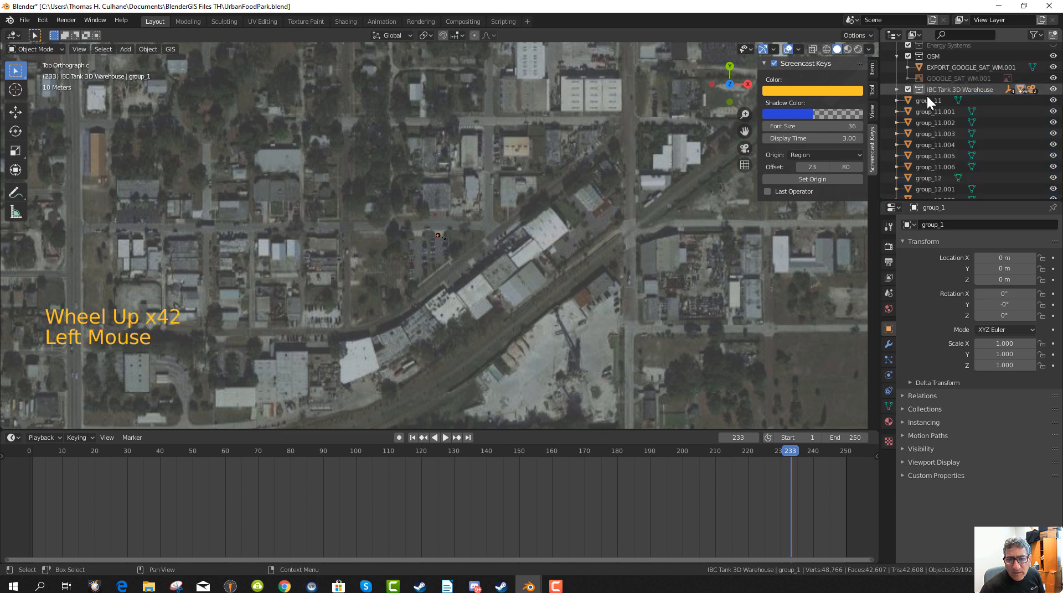
Move the loose objects from group_11 through group_32.003 into the IBC Tank 3D Warehouse collection.
{"action": "left_click", "coordinate": [932, 101]}
{"action": "scroll", "coordinate": [945, 124], "scroll_direction": "down", "scroll_amount": 20}
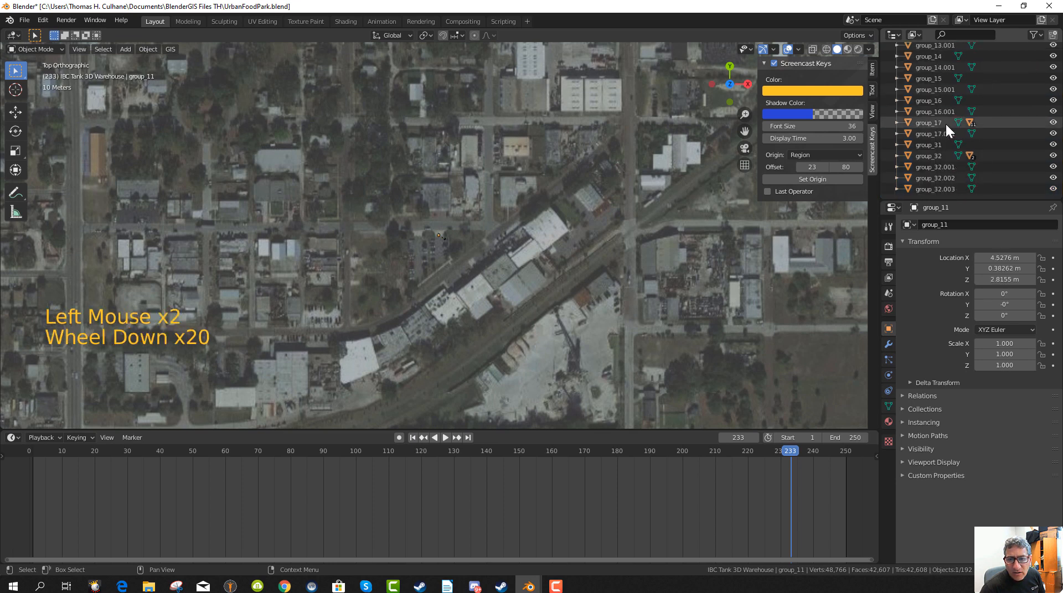
{"action": "left_click", "coordinate": [934, 186], "text": "shift"}
{"action": "scroll", "coordinate": [958, 141], "scroll_direction": "up", "scroll_amount": 18}
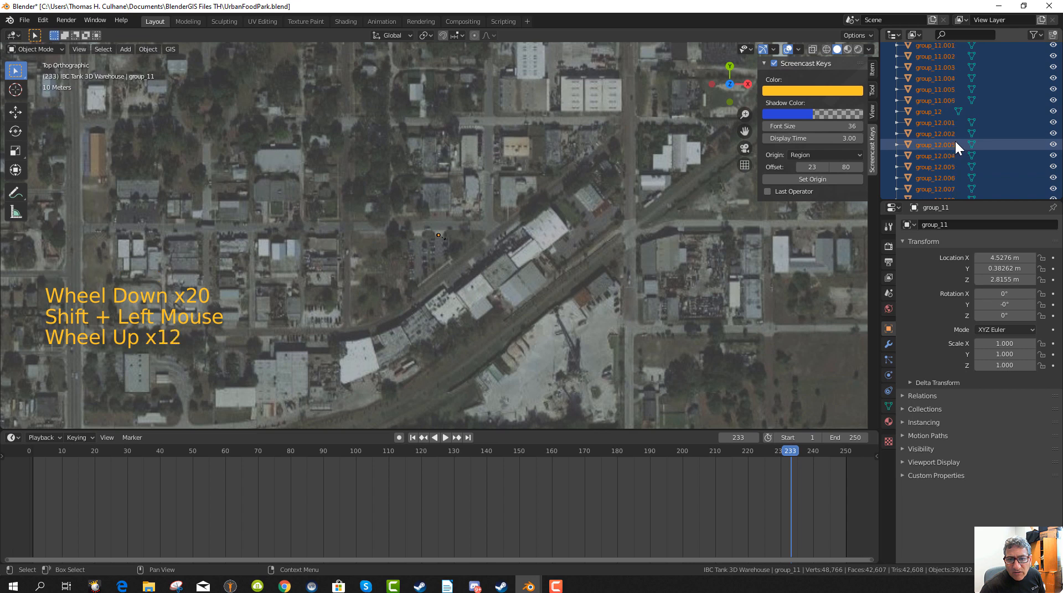
{"action": "left_click_drag", "start_coordinate": [926, 168], "coordinate": [936, 158]}
Move the last loose objects, group_18 through group_33.001, into the IBC Tank 3D Warehouse collection.
{"action": "left_click", "coordinate": [933, 168]}
{"action": "scroll", "coordinate": [949, 155], "scroll_direction": "down", "scroll_amount": 10}
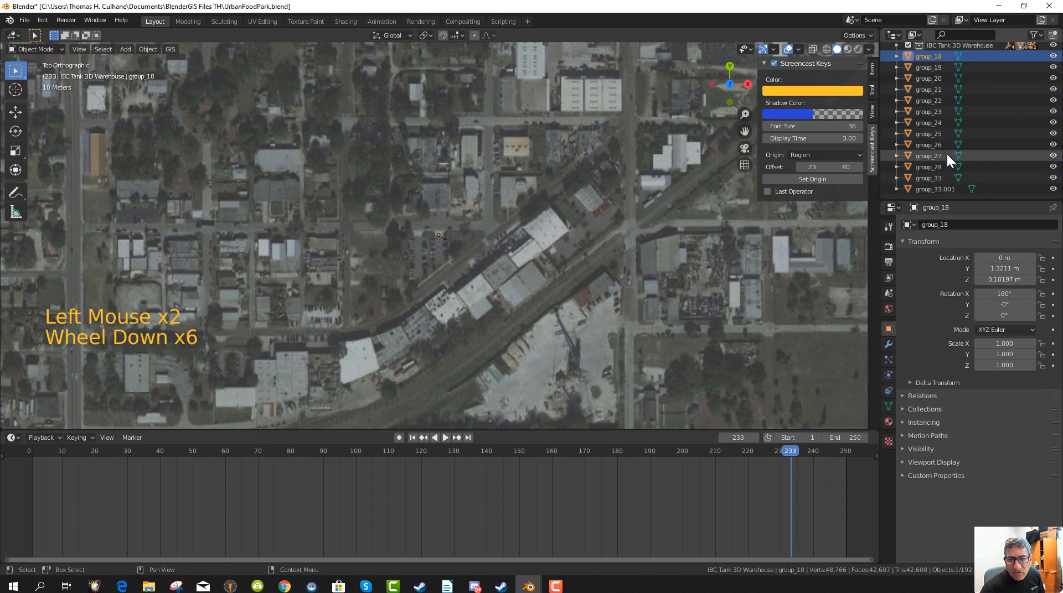
{"action": "left_click", "coordinate": [930, 176], "text": "shift"}
{"action": "scroll", "coordinate": [935, 166], "scroll_direction": "up", "scroll_amount": 5}
{"action": "left_click_drag", "start_coordinate": [918, 168], "coordinate": [928, 158]}
{"action": "scroll", "coordinate": [940, 155], "scroll_direction": "down", "scroll_amount": 4}
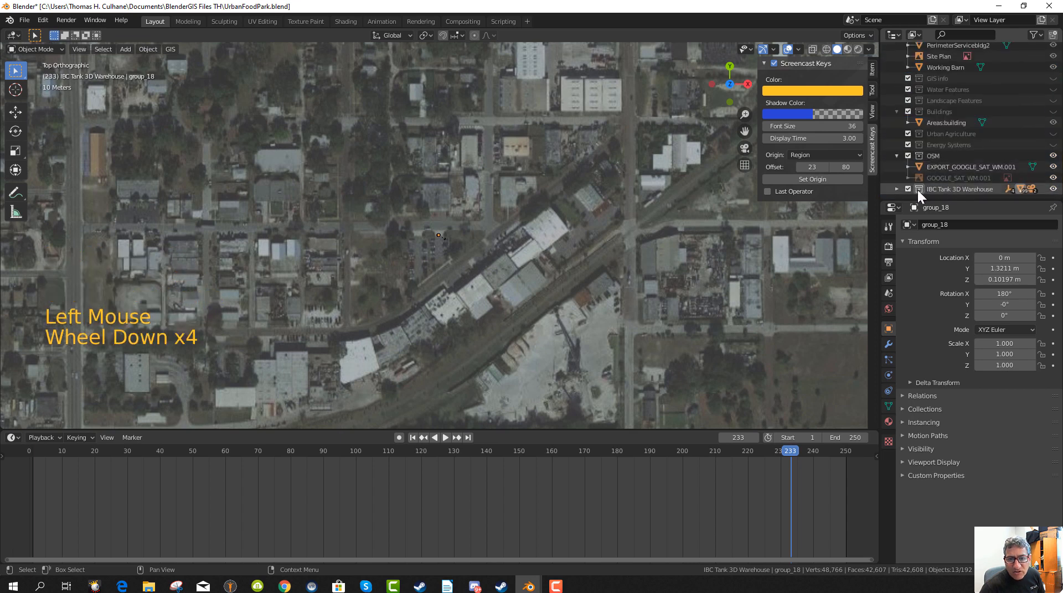
Hide the OSM collection with its satellite map and the Areas:building object.
{"action": "left_click", "coordinate": [1054, 156]}
{"action": "left_click", "coordinate": [1053, 168]}
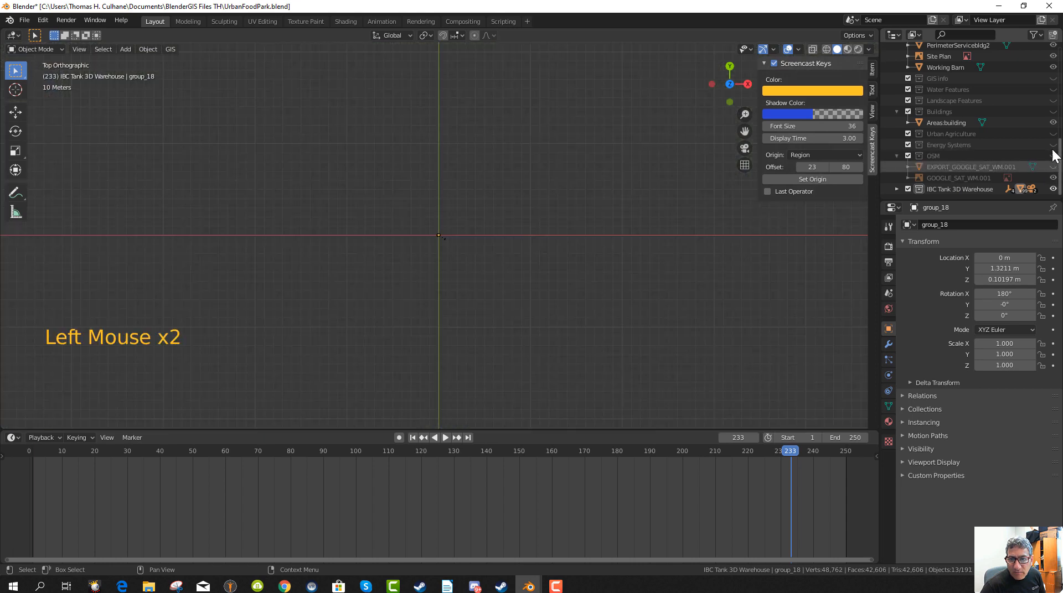
{"action": "left_click", "coordinate": [1052, 123]}
Add another new collection to the scene and rename it "Trees".
{"action": "scroll", "coordinate": [1020, 136], "scroll_direction": "up", "scroll_amount": 3}
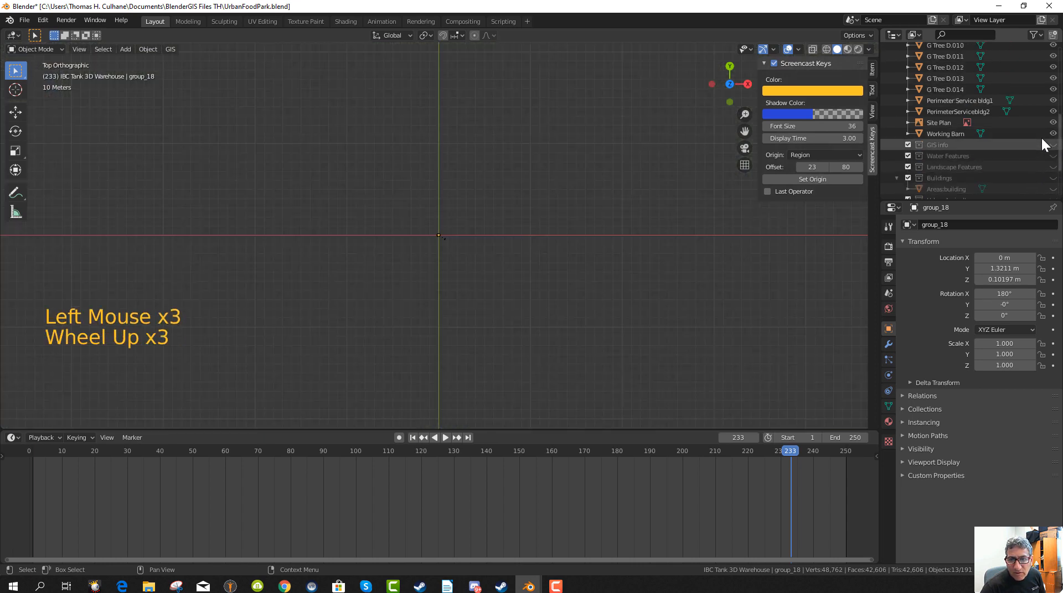
{"action": "scroll", "coordinate": [1017, 145], "scroll_direction": "up", "scroll_amount": 10}
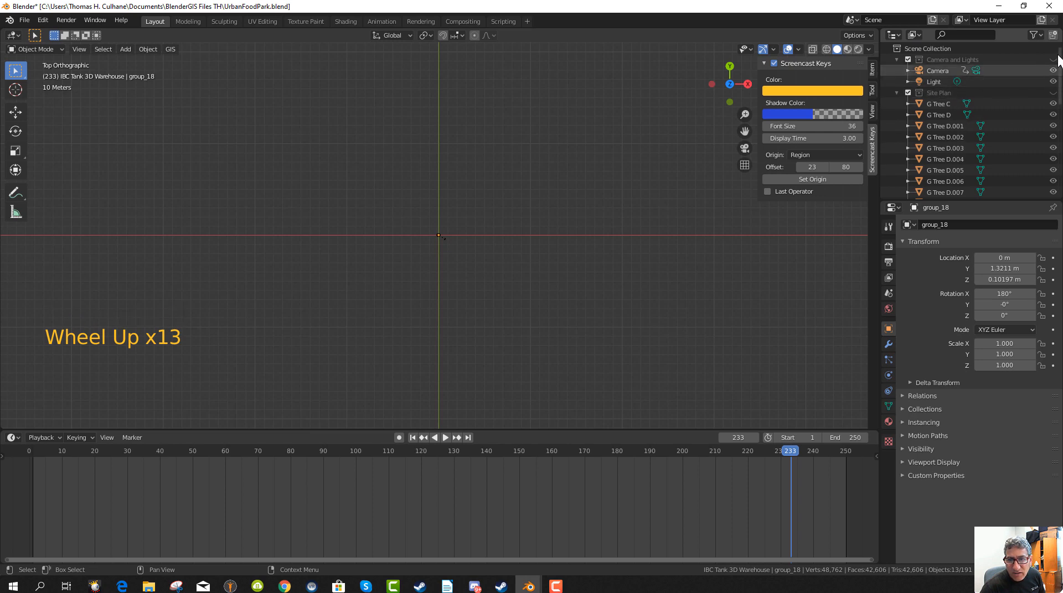
{"action": "left_click", "coordinate": [1053, 39]}
{"action": "scroll", "coordinate": [1000, 95], "scroll_direction": "down", "scroll_amount": 5}
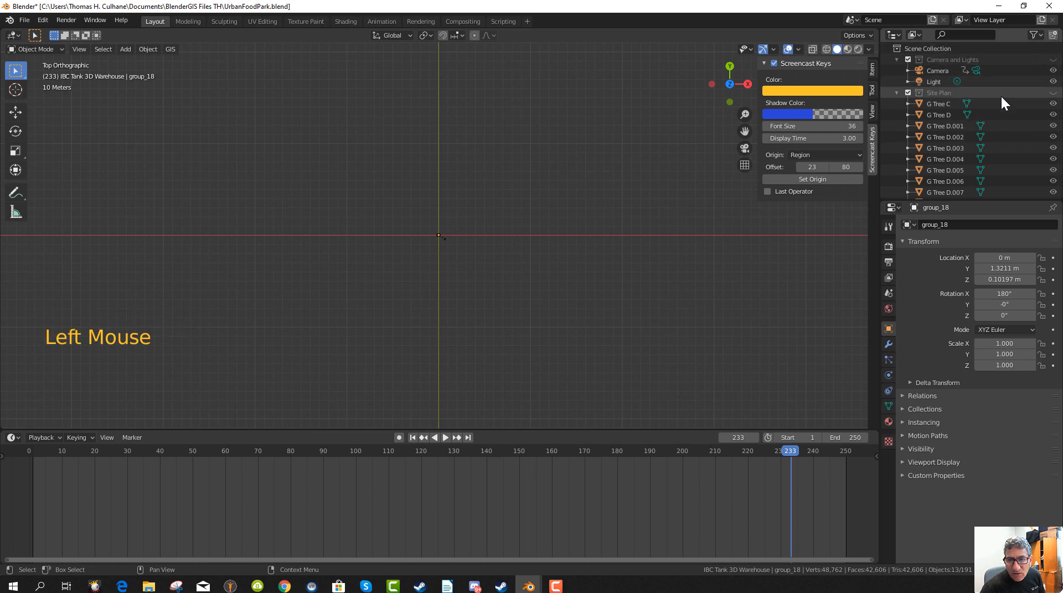
{"action": "scroll", "coordinate": [994, 99], "scroll_direction": "down", "scroll_amount": 7}
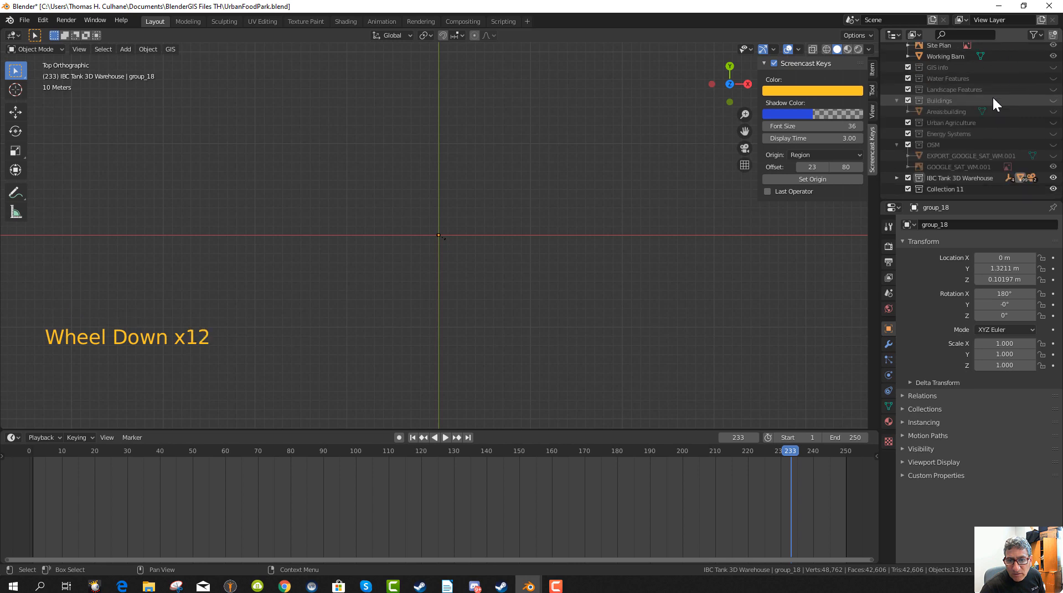
{"action": "left_click", "coordinate": [946, 189]}
{"action": "double_click", "coordinate": [946, 189]}
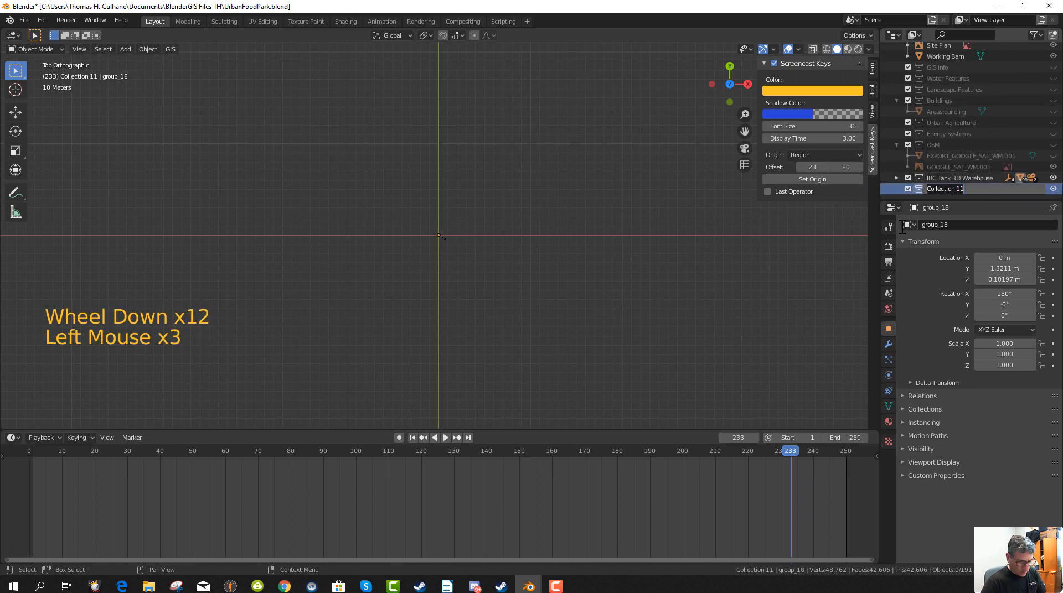
{"action": "type", "text": "Trees"}
{"action": "key", "text": "Return"}
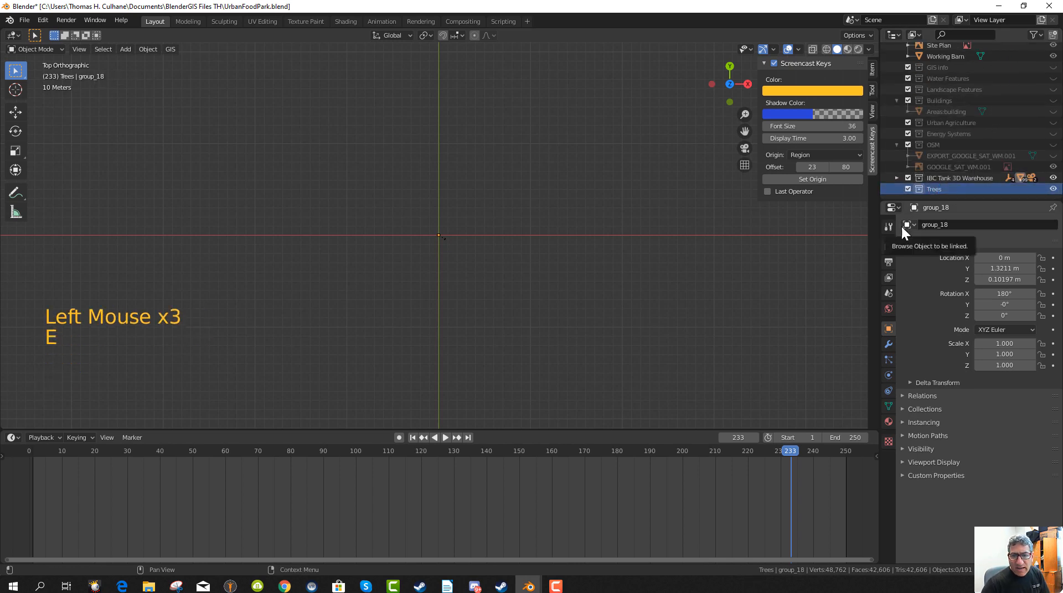
Select all tree objects from G Tree C through G Tree D.014 in Site Plan and move them into the Trees collection.
{"action": "scroll", "coordinate": [961, 136], "scroll_direction": "up", "scroll_amount": 14}
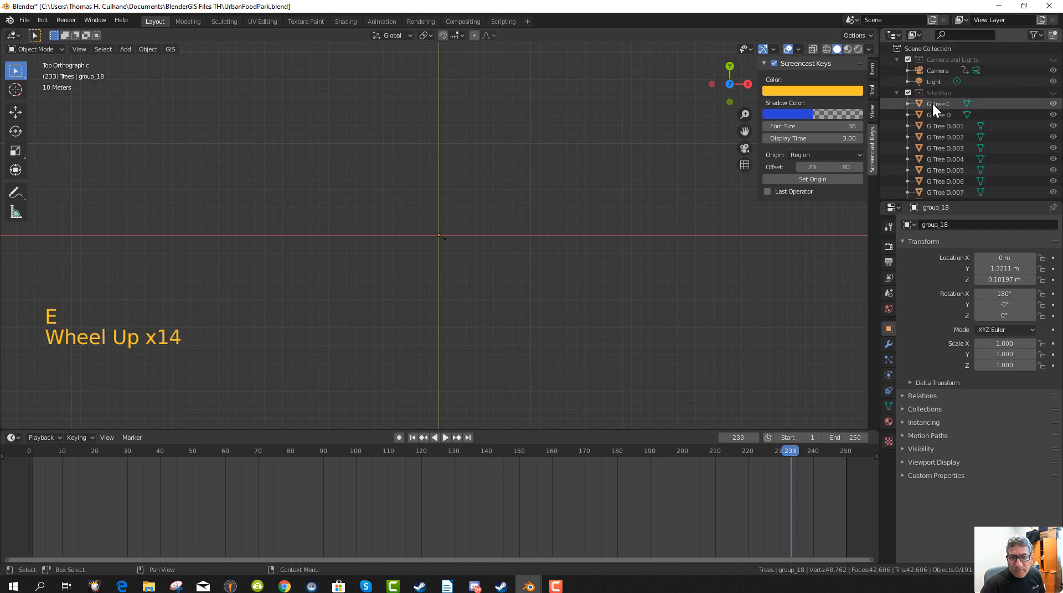
{"action": "left_click", "coordinate": [932, 104]}
{"action": "scroll", "coordinate": [948, 147], "scroll_direction": "down", "scroll_amount": 6}
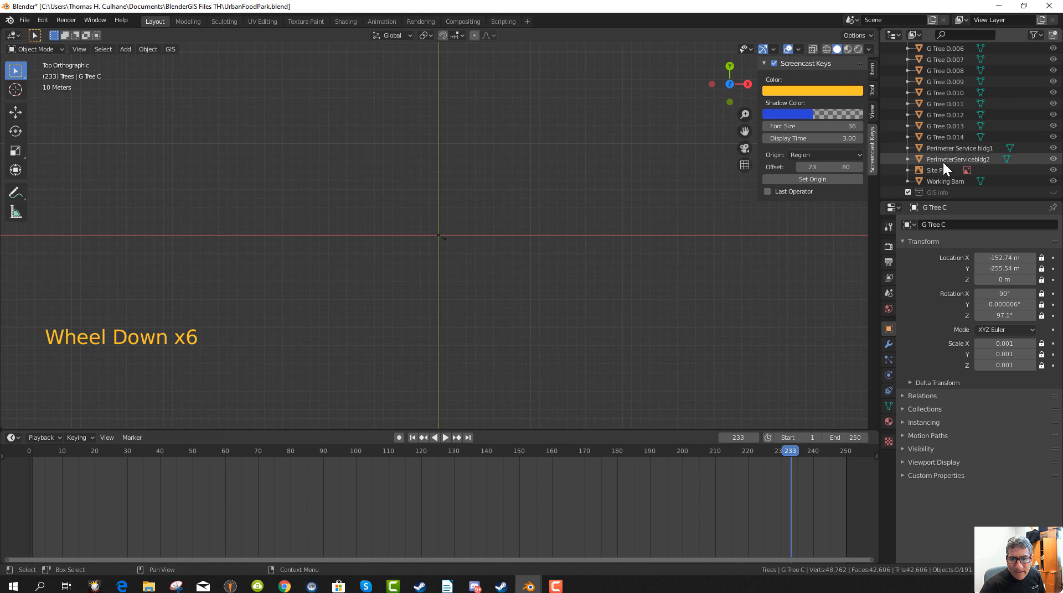
{"action": "left_click", "coordinate": [939, 138], "text": "shift"}
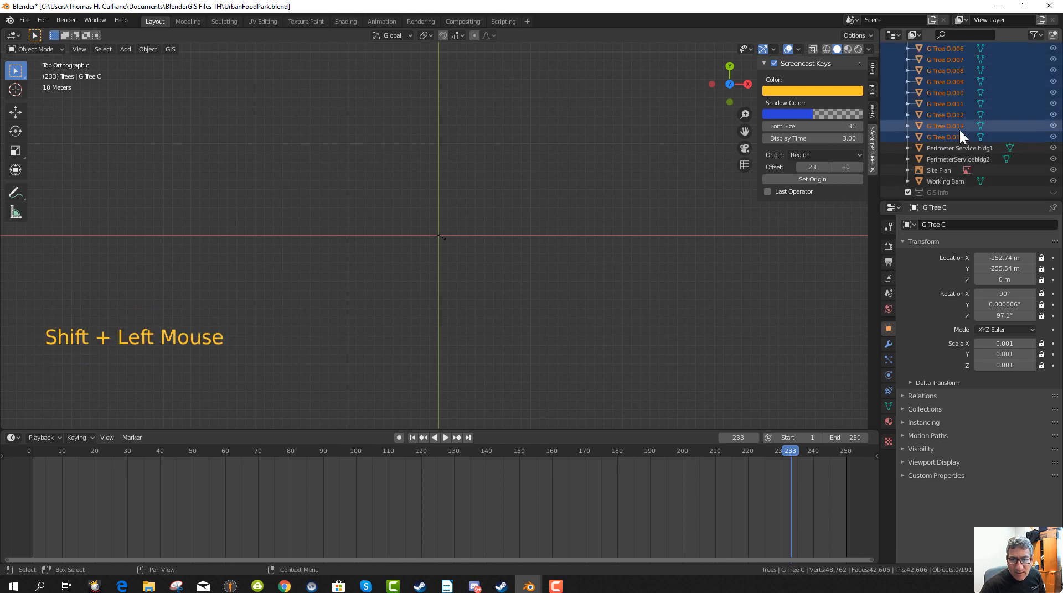
{"action": "scroll", "coordinate": [941, 110], "scroll_direction": "down", "scroll_amount": 1}
{"action": "scroll", "coordinate": [937, 105], "scroll_direction": "down", "scroll_amount": 2}
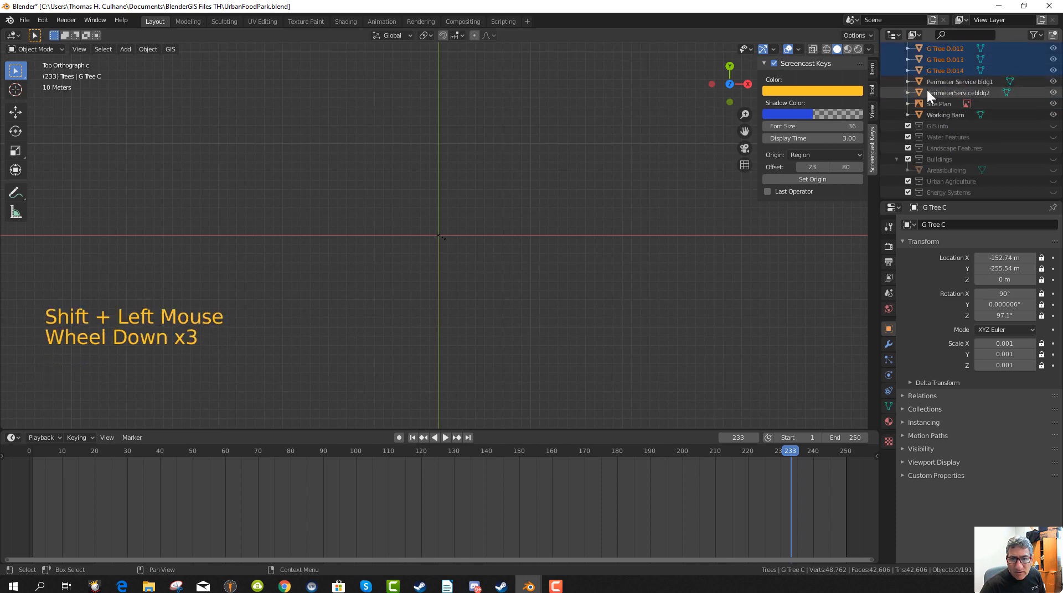
{"action": "left_click_drag", "start_coordinate": [934, 60], "coordinate": [924, 190]}
{"action": "scroll", "coordinate": [993, 191], "scroll_direction": "down", "scroll_amount": 2}
{"action": "scroll", "coordinate": [988, 186], "scroll_direction": "down", "scroll_amount": 3}
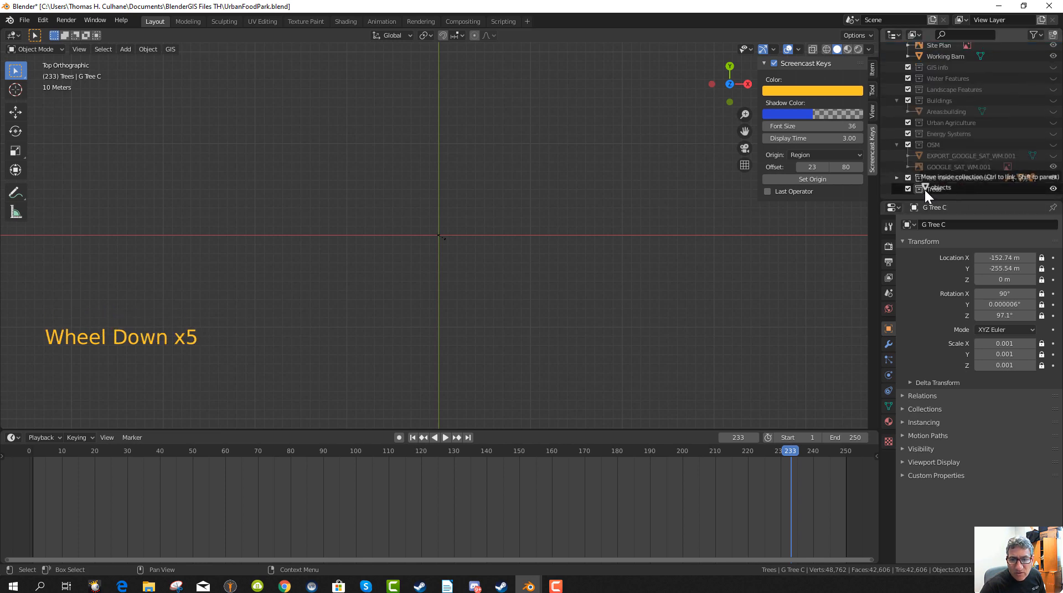
{"action": "left_click_drag", "start_coordinate": [979, 150], "coordinate": [989, 156]}
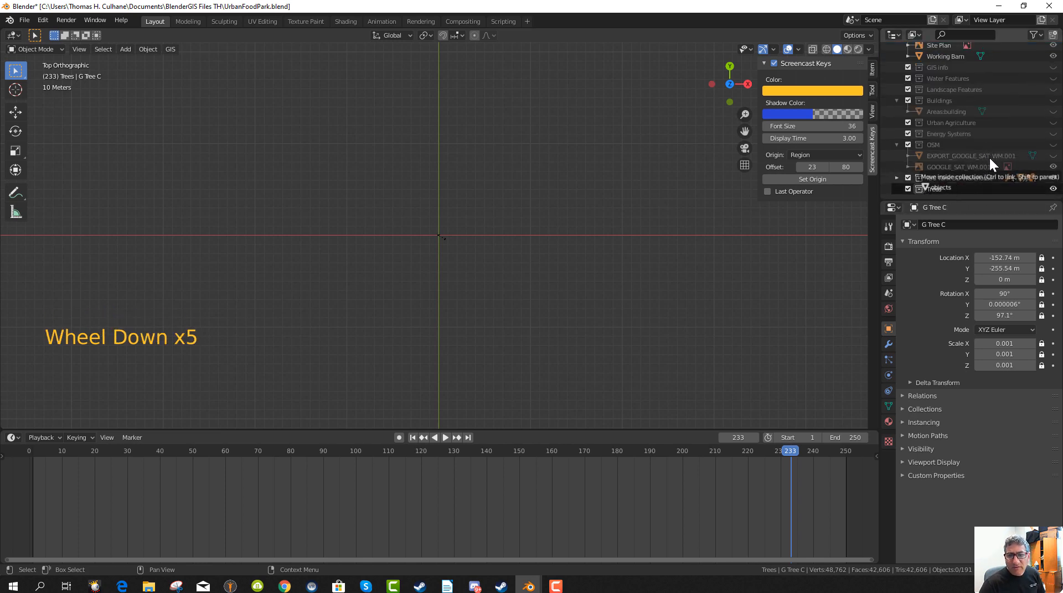
Collapse the Trees collection and nest it inside the Landscape Features collection.
{"action": "scroll", "coordinate": [979, 154], "scroll_direction": "up", "scroll_amount": 6}
{"action": "scroll", "coordinate": [980, 155], "scroll_direction": "down", "scroll_amount": 2}
{"action": "scroll", "coordinate": [982, 155], "scroll_direction": "down", "scroll_amount": 5}
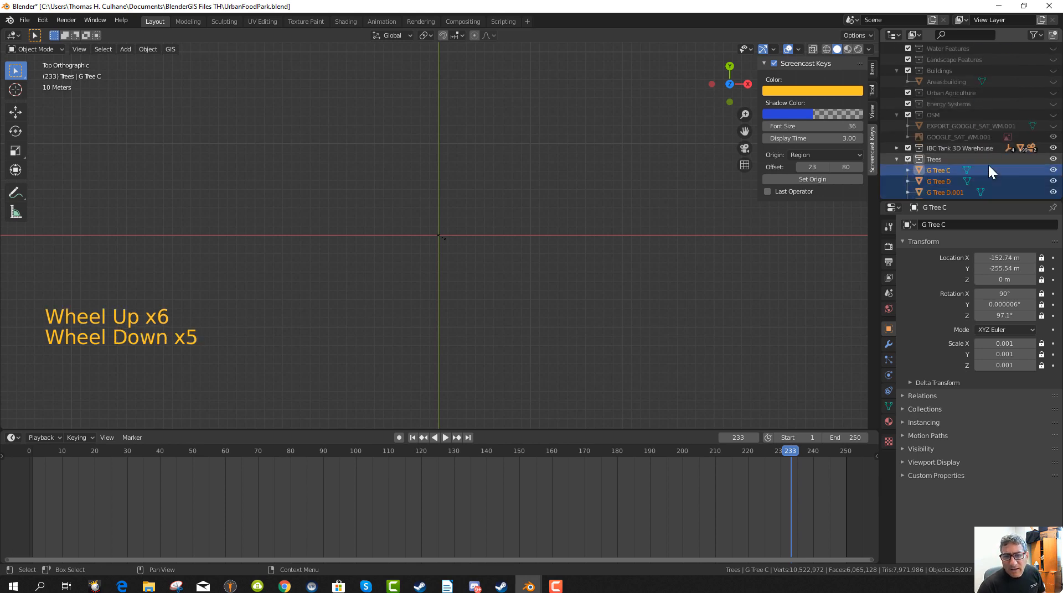
{"action": "left_click", "coordinate": [896, 114]}
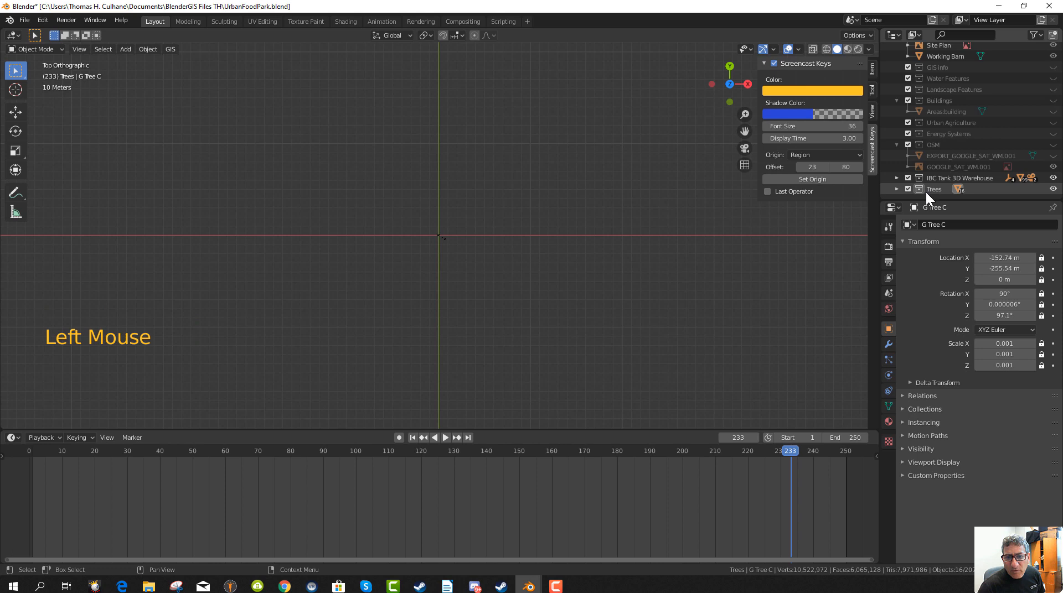
{"action": "left_click_drag", "start_coordinate": [925, 190], "coordinate": [931, 91]}
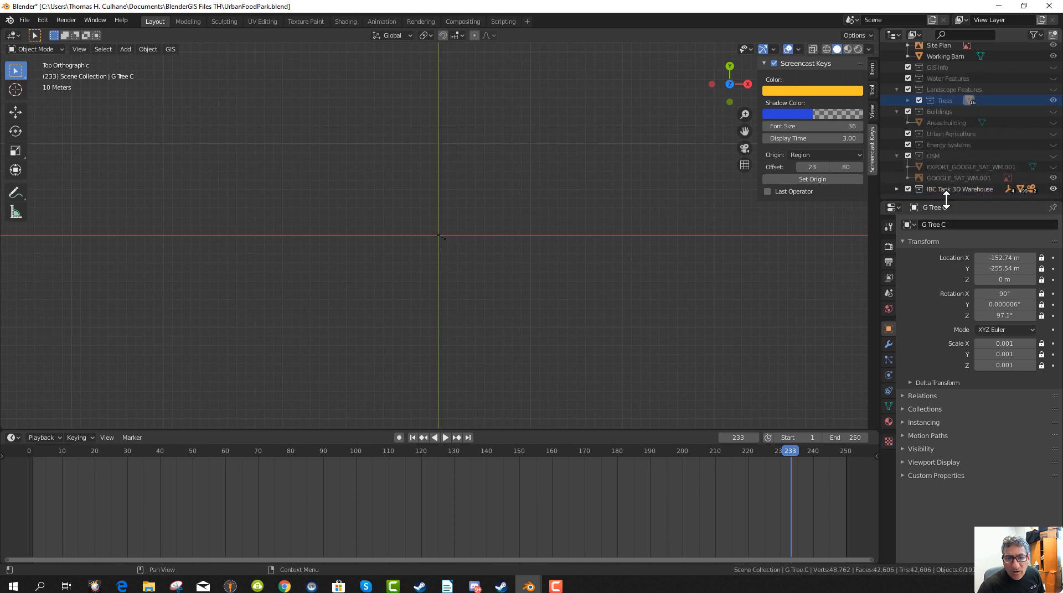
Examine the IBC tank and its camera around the origin up close, briefly toggling the visibility of the IBC Tank 3D Warehouse collection.
{"action": "scroll", "coordinate": [434, 272], "scroll_direction": "up", "scroll_amount": 20}
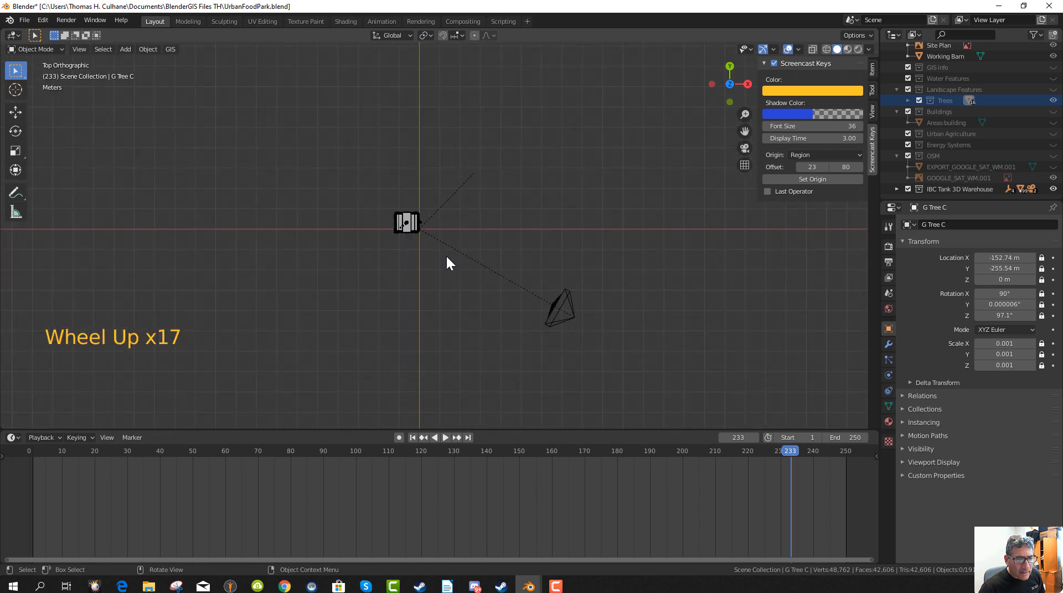
{"action": "scroll", "coordinate": [451, 264], "scroll_direction": "down", "scroll_amount": 3}
{"action": "scroll", "coordinate": [451, 264], "scroll_direction": "down", "scroll_amount": 2}
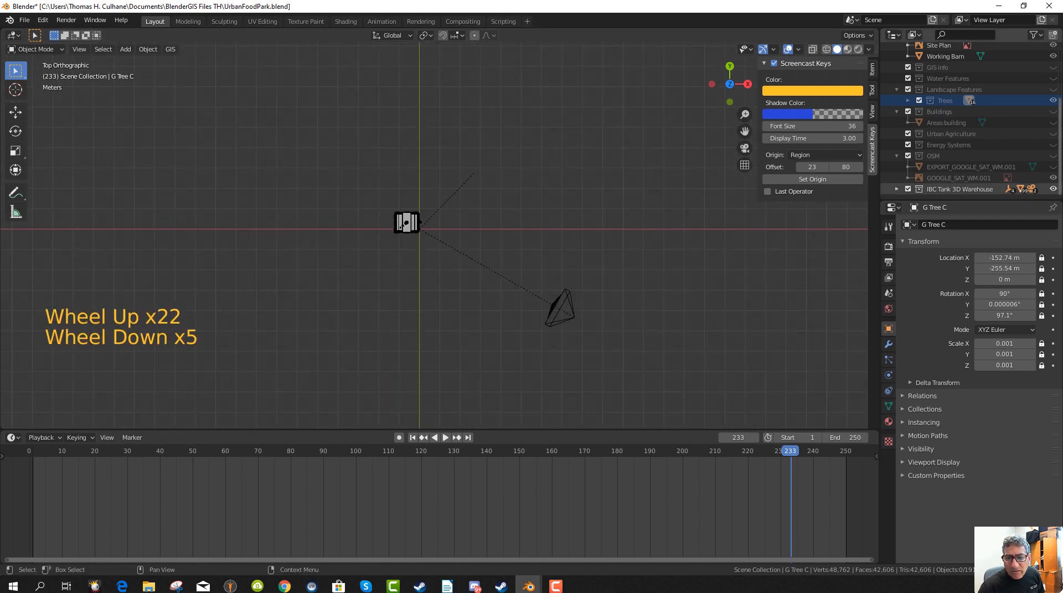
{"action": "left_click", "coordinate": [1053, 189]}
{"action": "left_click", "coordinate": [1052, 190]}
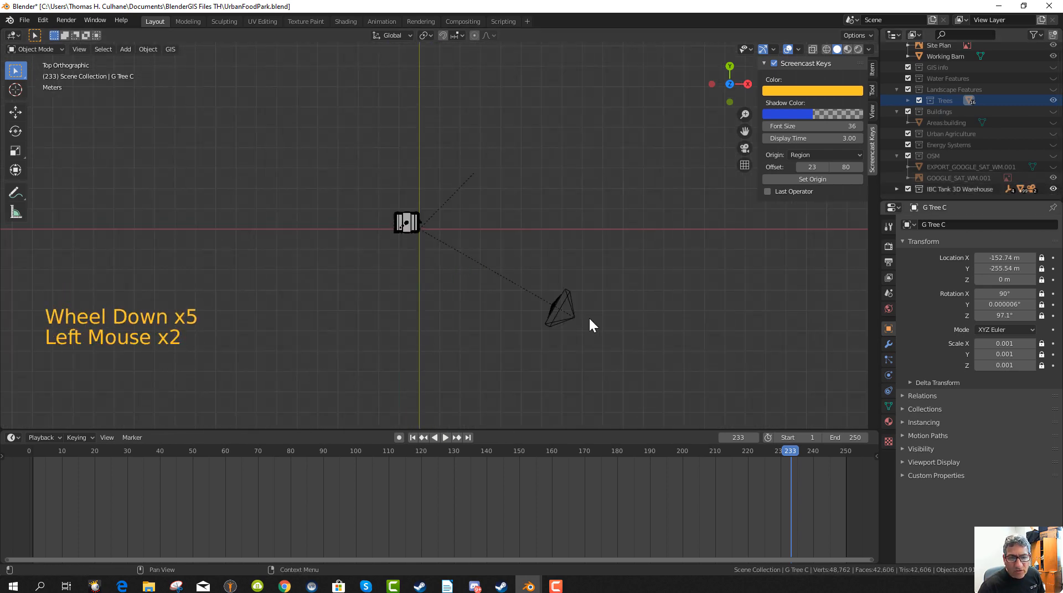
{"action": "scroll", "coordinate": [536, 275], "scroll_direction": "up", "scroll_amount": 6}
{"action": "scroll", "coordinate": [535, 277], "scroll_direction": "down", "scroll_amount": 6}
{"action": "middle_click_drag", "start_coordinate": [559, 306], "coordinate": [429, 283]}
{"action": "key", "text": "KP_7"}
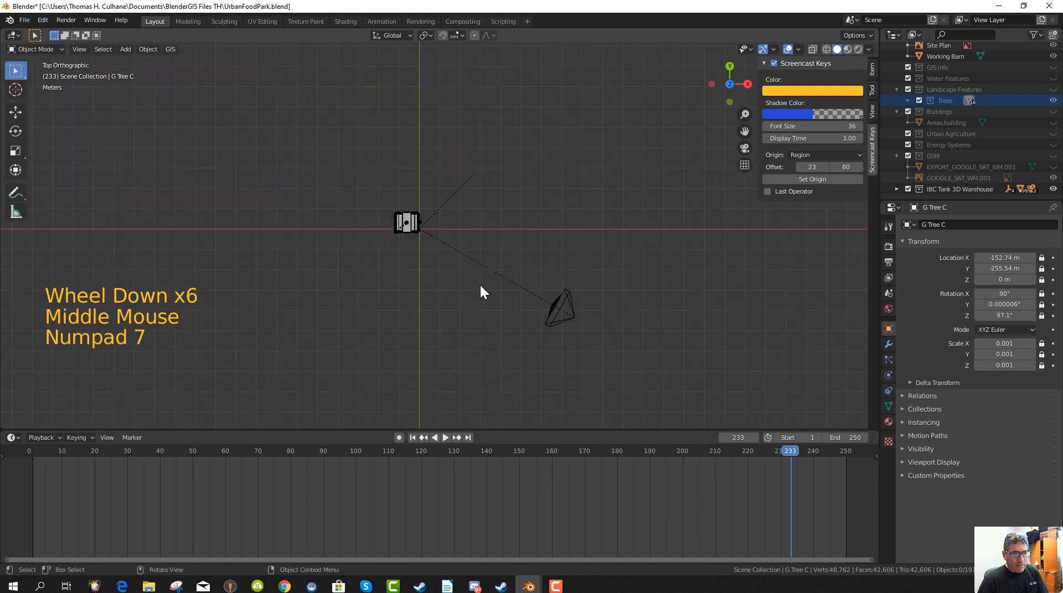
{"action": "scroll", "coordinate": [480, 284], "scroll_direction": "up", "scroll_amount": 10}
{"action": "middle_click_drag", "start_coordinate": [381, 329], "coordinate": [545, 295], "text": "shift"}
{"action": "scroll", "coordinate": [537, 334], "scroll_direction": "down", "scroll_amount": 6}
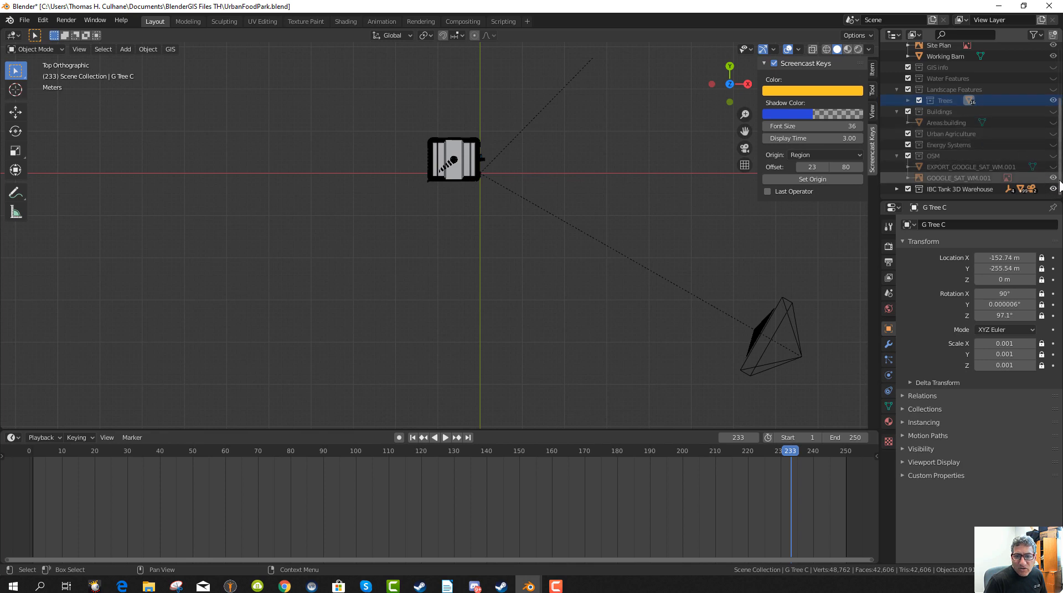
Show the OSM collection and its EXPORT_GOOGLE_SAT_WM.001 satellite map, and inspect the IBC tank's location on it.
{"action": "left_click", "coordinate": [1053, 156]}
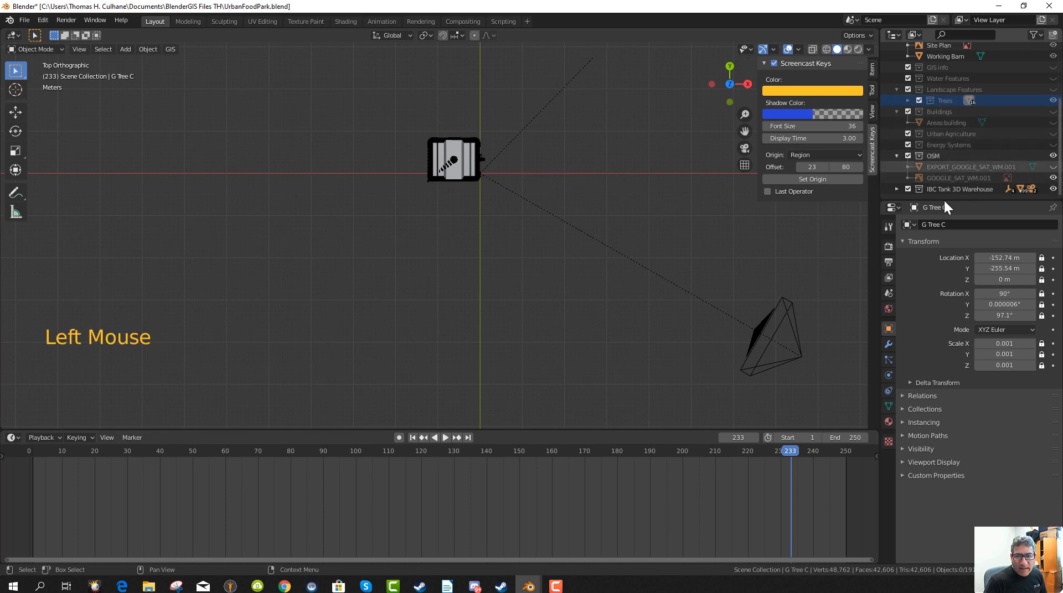
{"action": "left_click", "coordinate": [1053, 167]}
{"action": "scroll", "coordinate": [549, 211], "scroll_direction": "down", "scroll_amount": 17}
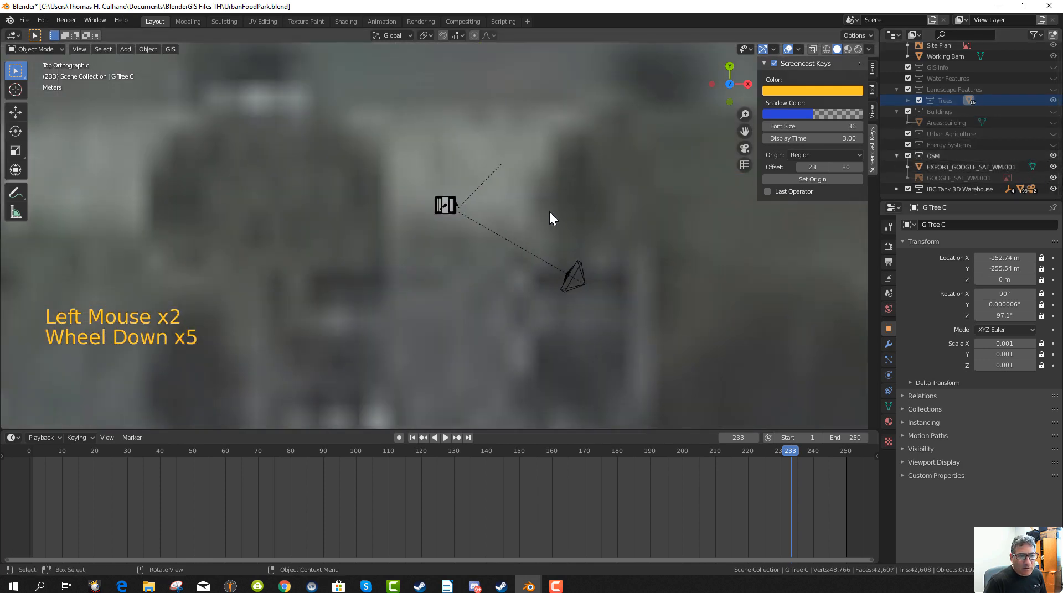
{"action": "middle_click_drag", "start_coordinate": [534, 253], "coordinate": [498, 194]}
{"action": "scroll", "coordinate": [490, 238], "scroll_direction": "up", "scroll_amount": 11}
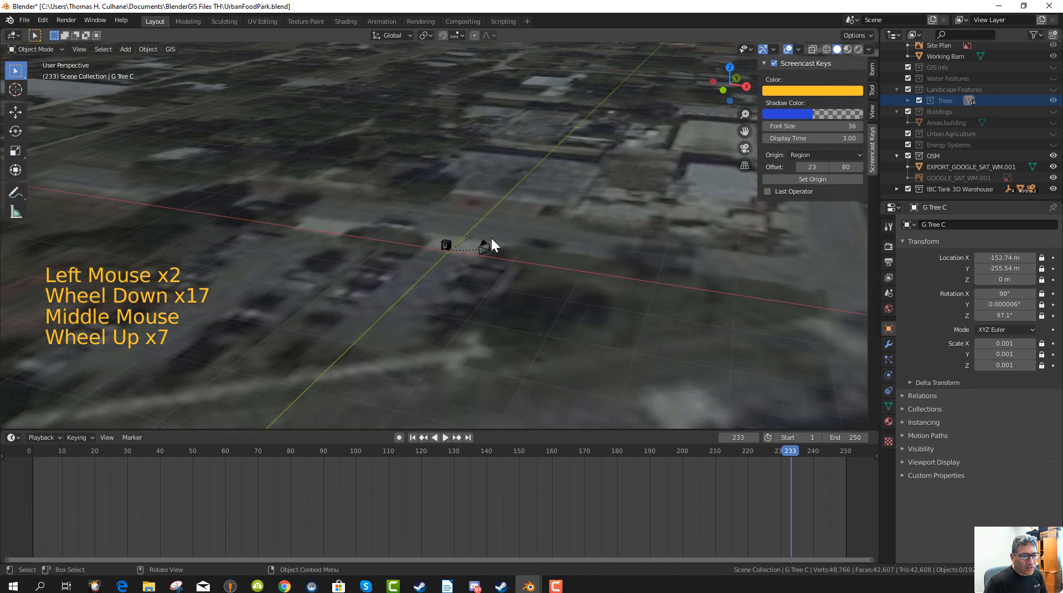
{"action": "scroll", "coordinate": [515, 276], "scroll_direction": "up", "scroll_amount": 1}
{"action": "middle_click_drag", "start_coordinate": [515, 276], "coordinate": [500, 315]}
{"action": "scroll", "coordinate": [421, 288], "scroll_direction": "down", "scroll_amount": 6}
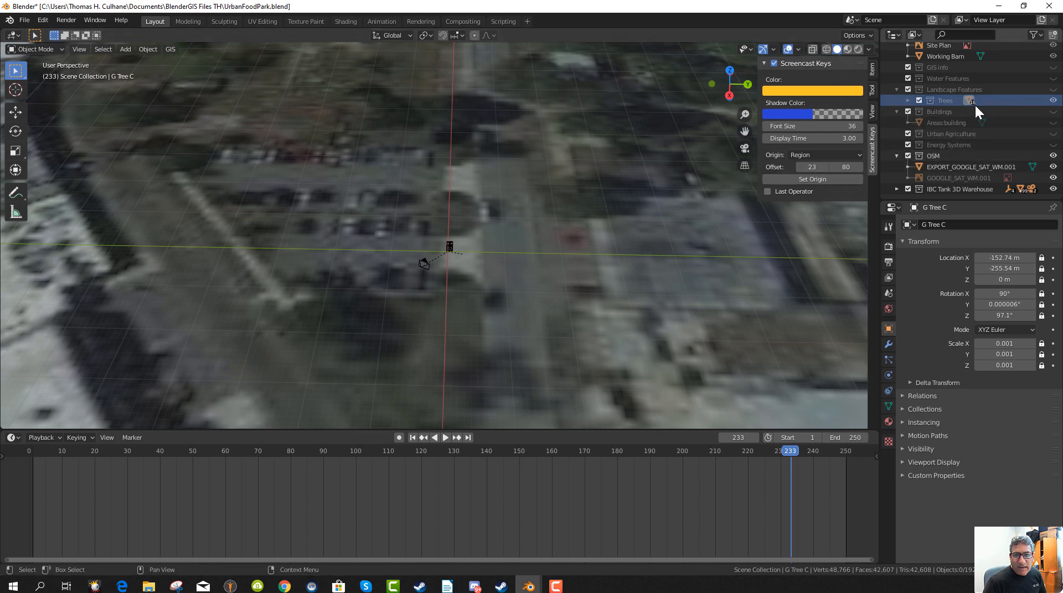
Show the Buildings collection and check the Areas:building object against the tank's location, leaving Areas:building hidden again.
{"action": "left_click", "coordinate": [1053, 112]}
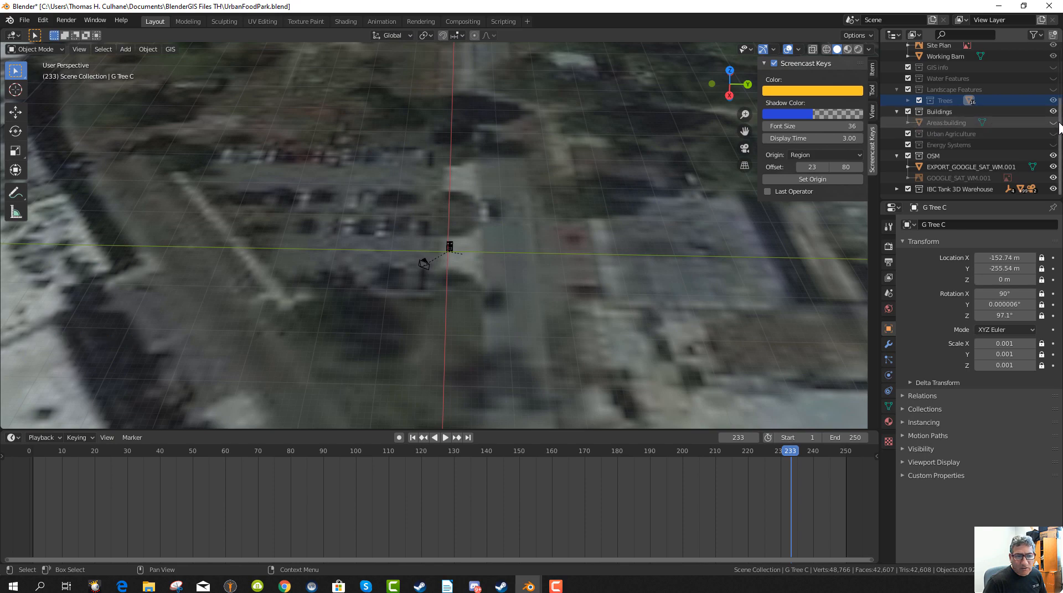
{"action": "left_click", "coordinate": [1053, 122]}
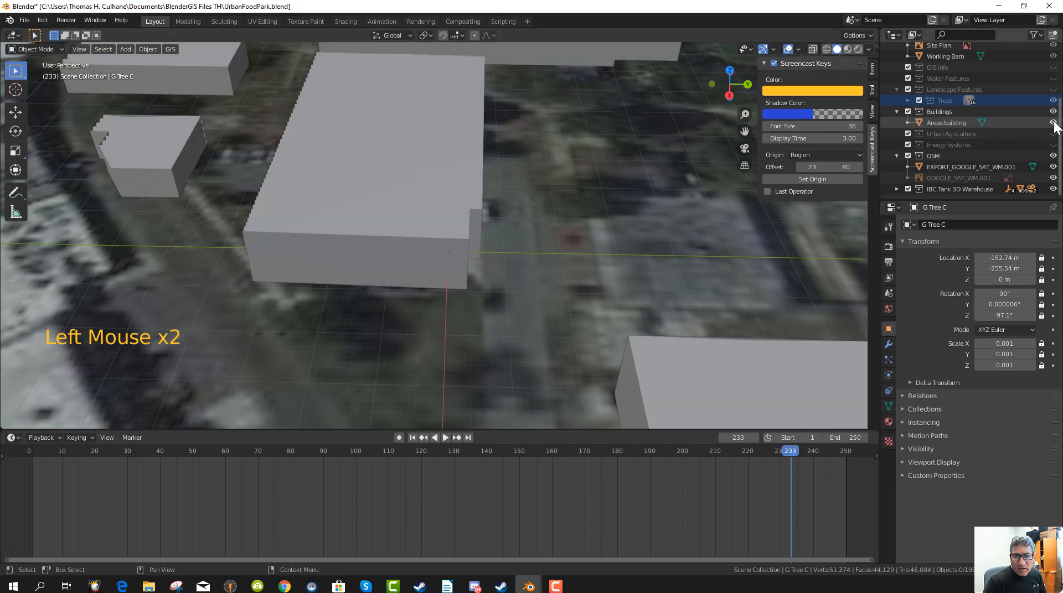
{"action": "scroll", "coordinate": [539, 238], "scroll_direction": "down", "scroll_amount": 4}
{"action": "scroll", "coordinate": [535, 240], "scroll_direction": "up", "scroll_amount": 4}
{"action": "scroll", "coordinate": [535, 241], "scroll_direction": "down", "scroll_amount": 3}
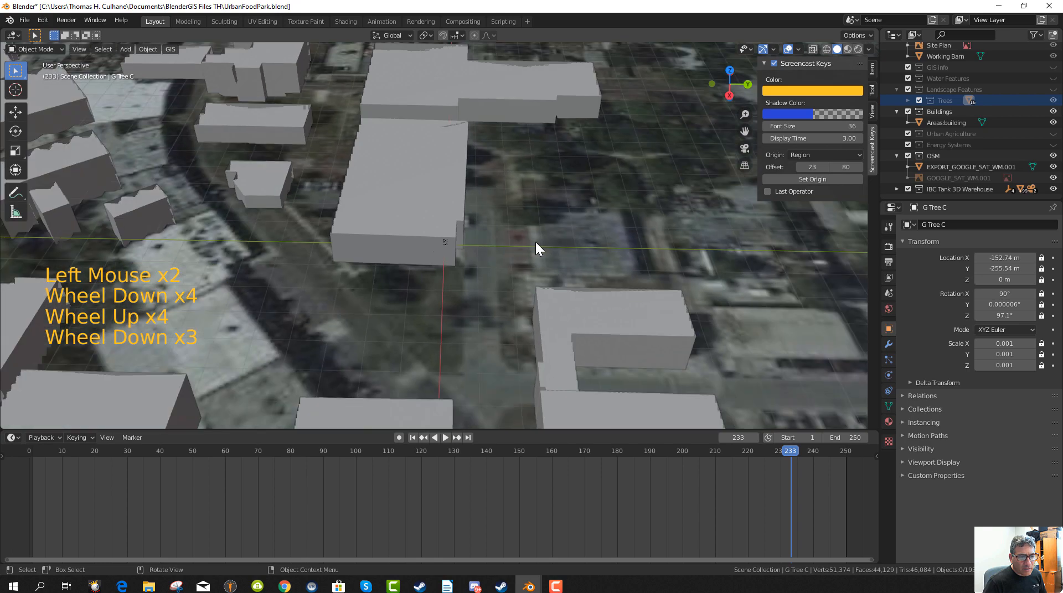
{"action": "left_click", "coordinate": [1053, 122]}
{"action": "scroll", "coordinate": [548, 274], "scroll_direction": "up", "scroll_amount": 9}
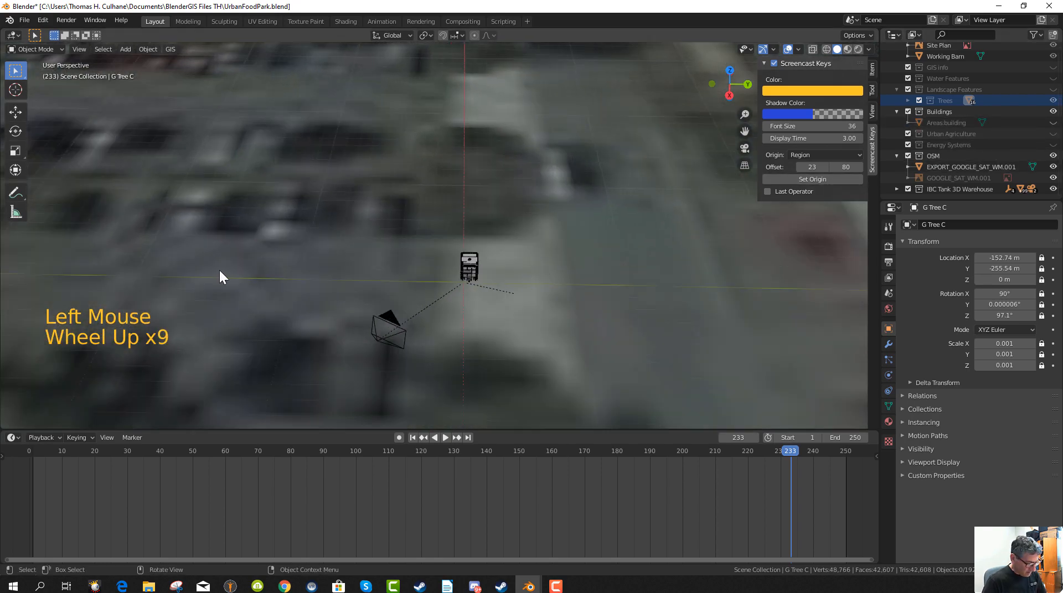
{"action": "key", "text": "b"}
{"action": "left_click_drag", "start_coordinate": [186, 222], "coordinate": [556, 381]}
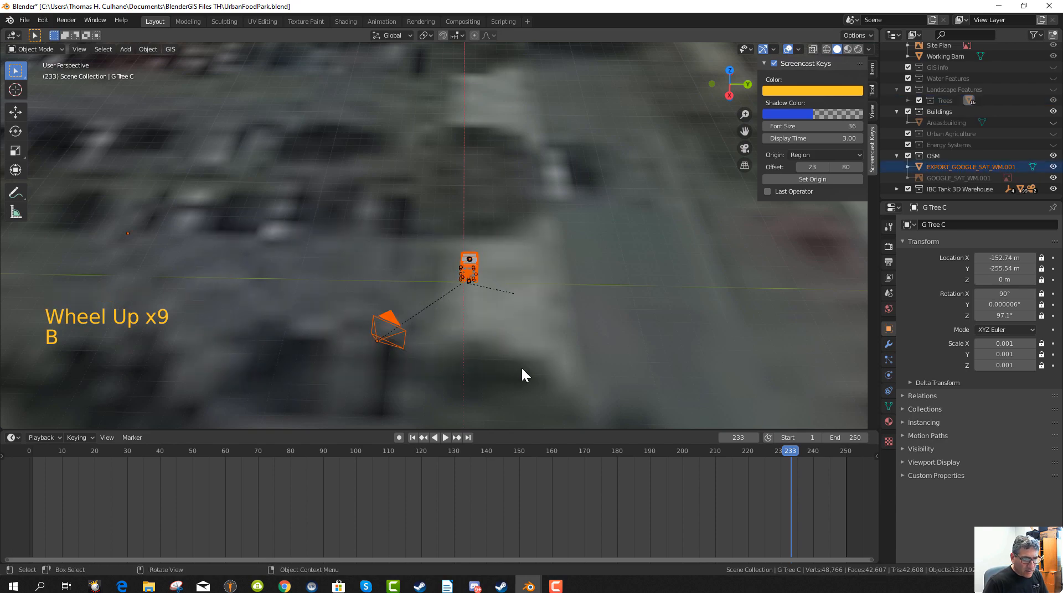
{"action": "scroll", "coordinate": [677, 266], "scroll_direction": "down", "scroll_amount": 20}
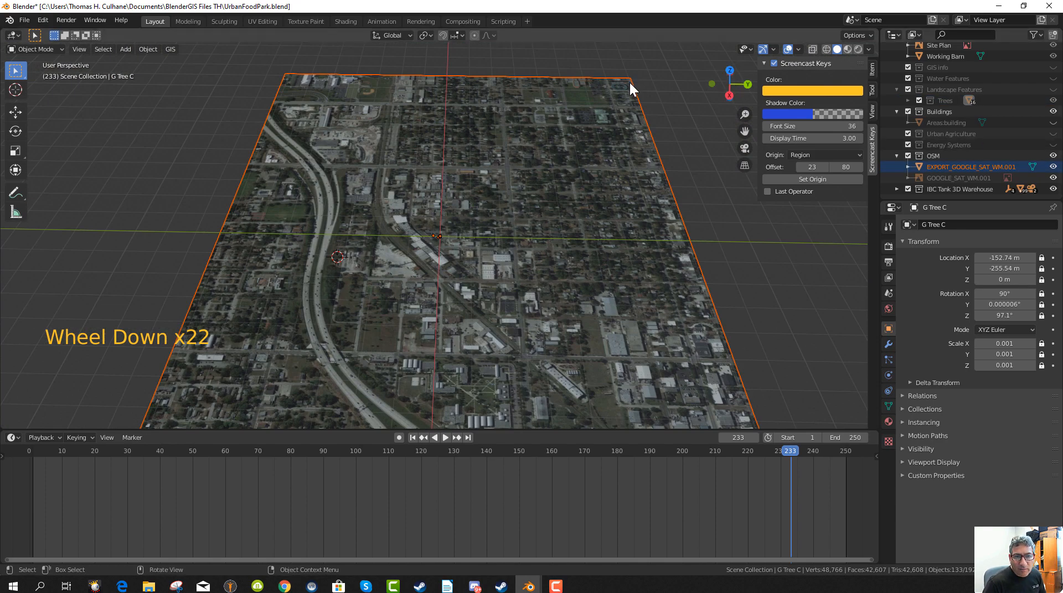
Hide the OSM collection with its satellite map and try to move the selected tank and camera objects.
{"action": "left_click", "coordinate": [1053, 157]}
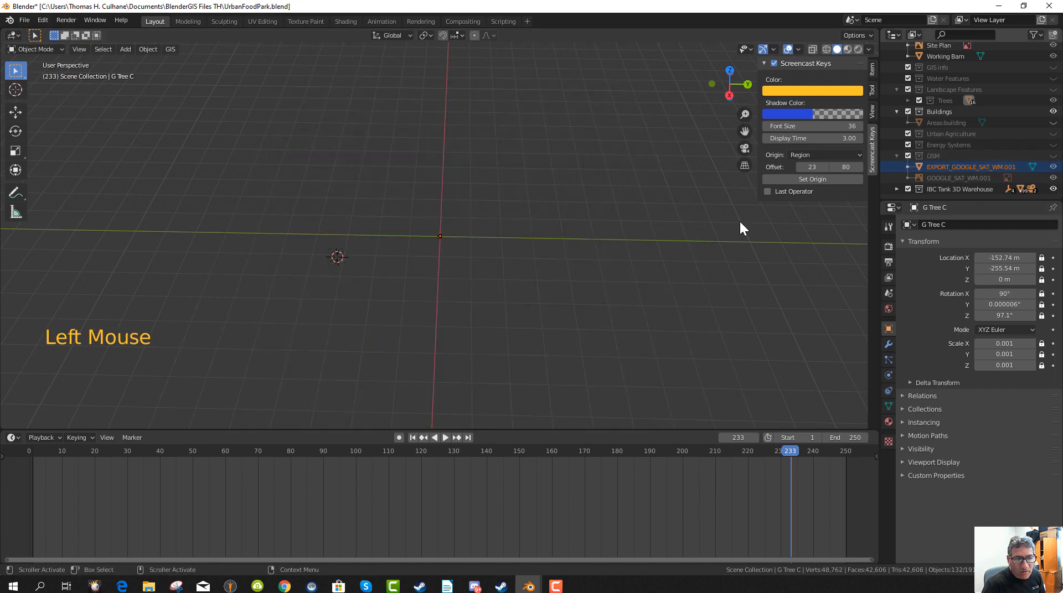
{"action": "scroll", "coordinate": [542, 236], "scroll_direction": "up", "scroll_amount": 20}
{"action": "scroll", "coordinate": [532, 287], "scroll_direction": "down", "scroll_amount": 4}
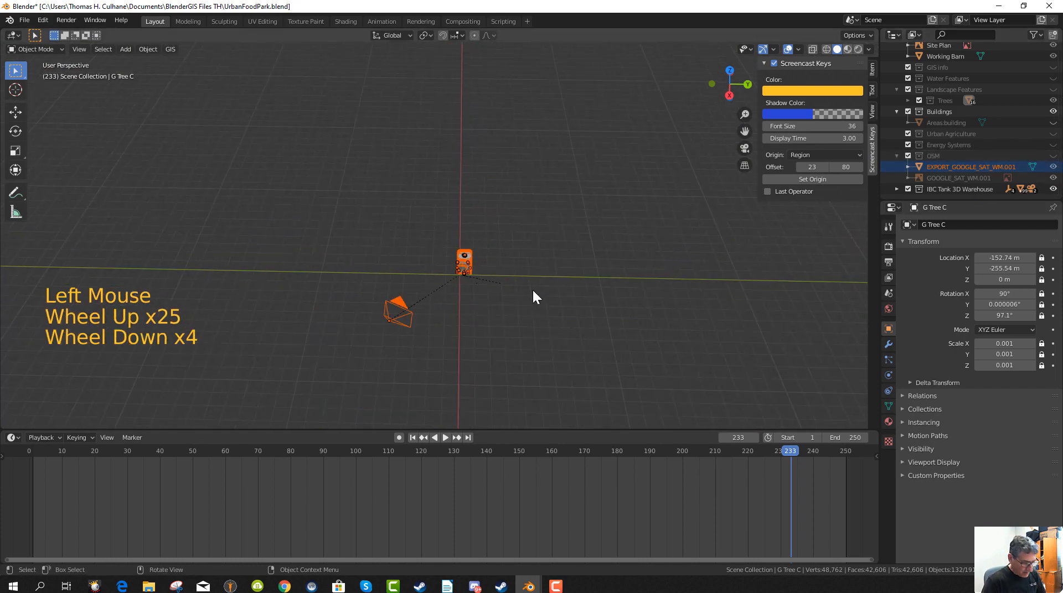
{"action": "key", "text": "g"}
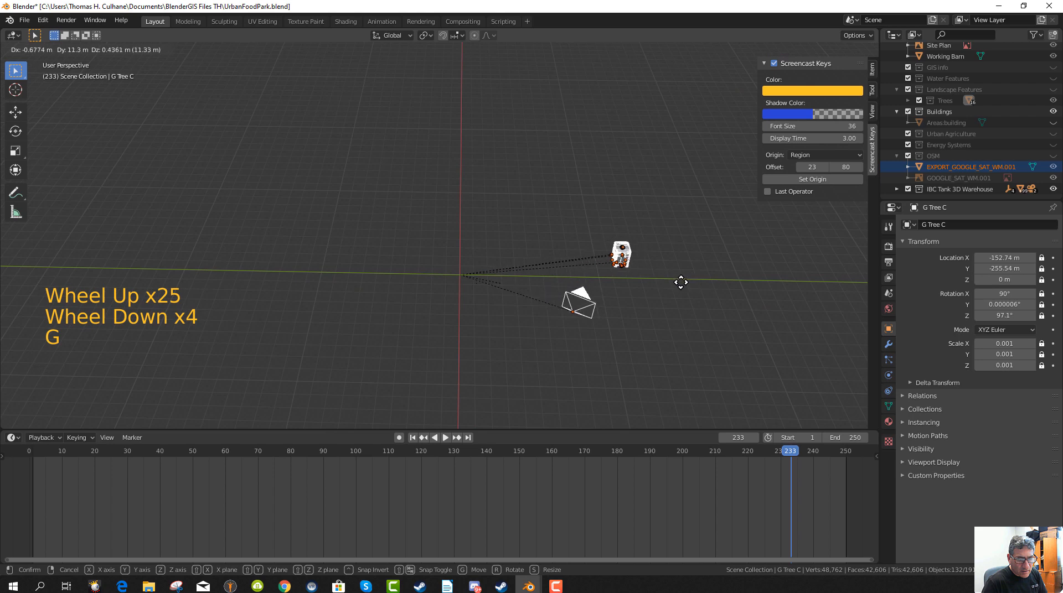
{"action": "right_click", "coordinate": [631, 299]}
{"action": "left_click", "coordinate": [987, 169]}
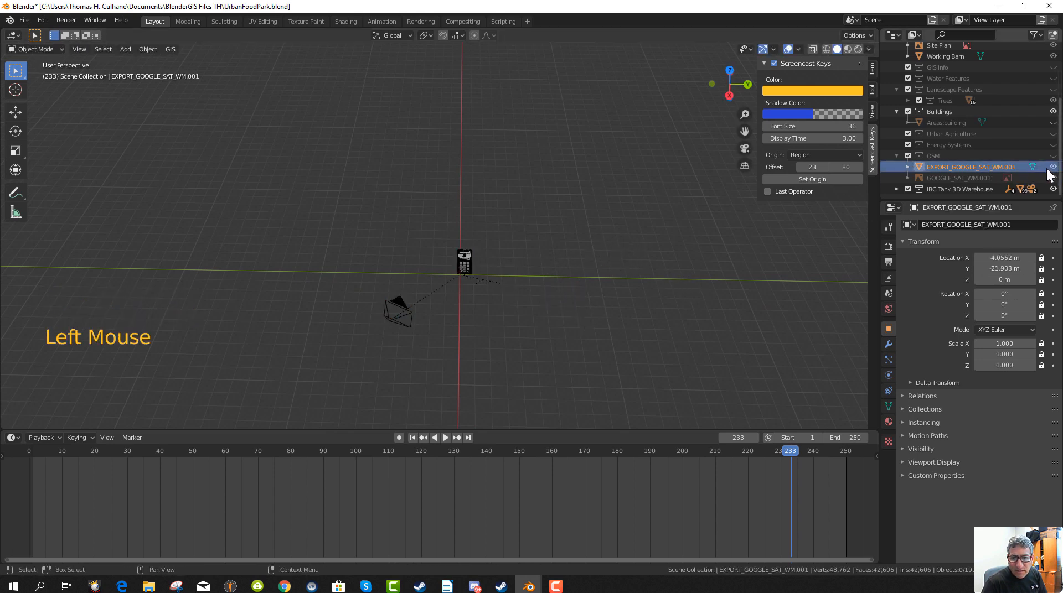
{"action": "left_click", "coordinate": [583, 242]}
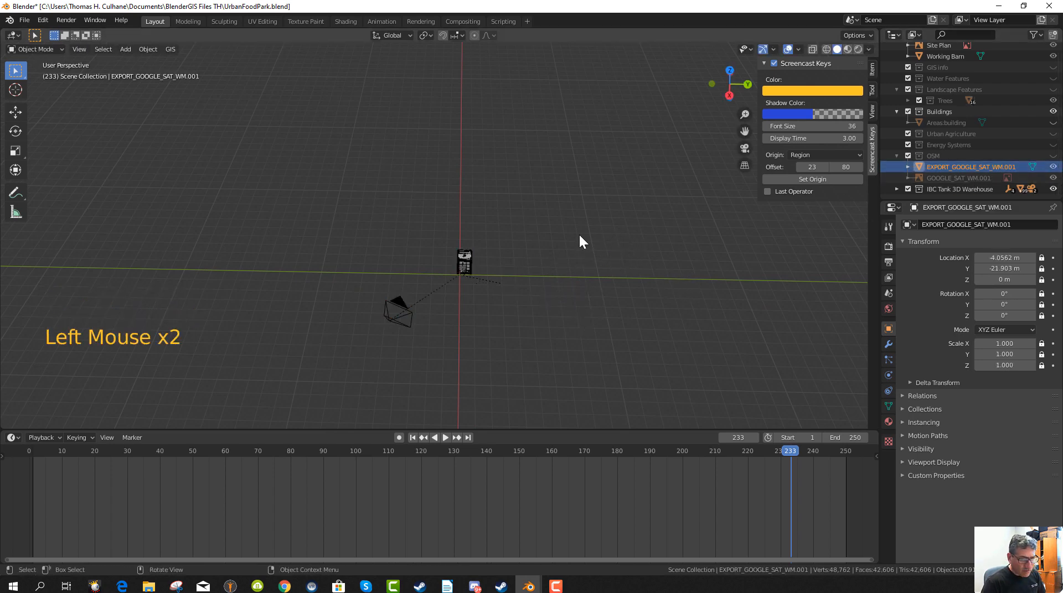
{"action": "key", "text": "a"}
{"action": "key", "text": "a"}
{"action": "right_click", "coordinate": [584, 239]}
{"action": "left_click", "coordinate": [450, 179]}
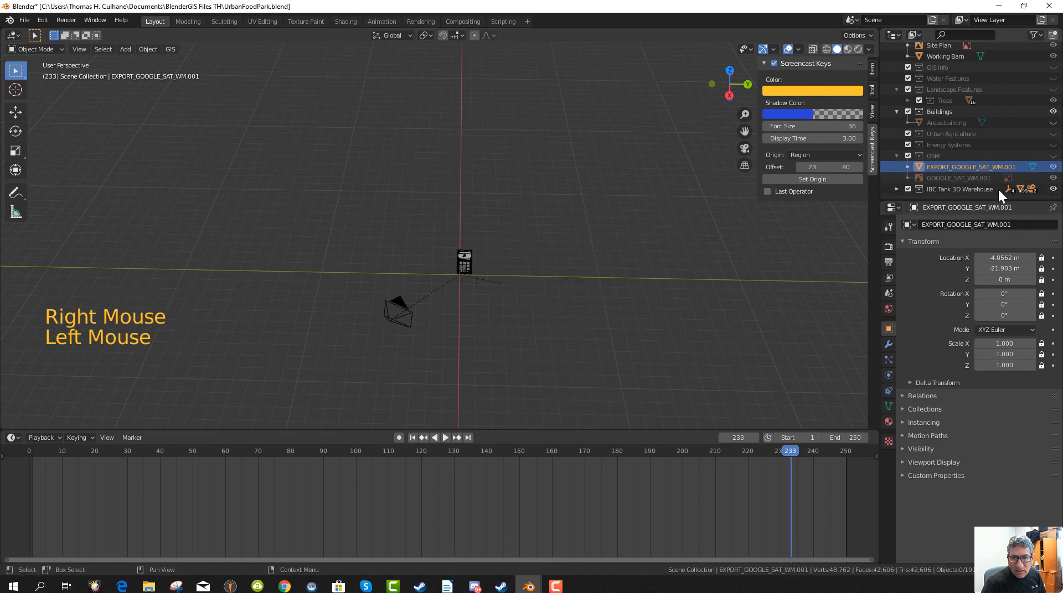
{"action": "scroll", "coordinate": [1010, 188], "scroll_direction": "up", "scroll_amount": 1}
{"action": "scroll", "coordinate": [1011, 189], "scroll_direction": "down", "scroll_amount": 3}
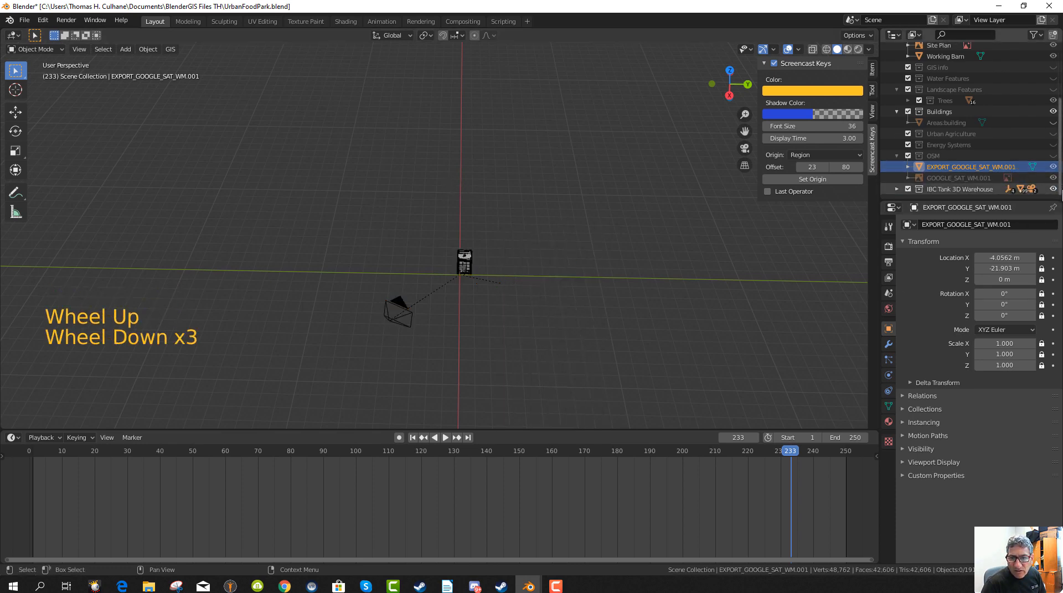
{"action": "double_click", "coordinate": [1052, 189]}
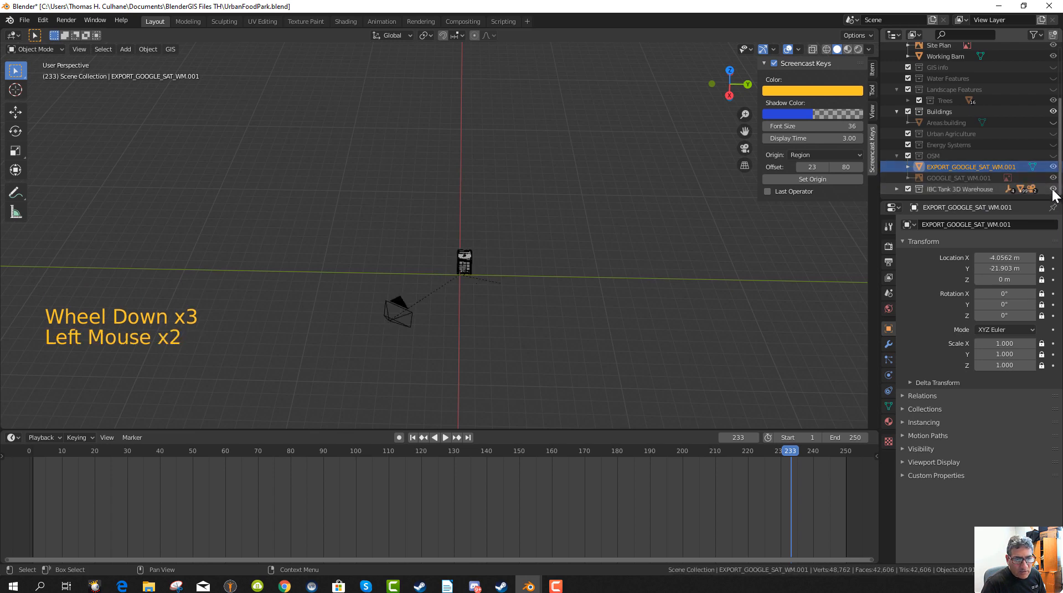
Box-select the IBC tank together with its camera objects and move them over 10 m from the origin, roughly along positive Y.
{"action": "key", "text": "b"}
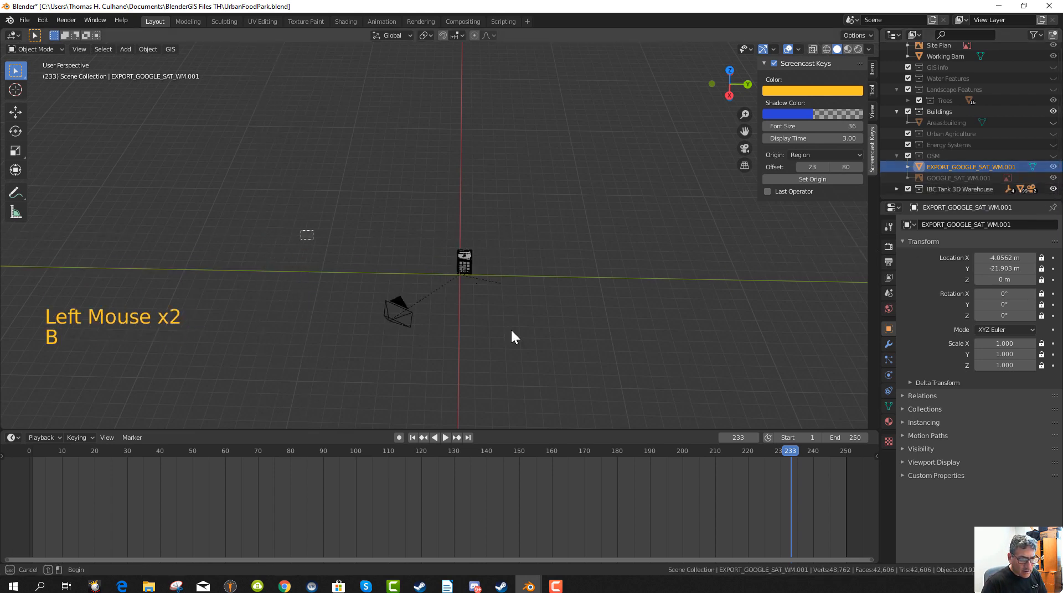
{"action": "left_click_drag", "start_coordinate": [300, 229], "coordinate": [576, 349]}
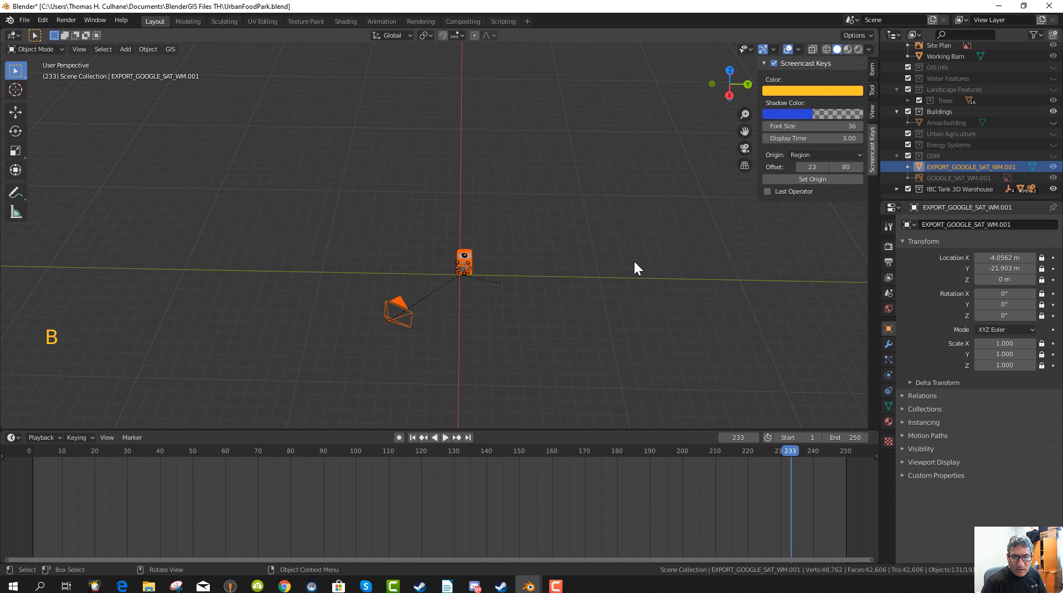
{"action": "key", "text": "g"}
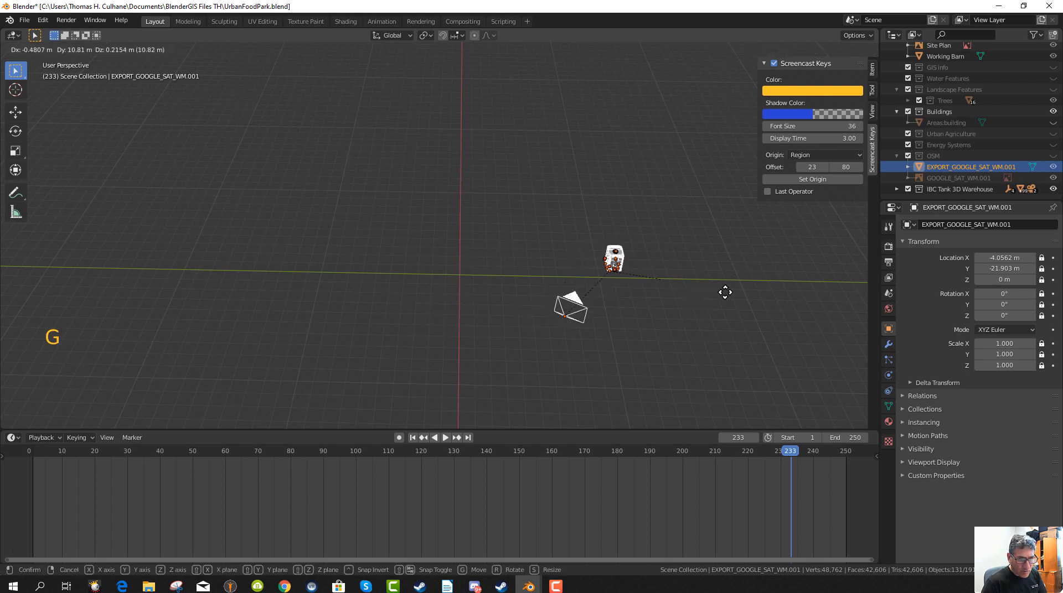
{"action": "left_click", "coordinate": [739, 296]}
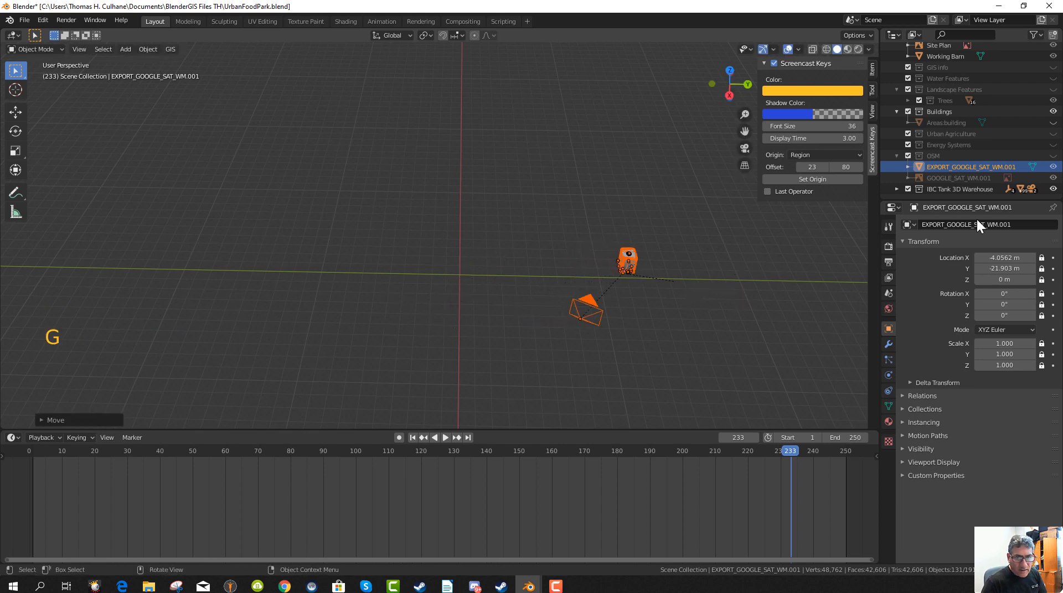
Show the OSM collection's satellite map and the Areas:building object again around the moved tank.
{"action": "left_click", "coordinate": [1051, 177]}
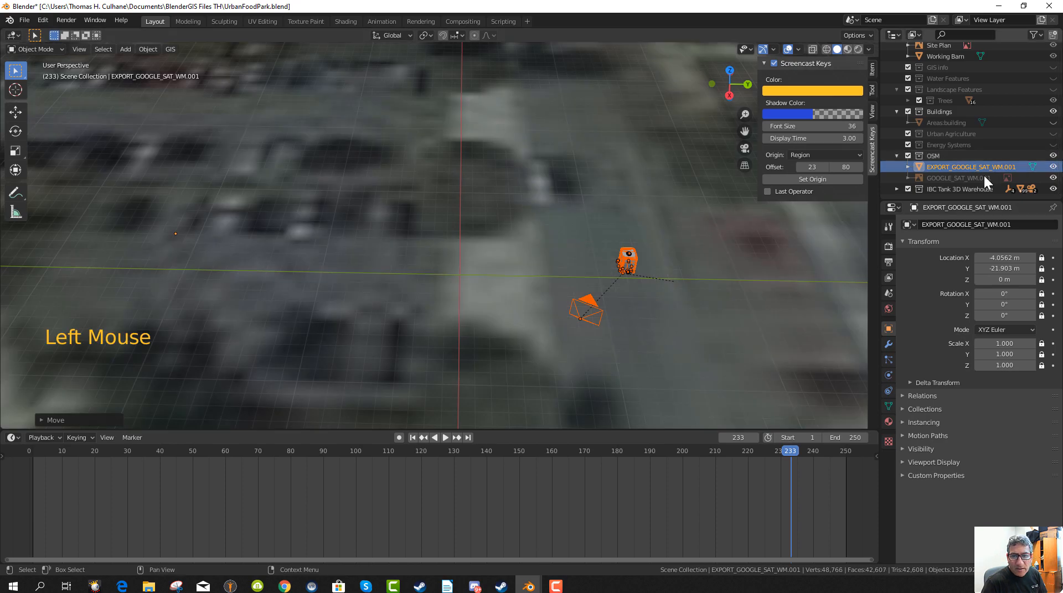
{"action": "left_click", "coordinate": [1053, 122]}
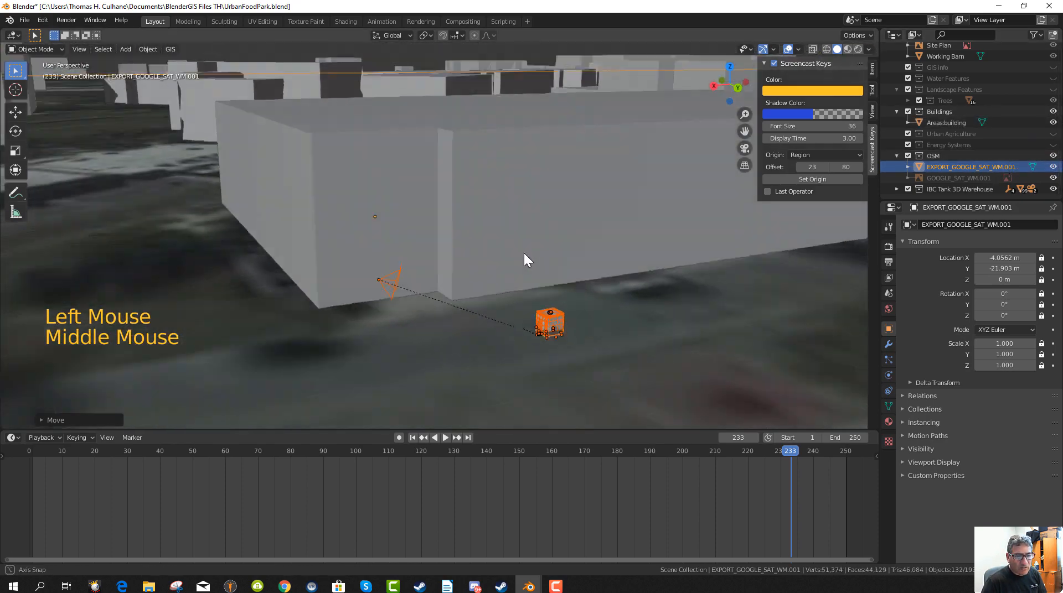